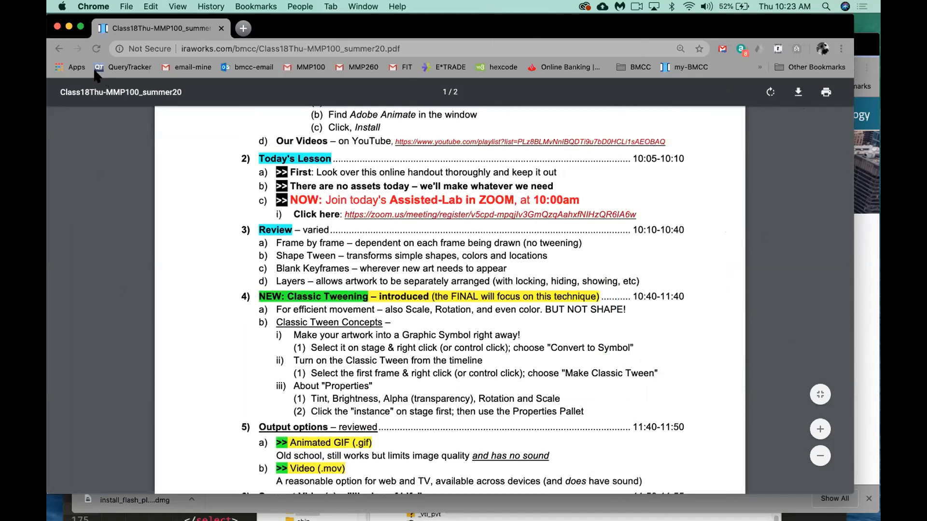
Clear the desktop by putting away the browser, Finder, Word, code editor and FileZilla windows
click(69, 27)
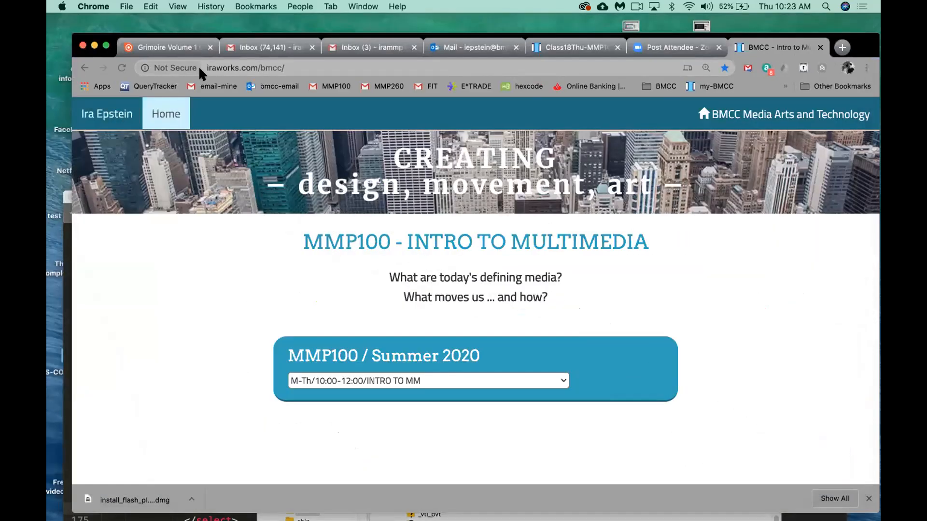
click(95, 45)
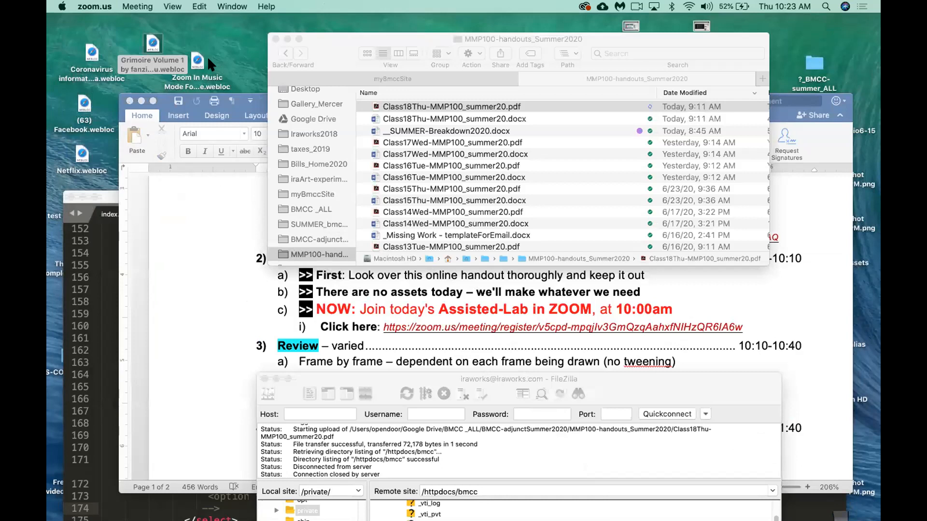
click(317, 42)
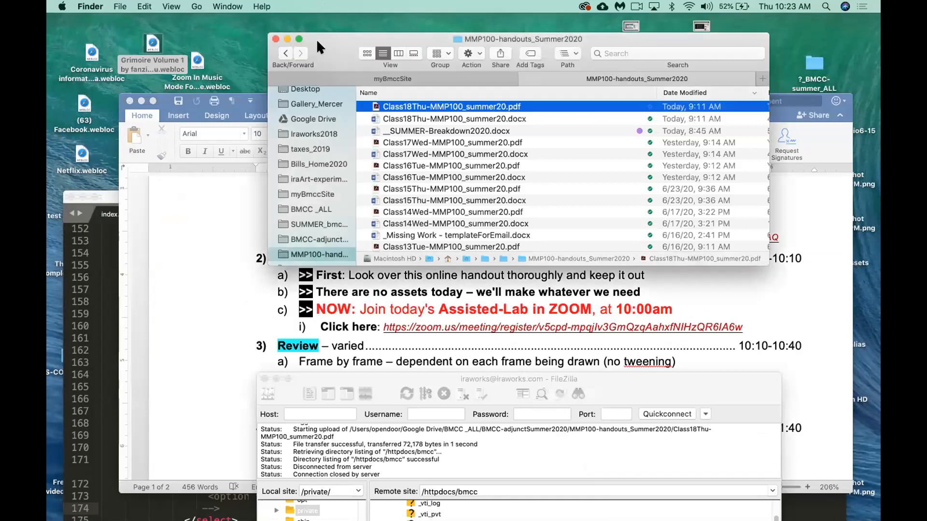
click(272, 38)
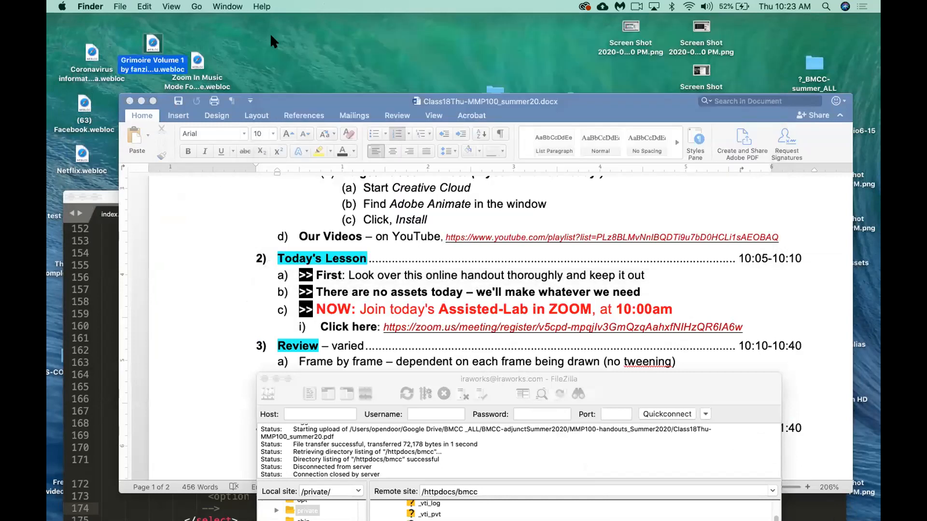
click(266, 93)
click(141, 100)
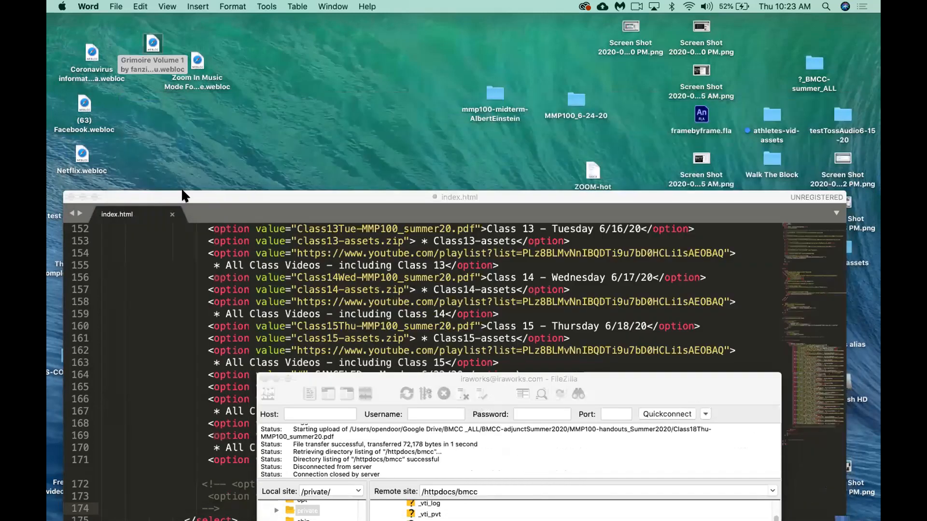
click(181, 194)
key(super+h)
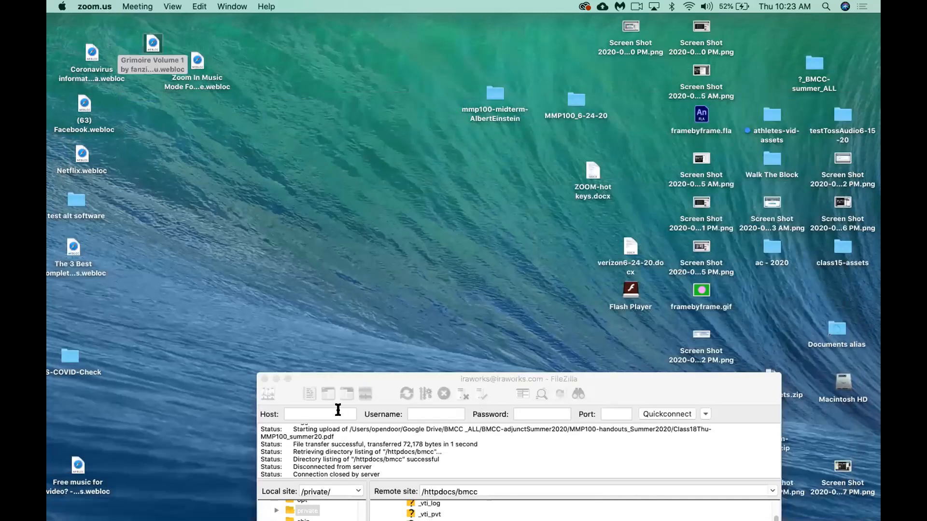
click(276, 378)
click(357, 375)
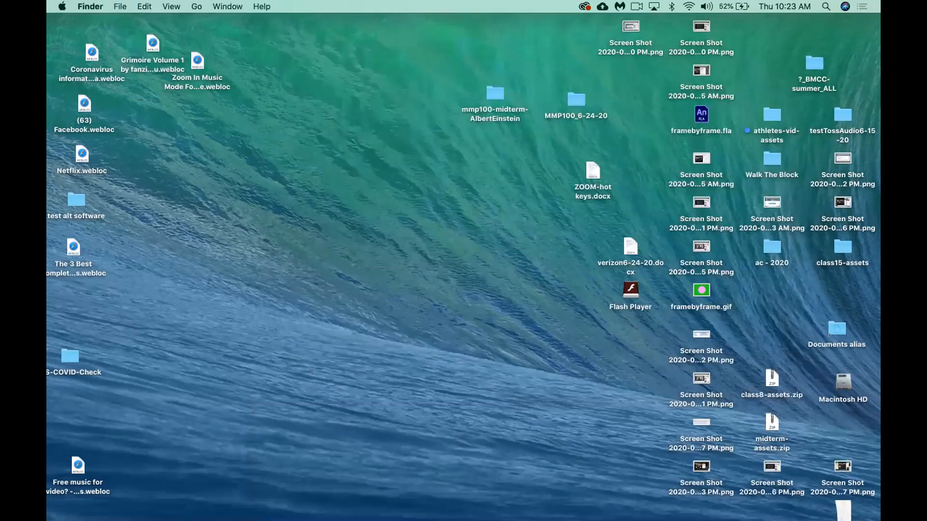
Switch to Creative Cloud and launch Animate from the installed apps
mouse_move(326, 495)
click(584, 7)
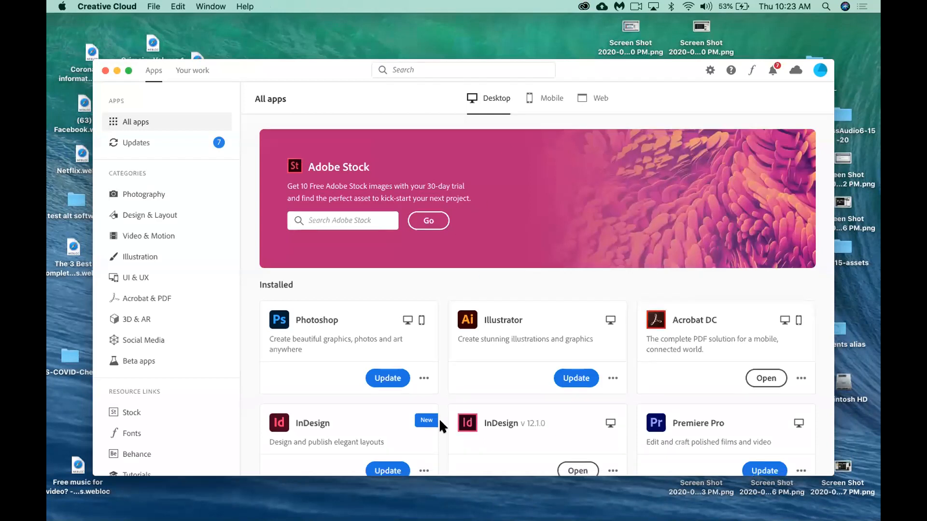
scroll(440, 426, down, 4)
scroll(439, 422, down, 6)
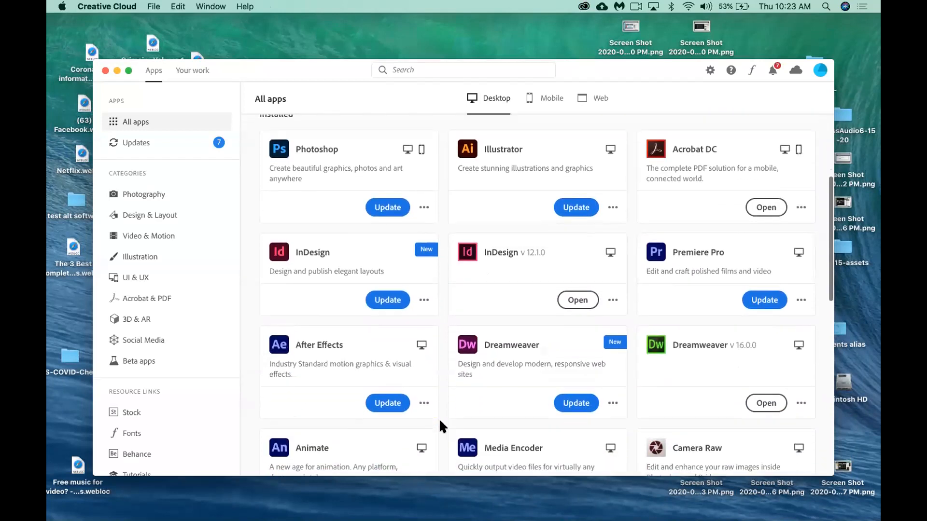
scroll(440, 421, up, 5)
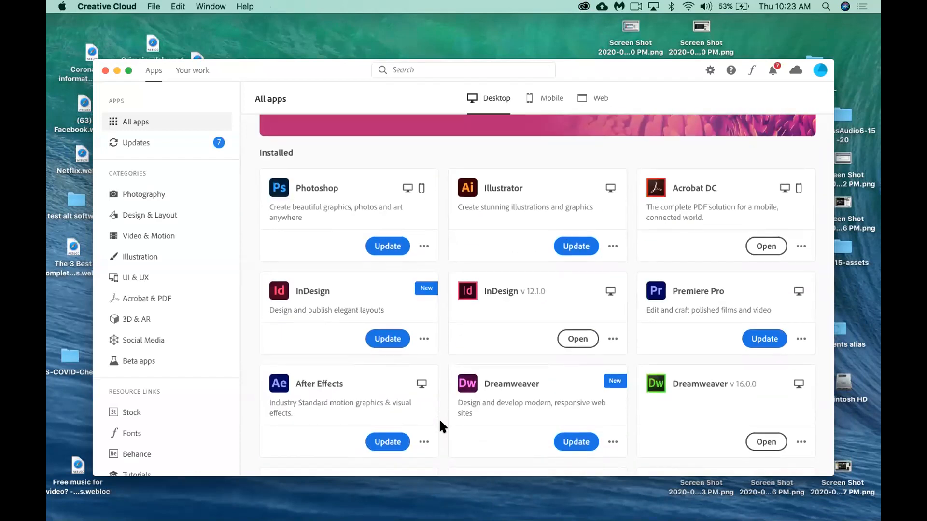
scroll(439, 418, up, 2)
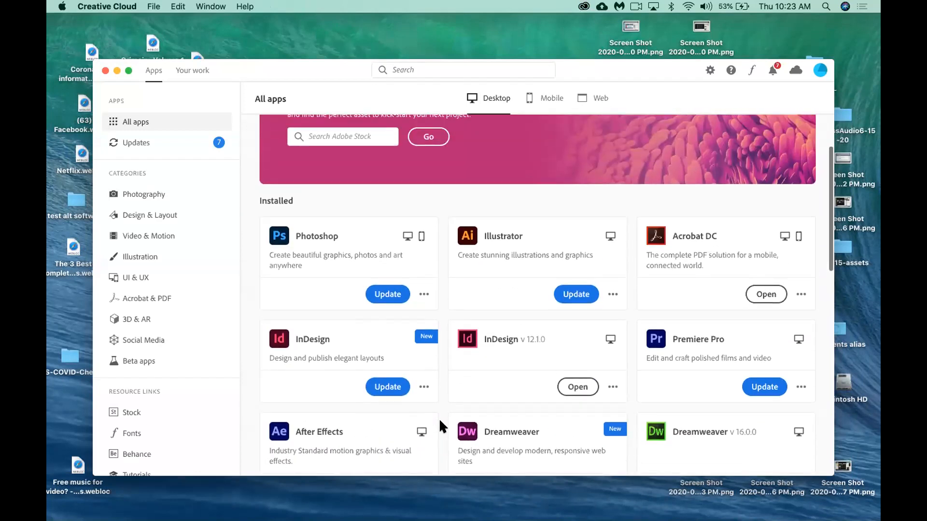
scroll(439, 418, down, 3)
scroll(438, 418, down, 9)
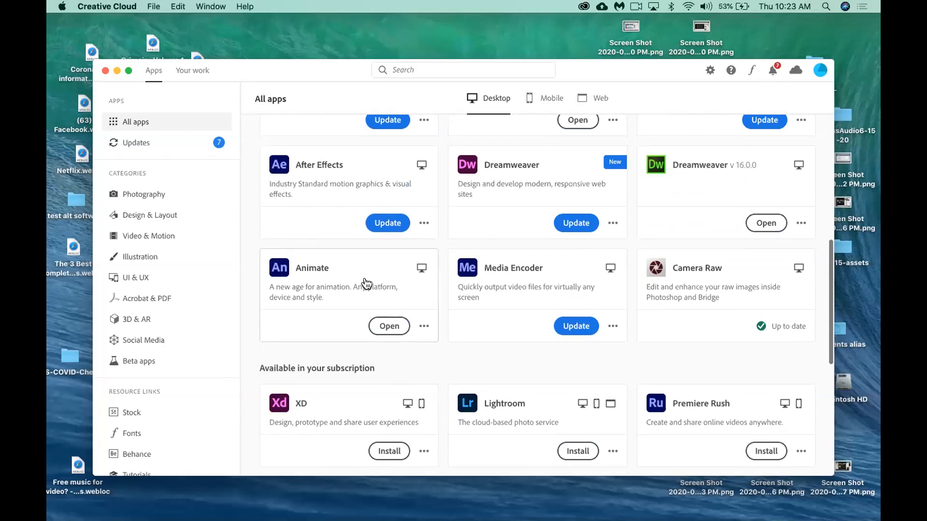
click(393, 326)
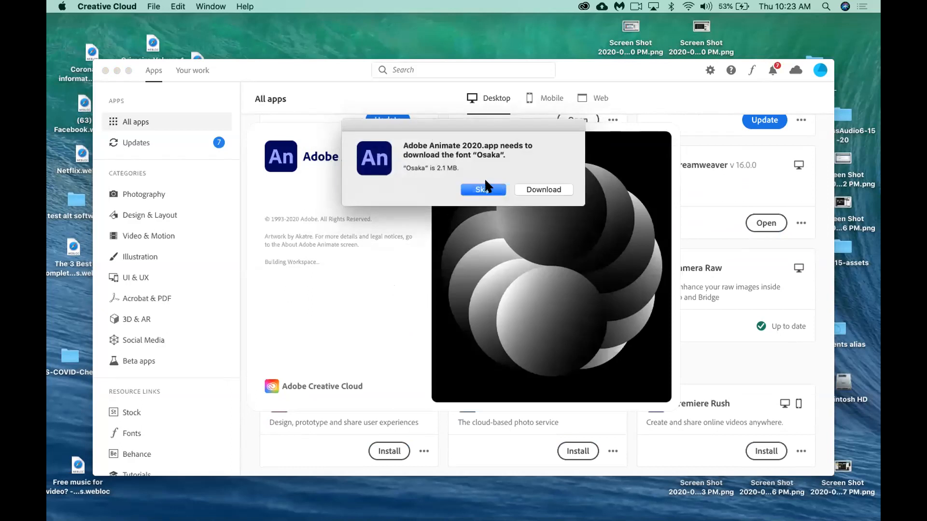
Skip the Osaka font download and decline opening the auto-recover file
click(483, 190)
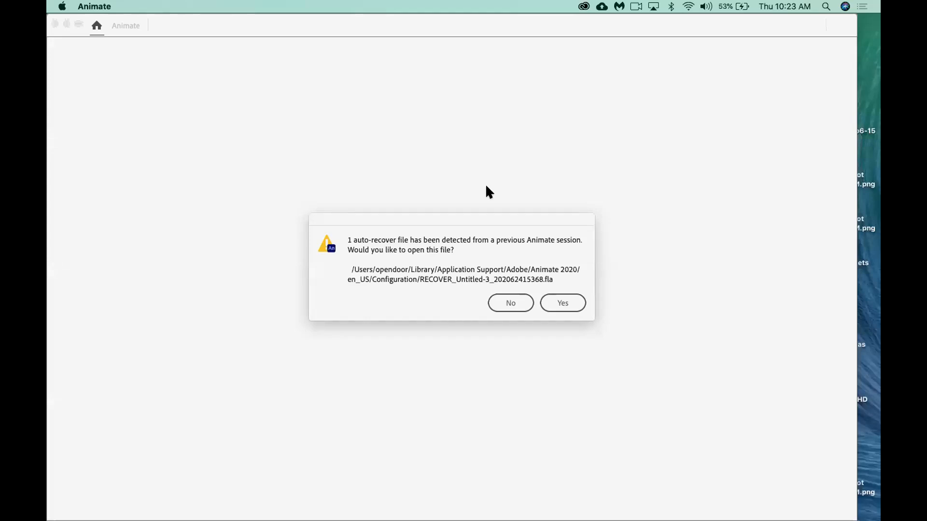
click(521, 300)
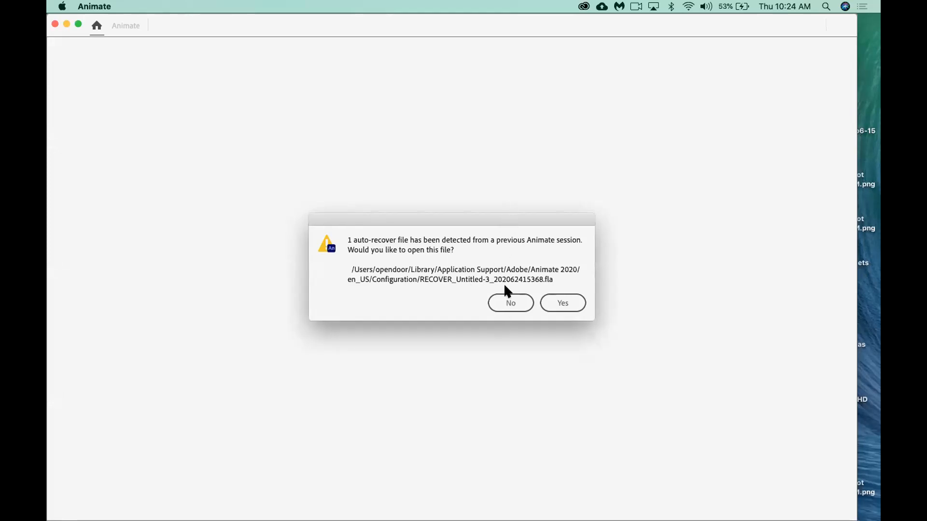
click(513, 304)
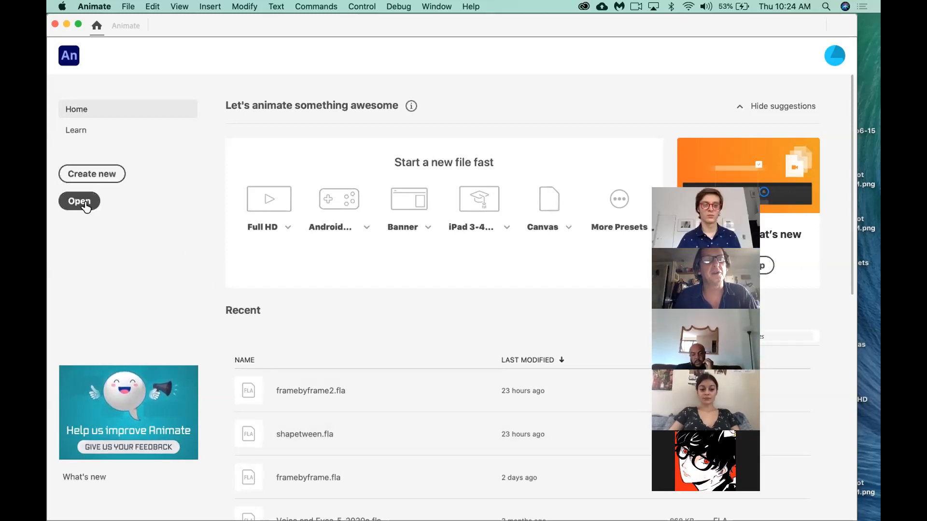
Create a new Standard character animation document of 640 x 480 pixels at 24 fps with ActionScript 3.0
click(128, 6)
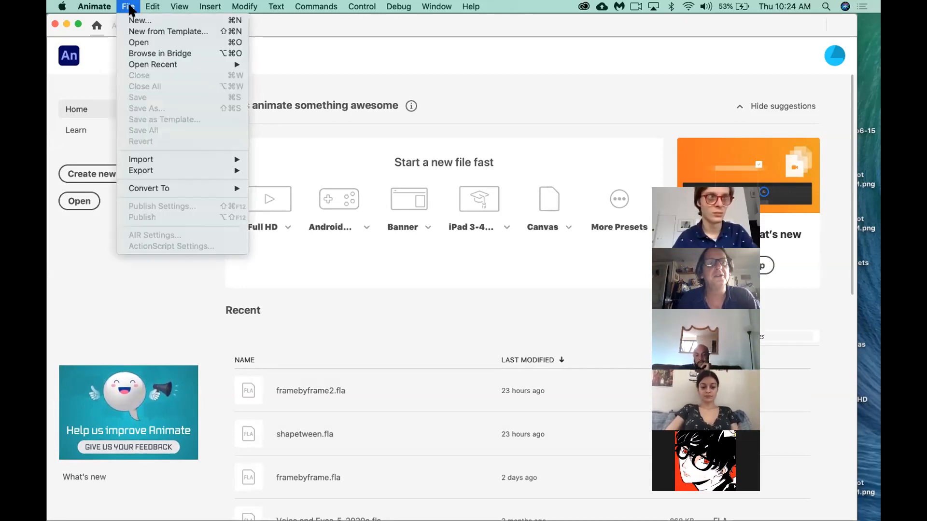
click(137, 18)
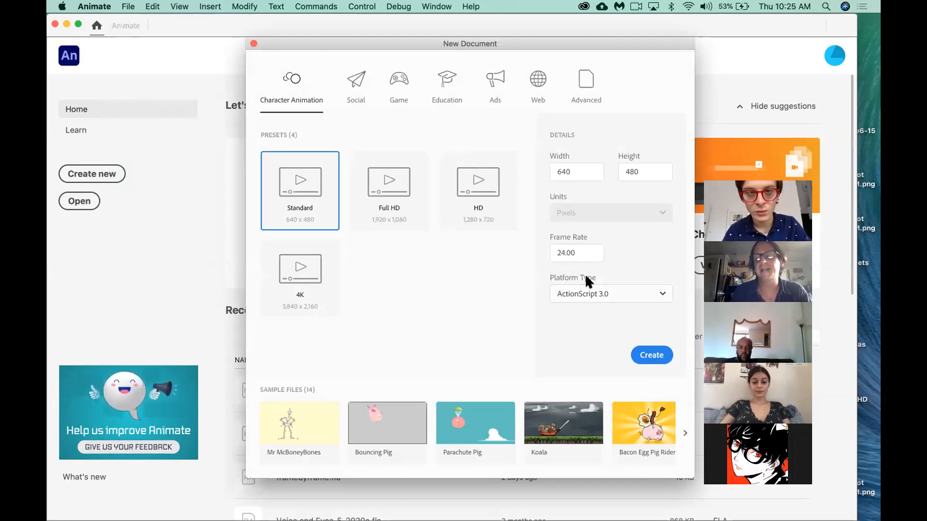
click(653, 356)
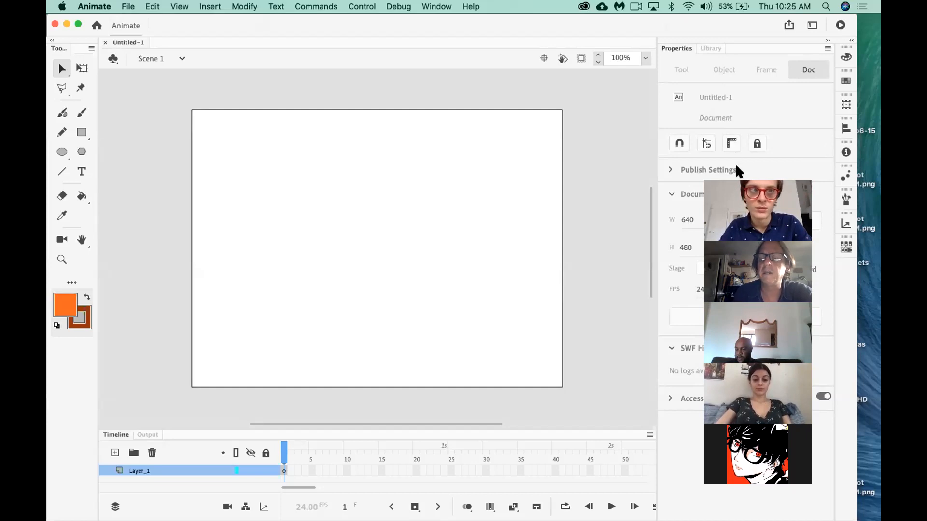
Set up the Rectangle tool with a #CCFF00 fill and a #999900 stroke
click(81, 133)
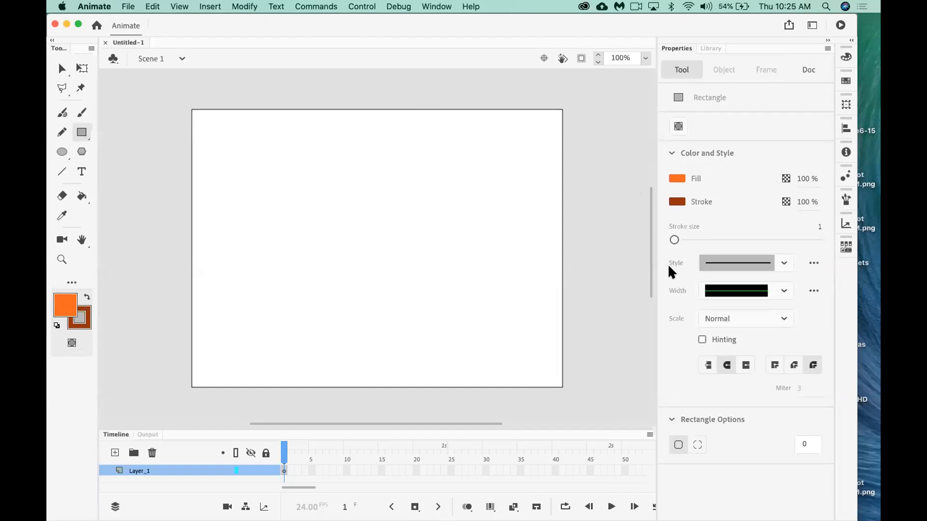
click(678, 184)
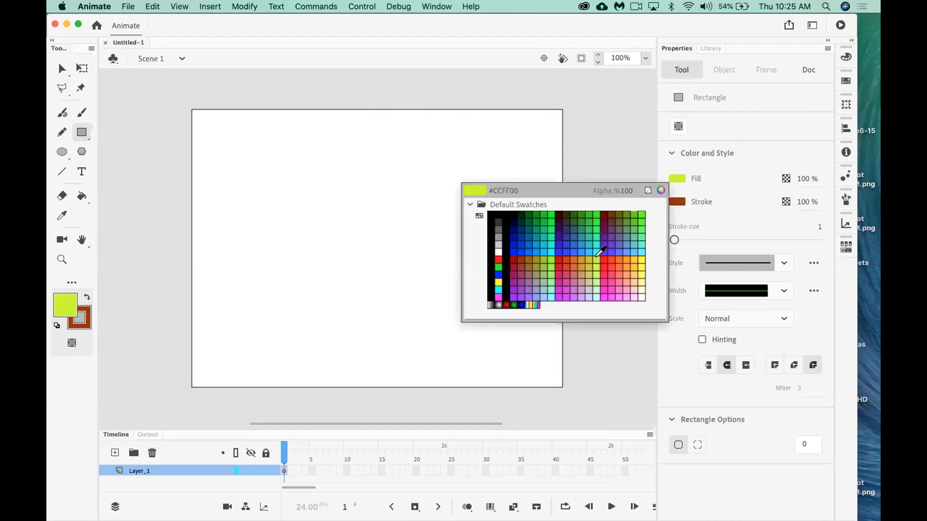
click(600, 253)
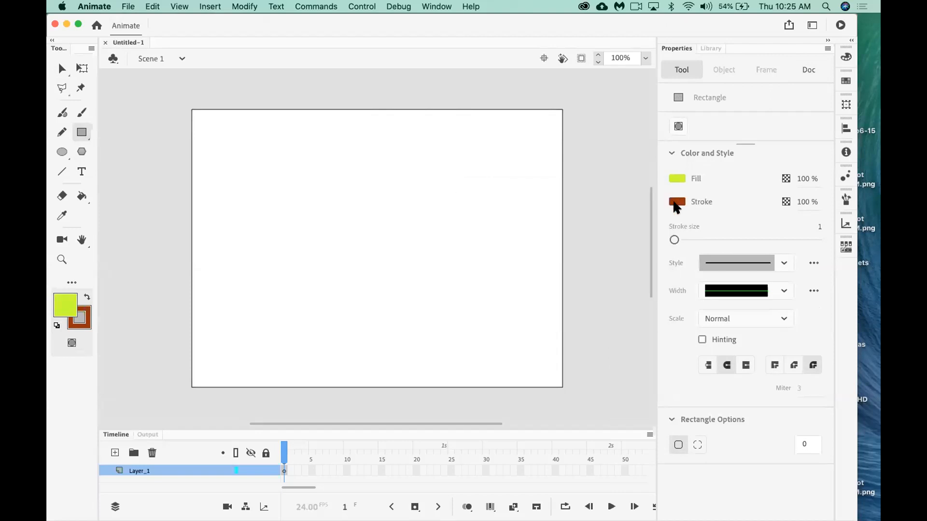
click(677, 202)
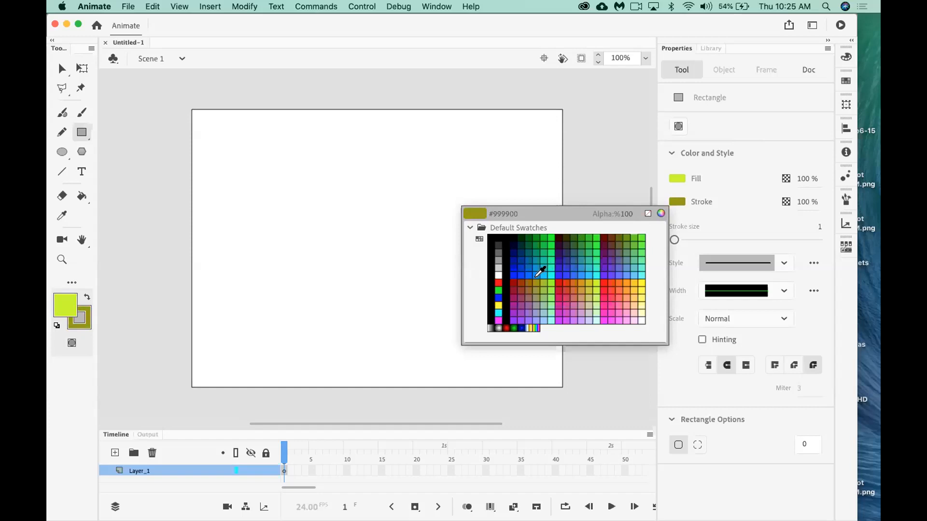
click(536, 279)
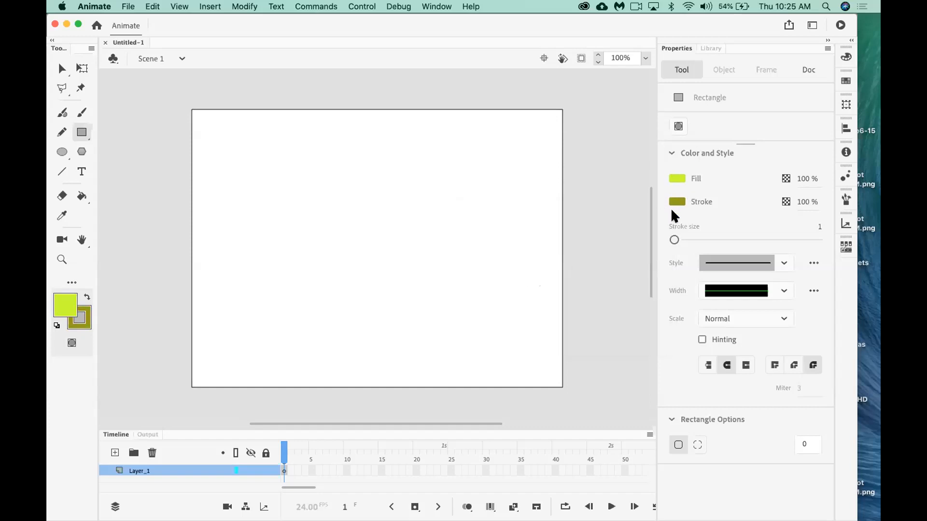
Set the stroke size to 3 and draw a large rectangle in the middle of the stage
drag(308, 210, 453, 336)
text(3)
key(Return)
drag(279, 163, 477, 327)
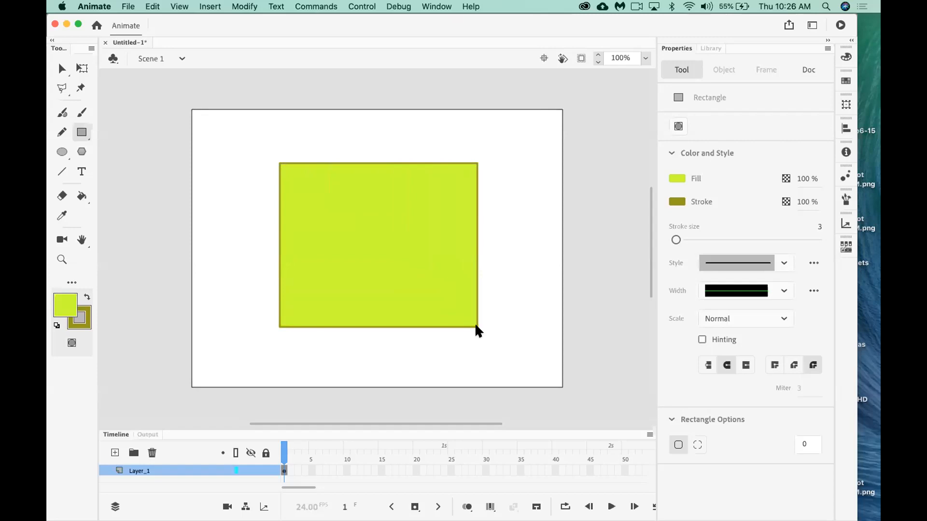
Try reshaping the rectangle with the Selection tool by moving its upper-right corner and pulling its right and top edges, undoing each change
click(61, 71)
drag(475, 165, 409, 237)
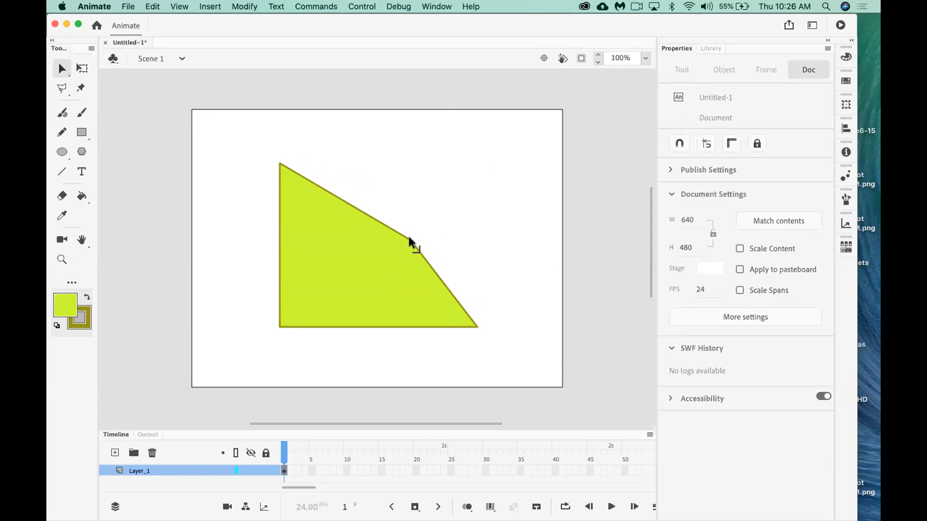
key(super+z)
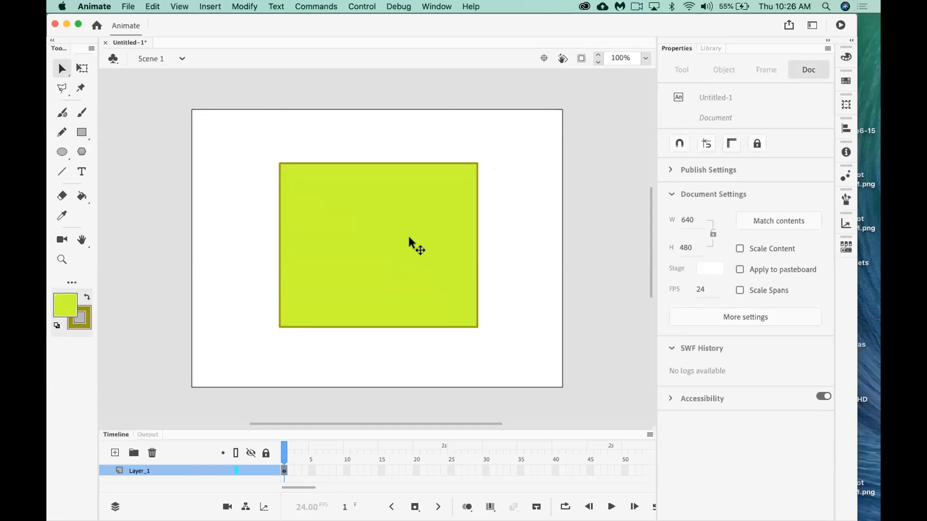
drag(475, 244, 529, 238)
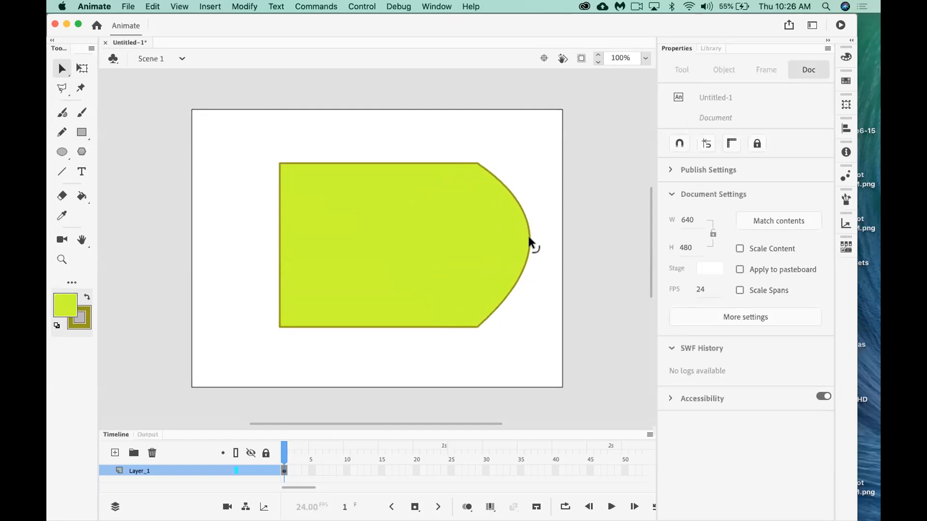
key(super+z)
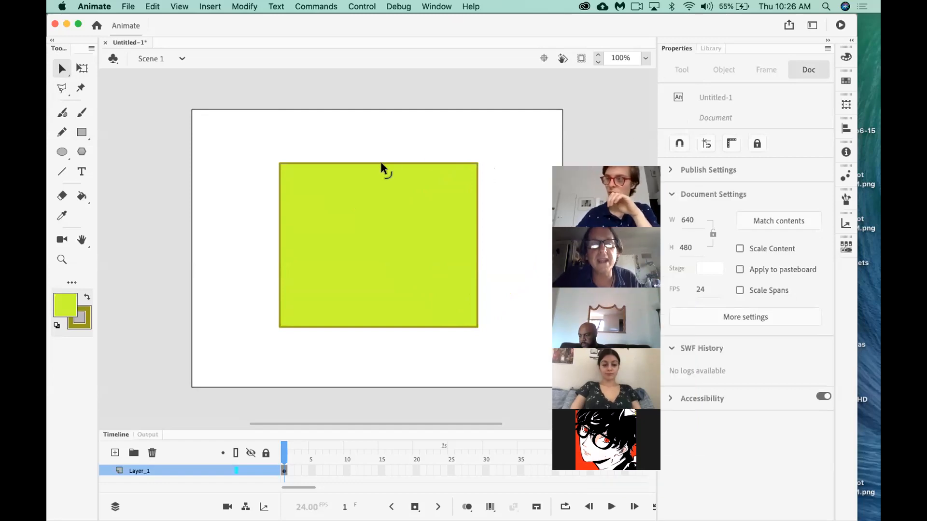
drag(374, 165, 375, 216)
key(super+z)
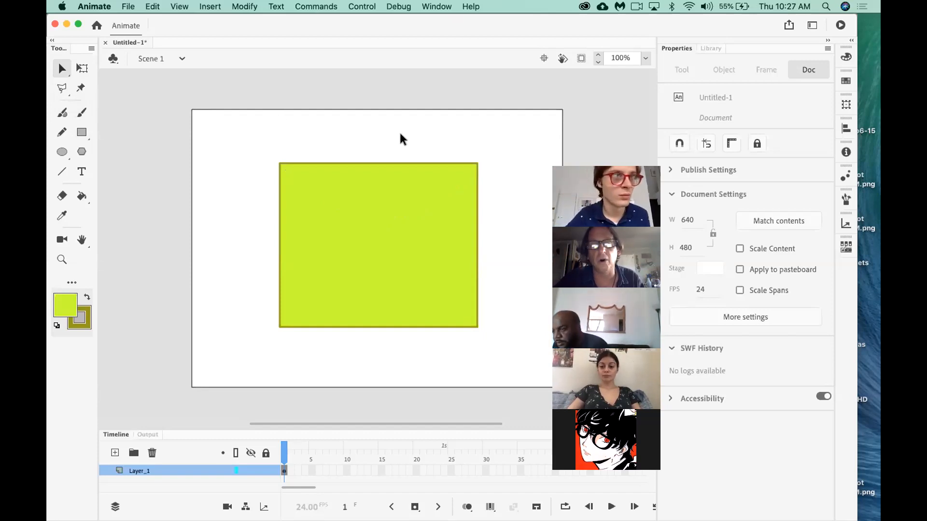
Reshape the rectangle into a four-pointed star by pulling a new corner point inward from the middle of each side
drag(376, 165, 376, 210)
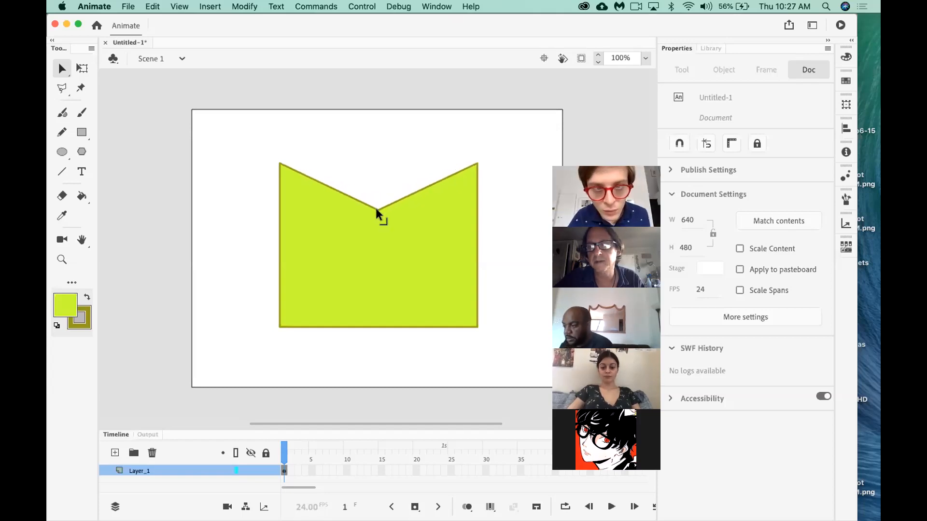
drag(385, 321, 381, 280)
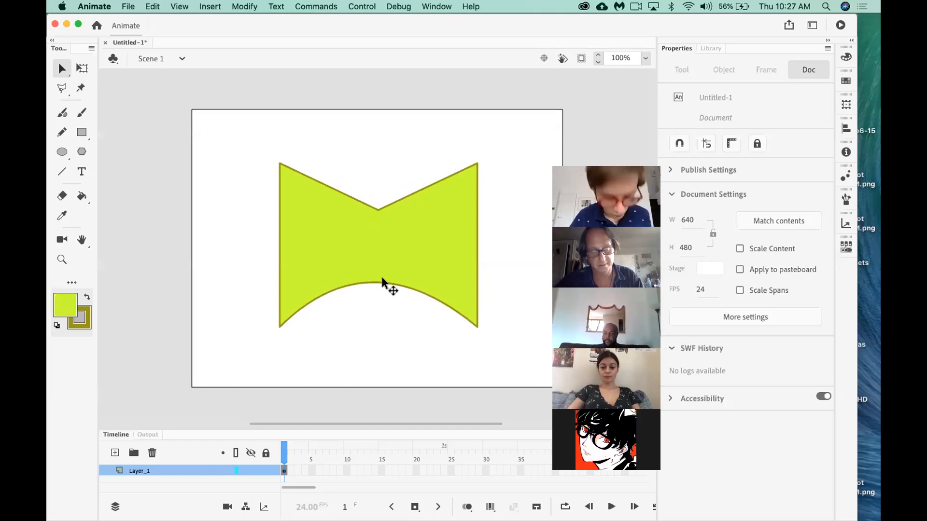
key(super+z)
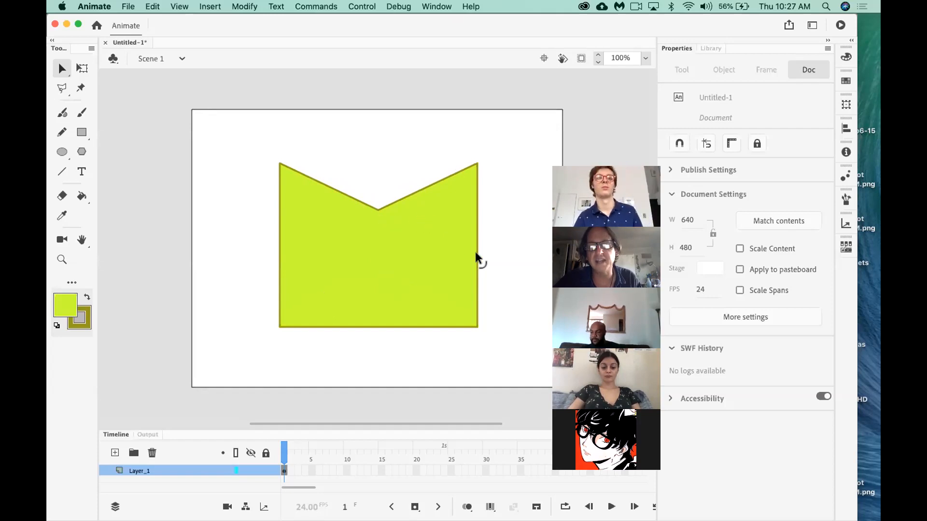
drag(475, 247, 433, 244)
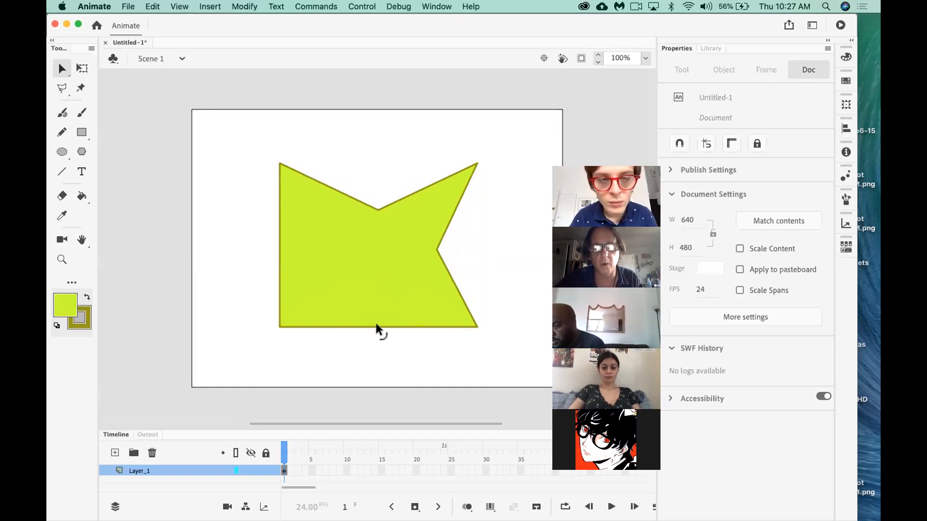
drag(376, 326, 375, 281)
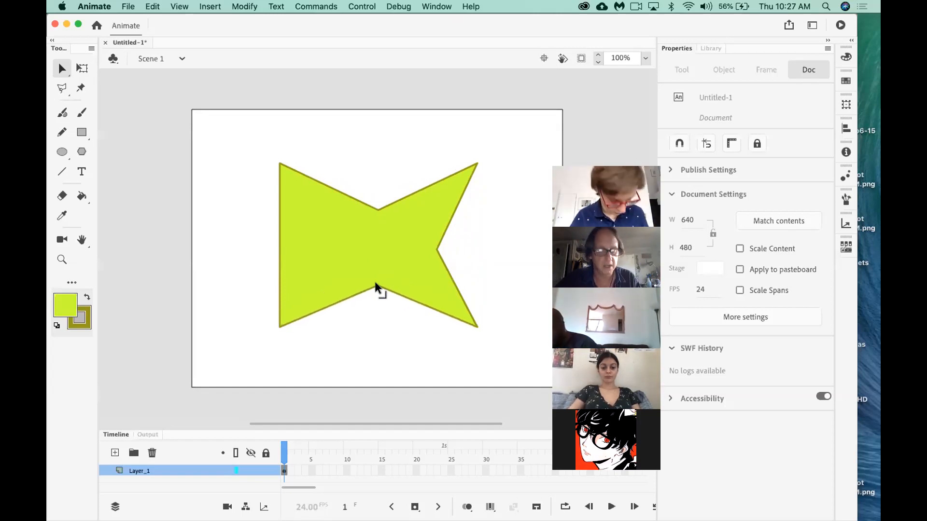
drag(278, 239, 329, 239)
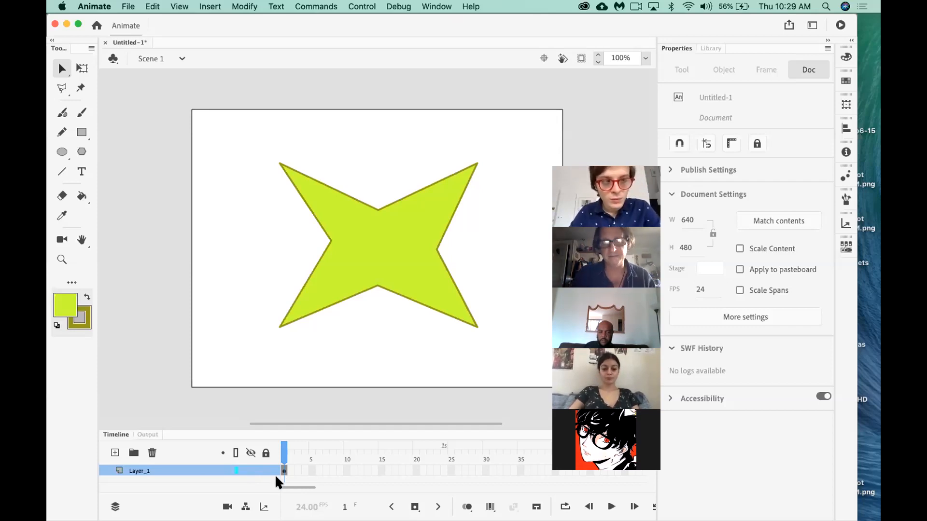
Add keyframes at frames 2 through 5, moving the star's top inner corner slightly higher in each one
key(F6)
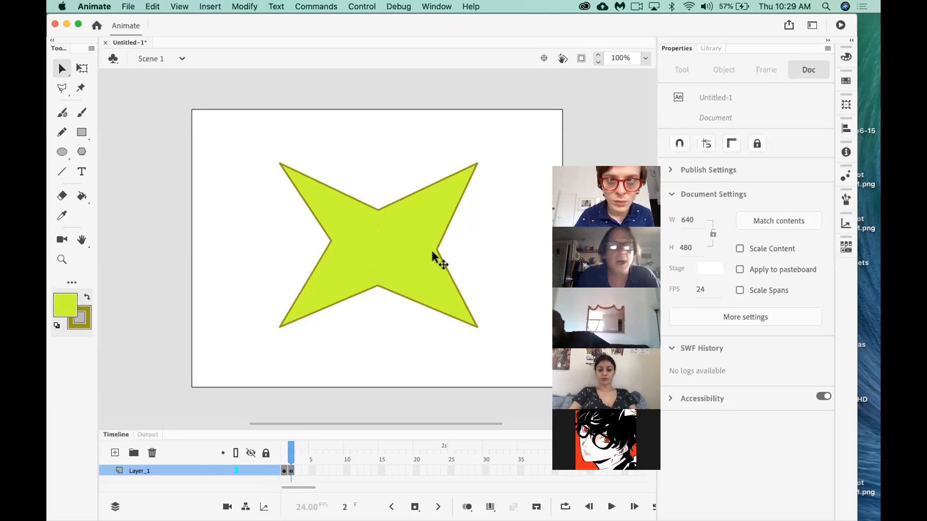
drag(375, 210, 376, 206)
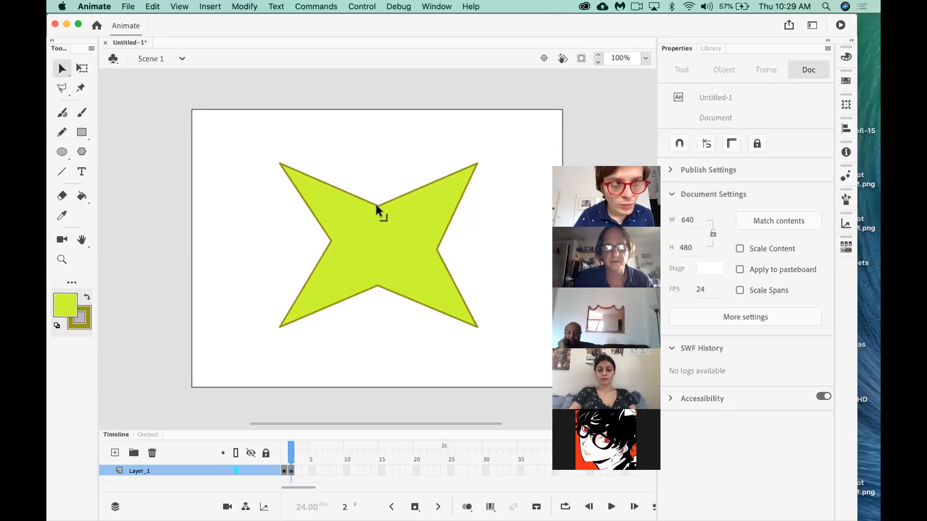
key(F6)
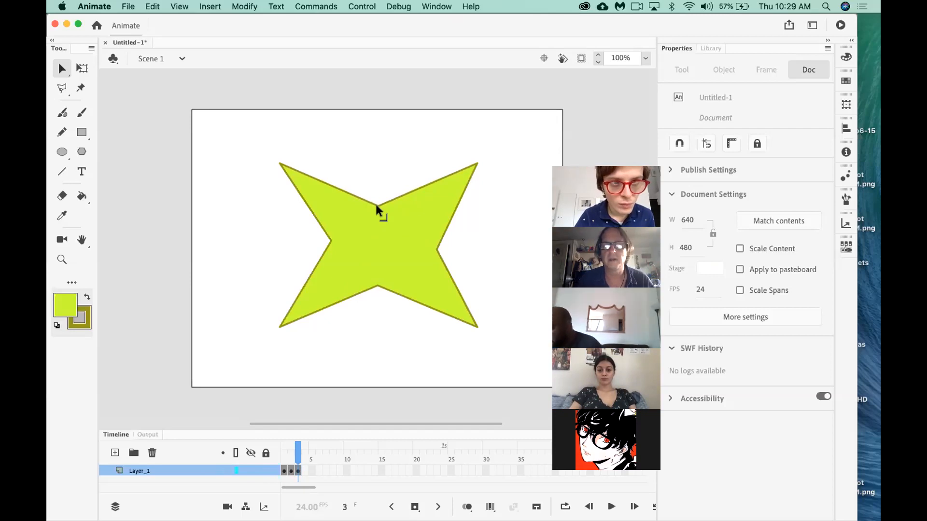
drag(376, 206, 376, 197)
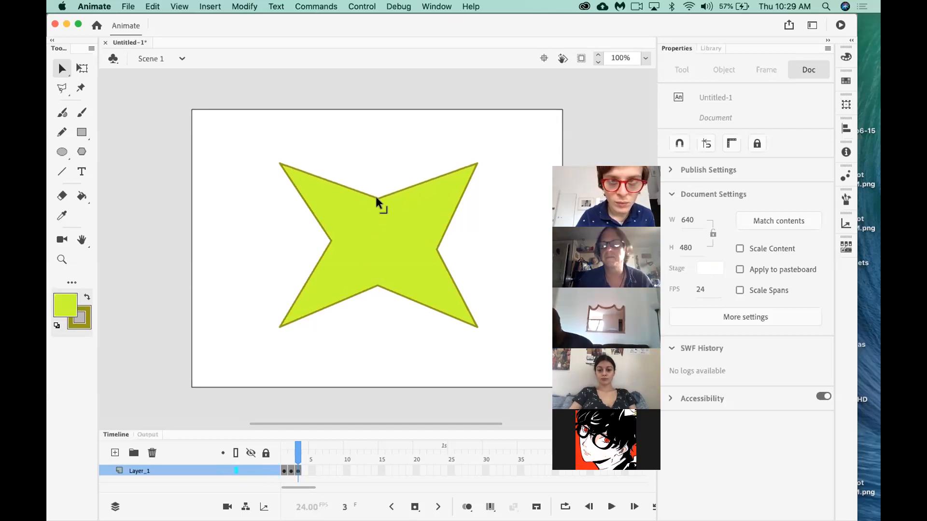
key(F6)
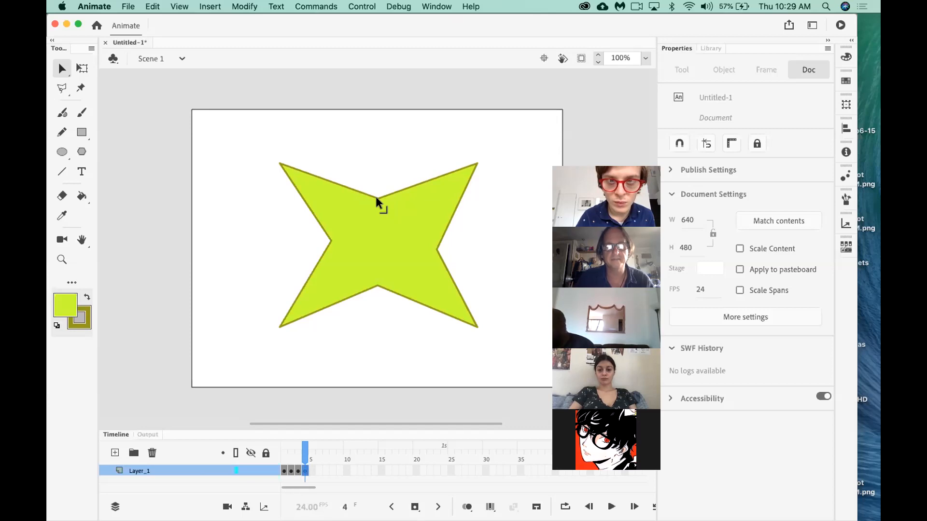
drag(375, 197, 376, 187)
key(F6)
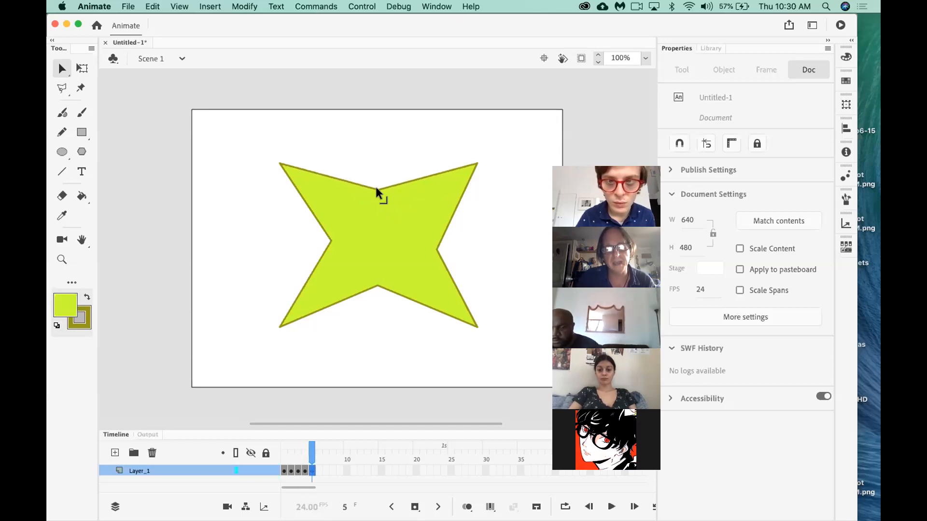
drag(375, 187, 374, 179)
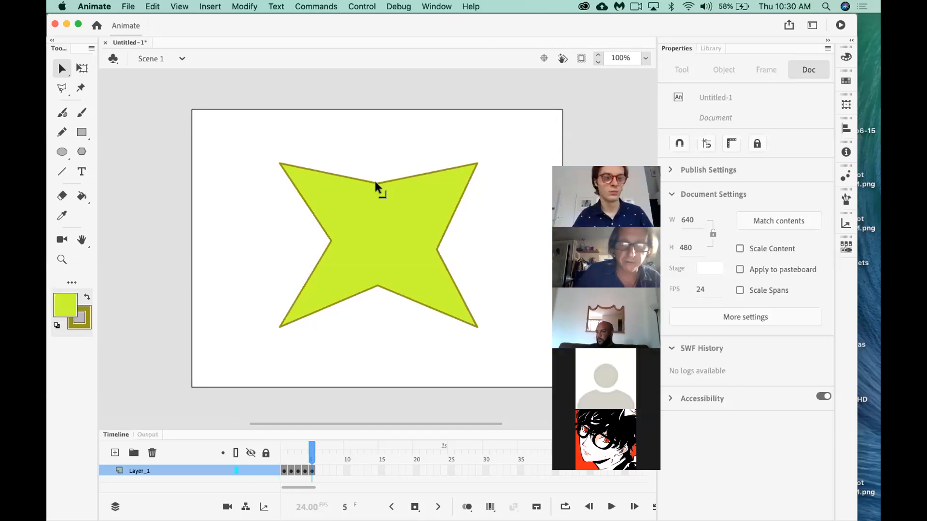
Add a keyframe at frame 6 and move the star's two lower tips slightly inward and down
key(F6)
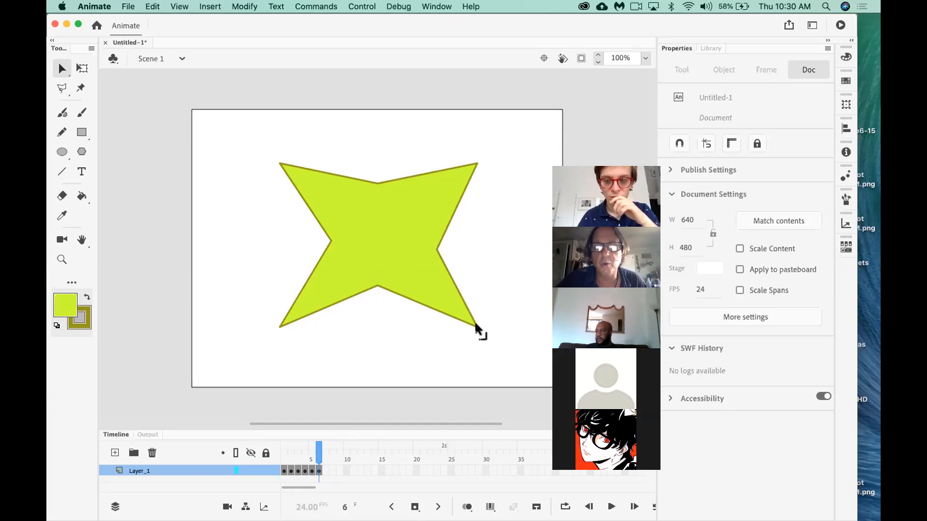
drag(474, 325, 465, 335)
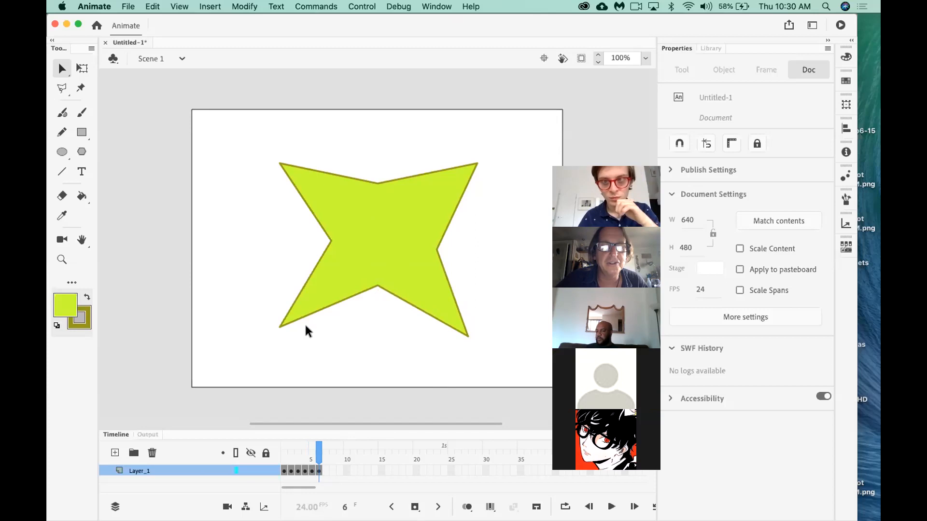
drag(278, 326, 290, 329)
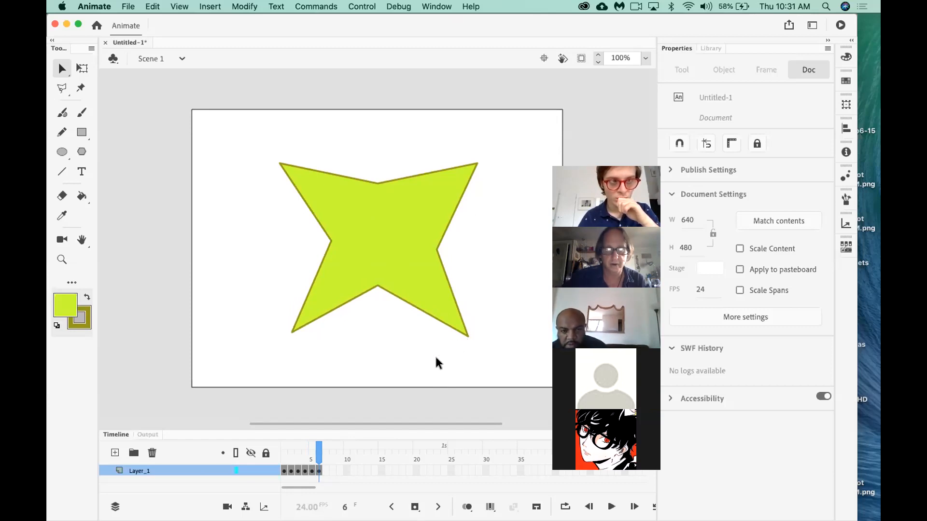
Add a keyframe at frame 7, nudge the top inner corner up and move both lower tips further inward
key(F6)
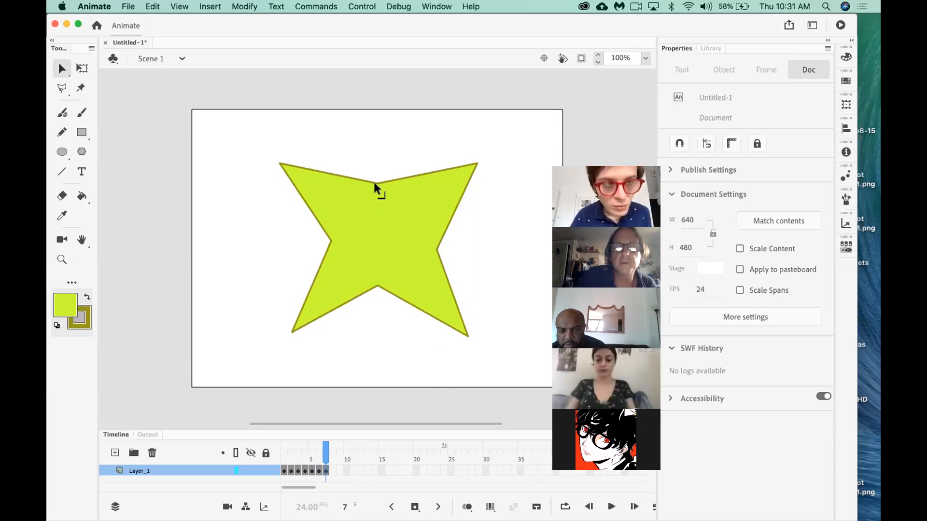
drag(374, 182, 374, 178)
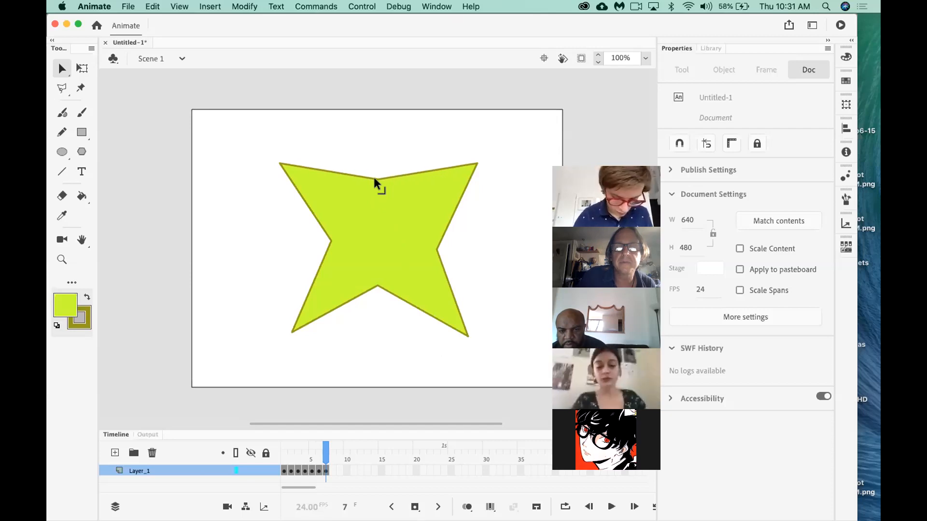
drag(466, 335, 456, 337)
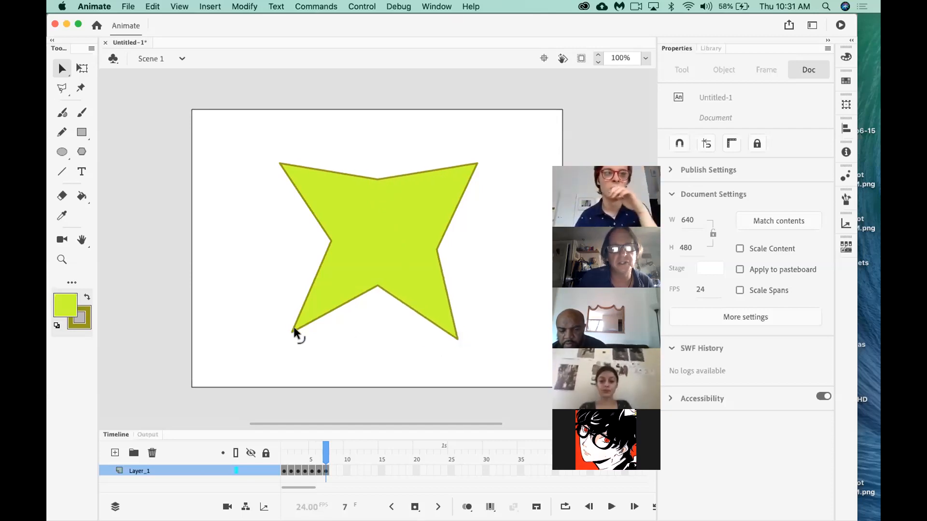
drag(291, 330, 303, 335)
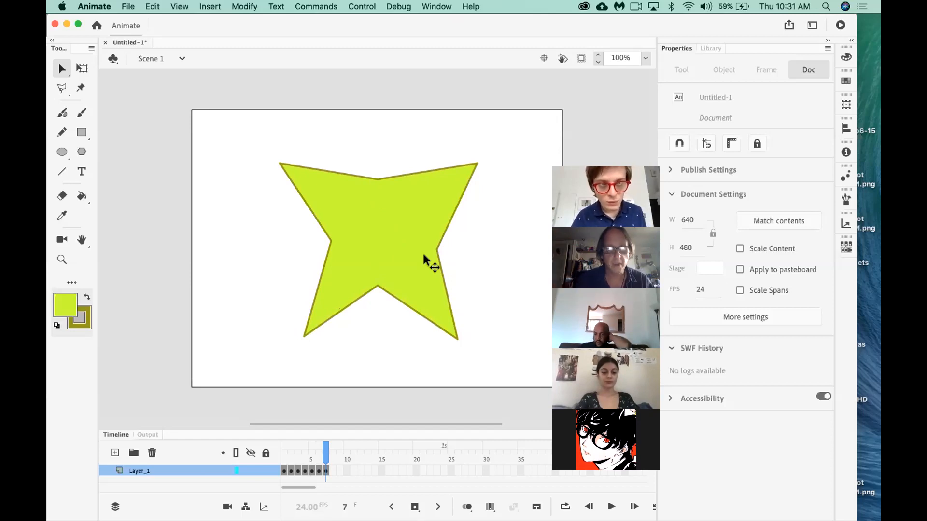
Add a keyframe at frame 8 and bring the two lower tips of the shape closer together
key(F6)
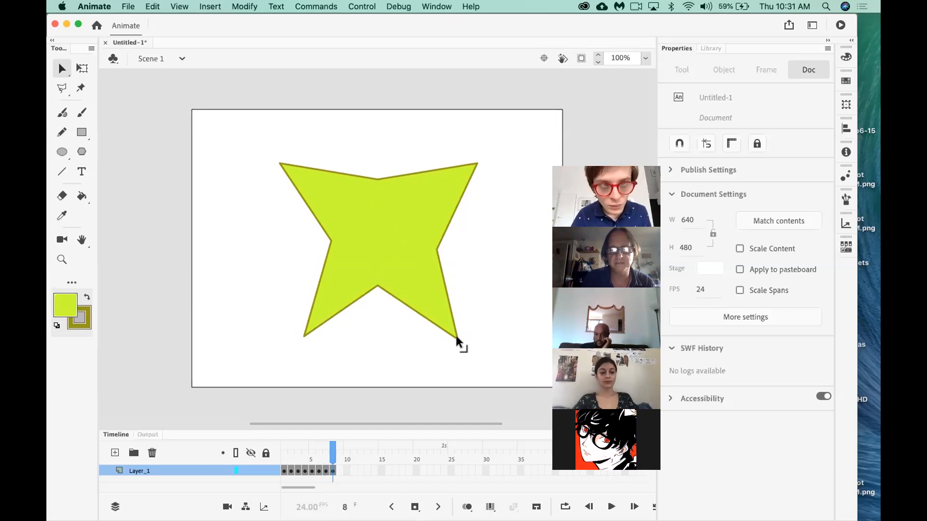
drag(456, 337, 447, 338)
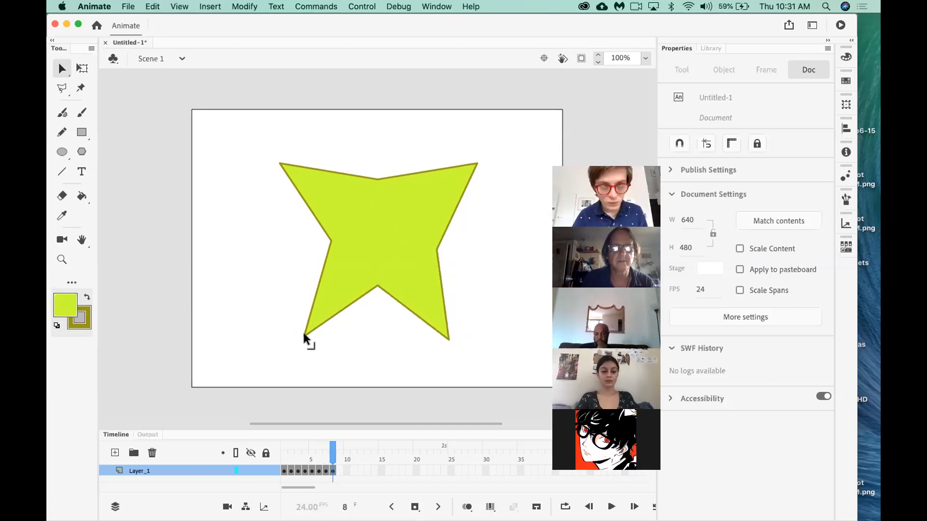
drag(305, 336, 312, 334)
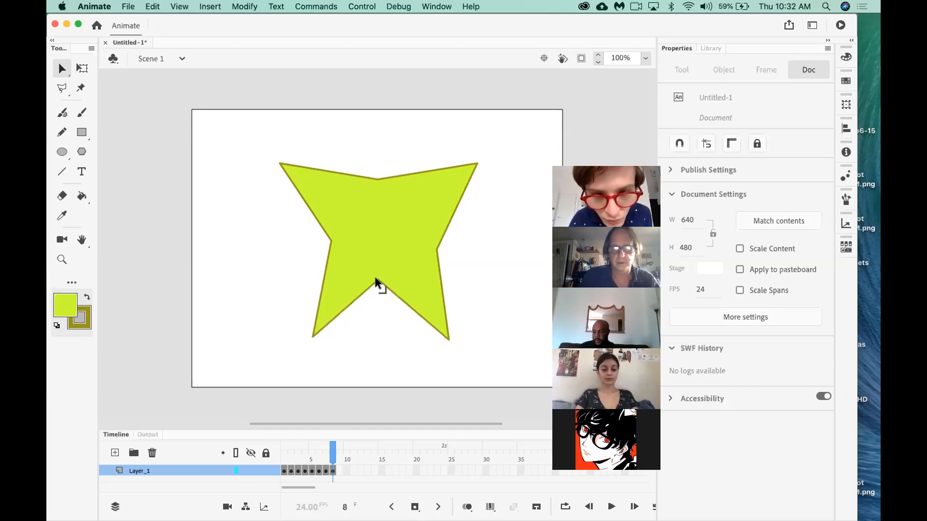
Add a keyframe at frame 9, bring the lower tips closer together and raise both the bottom and top inner corners
key(F6)
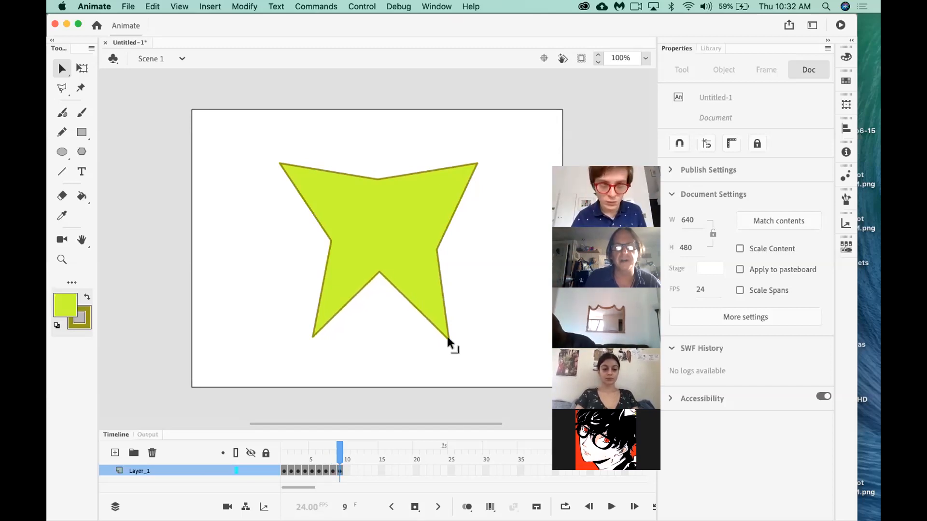
drag(449, 340, 440, 337)
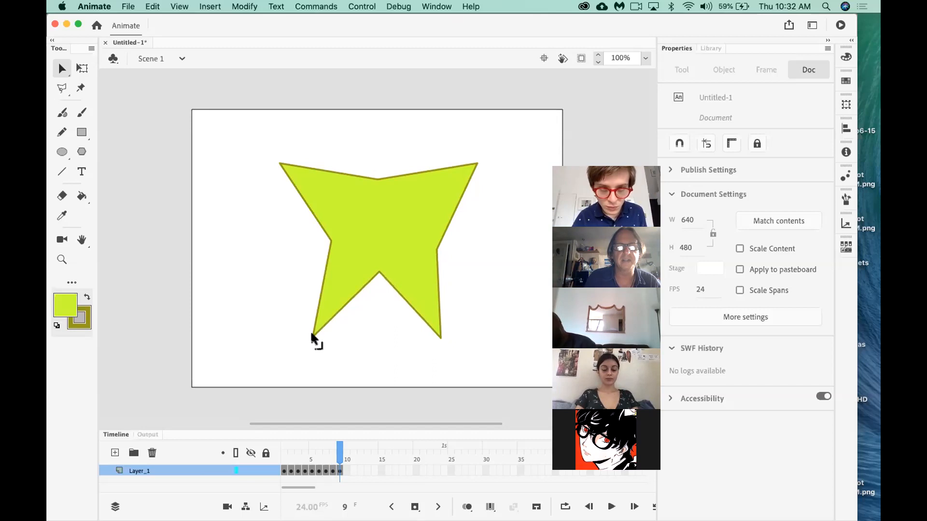
drag(310, 332, 320, 335)
drag(378, 271, 378, 263)
drag(373, 175, 375, 170)
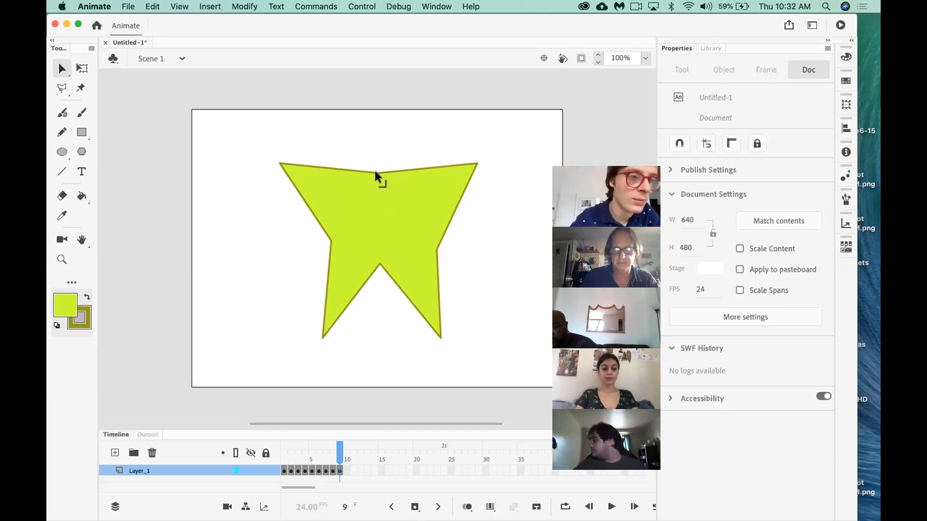
Add a keyframe at frame 10, raise the bottom and top inner corners and move both lower tips inward
key(F6)
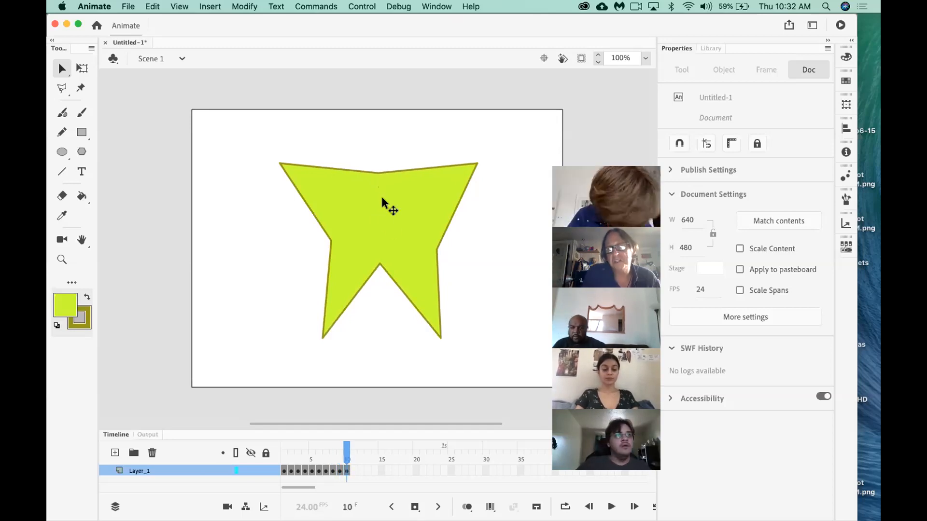
drag(377, 261, 379, 254)
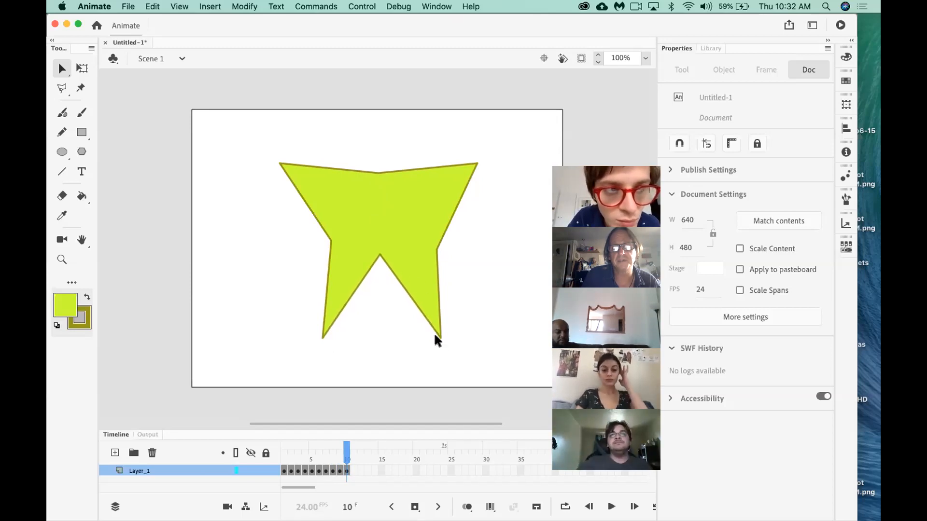
drag(439, 337, 433, 337)
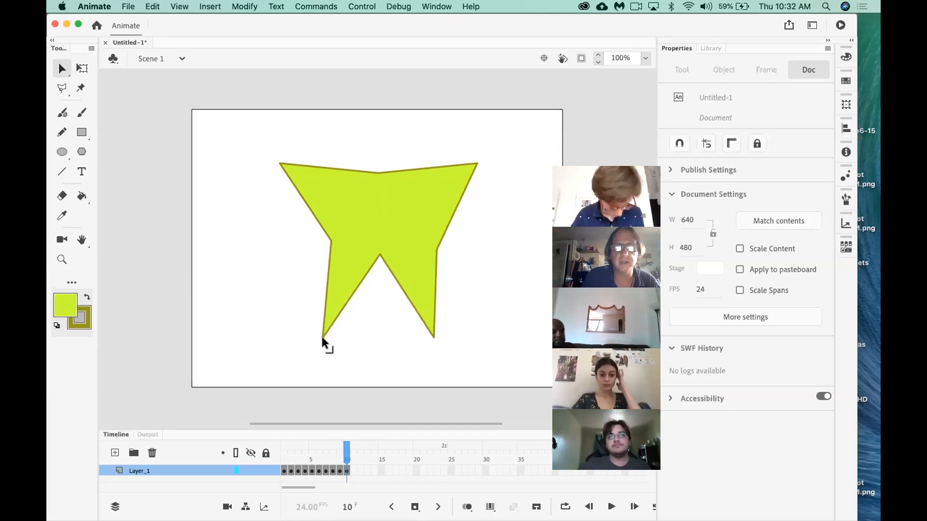
drag(320, 336, 330, 336)
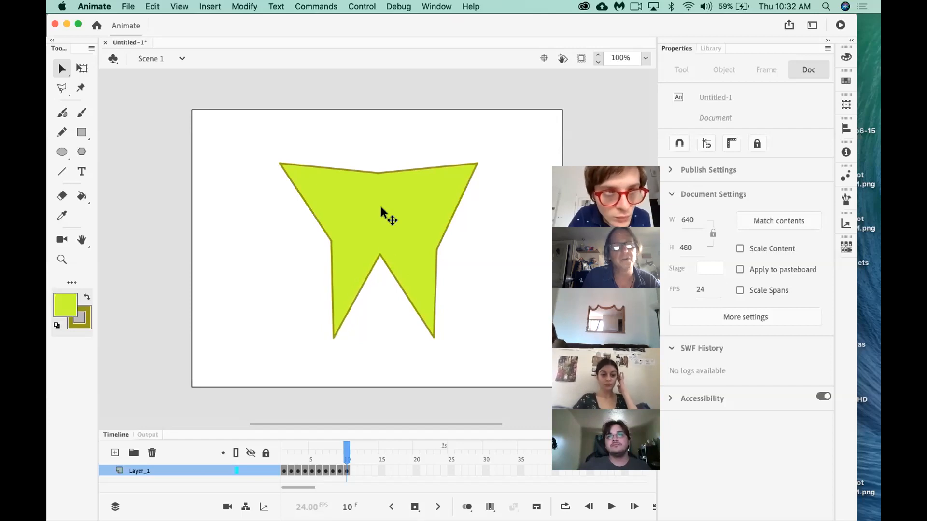
drag(376, 172, 375, 165)
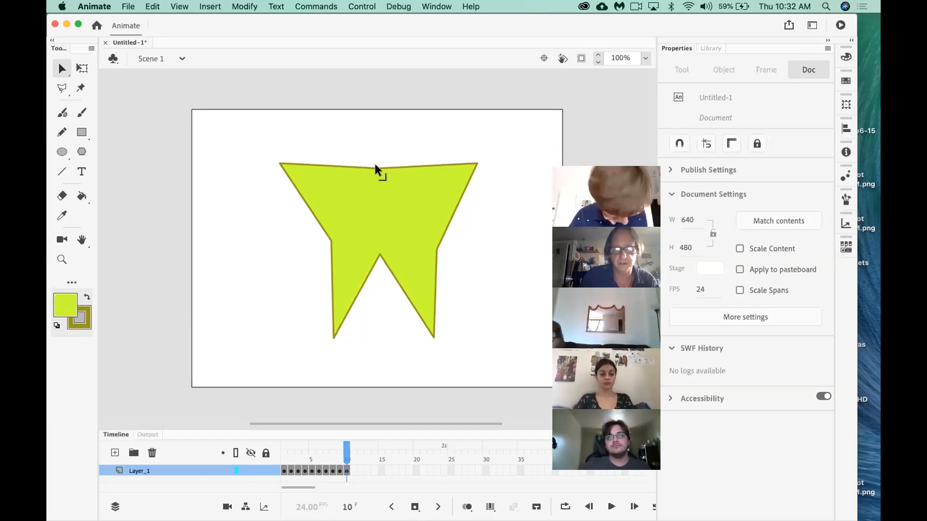
Add a keyframe at frame 11, raise the top inner corner and move the lower right tip further inward
key(F6)
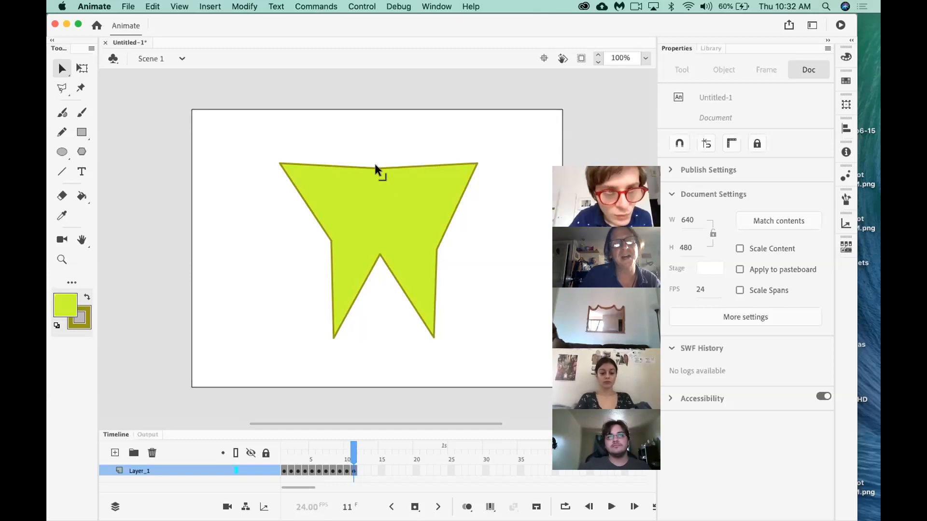
drag(375, 165, 375, 162)
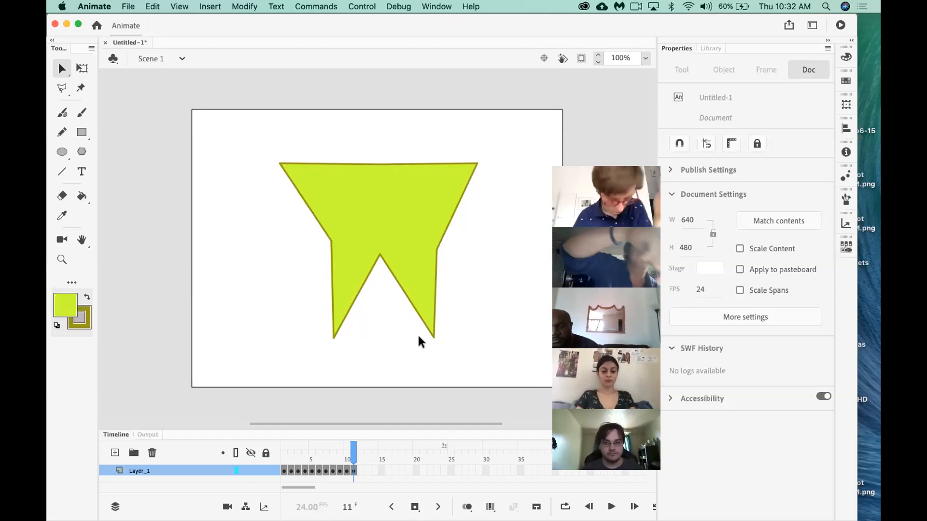
drag(433, 338, 426, 338)
drag(427, 336, 421, 337)
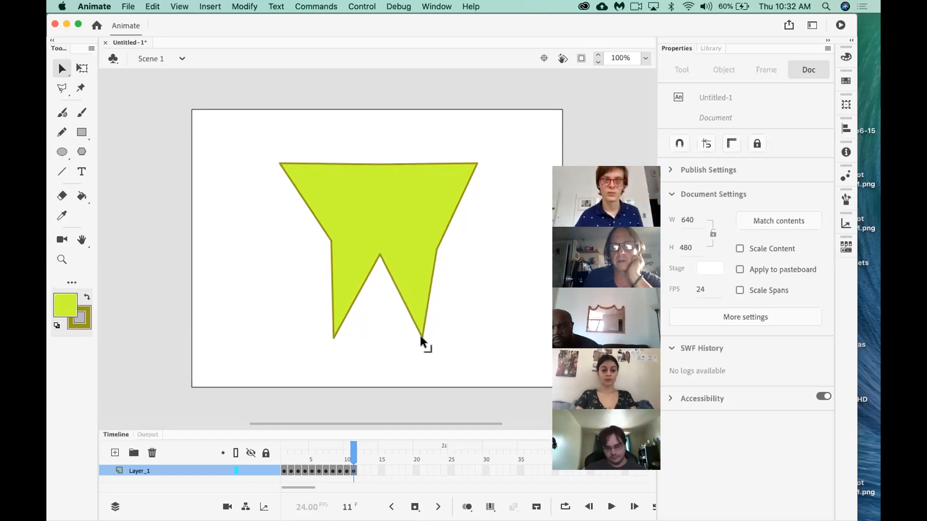
Turn on onion skinning, move the lower left tip inward and raise the bottom inner corner on frame 11
click(467, 507)
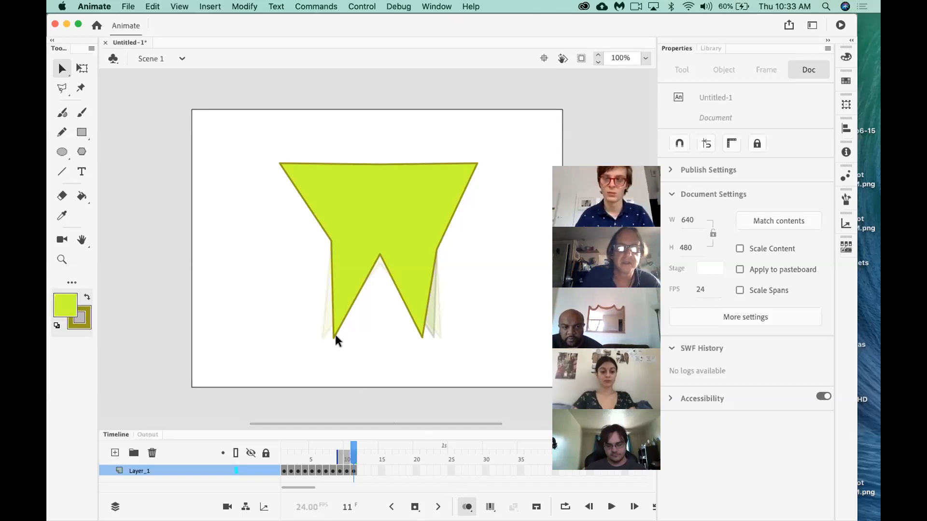
drag(333, 337, 346, 338)
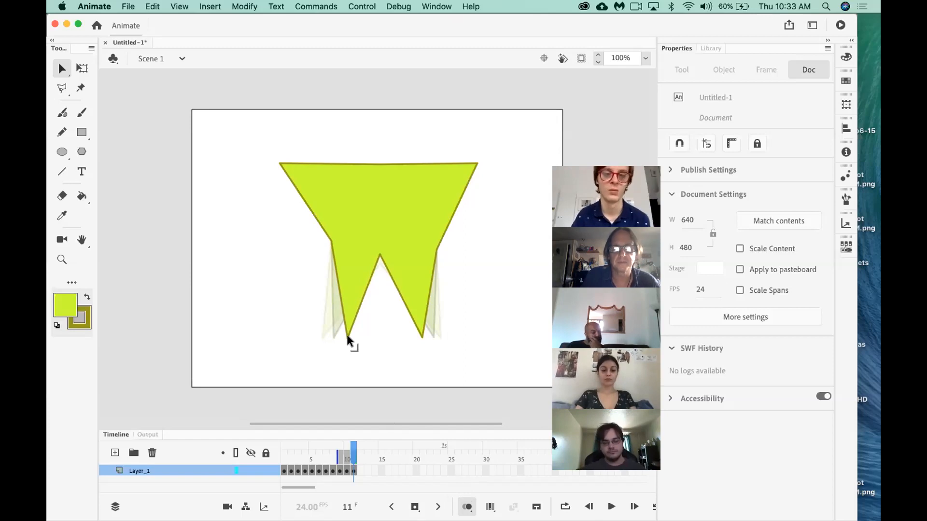
drag(377, 252, 376, 236)
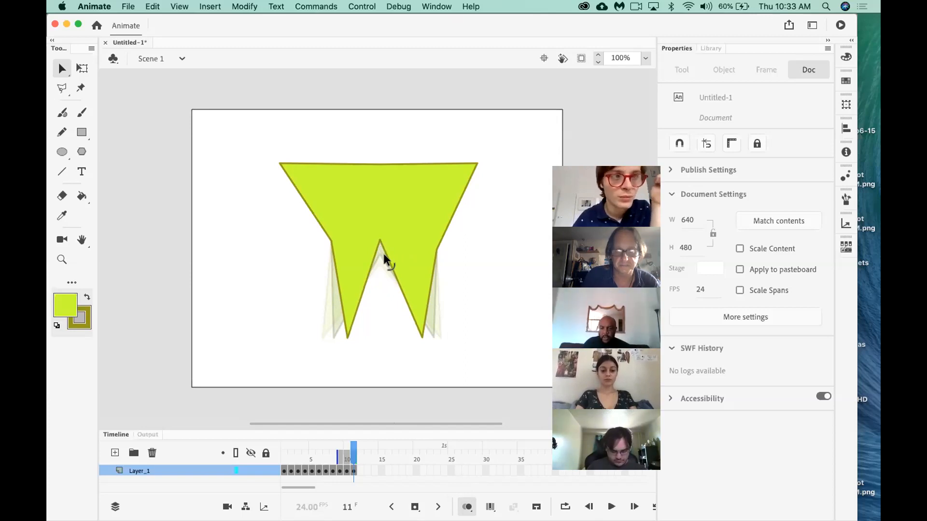
Add a keyframe at frame 12, bring the two lower tips closer together and raise the bottom inner corner
key(F6)
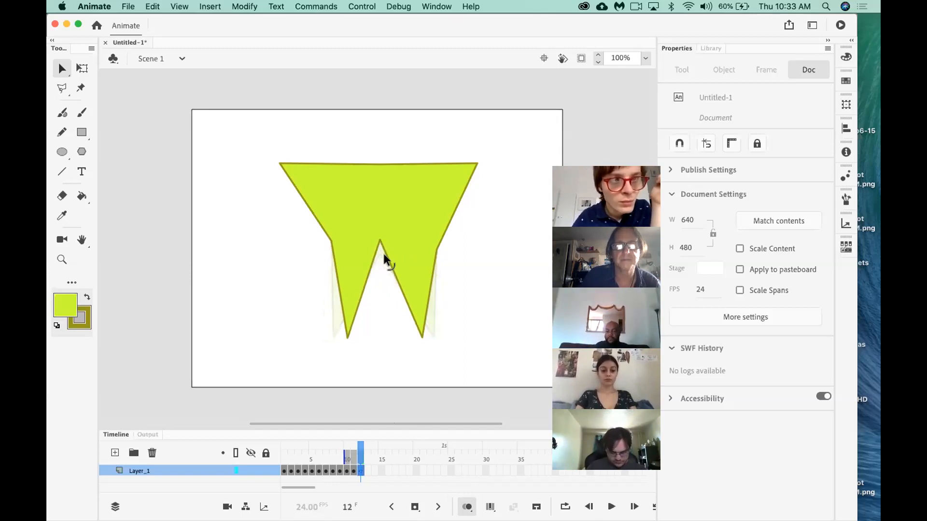
drag(416, 329, 364, 335)
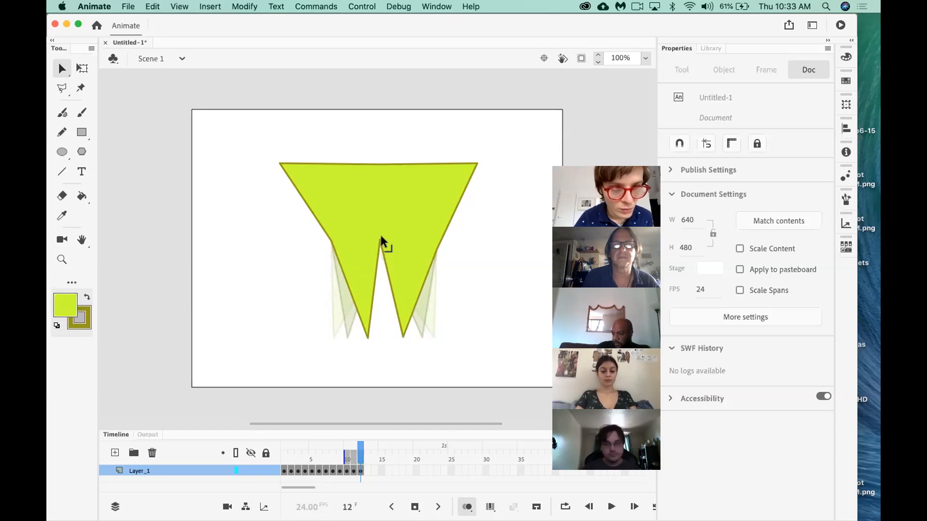
drag(380, 236, 377, 215)
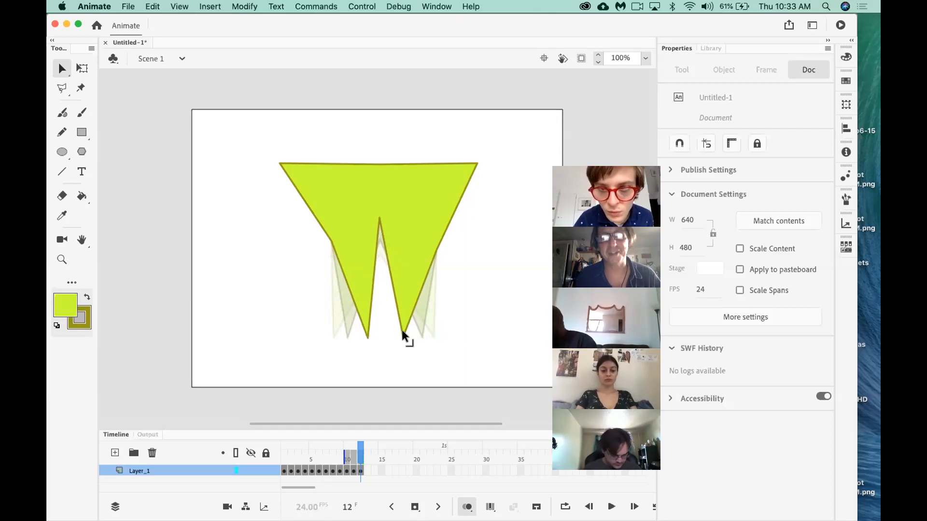
Add a keyframe at frame 13 and move both lower tips together into a single bottom point
key(F6)
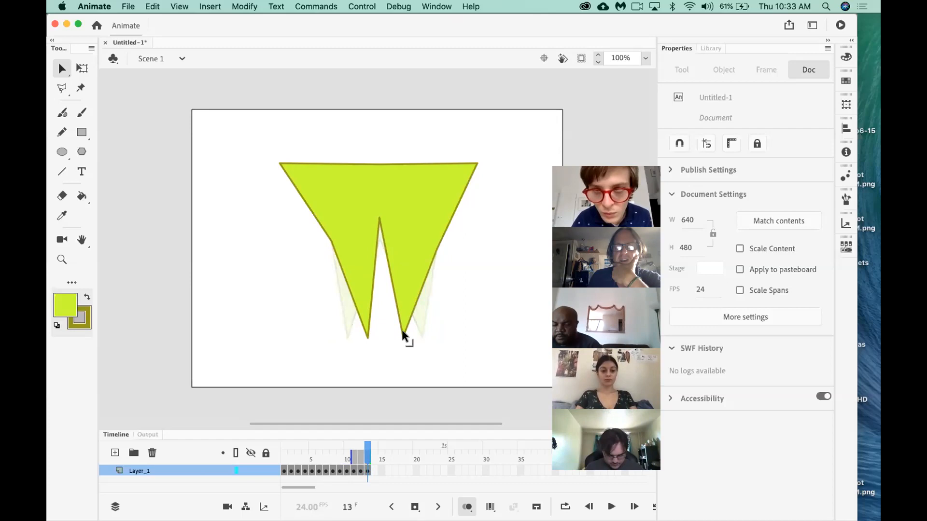
drag(399, 333, 387, 337)
click(368, 338)
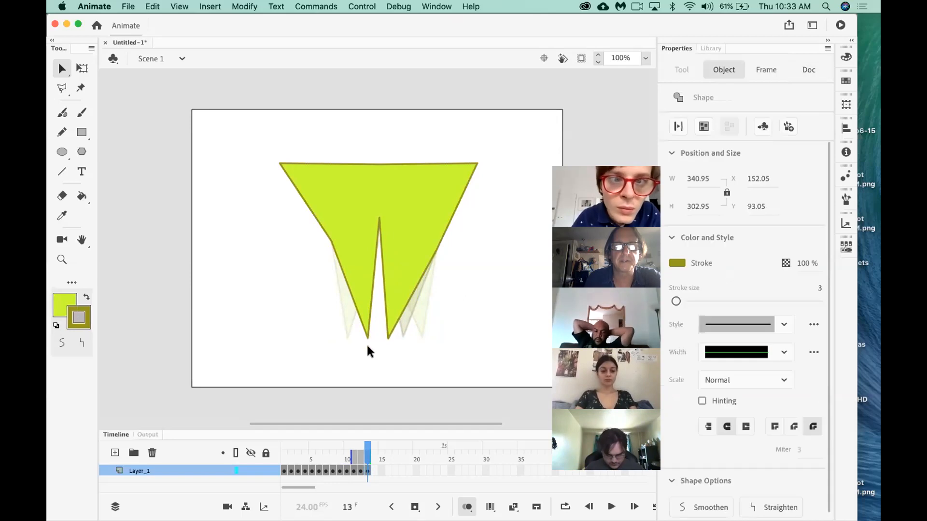
click(366, 342)
drag(367, 337, 383, 336)
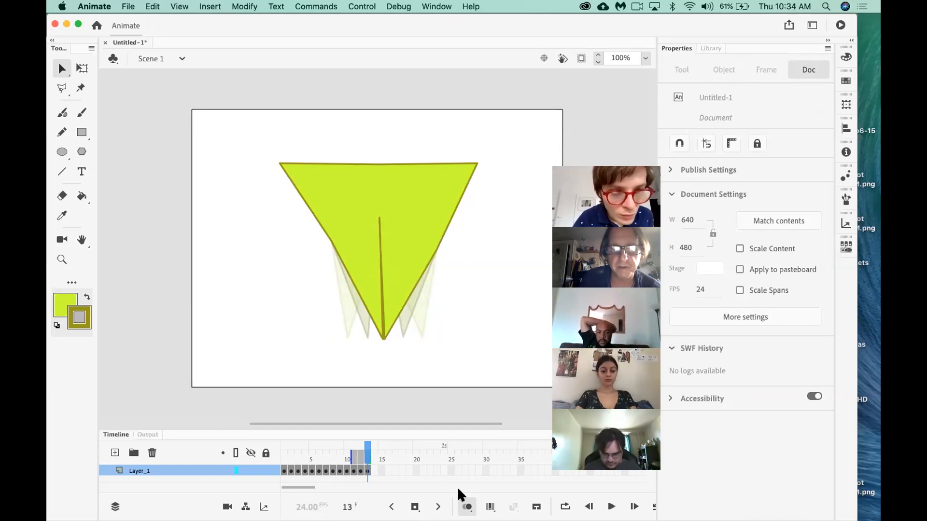
Turn off onion skinning, then play and scrub the animation from frame 1 to frame 13
click(466, 507)
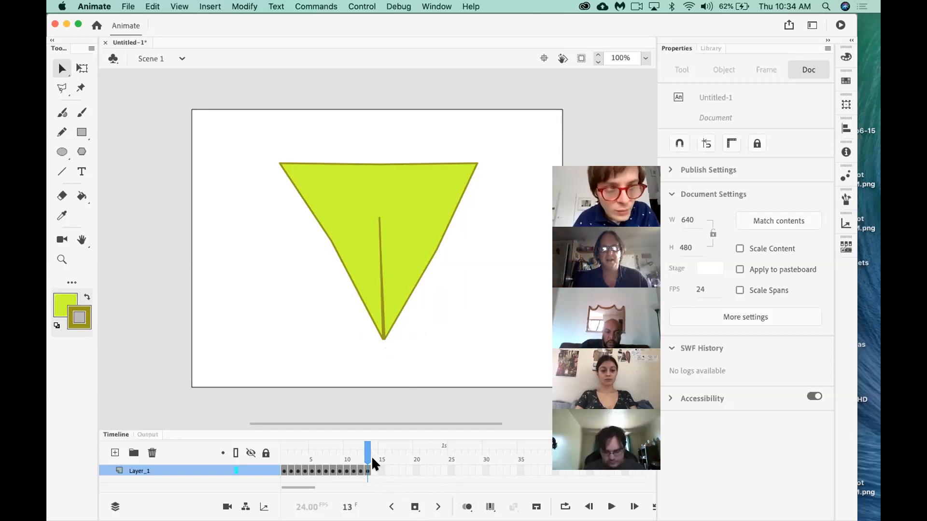
drag(365, 453, 245, 450)
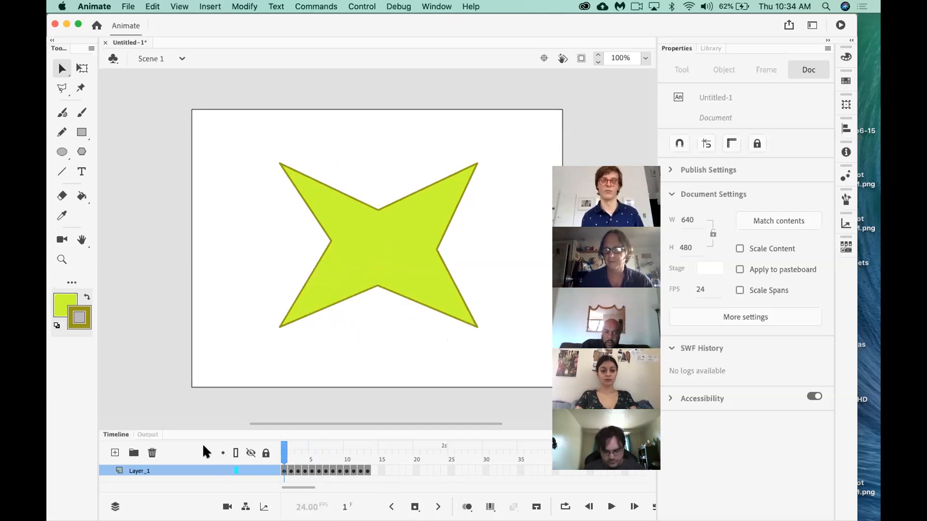
key(Return)
key(Return)
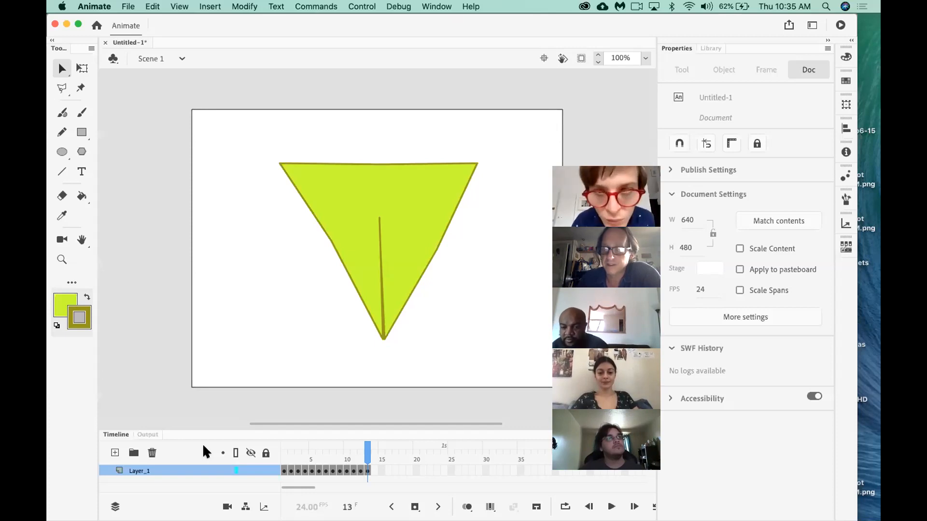
key(XF86AudioRaiseVolume)
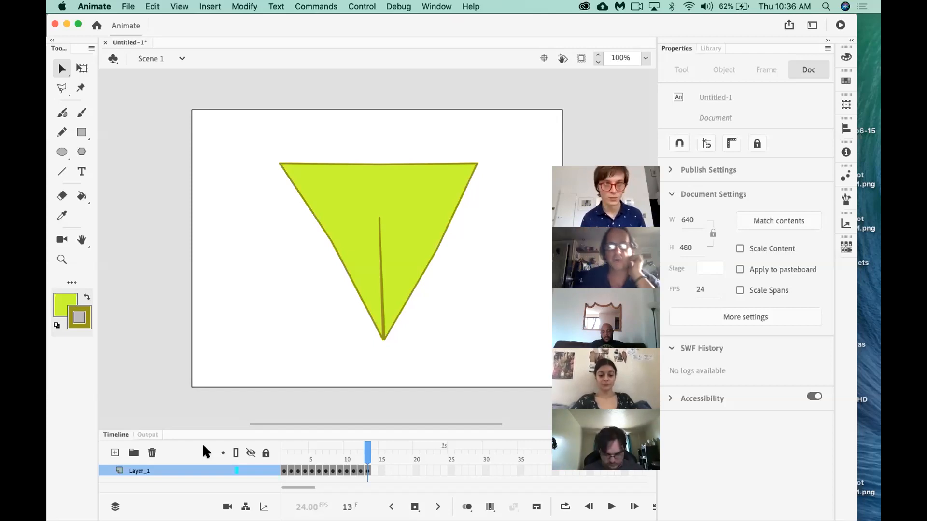
click(284, 458)
drag(283, 459, 380, 456)
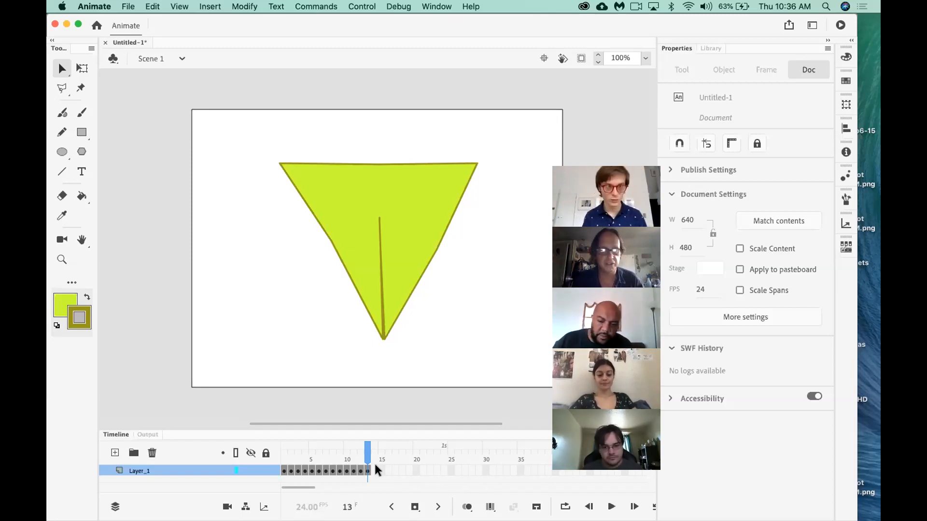
click(282, 471)
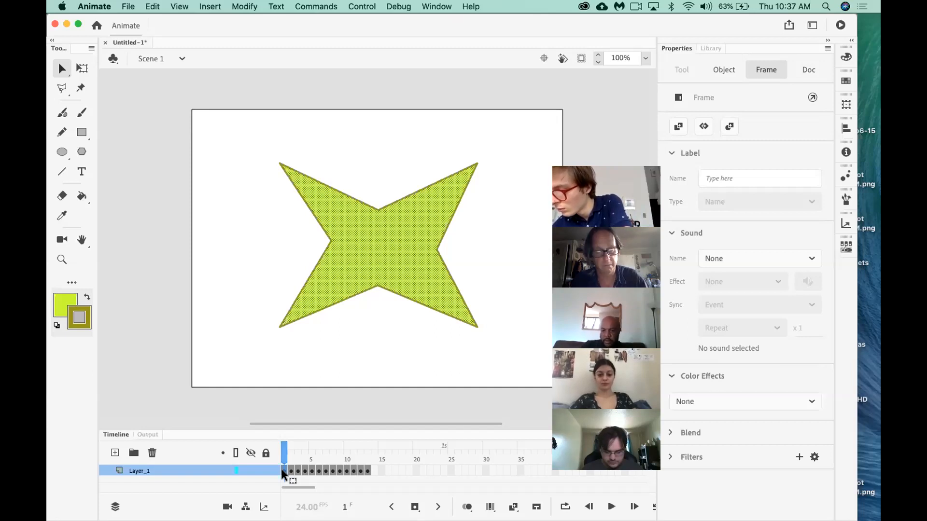
drag(283, 474, 367, 472)
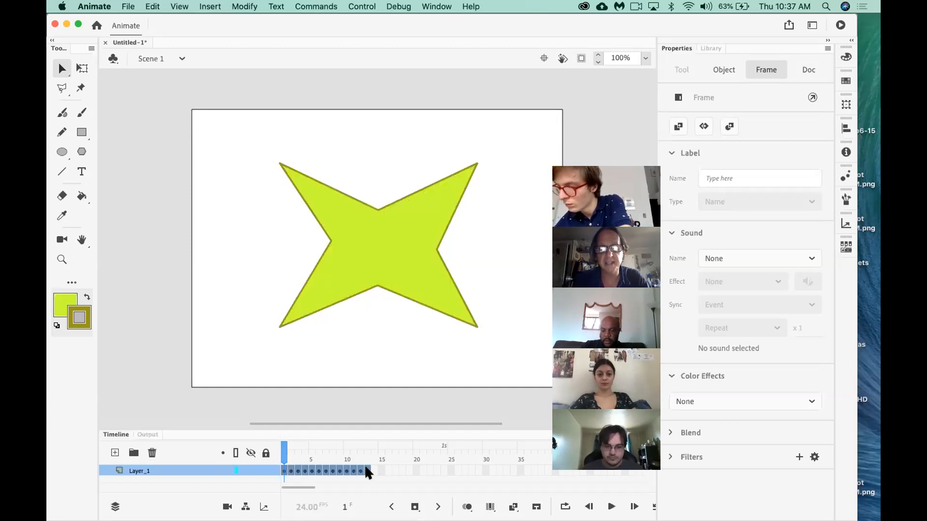
click(366, 470)
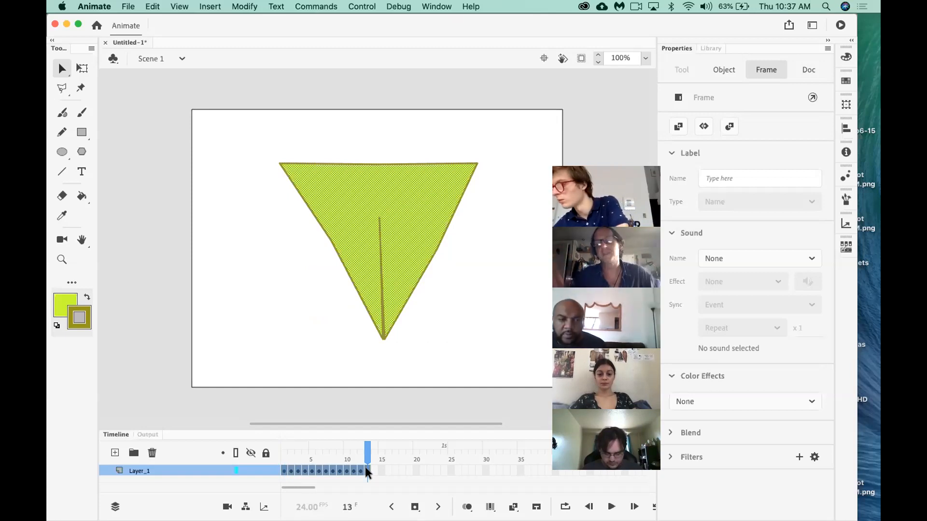
click(373, 401)
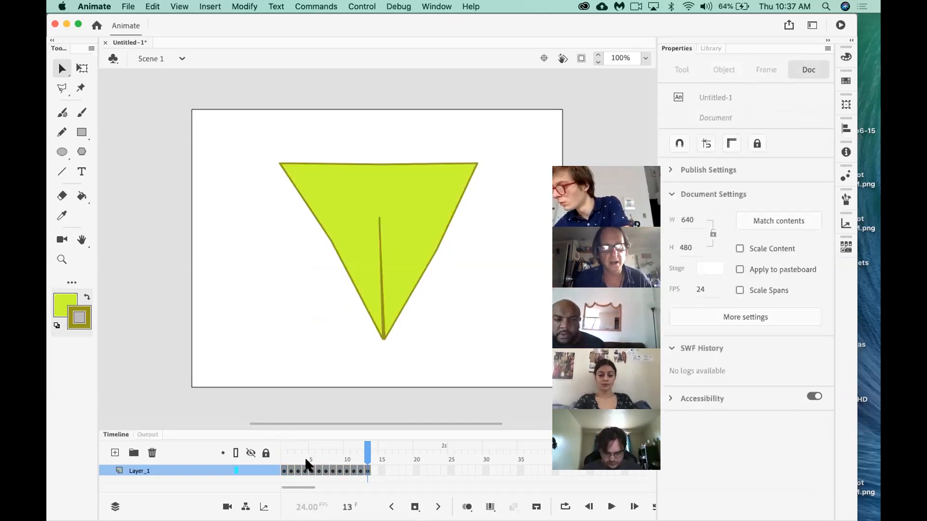
Duplicate frames 1 to 13 of Layer_1 starting at frame 14 and reverse the order of the duplicated frames
click(282, 470)
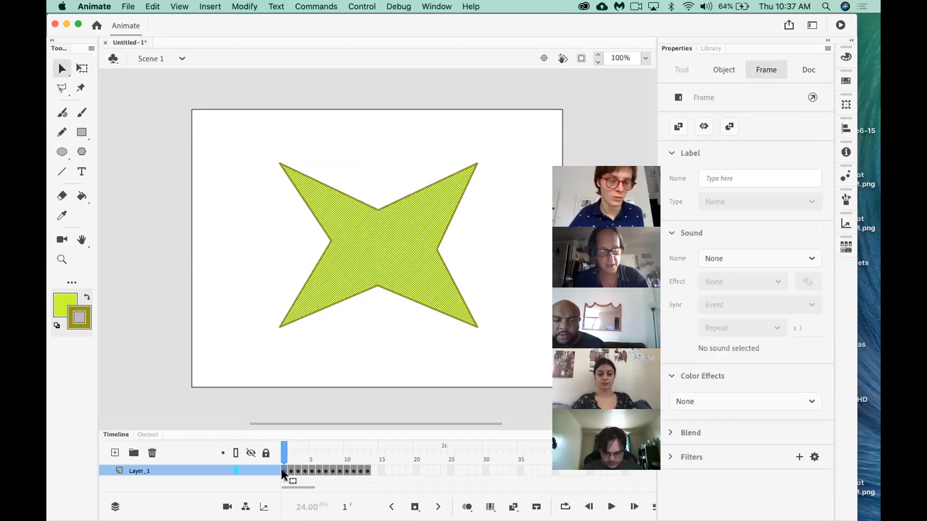
click(367, 470)
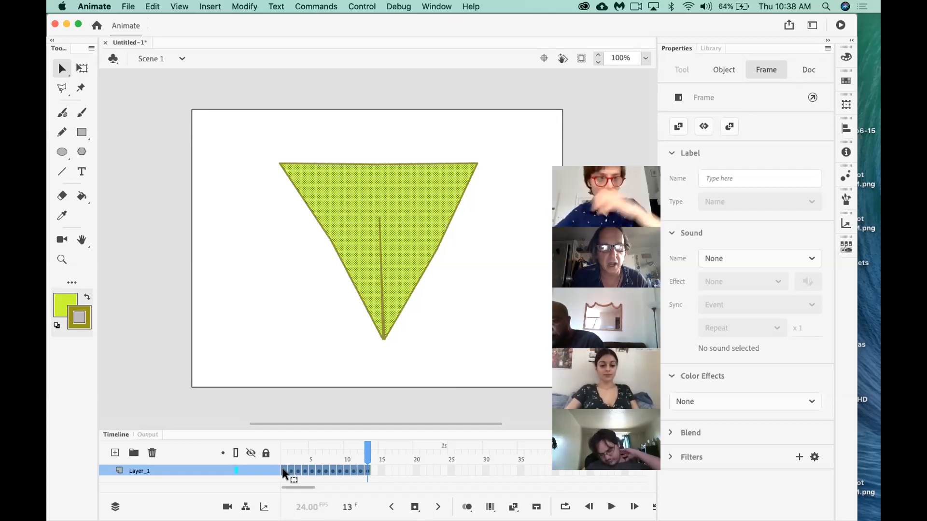
drag(283, 467, 374, 469)
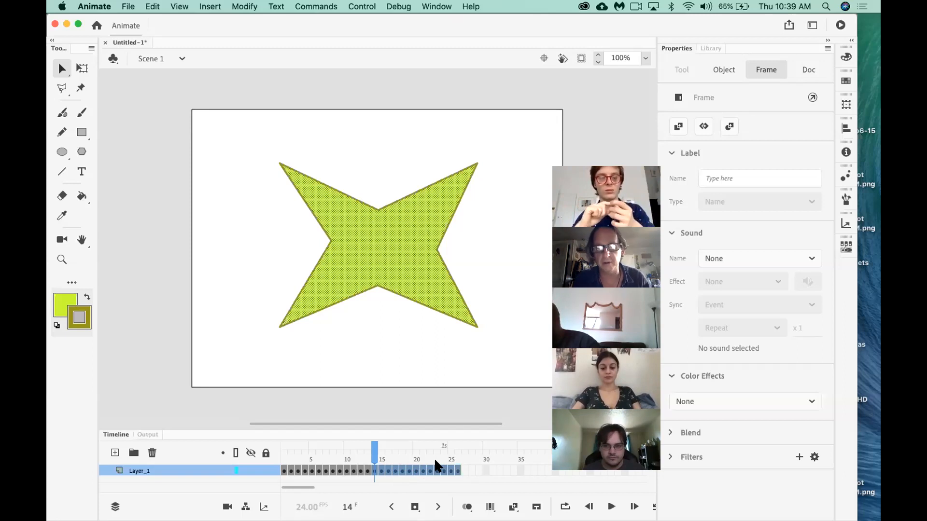
right_click(402, 467)
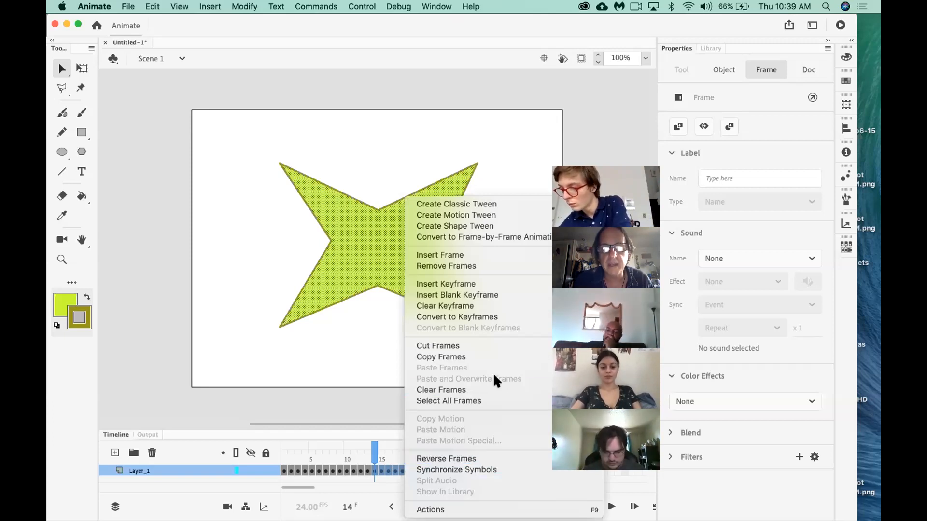
click(467, 458)
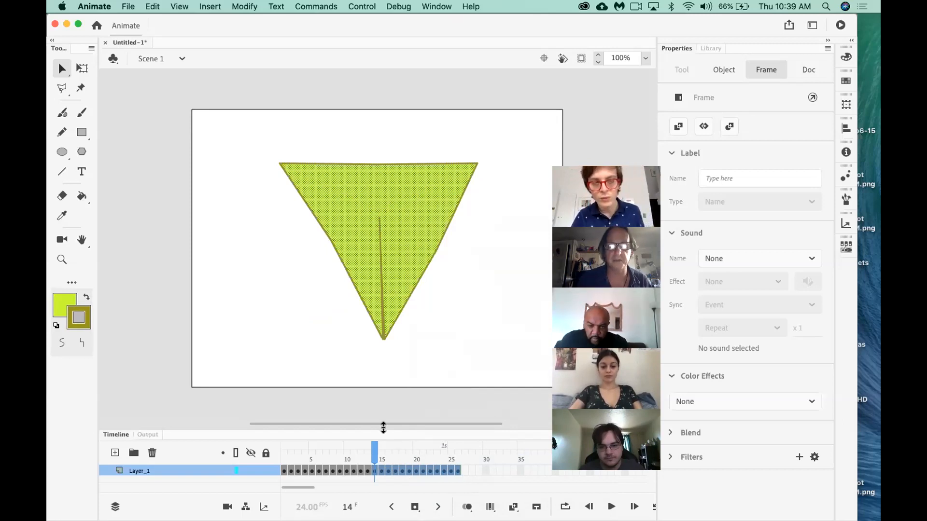
Play the timeline from frame 1, test the movie in its own preview window and close that window
drag(372, 448, 207, 451)
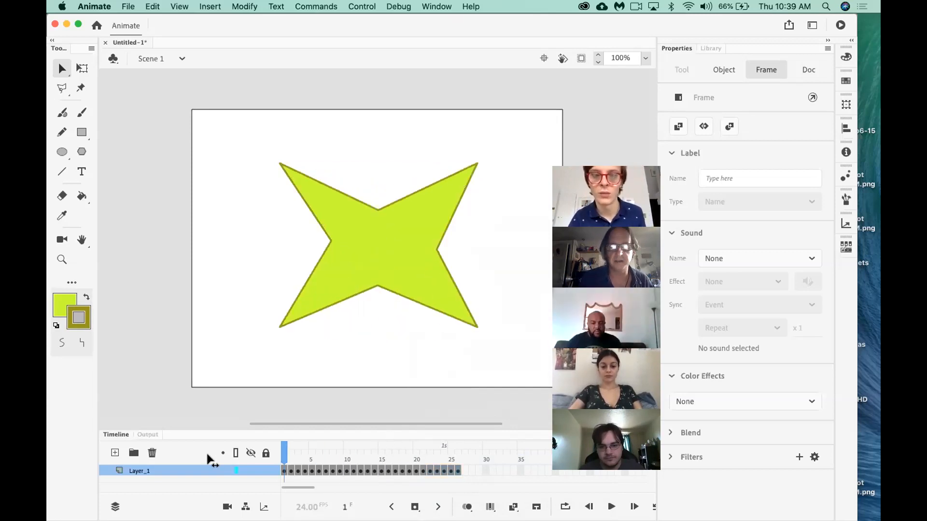
key(Return)
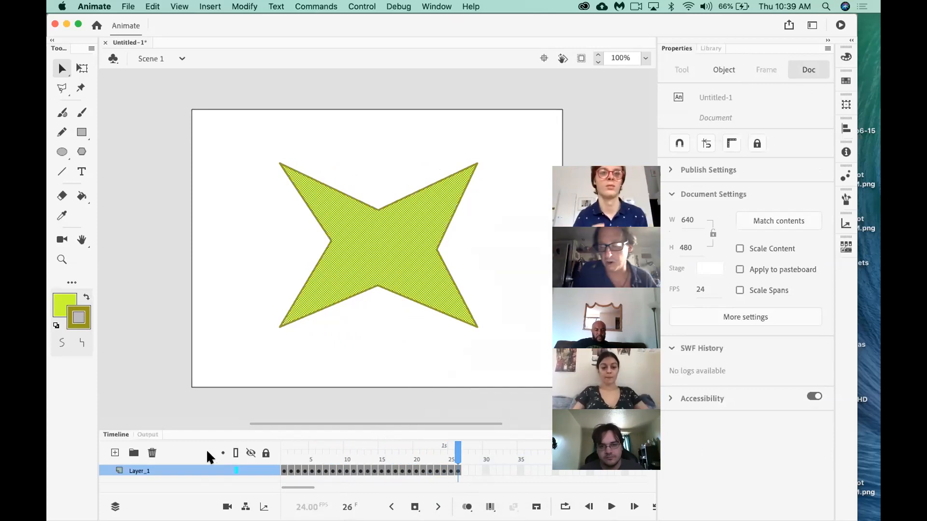
key(super+Return)
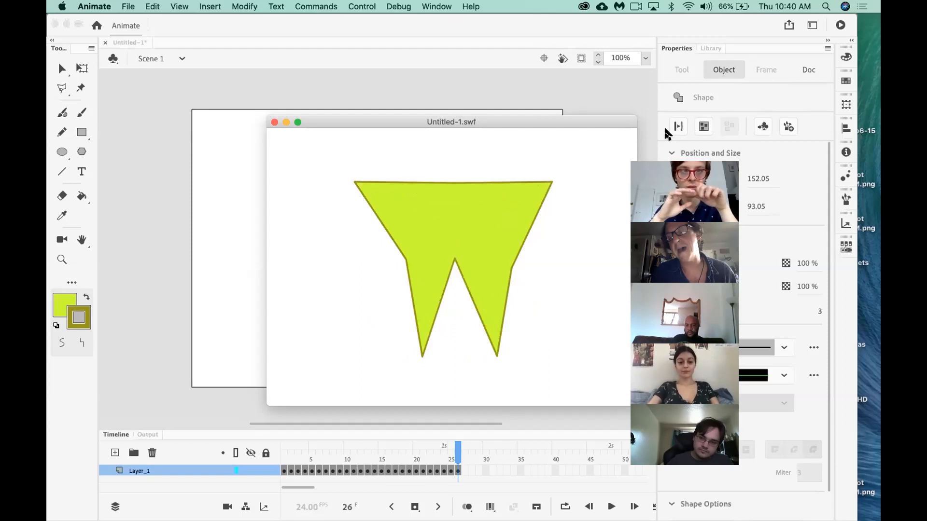
click(273, 122)
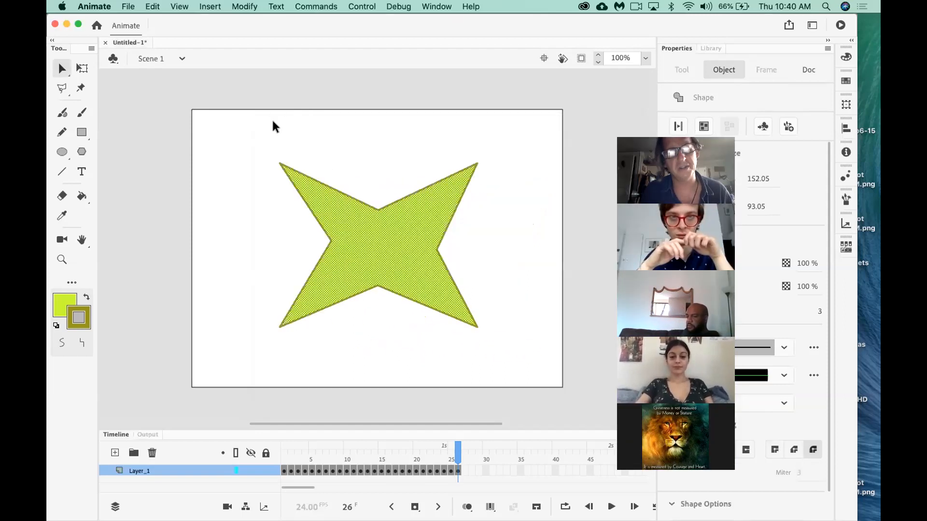
Undo the reversal and duplication of frames 14 to 26, clear the selection and return the playhead to frame 1
click(475, 372)
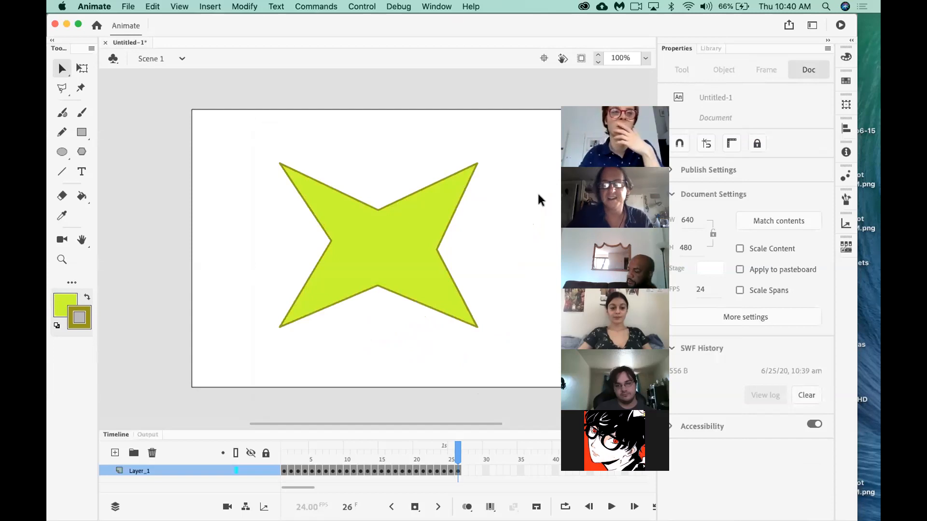
key(super+a)
key(Return)
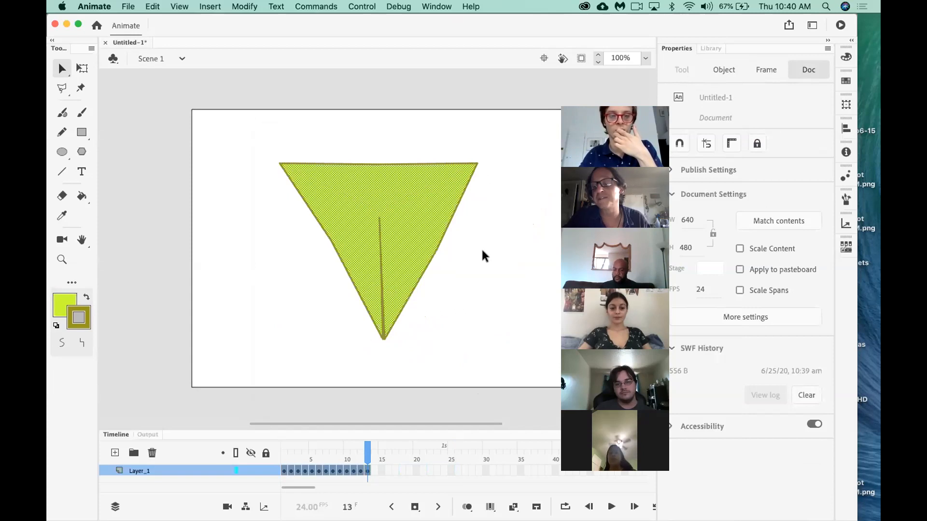
click(496, 317)
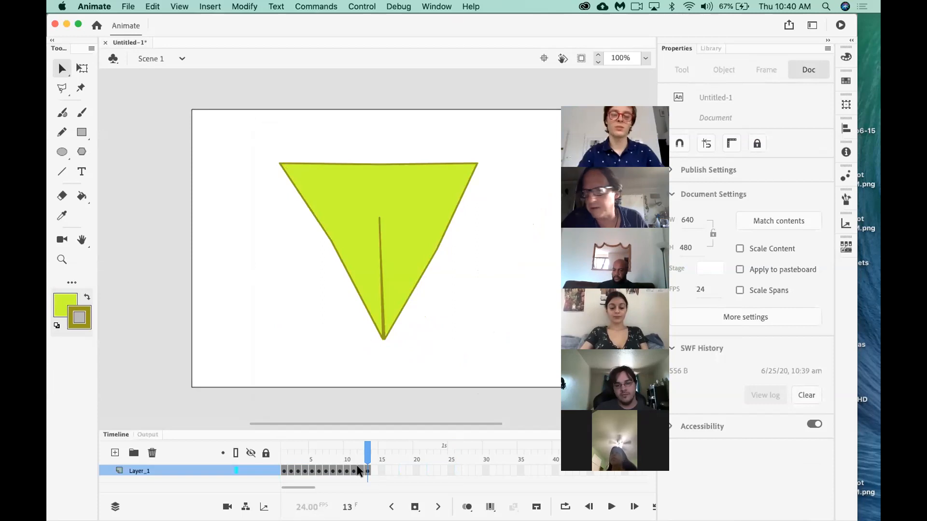
drag(281, 453, 249, 452)
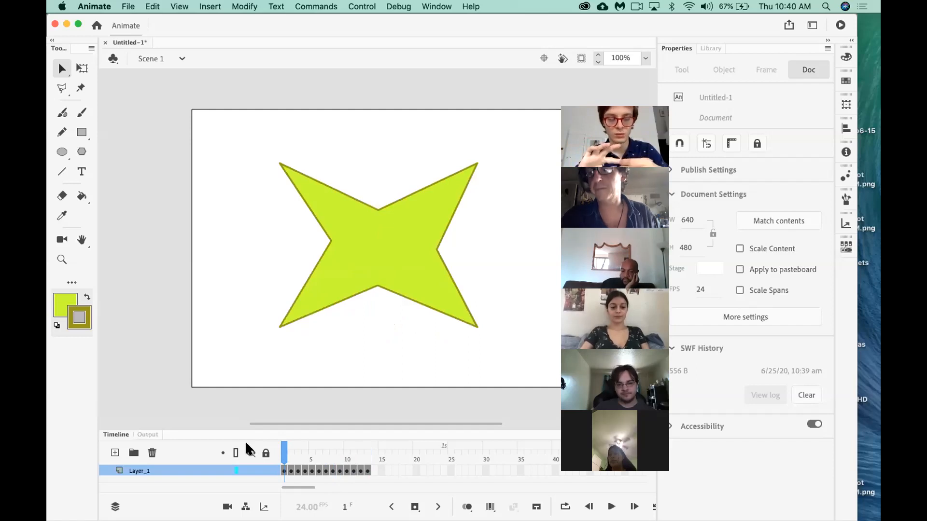
drag(283, 449, 249, 456)
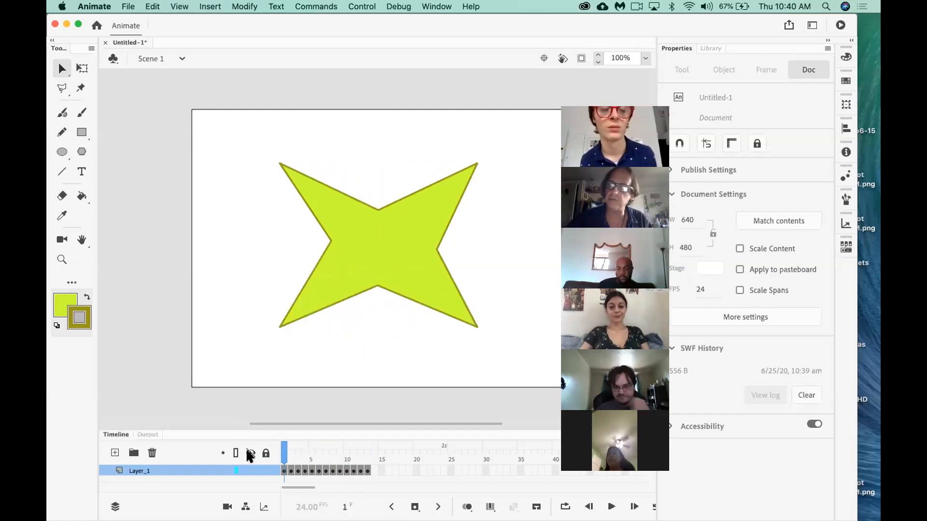
Duplicate keyframes 1 to 13 of Layer_1 into frames 14 to 26 and reverse the order of the copied frames
click(284, 471)
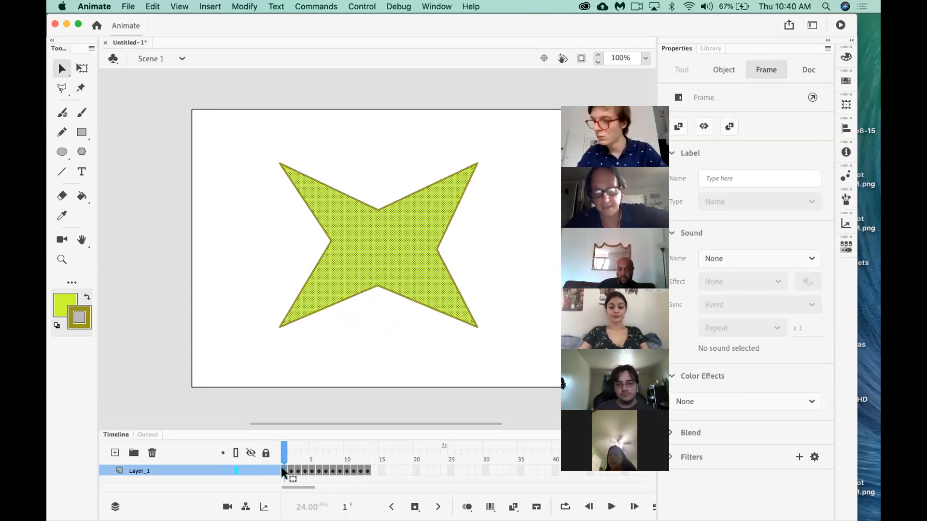
click(367, 471)
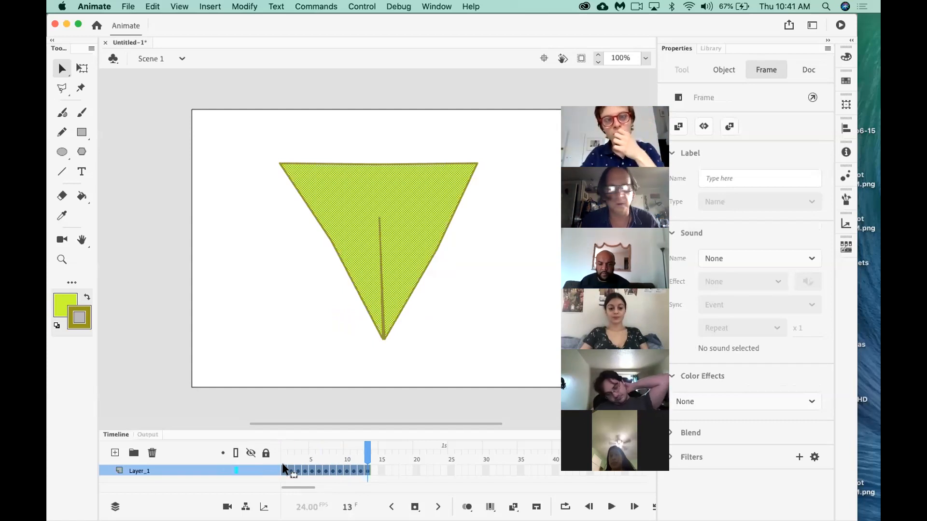
drag(284, 471, 375, 468)
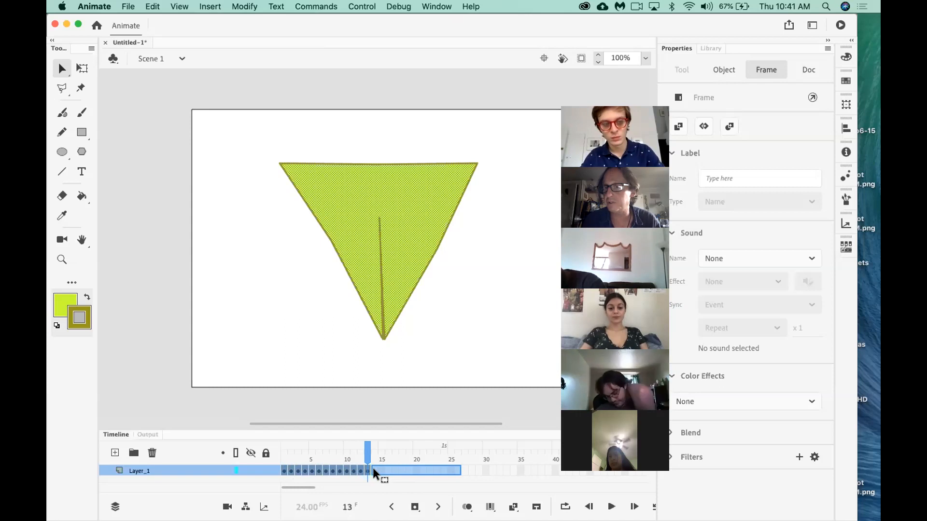
drag(372, 468, 374, 468)
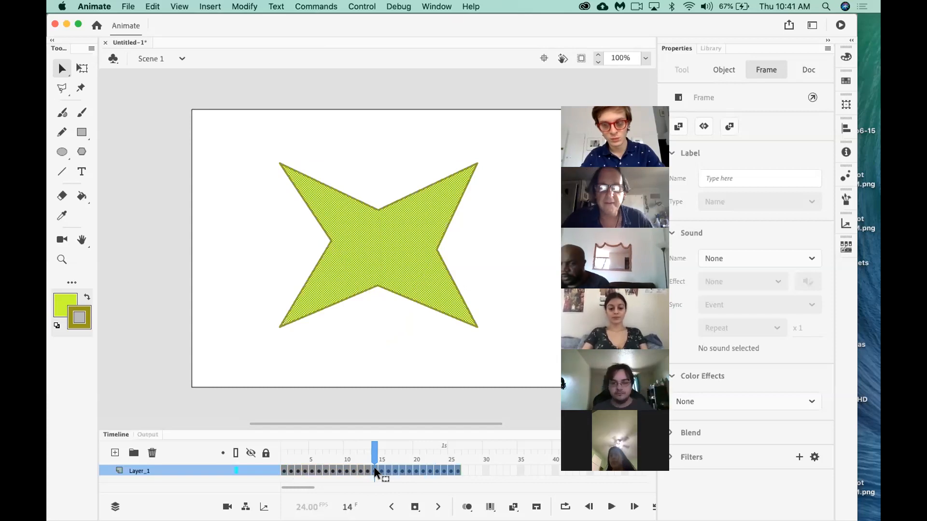
right_click(431, 470)
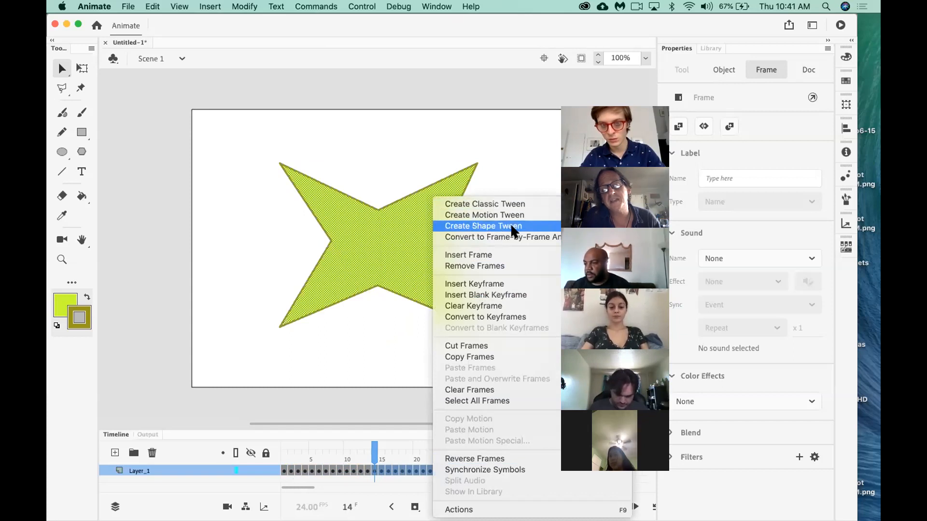
click(488, 460)
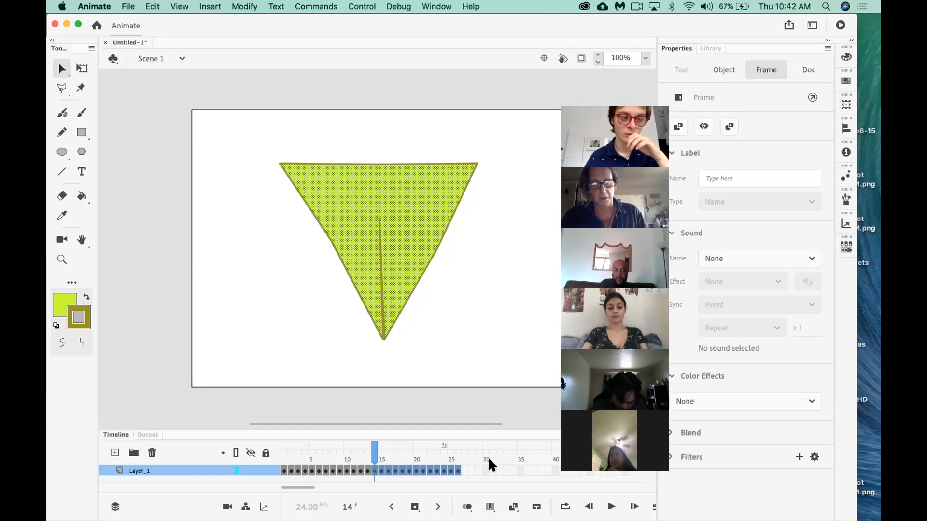
Save the animation to the Desktop as an Animate Document named framebyframe6-25-20
key(super+s)
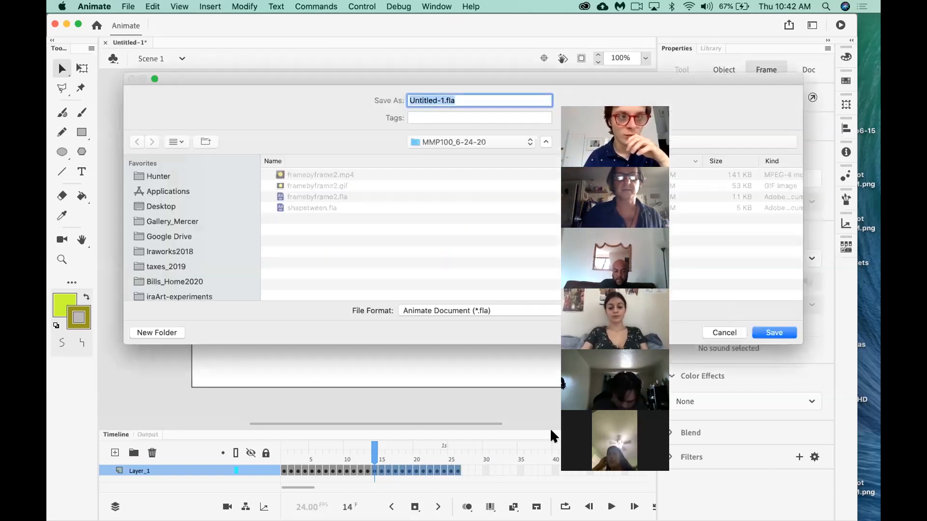
drag(503, 76, 451, 112)
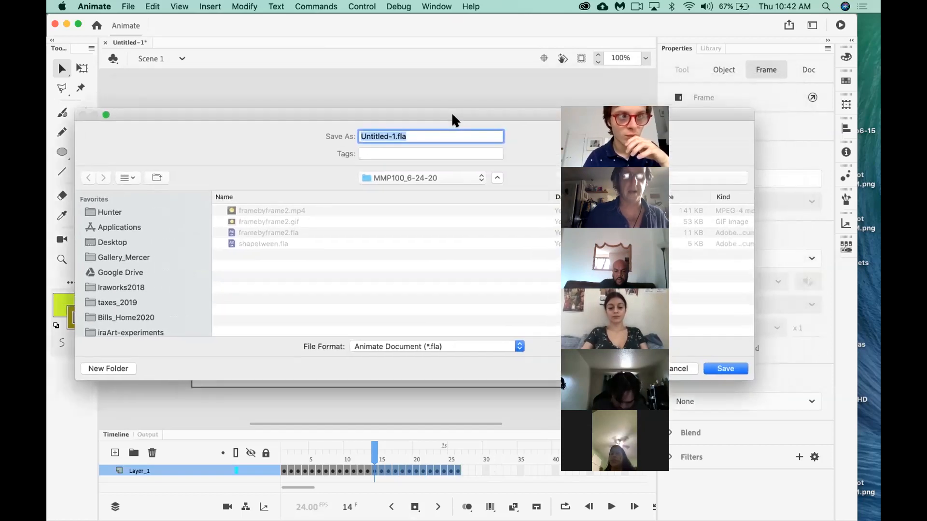
text(framebyframe)
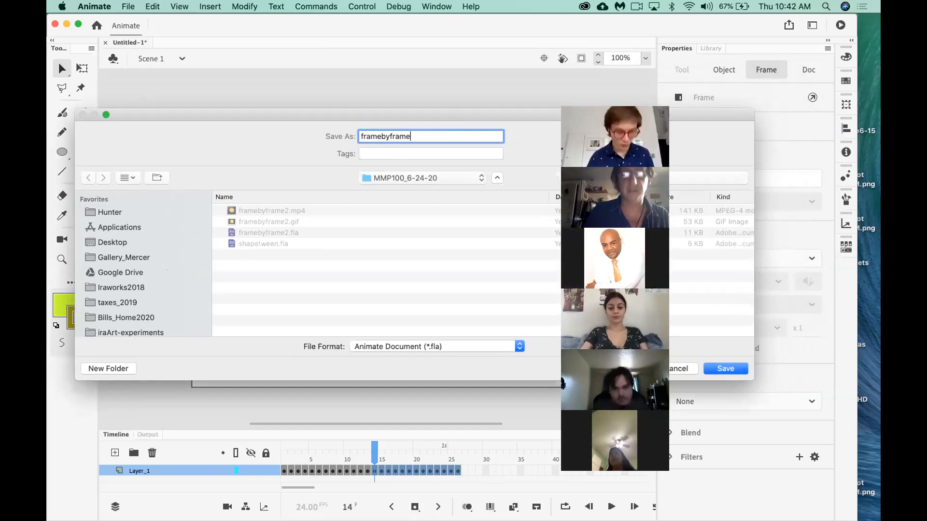
text(6)
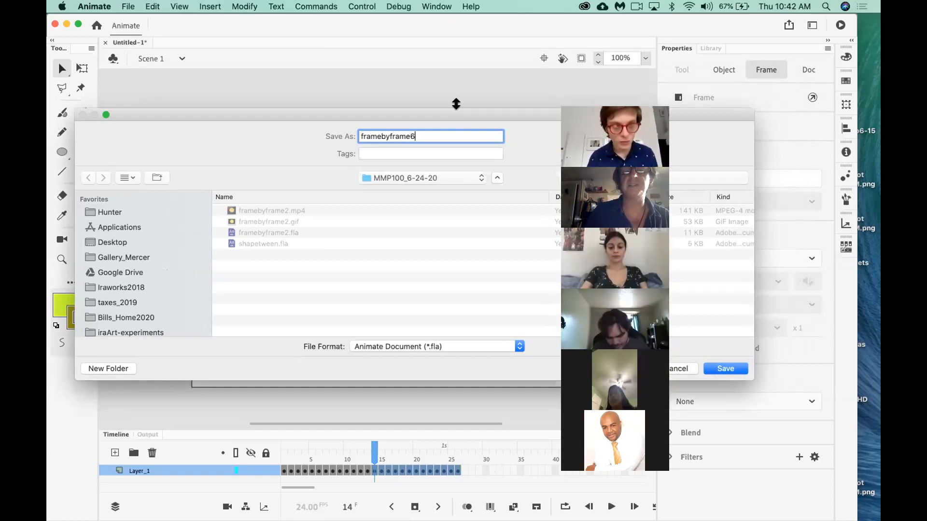
click(780, 6)
click(779, 6)
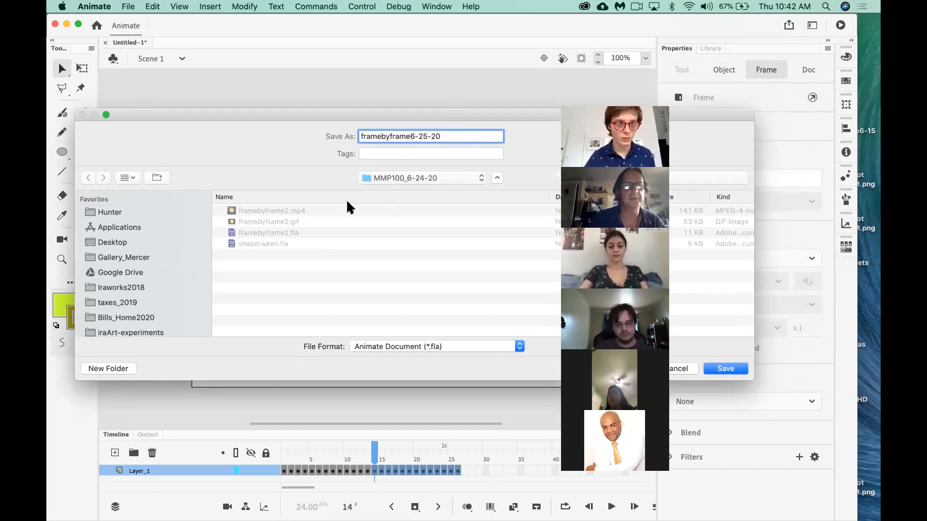
click(103, 241)
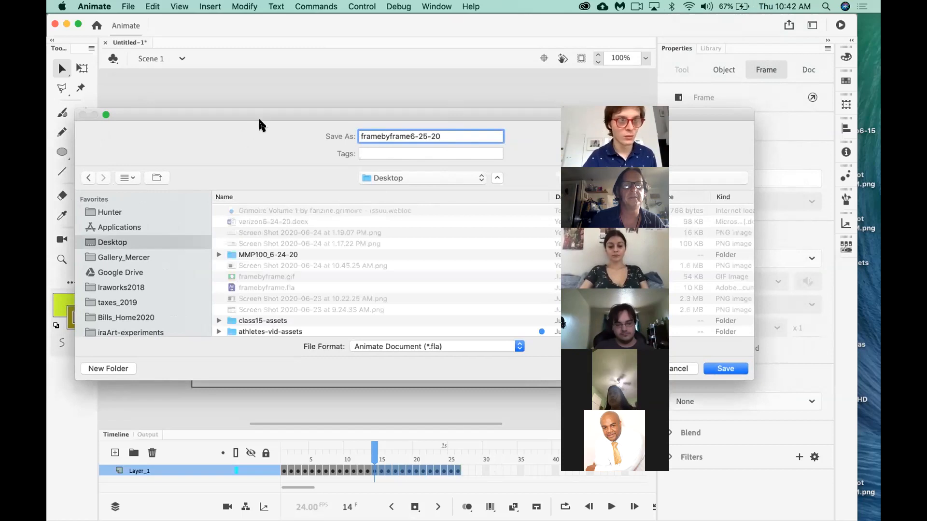
drag(287, 114, 123, 112)
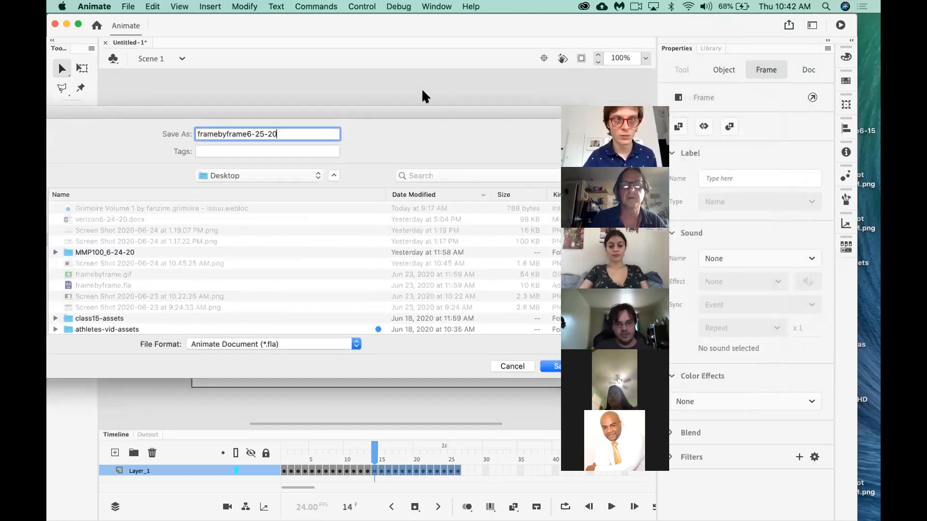
drag(448, 116, 332, 118)
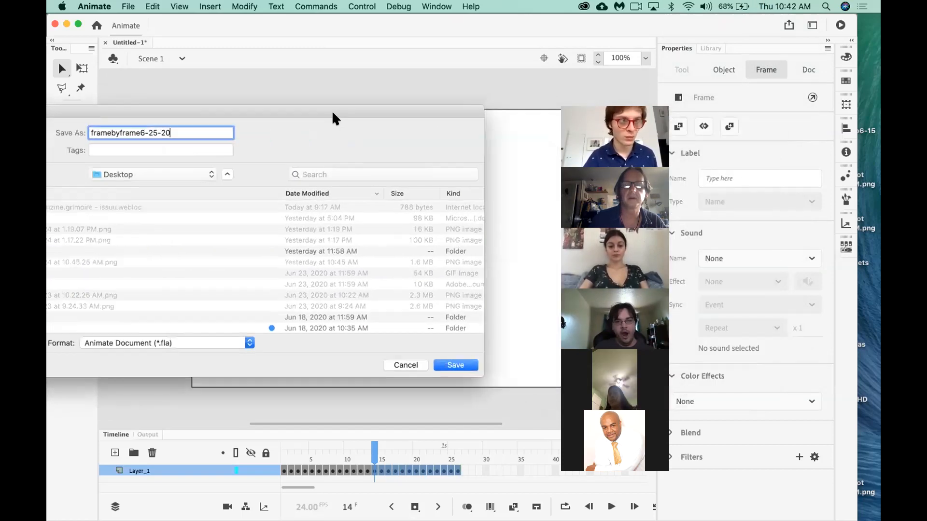
click(441, 367)
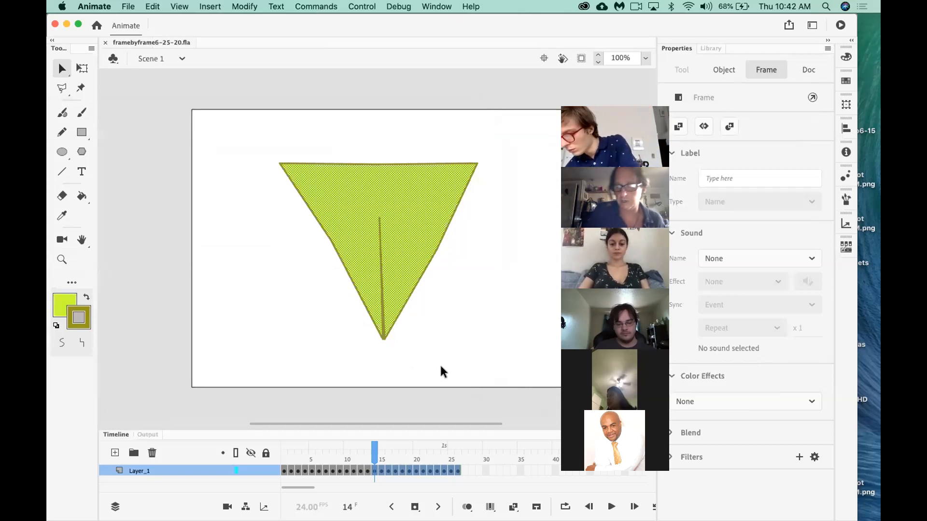
Test the saved star animation in its own preview window and close that window
key(super+Return)
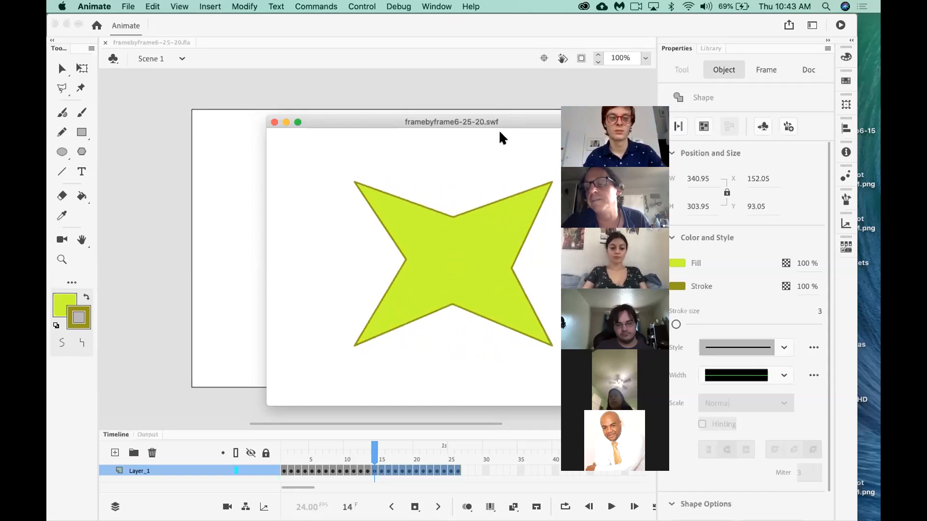
drag(518, 118, 466, 118)
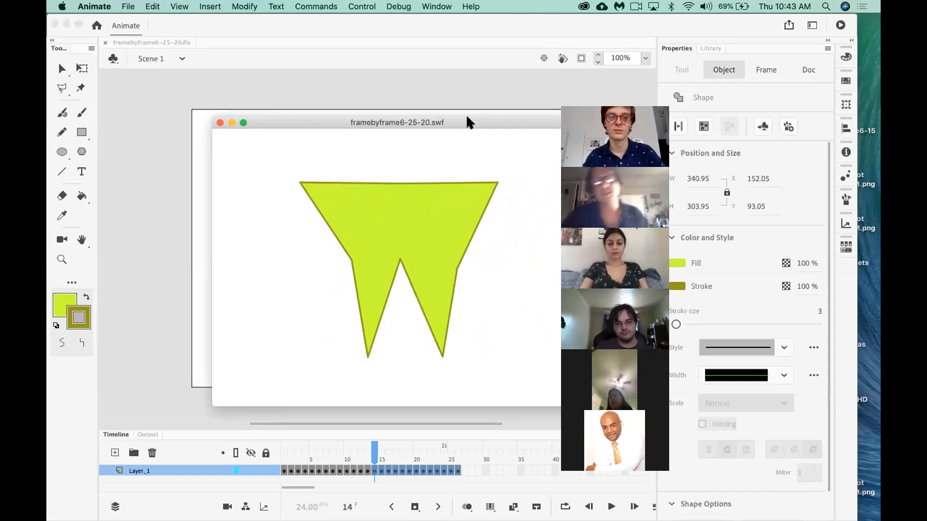
click(219, 123)
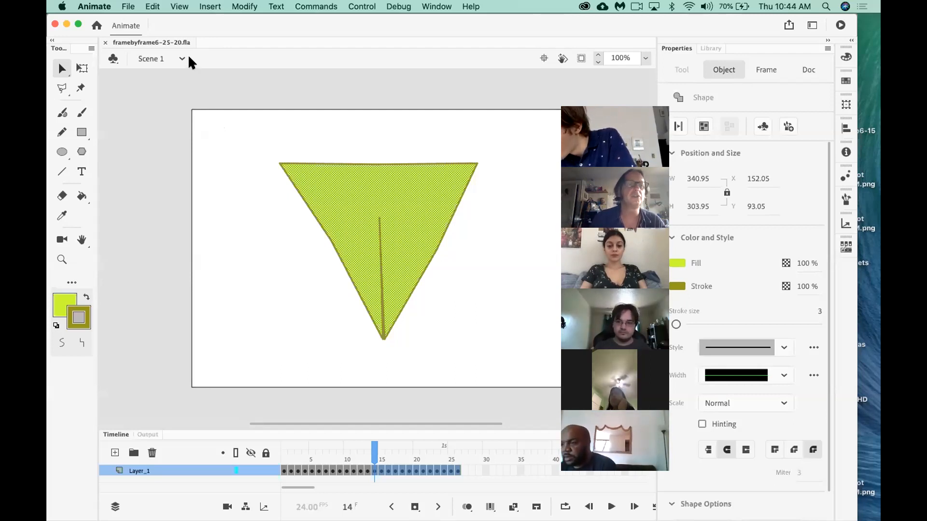
Create a new Standard 640 x 480 character animation document at 24 fps with ActionScript 3.0 as the platform type
click(128, 6)
click(138, 22)
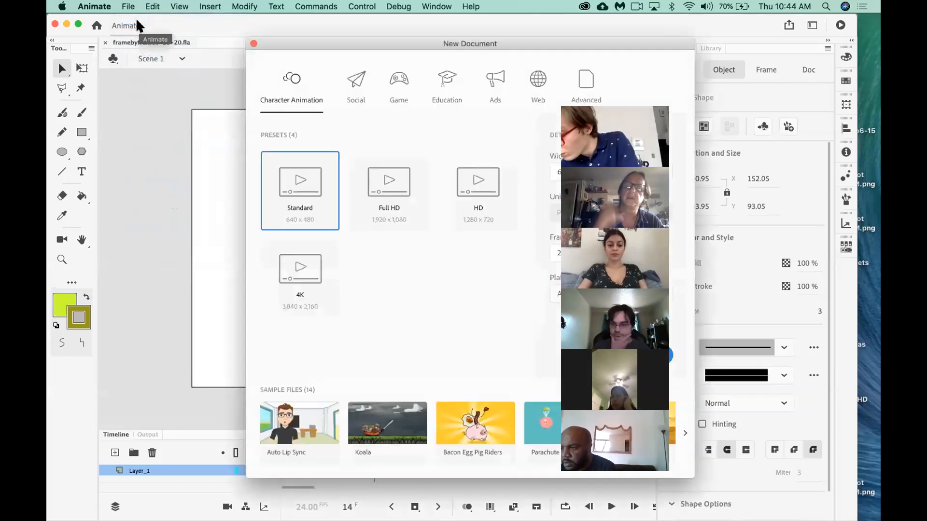
drag(650, 70, 792, 75)
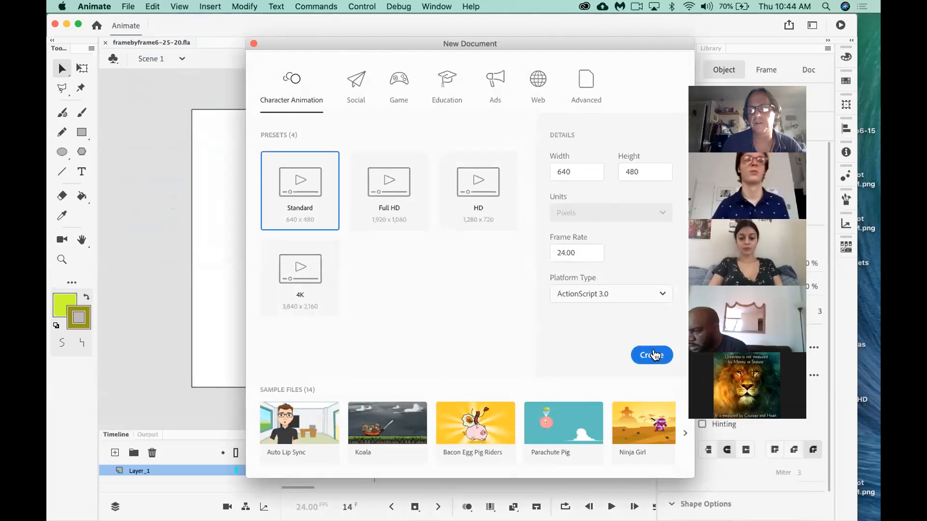
click(654, 356)
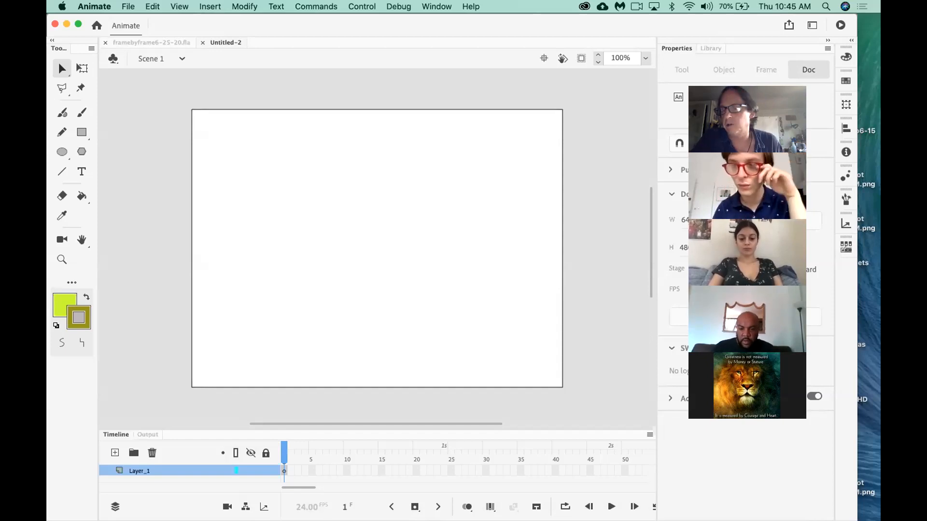
Revisit the star animation document, scrub it back to frame 1 and return to the new empty document
click(164, 41)
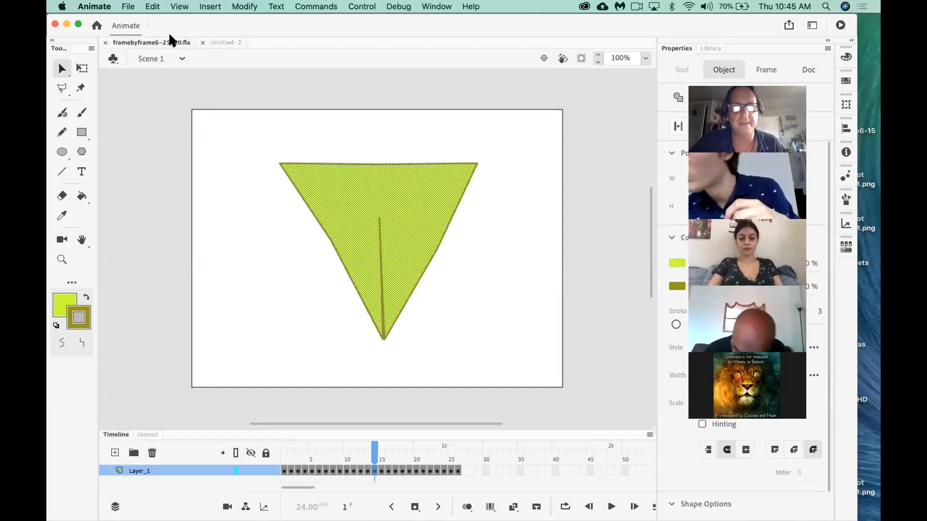
drag(313, 454, 282, 456)
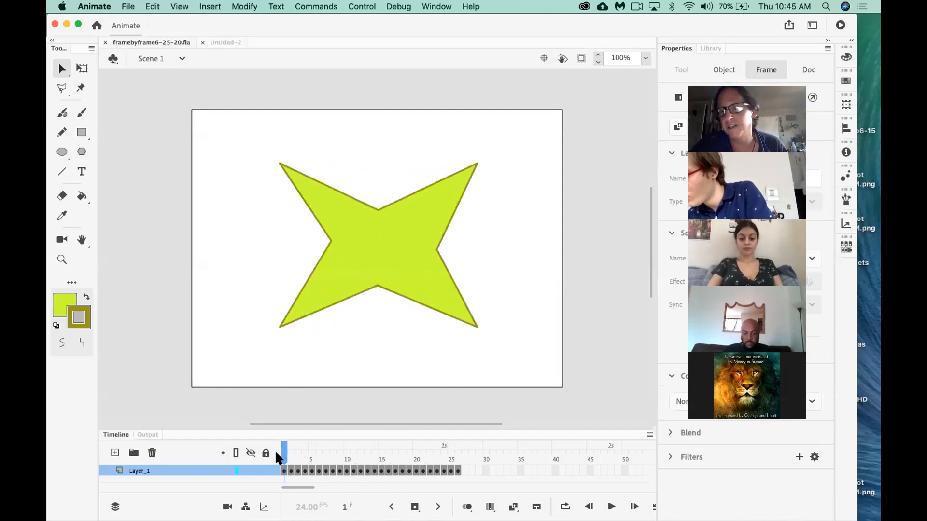
click(236, 177)
click(230, 43)
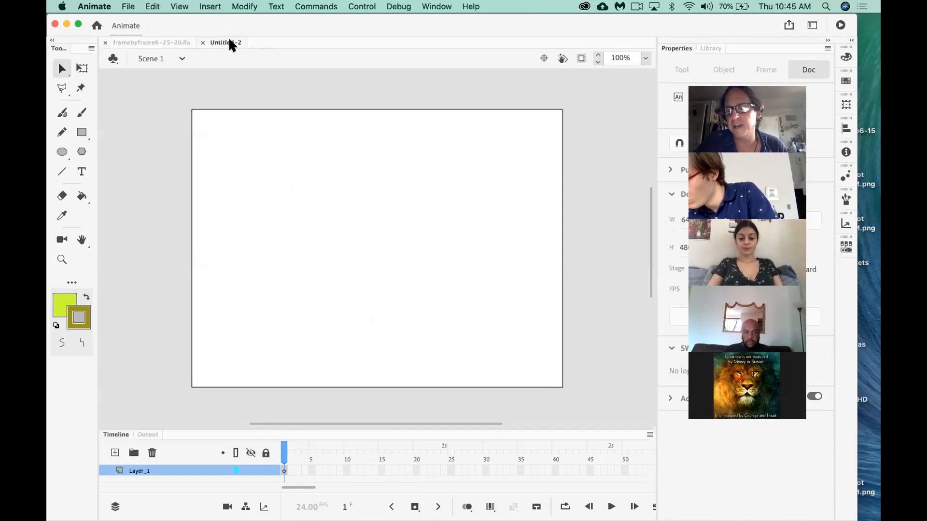
Draw a lime green circle with an olive stroke in the lower-left corner of the stage on frame 1
click(81, 133)
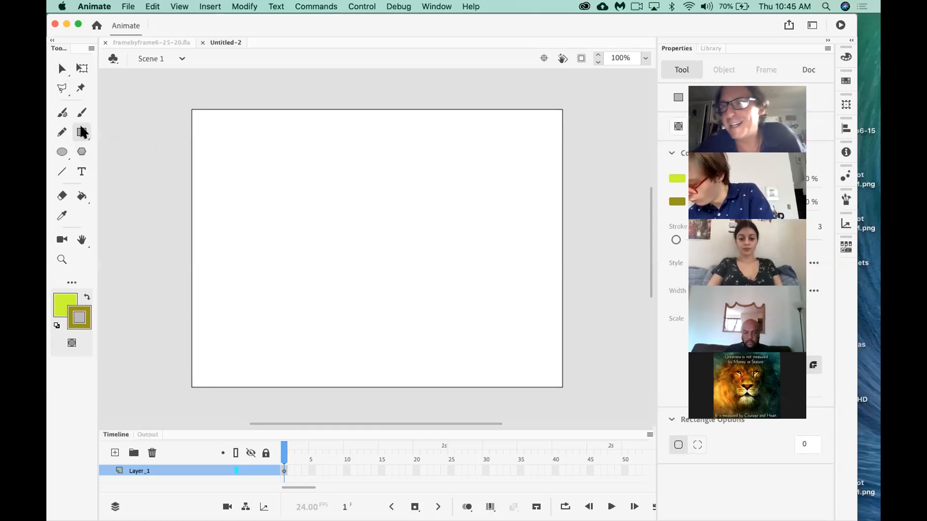
click(63, 152)
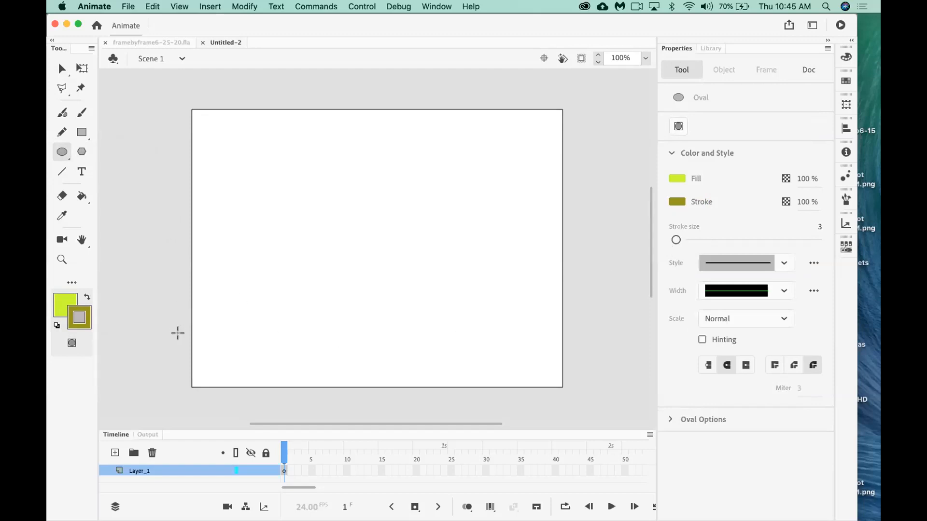
drag(177, 319, 229, 370)
key(super+z)
drag(188, 384, 268, 305)
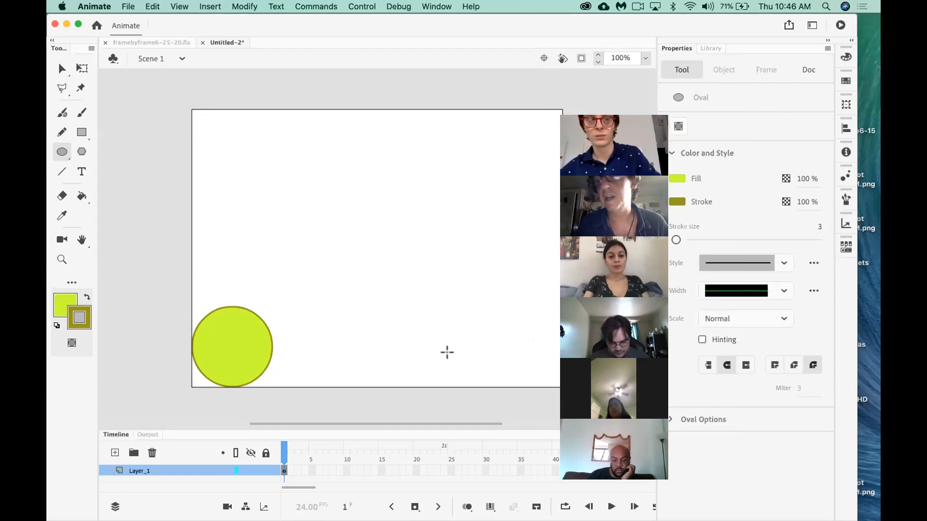
Insert a blank keyframe at frame 15 of Layer_1
click(380, 470)
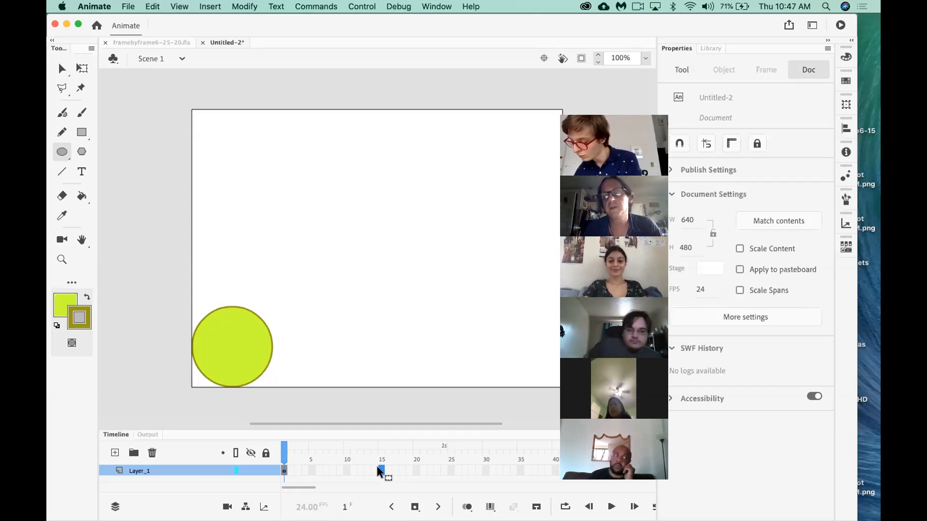
right_click(377, 468)
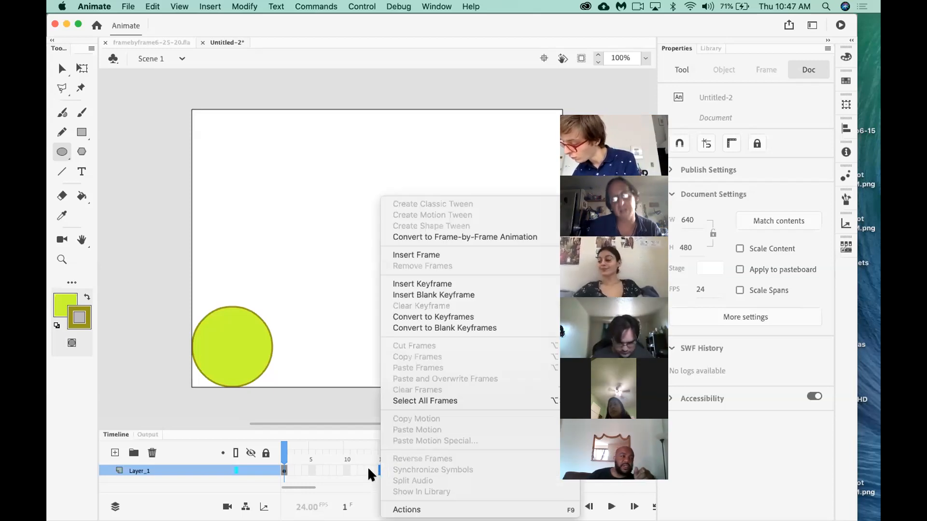
click(448, 294)
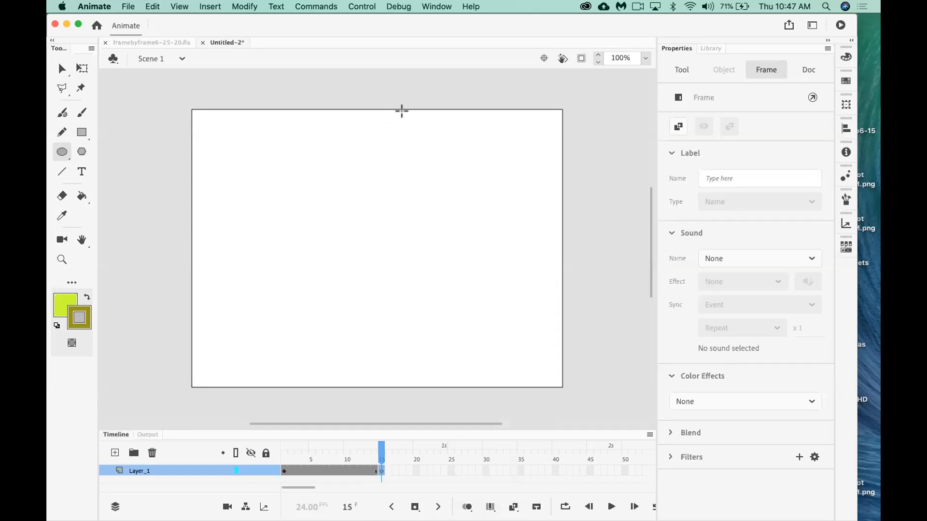
Activate the Rectangle tool and set its fill to yellow and its stroke to black
click(81, 135)
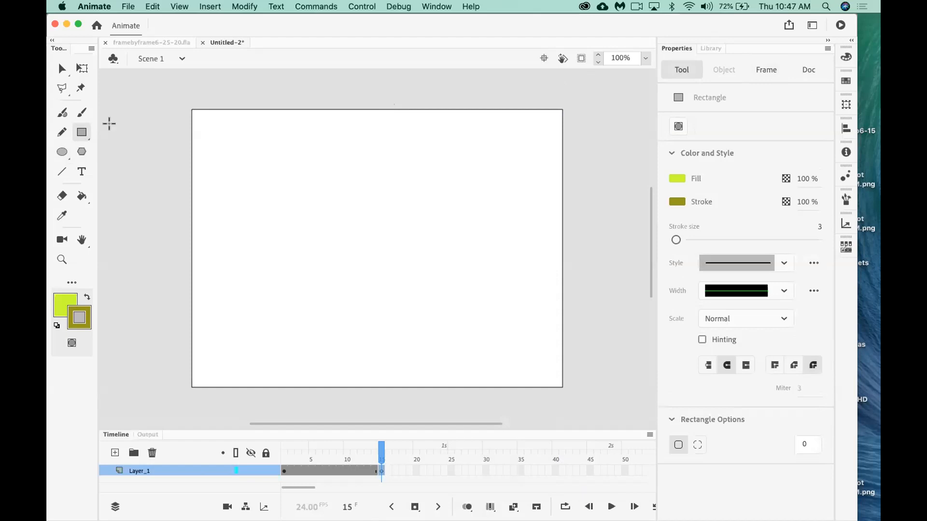
click(674, 178)
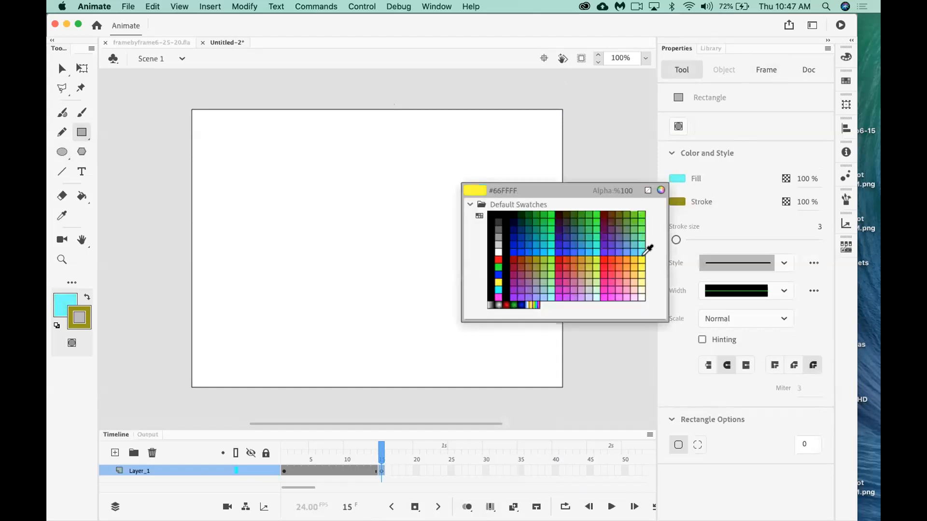
click(497, 282)
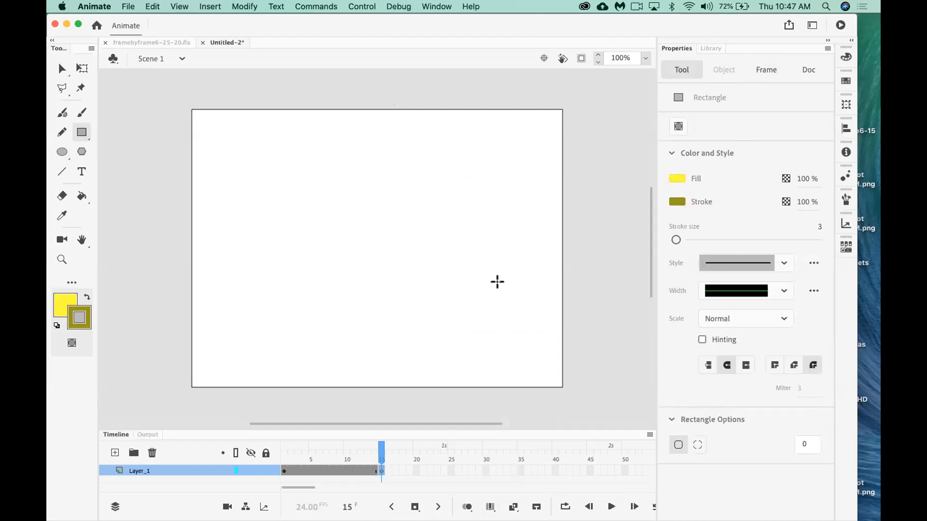
click(676, 198)
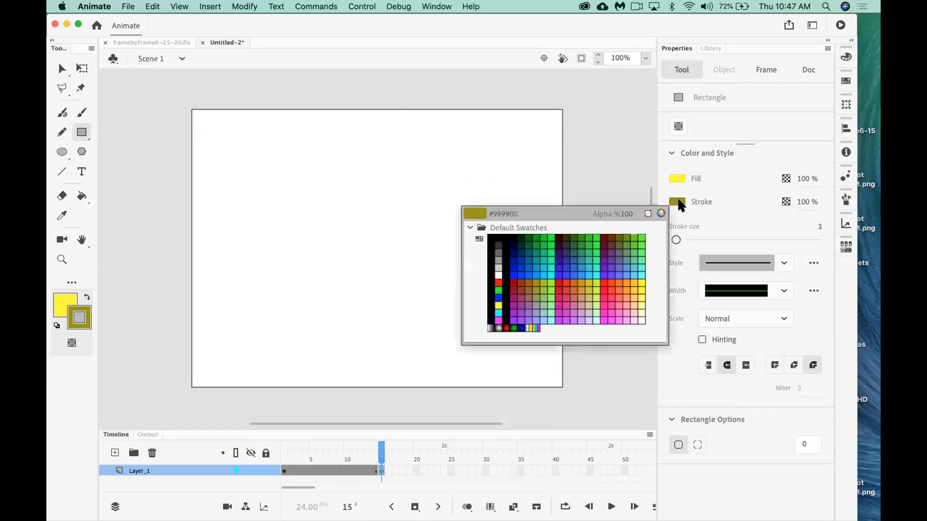
click(494, 238)
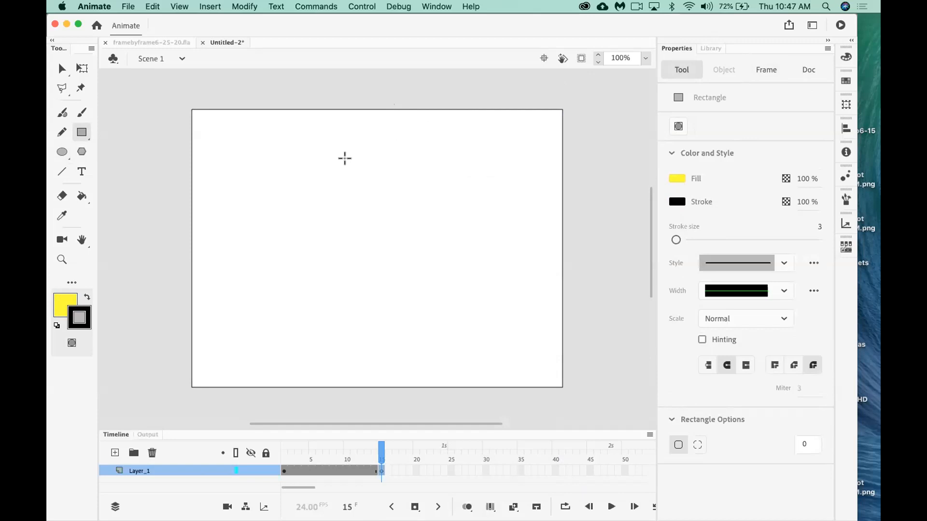
Draw a yellow rectangle with a black stroke at the stage's top centre on frame 15 and compare it with frame 1
drag(340, 163, 402, 110)
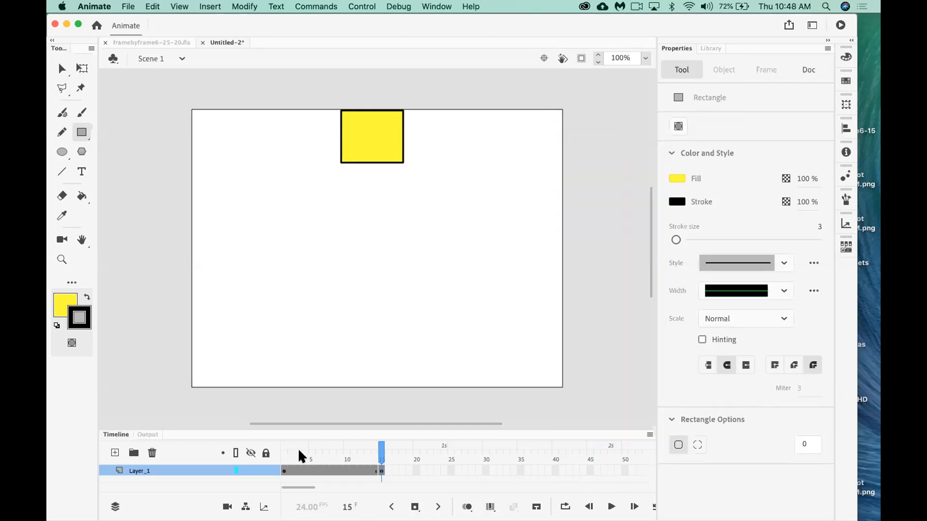
click(283, 470)
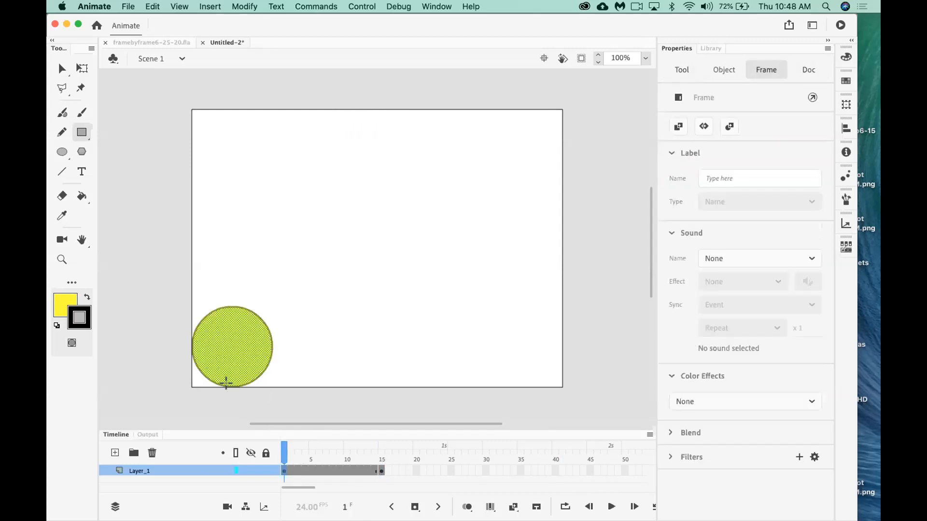
click(382, 472)
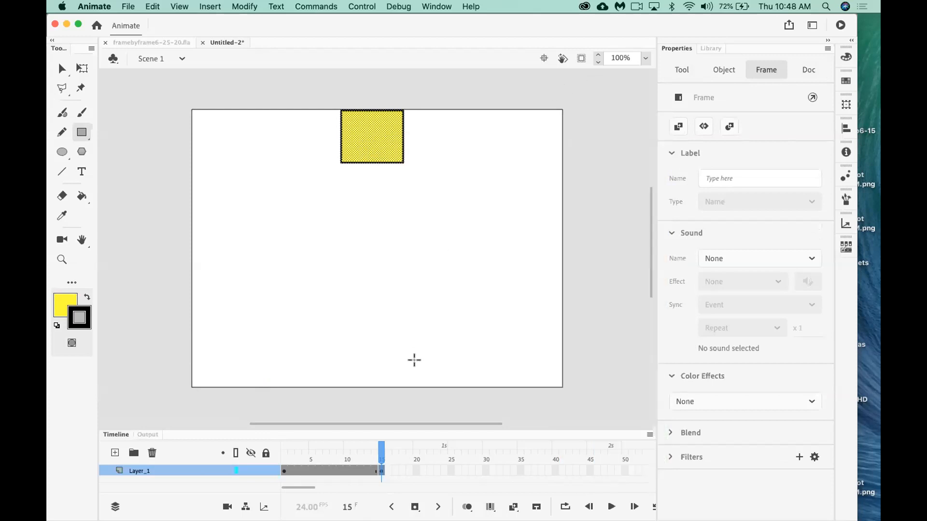
Insert a blank keyframe at frame 30 of Layer_1
click(483, 470)
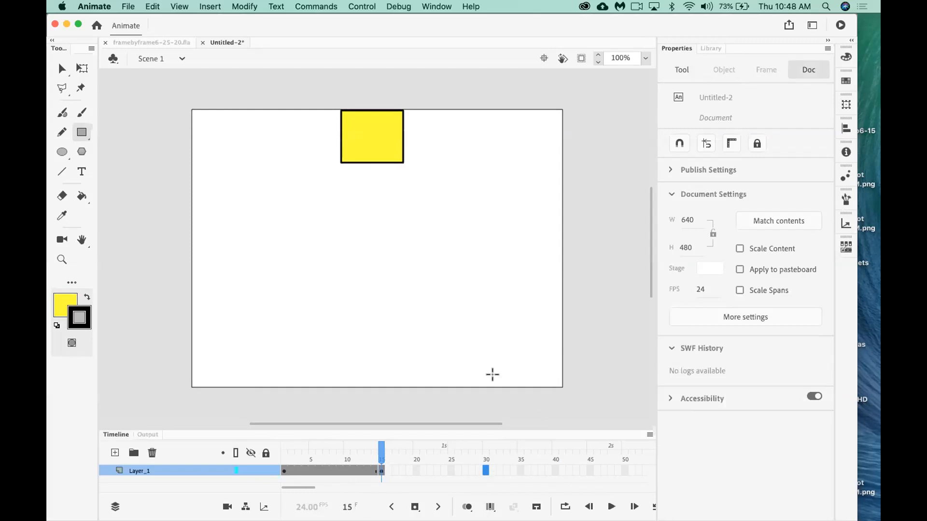
right_click(484, 471)
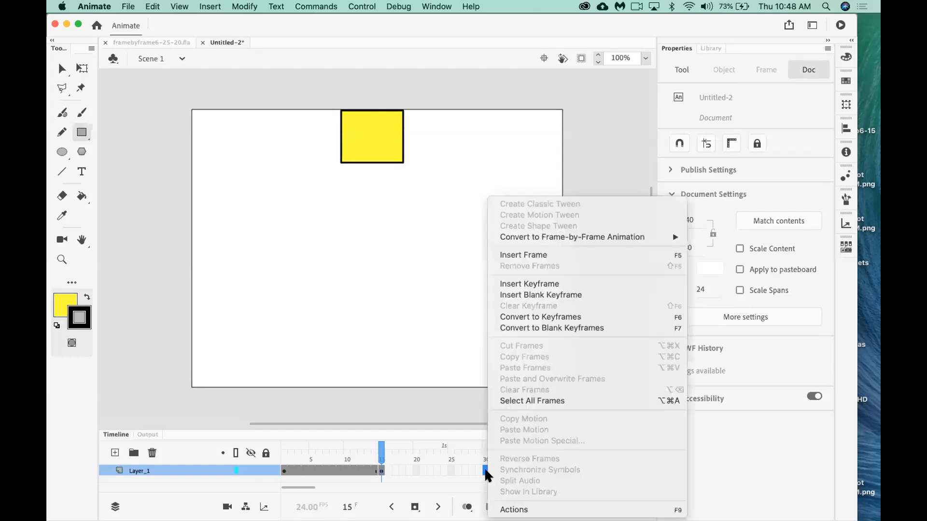
click(553, 296)
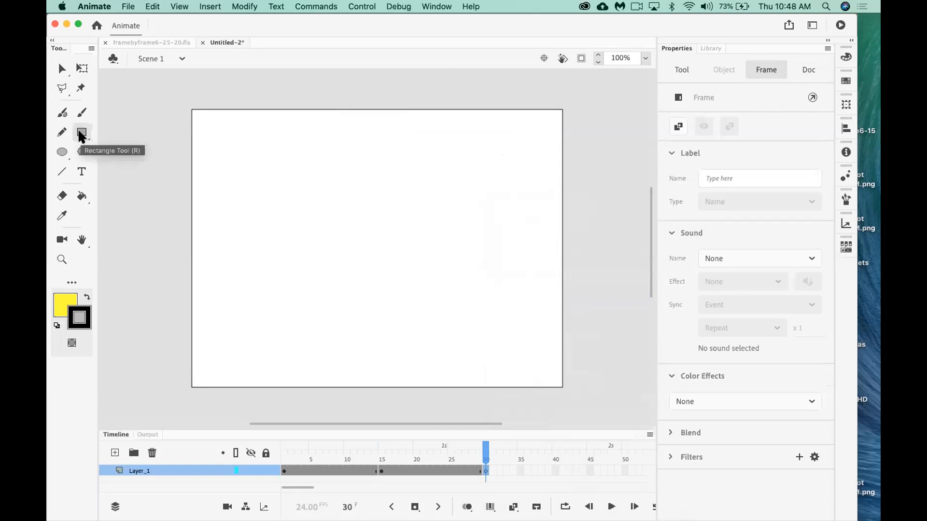
Draw an orange-red square with a blue stroke in the lower-right corner of the stage on frame 30
click(61, 295)
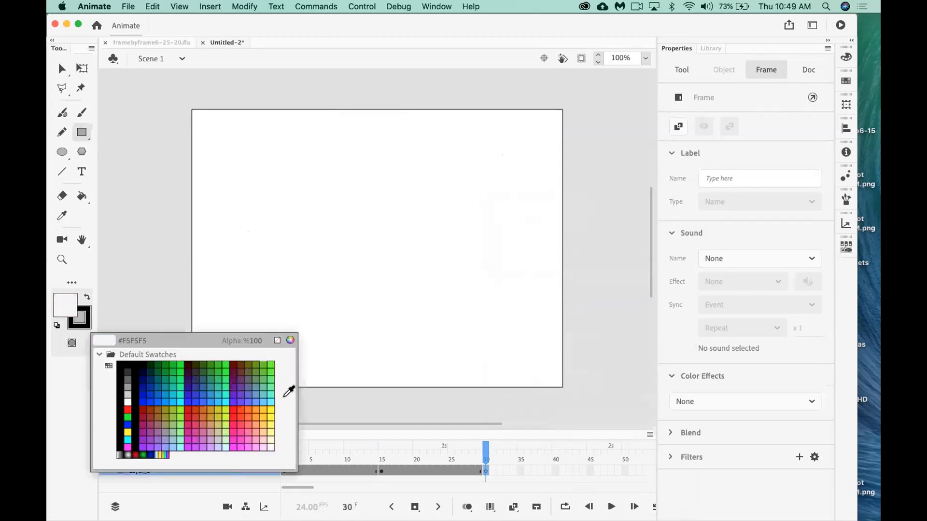
click(240, 412)
click(84, 329)
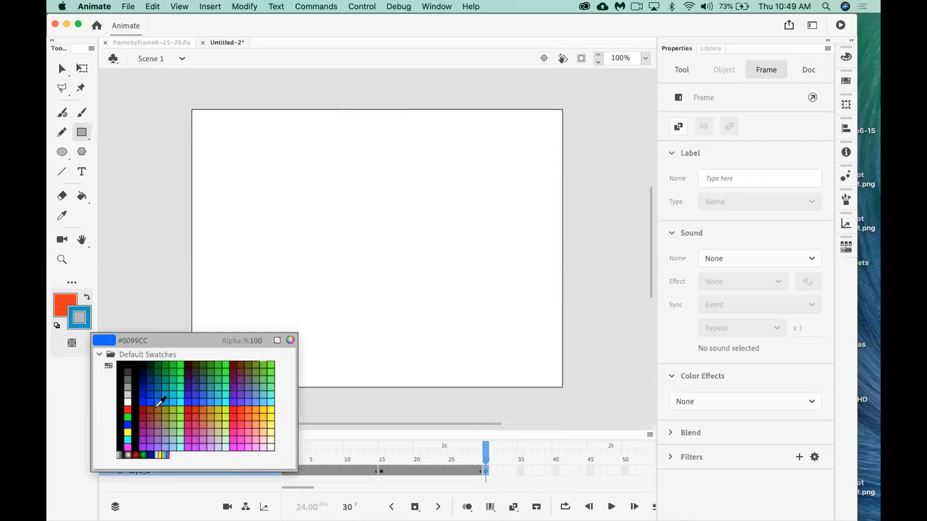
click(127, 419)
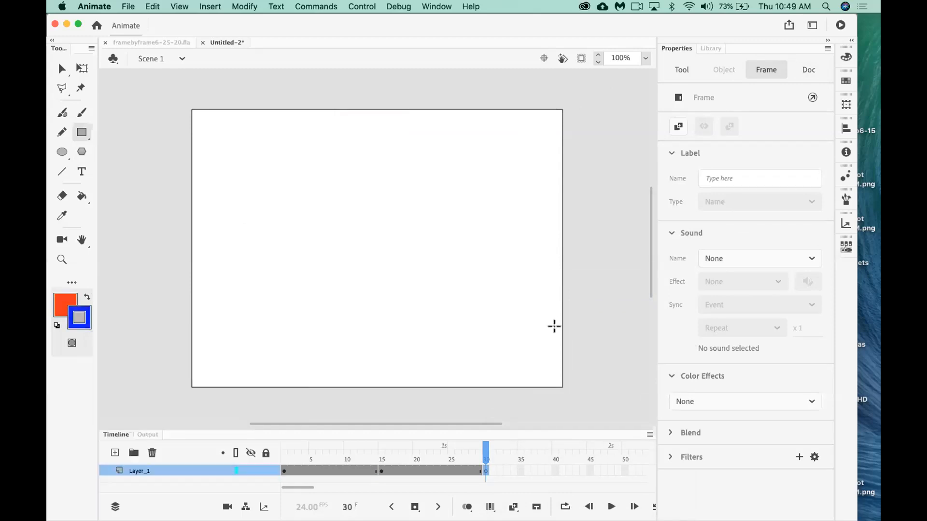
mouse_move(562, 316)
mouse_down()
mouse_move(544, 317)
mouse_move(472, 368)
mouse_move(472, 383)
mouse_move(487, 382)
mouse_up()
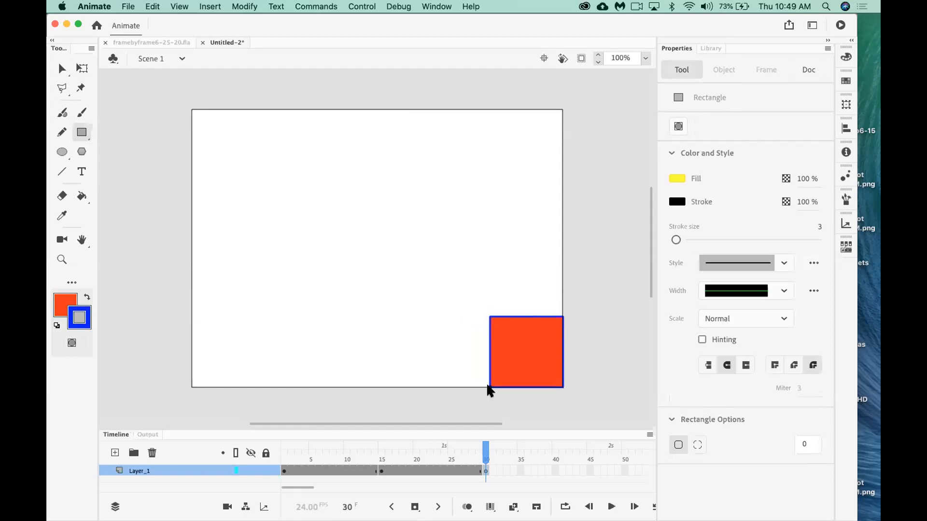
Scrub the timeline from frame 1 through frame 15 to frame 30 to review the three keyframe shapes
click(283, 455)
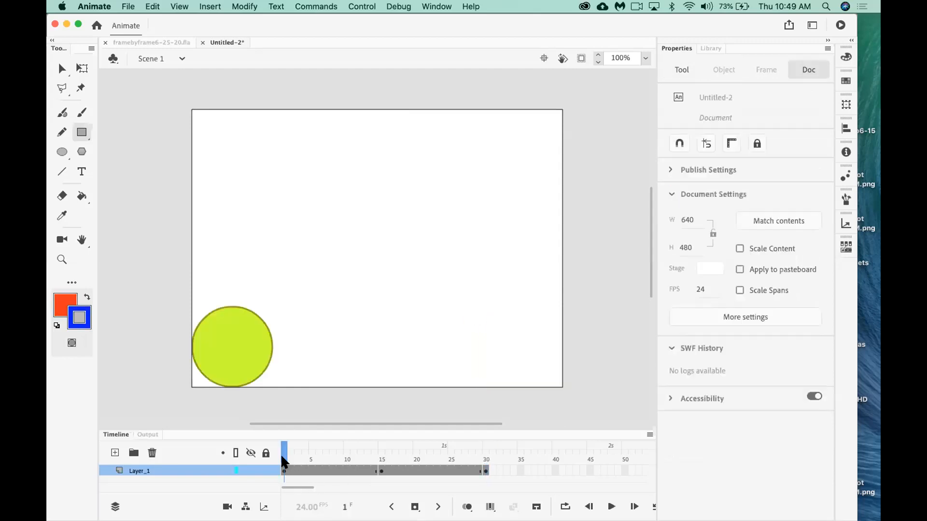
drag(282, 453, 378, 452)
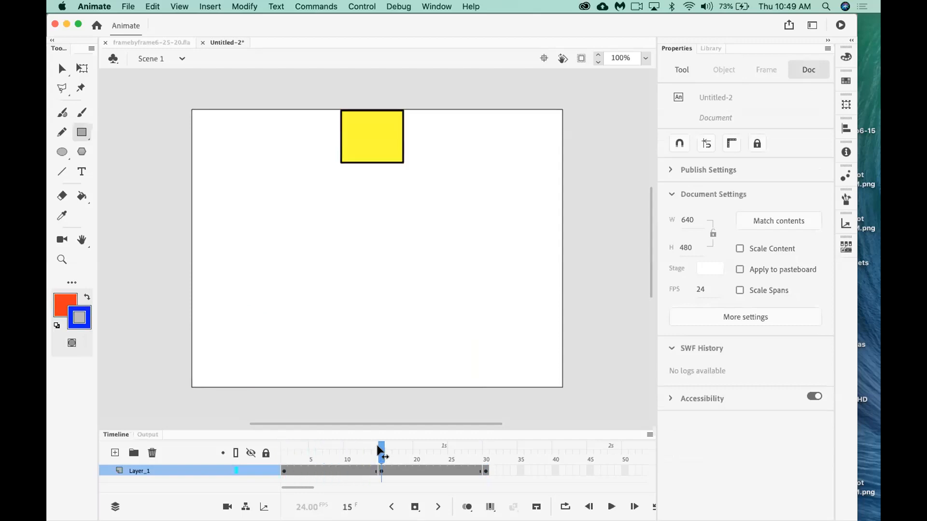
drag(380, 452, 487, 461)
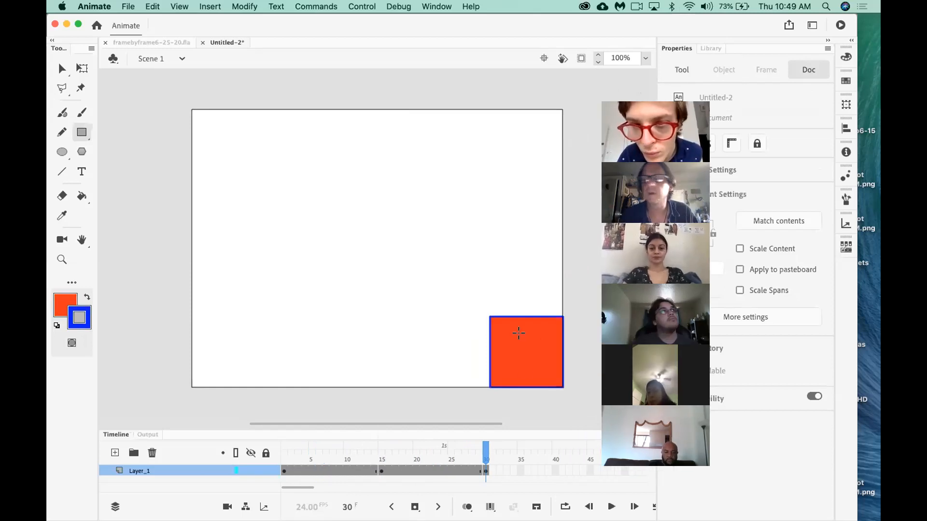
Try bending the orange-red square's top edge inward into a curve, and undo the bend
click(60, 70)
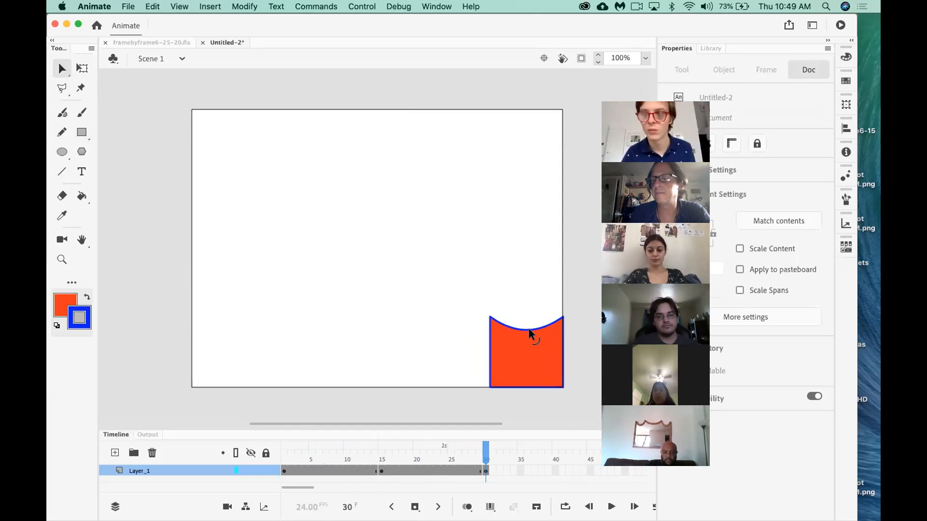
key(z)
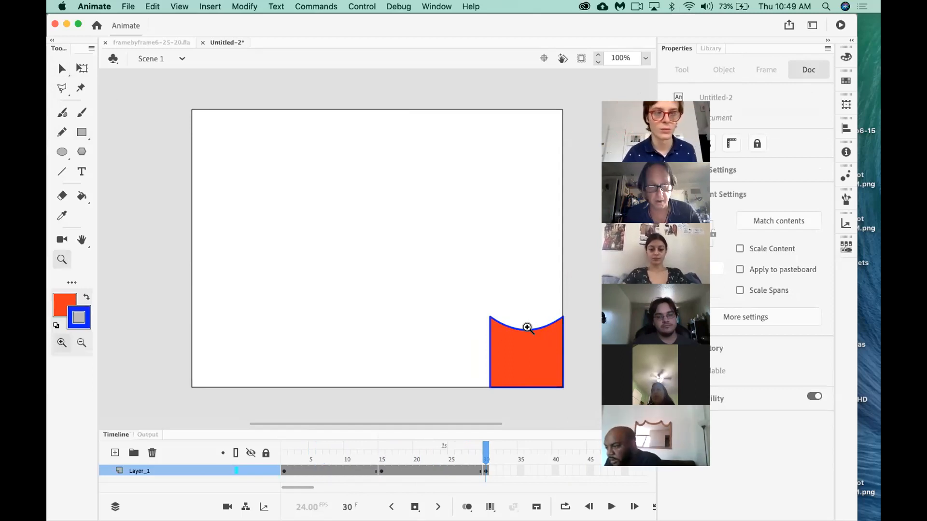
key(super+z)
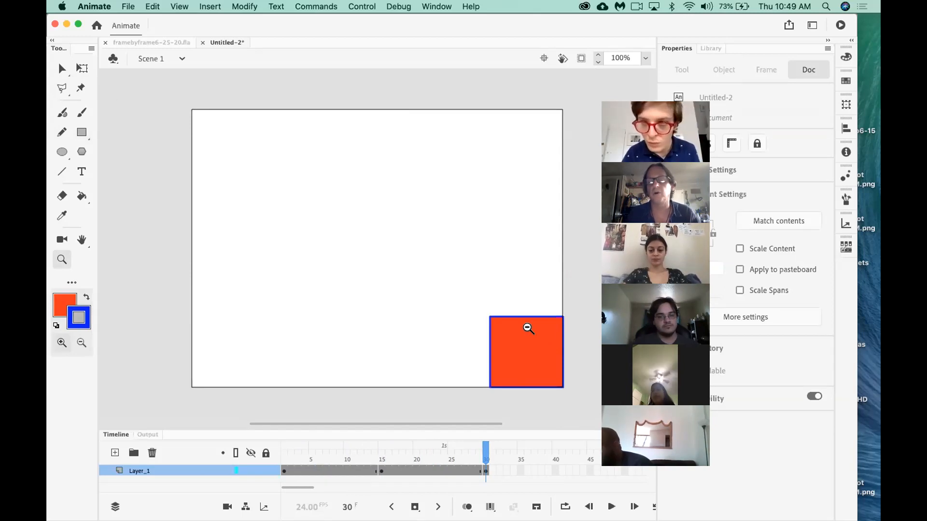
Pull the midpoints of the square's four edges inward as sharp corner points to form a four-pointed star
click(63, 67)
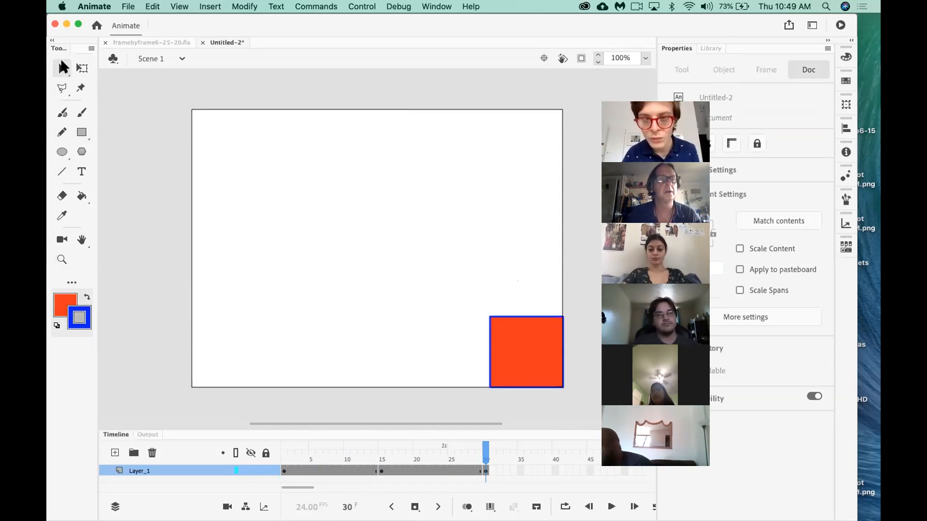
drag(525, 317, 525, 329)
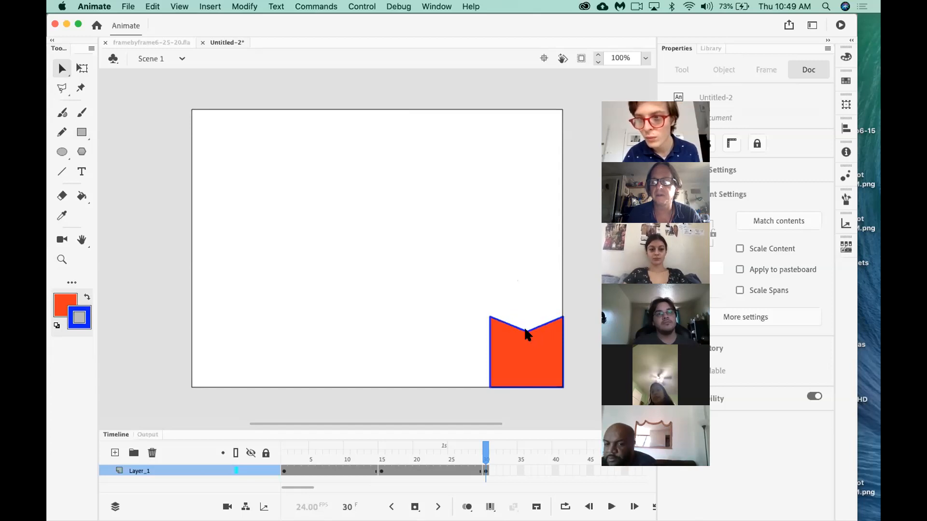
drag(525, 387, 549, 352)
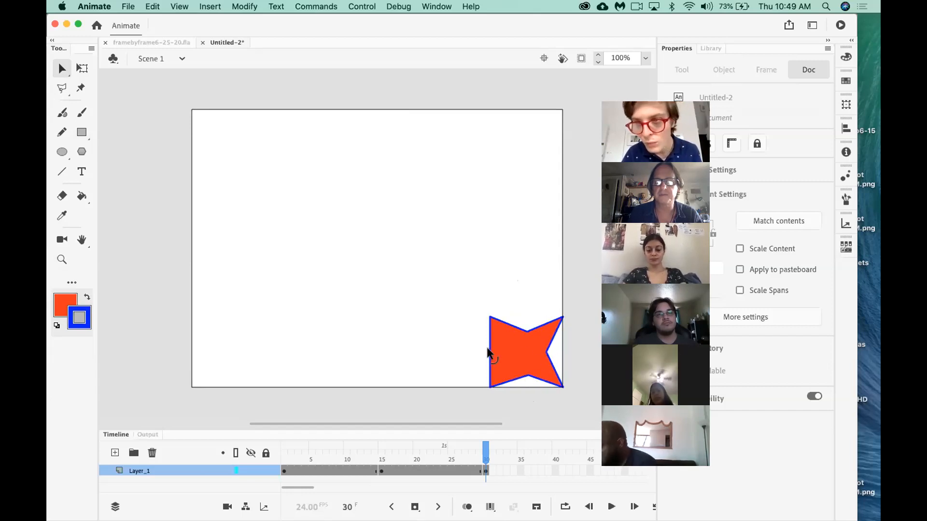
drag(489, 352, 506, 352)
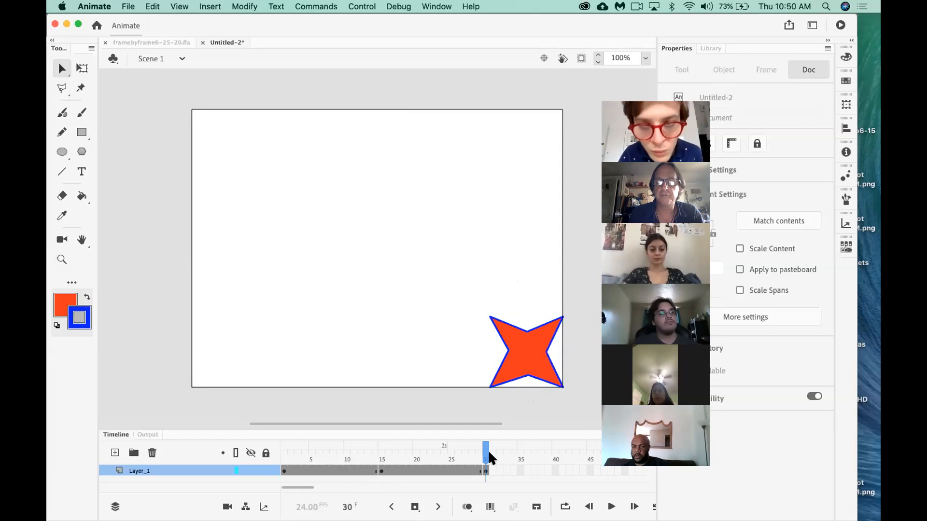
Rewind to frame 1 and play the untweened animation through frame 30 repeatedly
drag(484, 452, 256, 446)
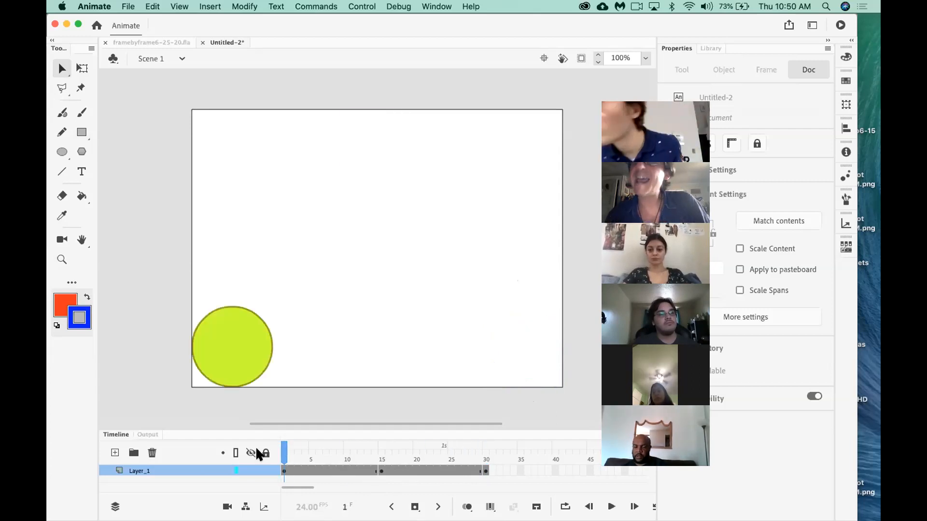
key(Return)
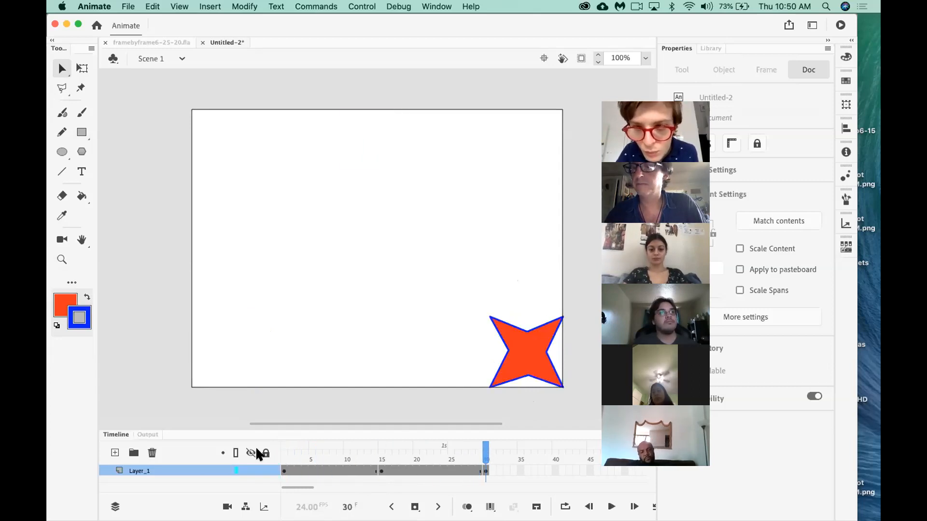
key(Return)
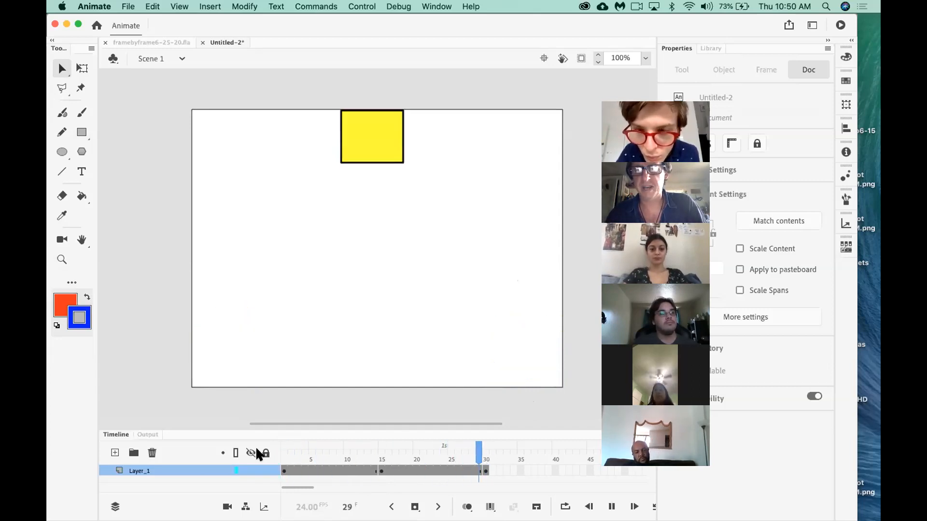
key(Return)
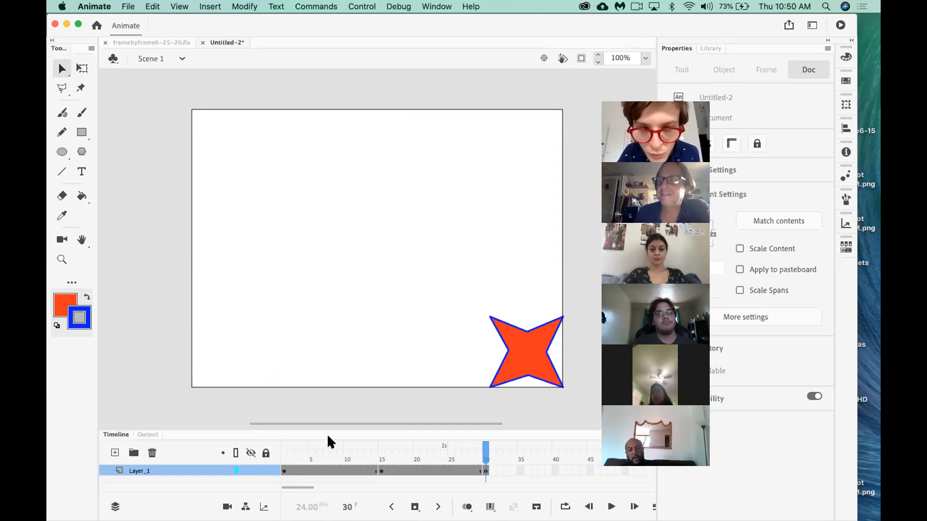
Create a shape tween between the circle on frame 1 and the yellow rectangle on frame 15, and play it from frame 1
click(326, 470)
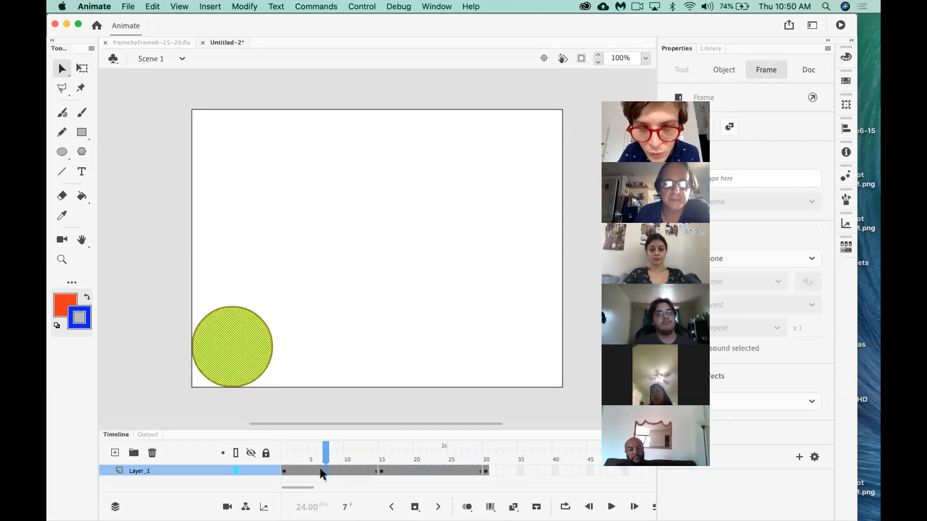
click(352, 472)
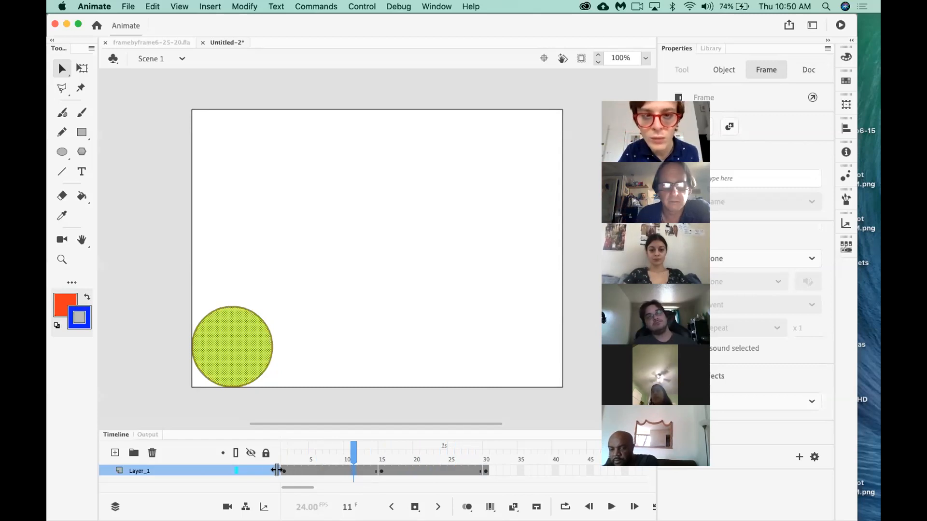
click(340, 470)
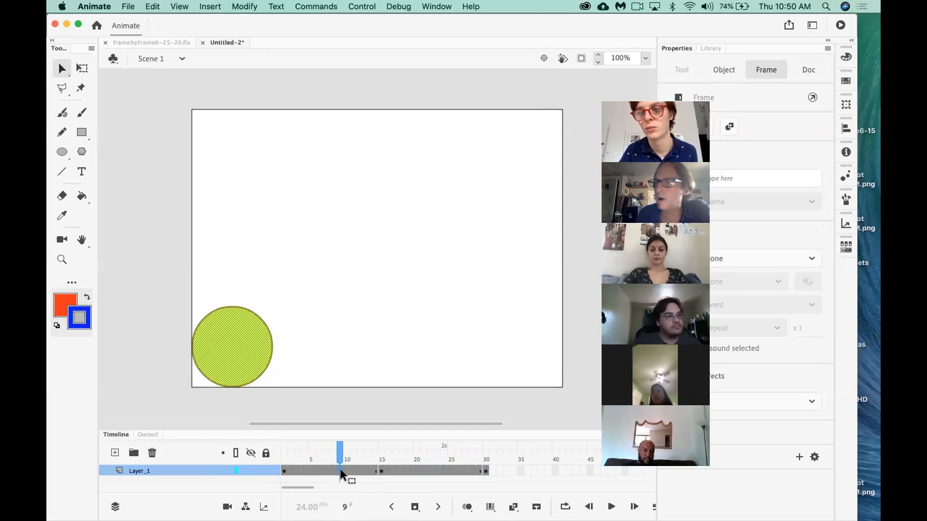
right_click(340, 471)
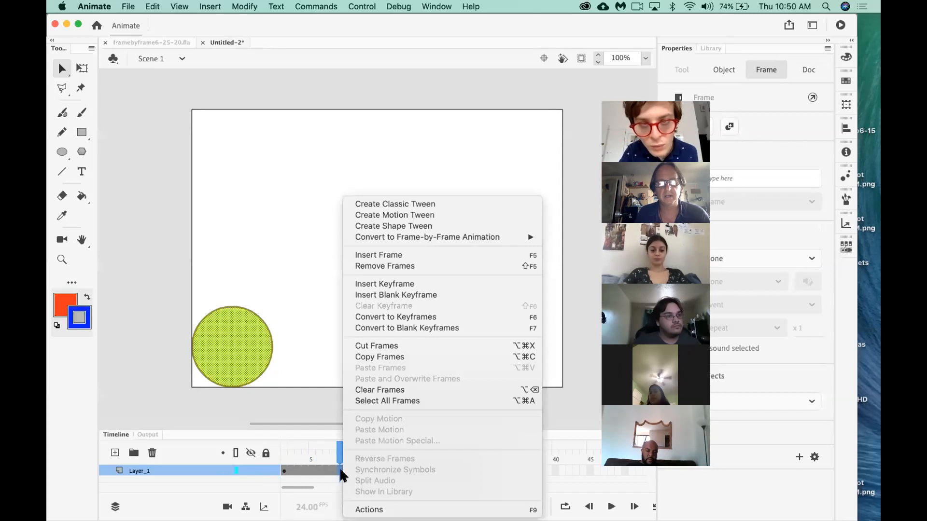
click(420, 226)
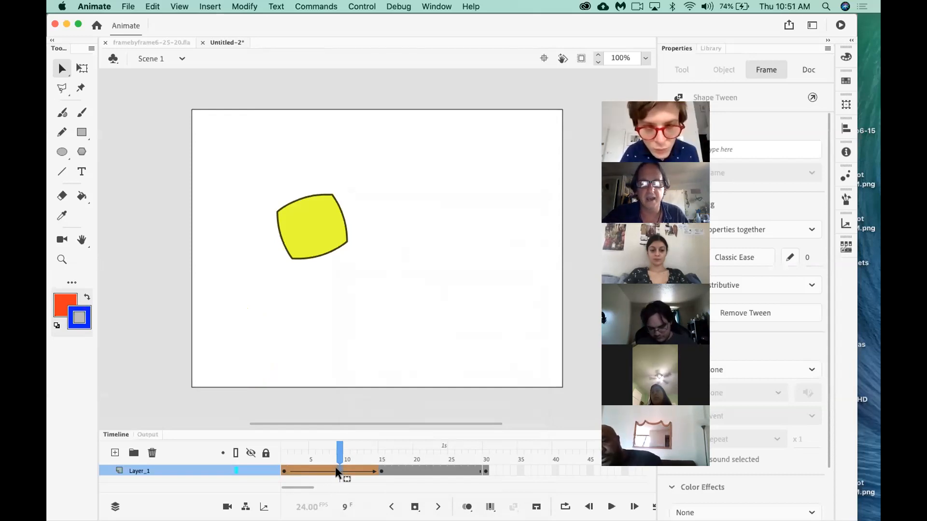
drag(339, 447, 235, 448)
key(Return)
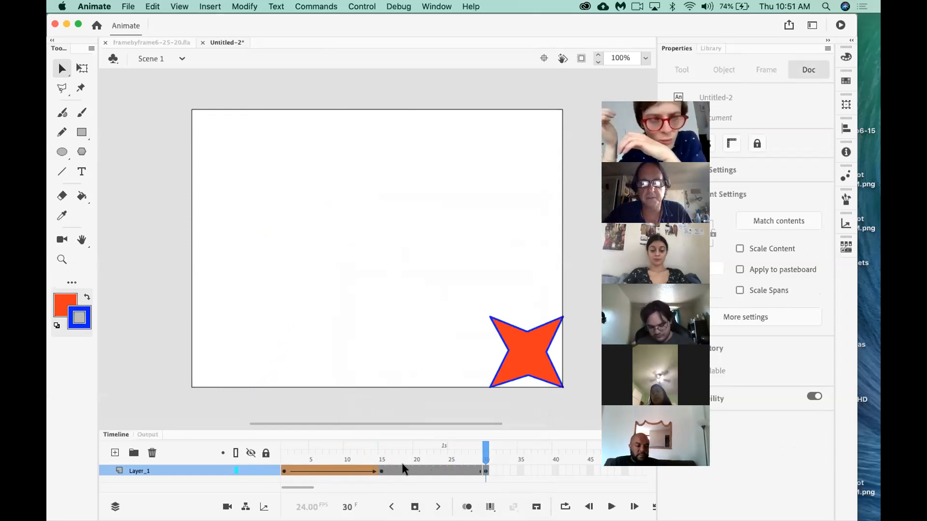
Create a shape tween between the yellow rectangle on frame 15 and the star on frame 30
click(423, 469)
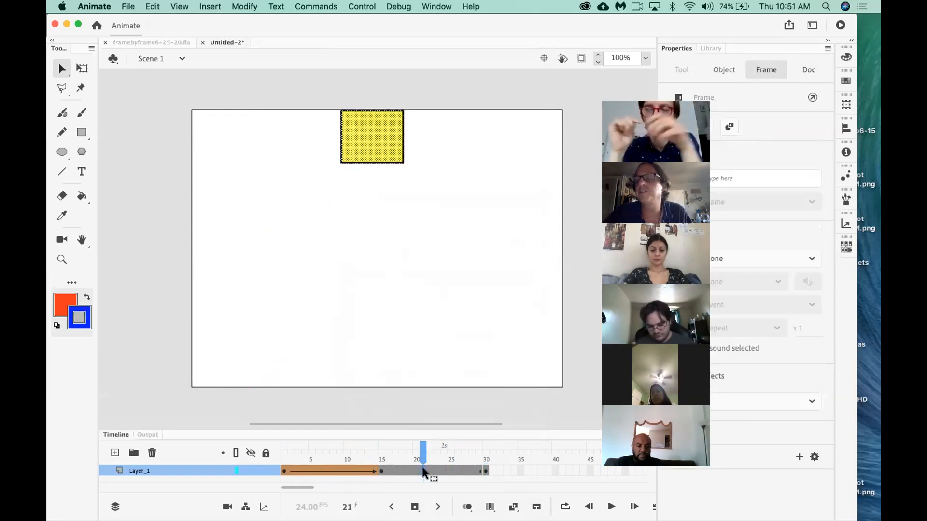
right_click(422, 468)
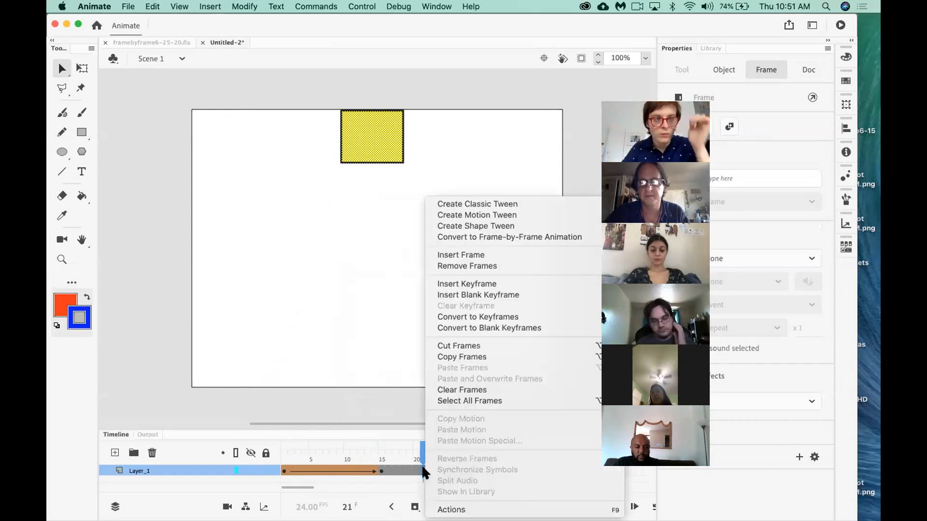
click(505, 226)
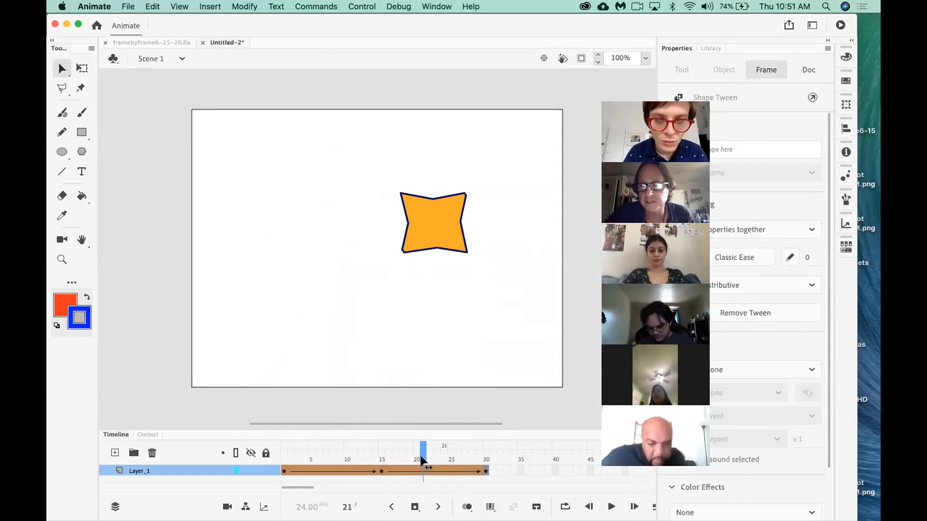
Rewind to frame 1 and play the completed shape tween animation
drag(422, 460, 238, 472)
click(174, 479)
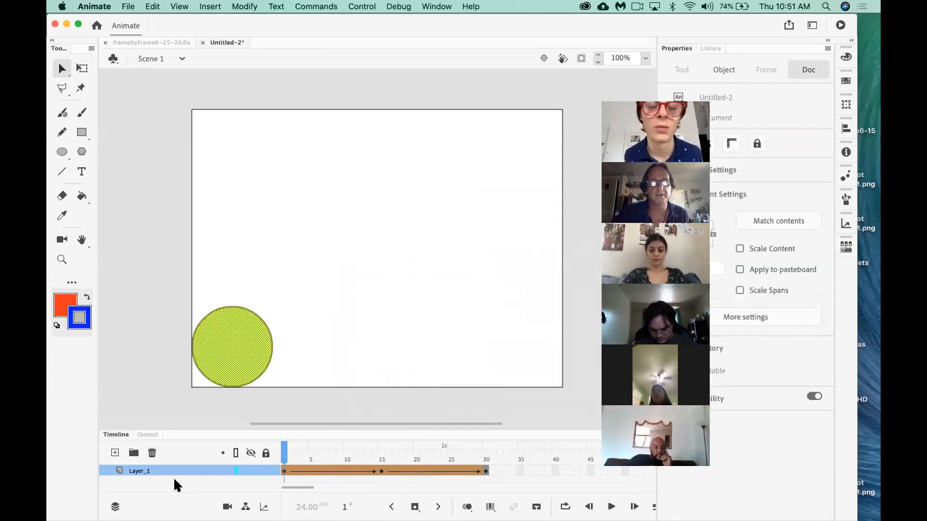
key(Return)
key(Return)
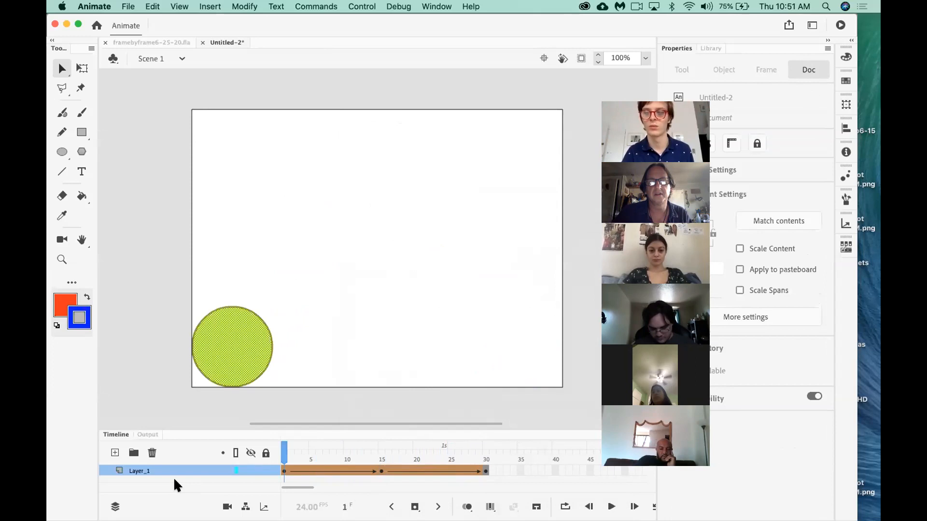
Play the shape tween on the timeline, test the movie in a preview window, and close the preview
key(Return)
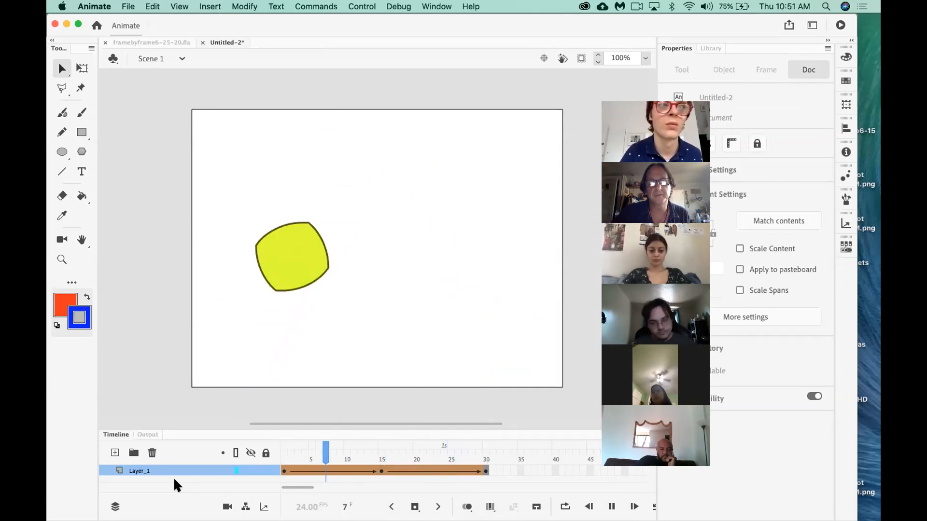
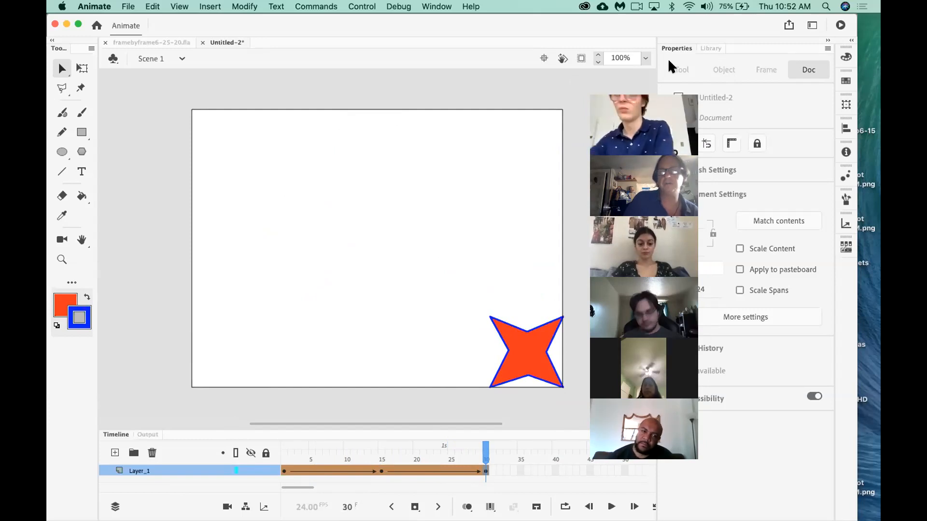
key(super+Return)
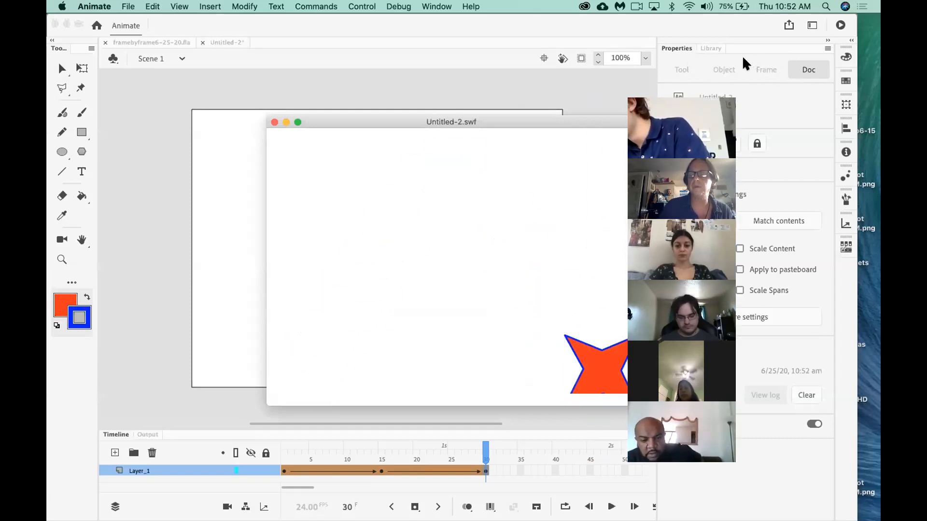
drag(506, 121, 443, 97)
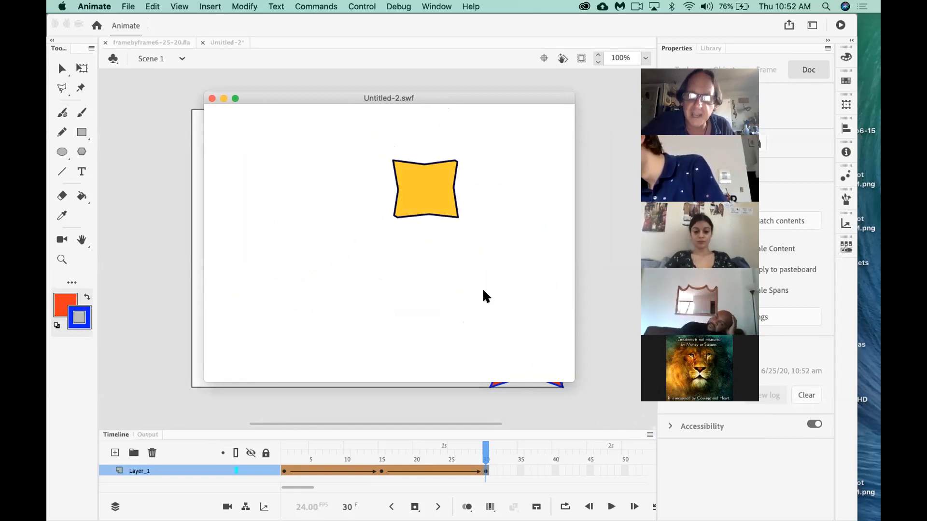
click(212, 98)
Return to frame 1 and step through the circle-to-rectangle tween frame by frame up to frame 15
click(354, 457)
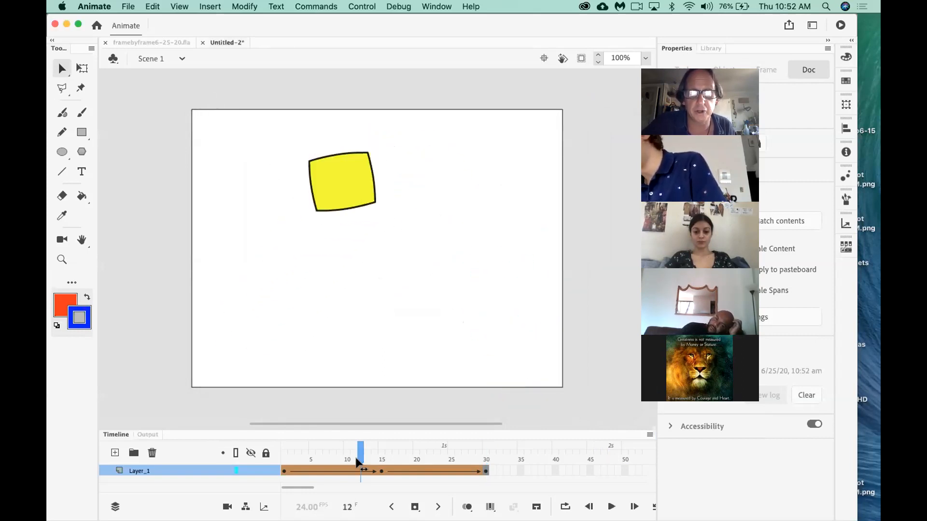
click(304, 456)
click(283, 456)
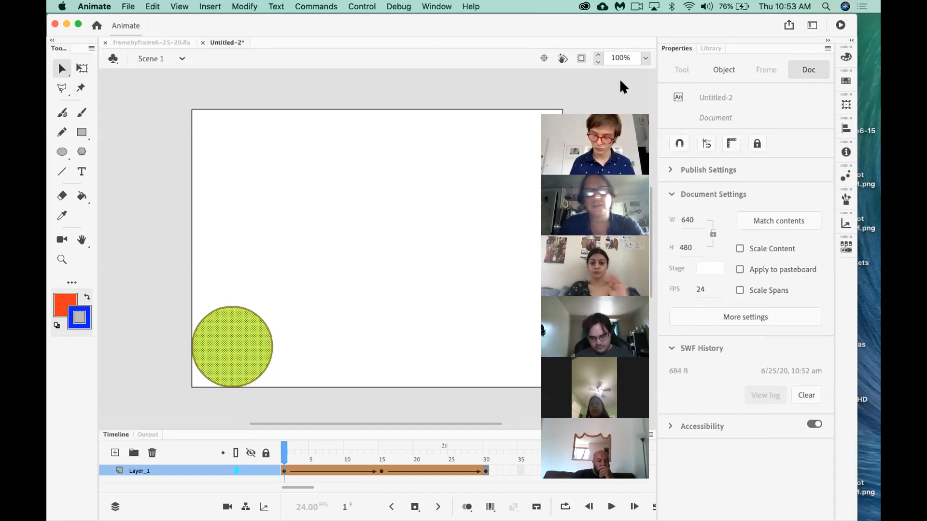
click(324, 226)
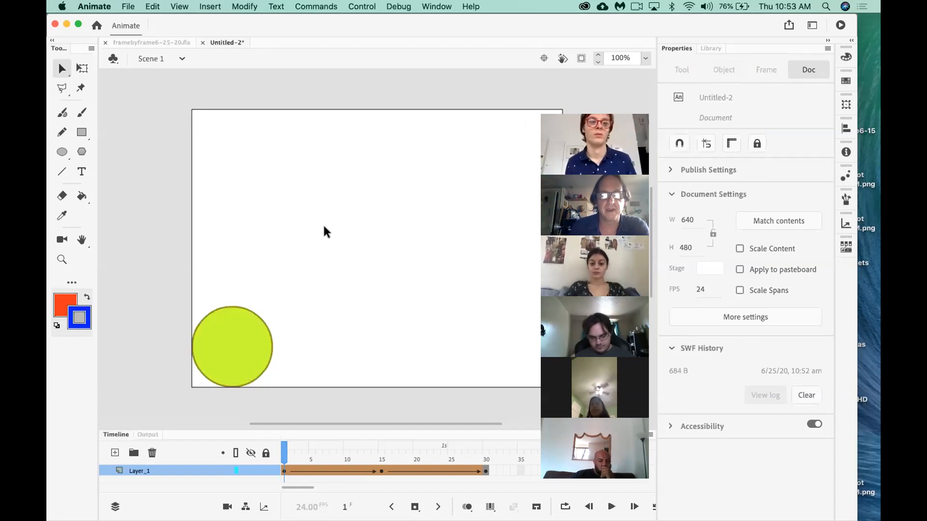
key(period)
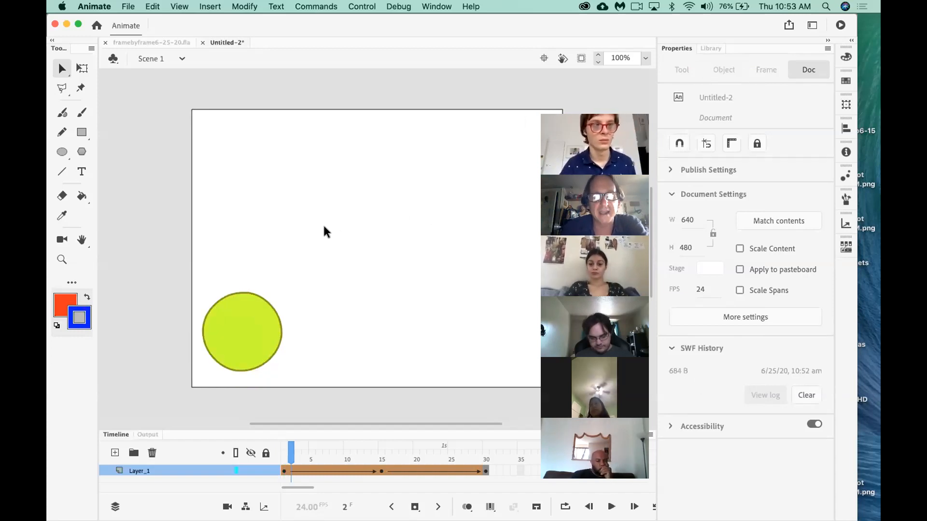
key(period)
key(period)
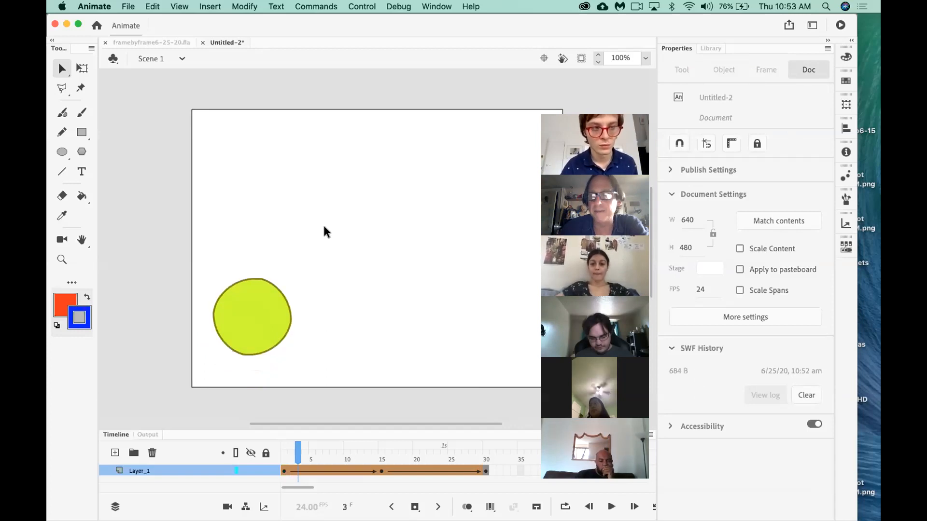
key(period)
key(period)
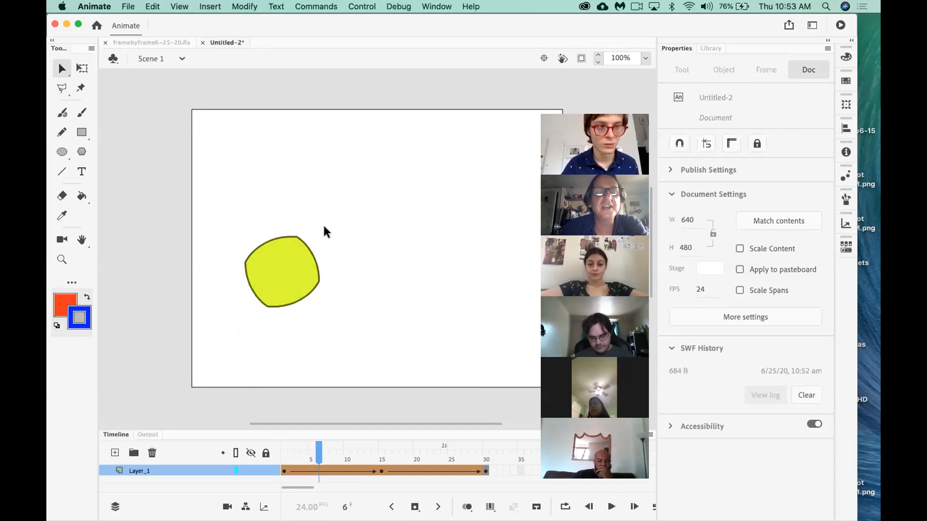
key(period)
key(period)
key(period)
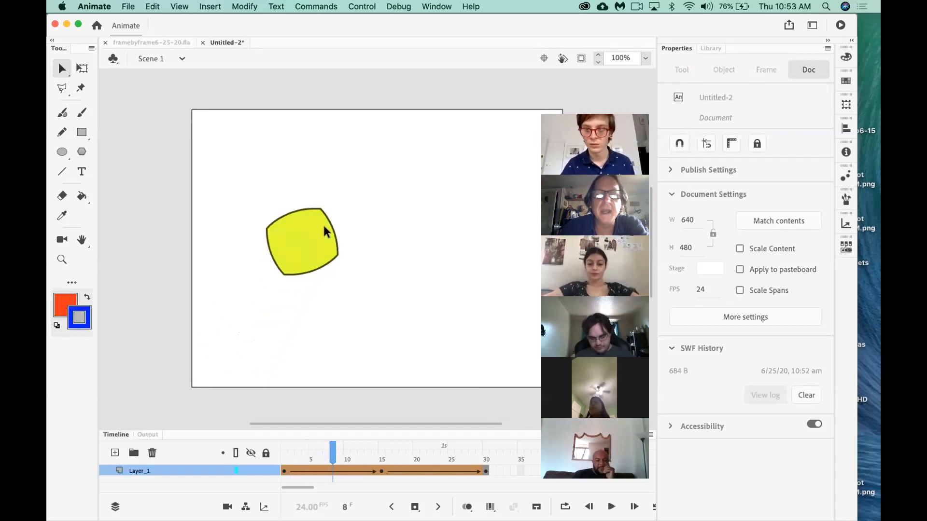
key(period)
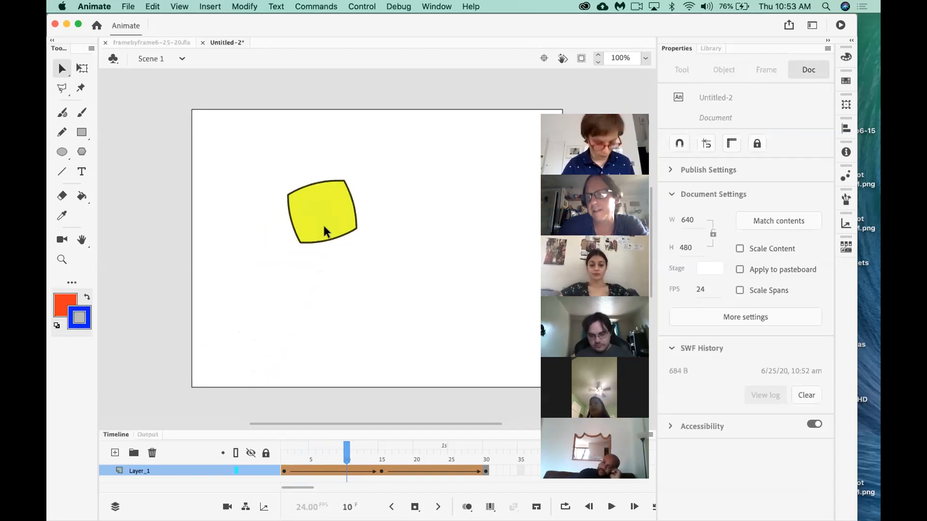
key(period)
key(period)
key(period)
key(period)
key(period)
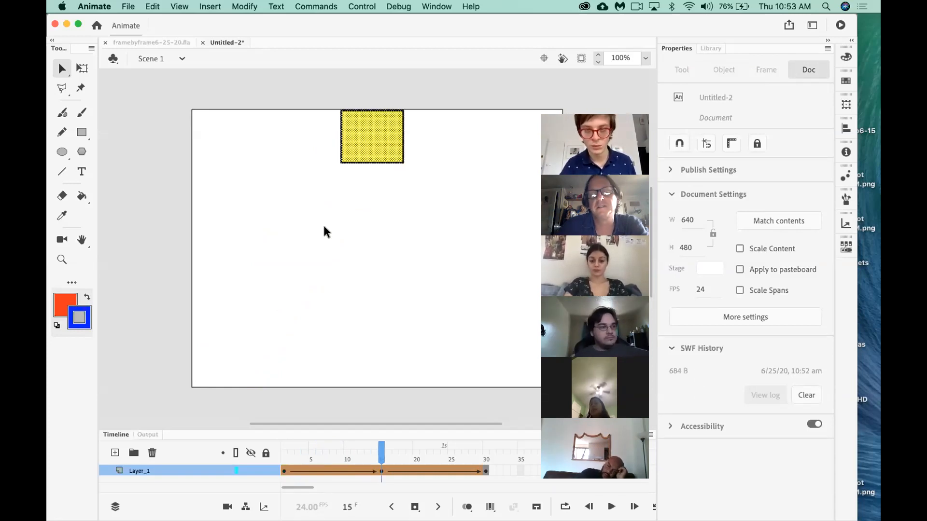
Step through the rectangle-to-star tween frame by frame from frame 15 to frame 30
key(period)
key(period)
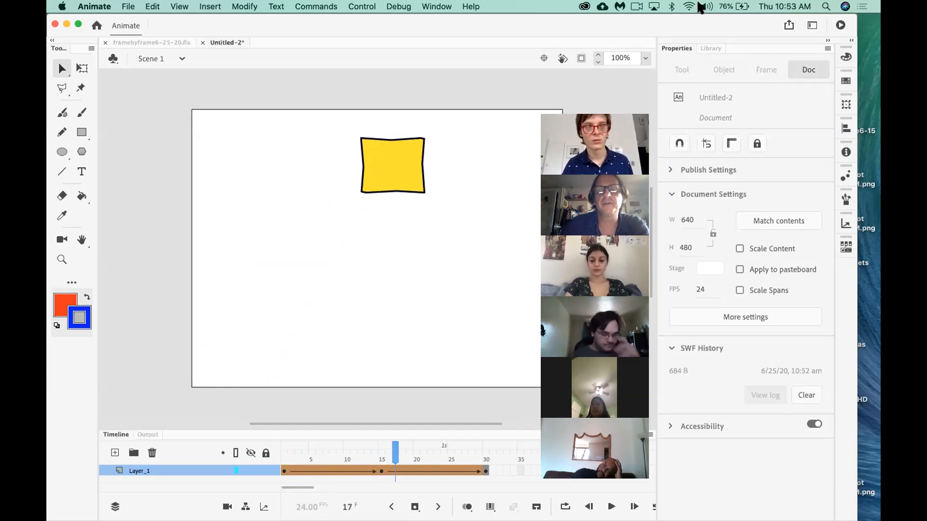
click(364, 192)
key(period)
key(period)
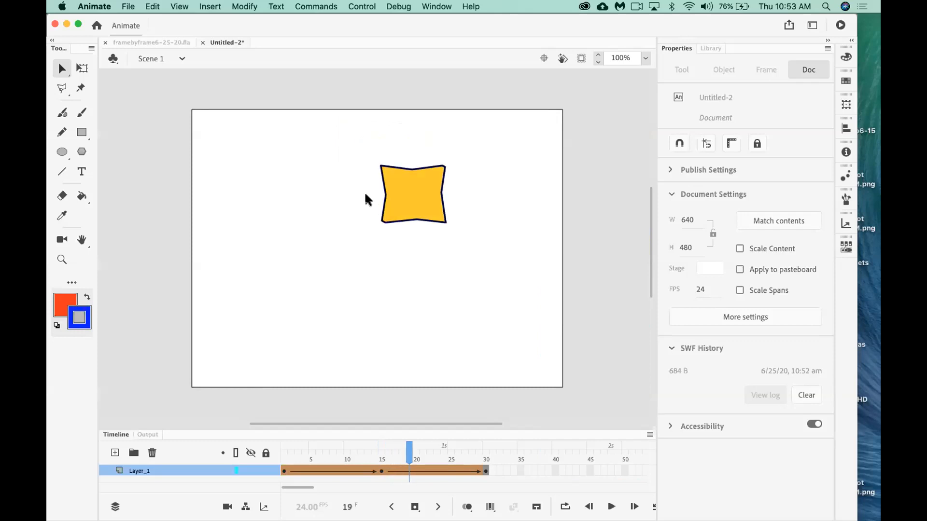
key(period)
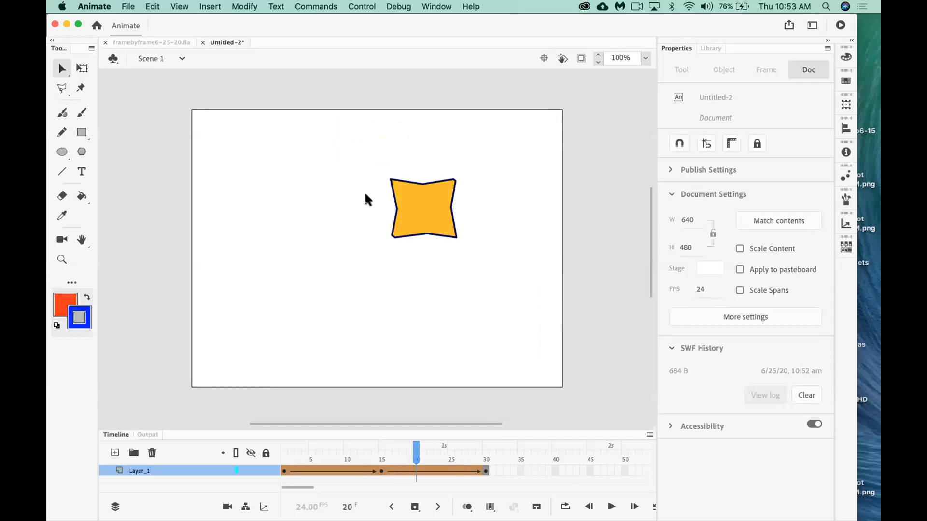
key(period)
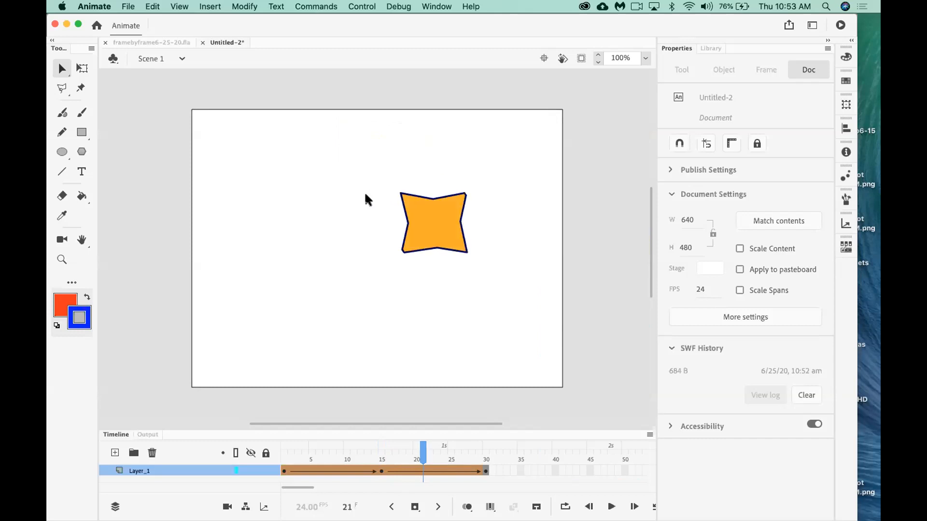
key(period)
key(period)
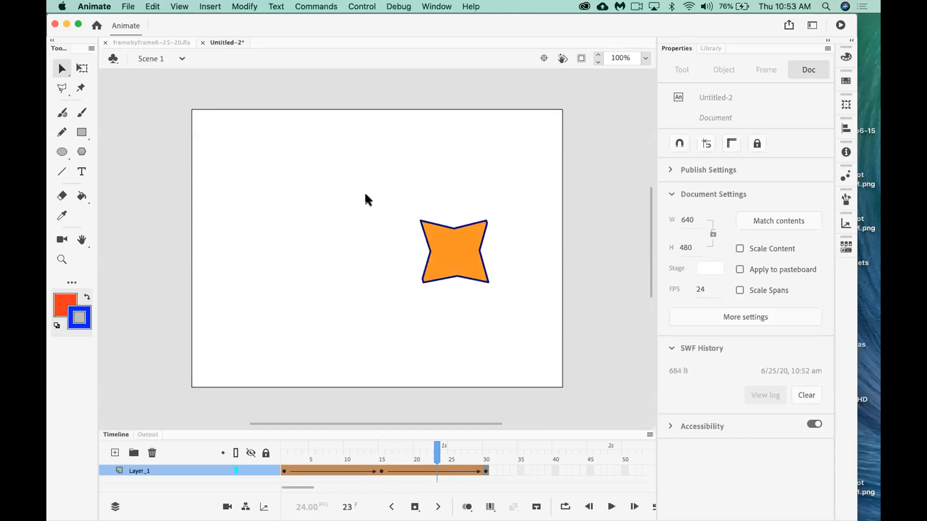
key(period)
key(period)
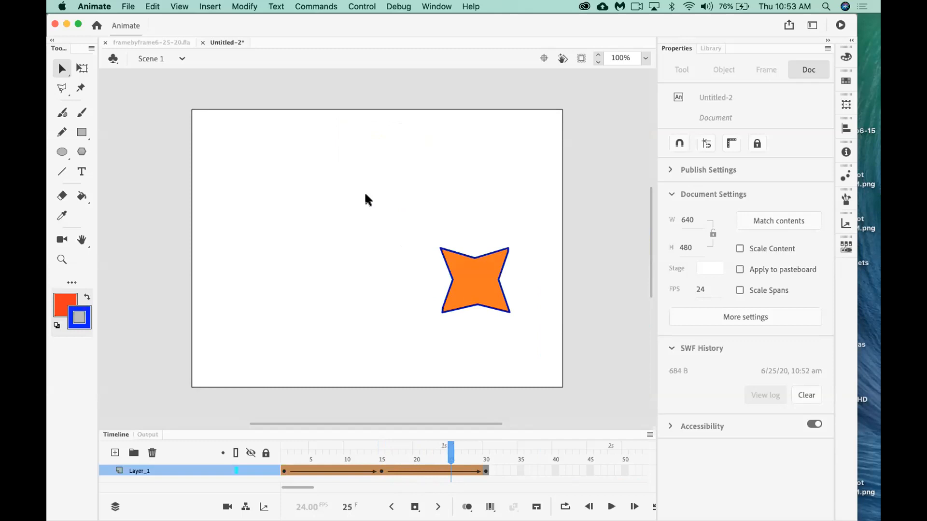
key(period)
key(period)
key(period)
key(period)
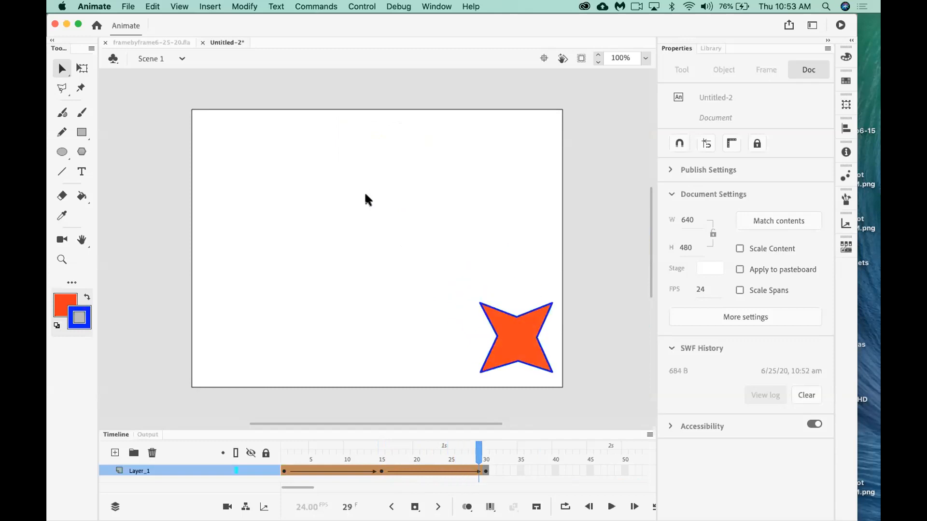
key(period)
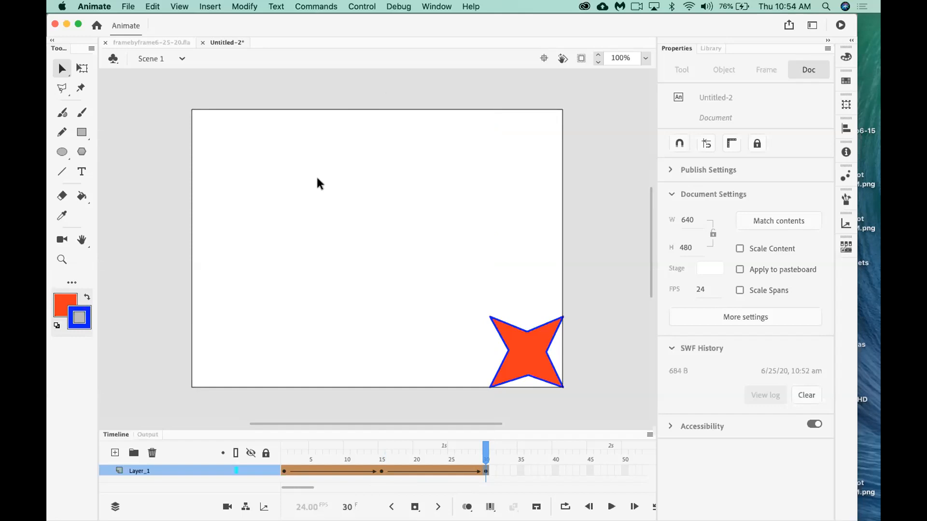
Save the animation to the Desktop as shapetween6-25-20.fla in Animate Document format
key(super+s)
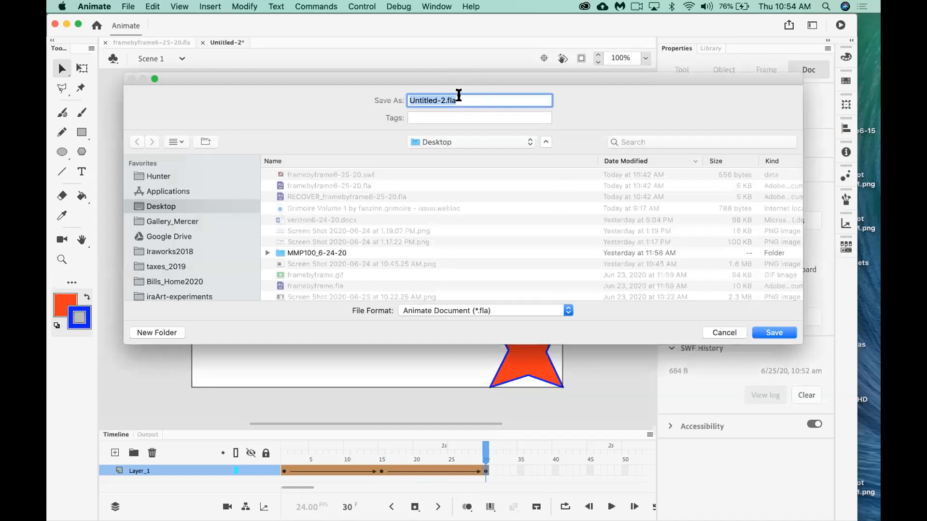
click(293, 175)
drag(456, 101, 410, 99)
text(shapetween)
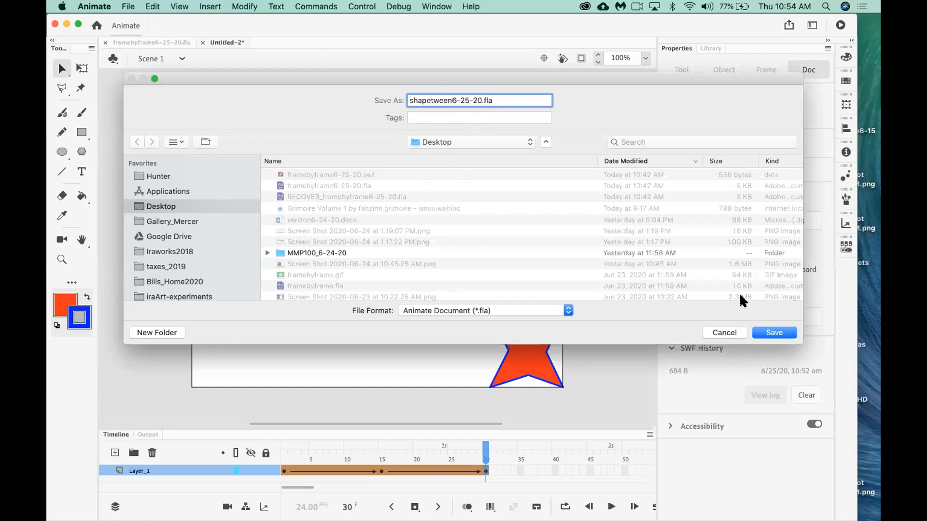
click(774, 332)
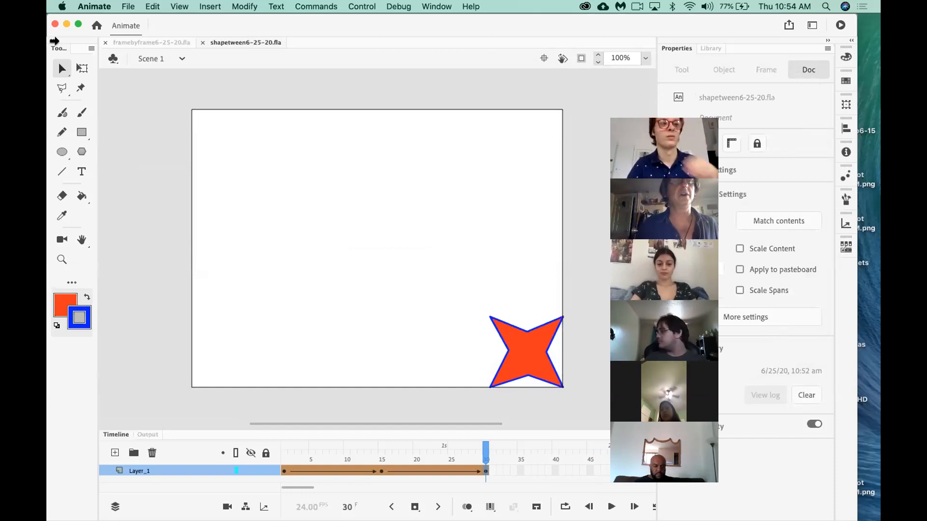
Create a new Standard 640 x 480 character animation document at 24 fps with the ActionScript 3.0 platform
click(128, 6)
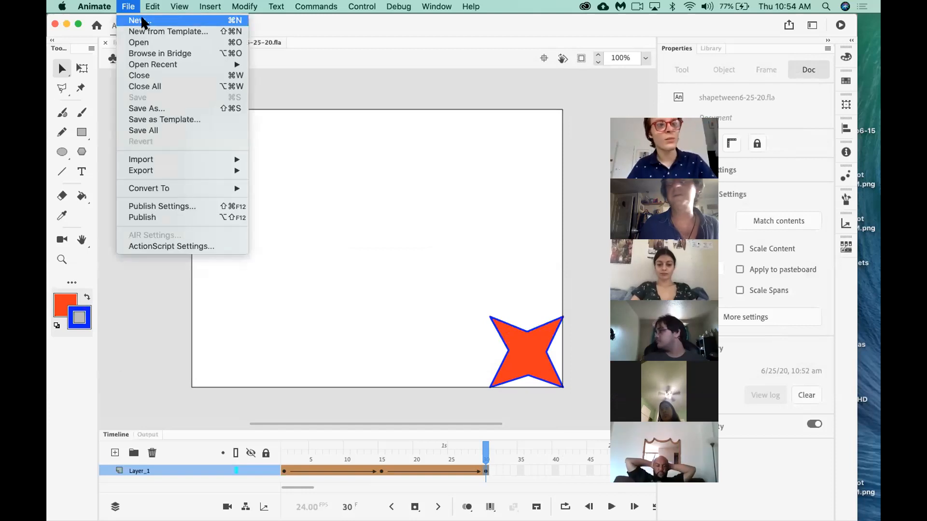
click(142, 21)
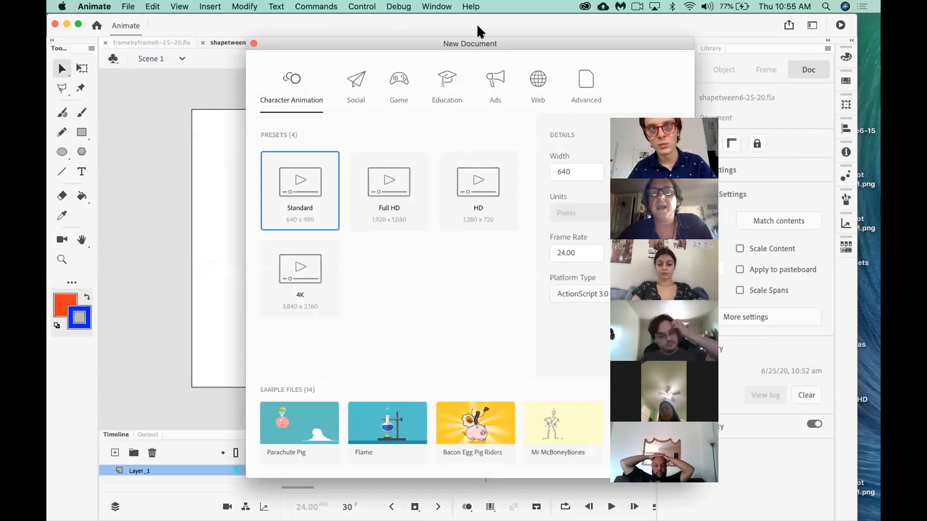
drag(581, 43, 429, 46)
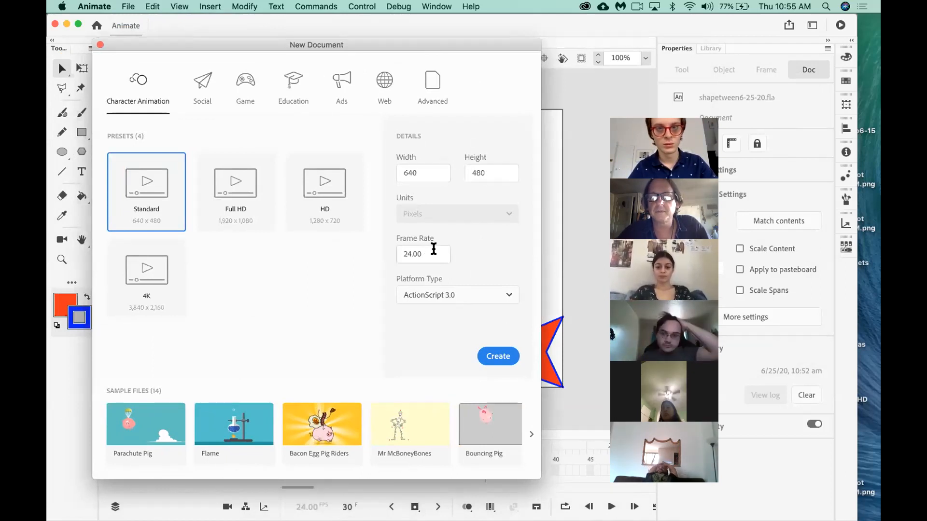
click(496, 355)
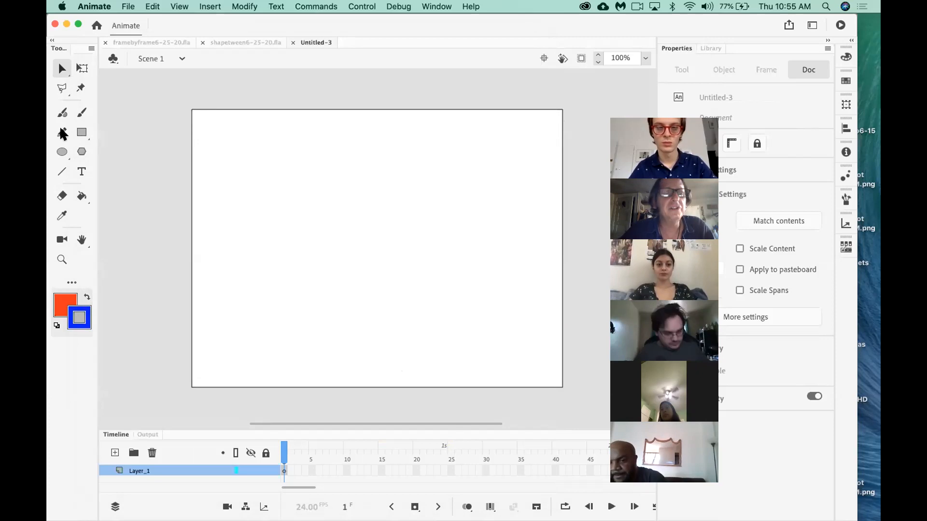
Draw a small yellow oval with a blue outline in the stage's upper-left corner on frame 1
click(61, 152)
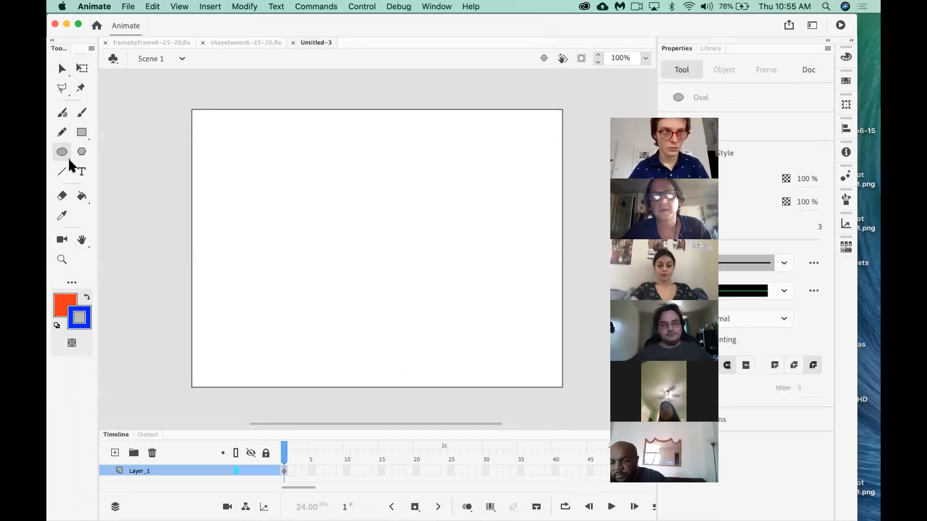
click(65, 305)
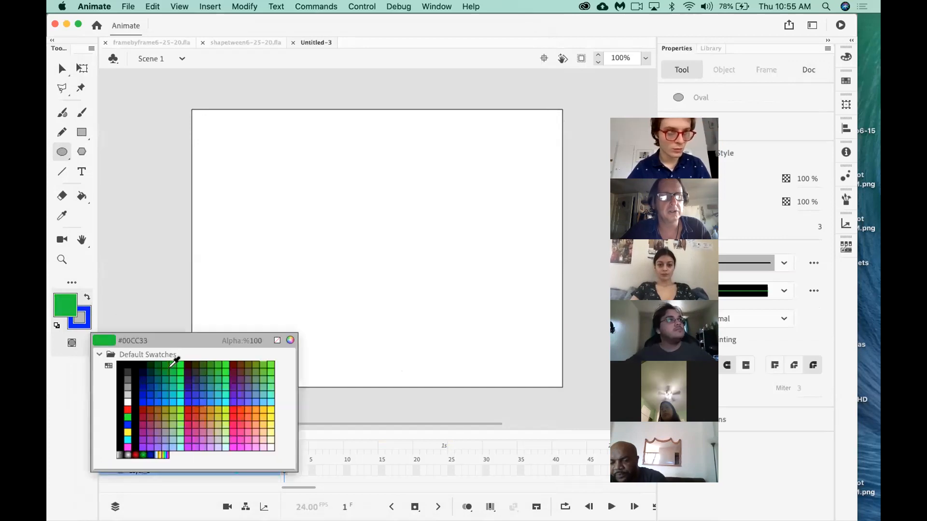
click(128, 433)
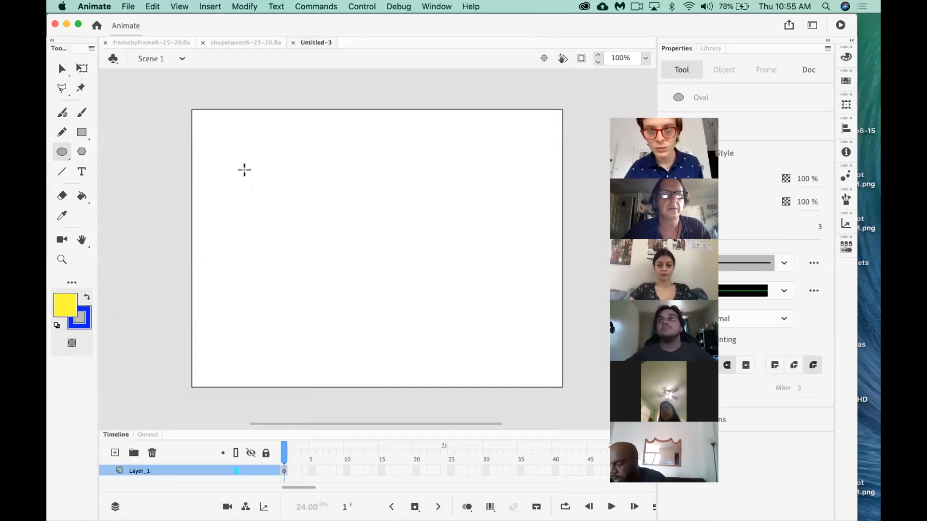
drag(250, 164, 192, 111)
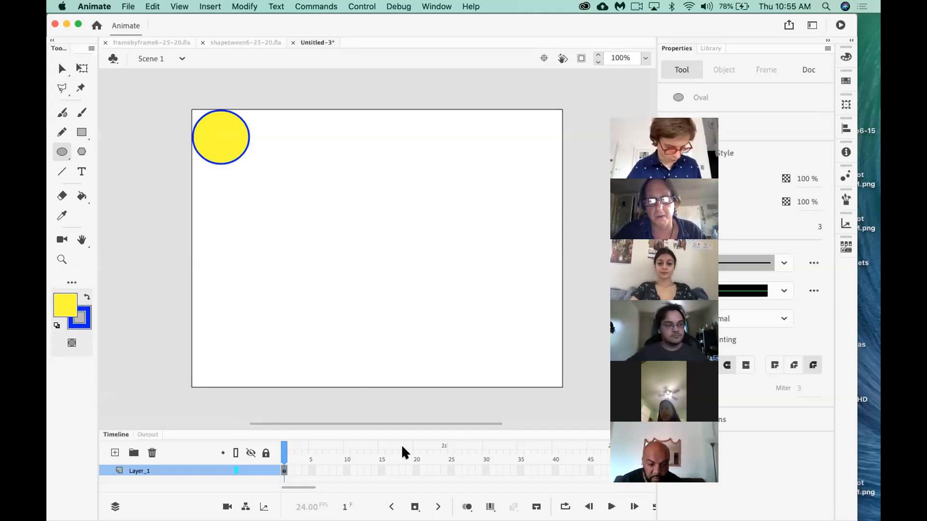
Insert a blank keyframe at frame 20 and draw a large cyan rectangle with a yellow outline at the stage's lower middle
click(416, 470)
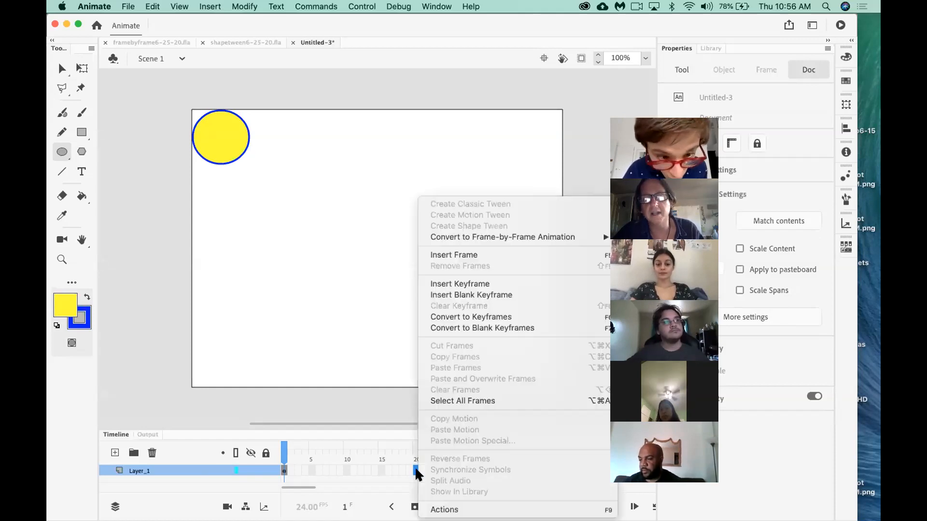
click(488, 293)
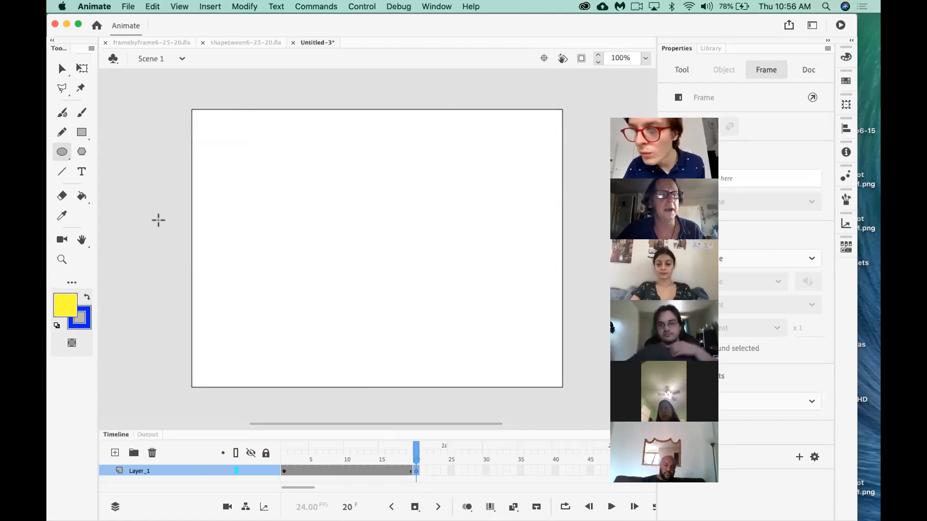
click(79, 132)
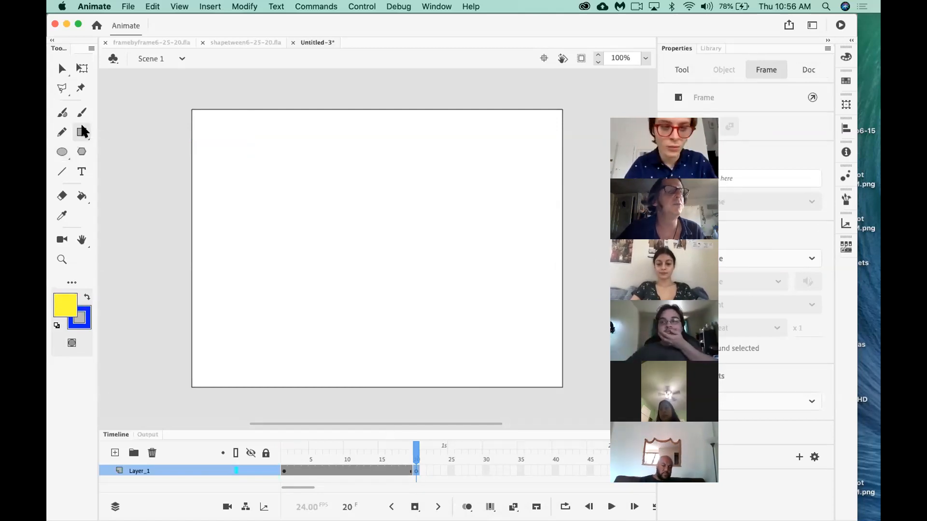
click(69, 300)
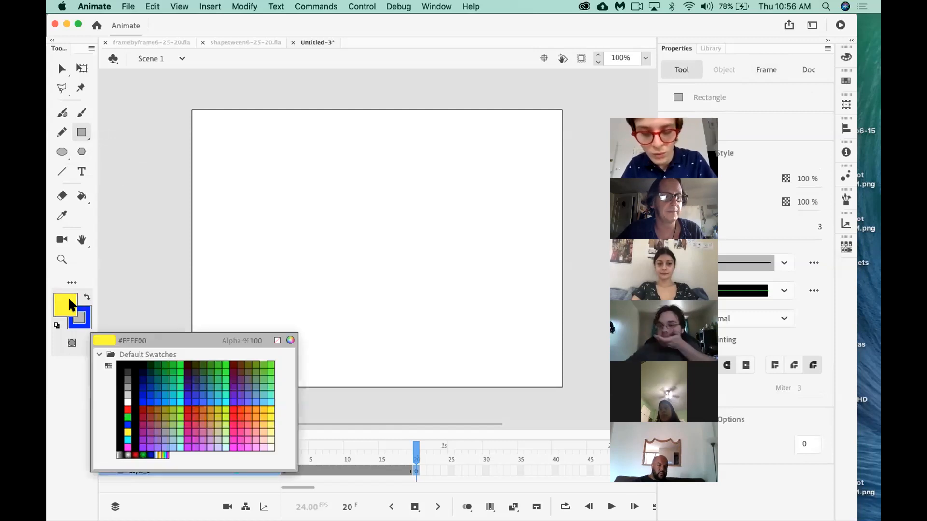
click(127, 438)
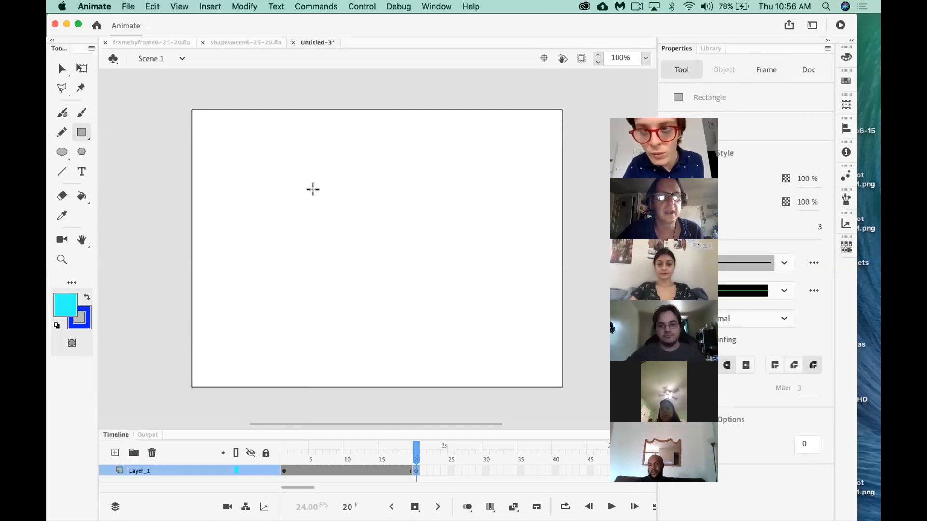
click(80, 322)
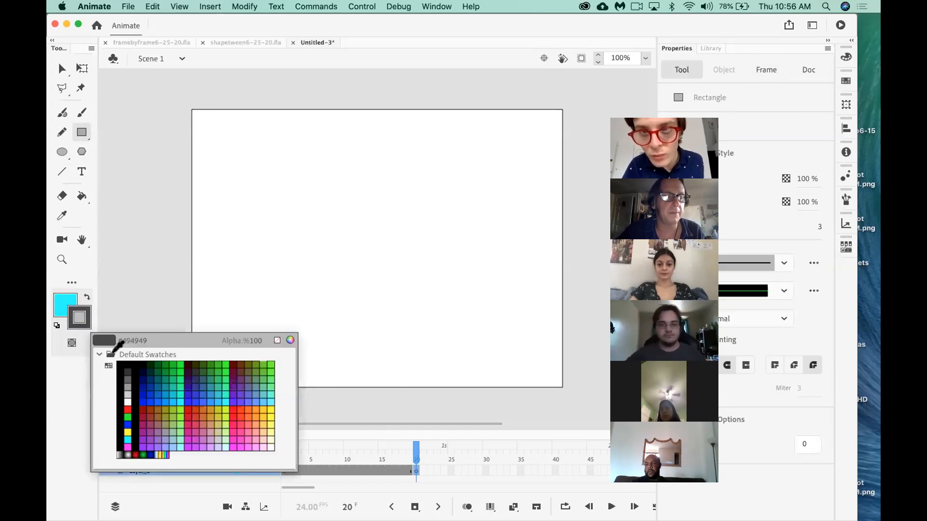
click(269, 410)
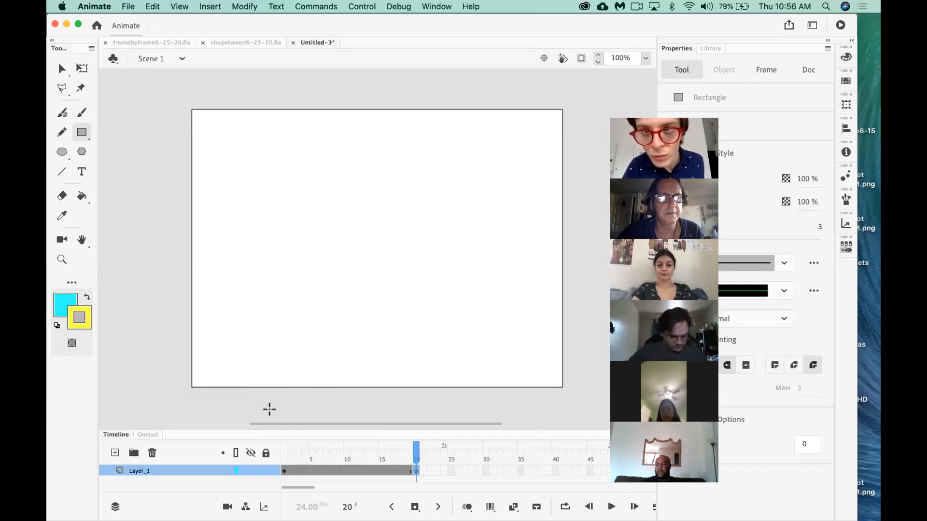
mouse_move(293, 193)
mouse_down()
mouse_move(370, 300)
mouse_move(452, 377)
mouse_move(476, 384)
mouse_up()
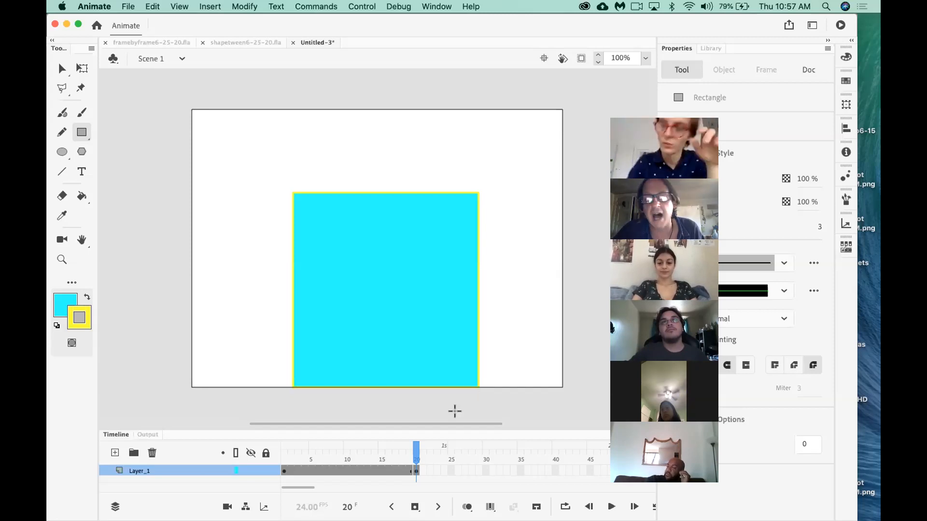
Insert a blank keyframe at frame 40 of Layer_1
click(283, 470)
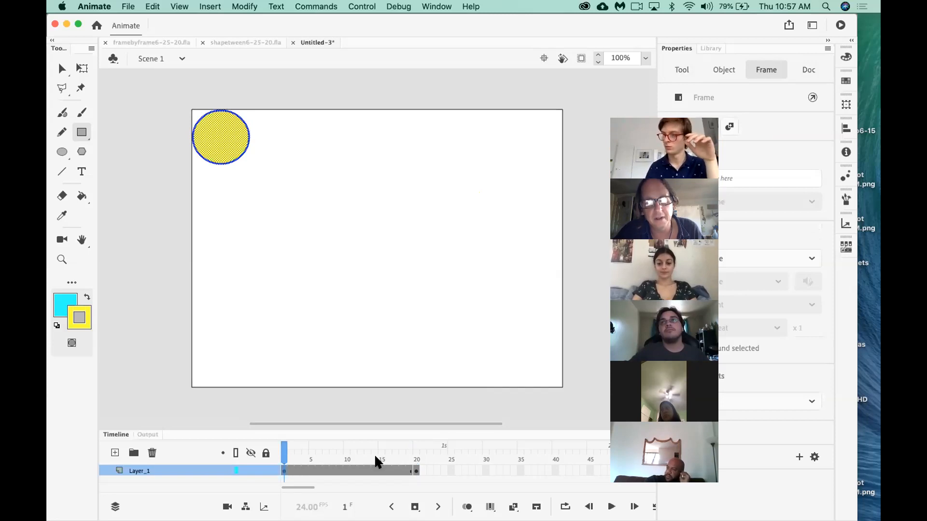
click(415, 471)
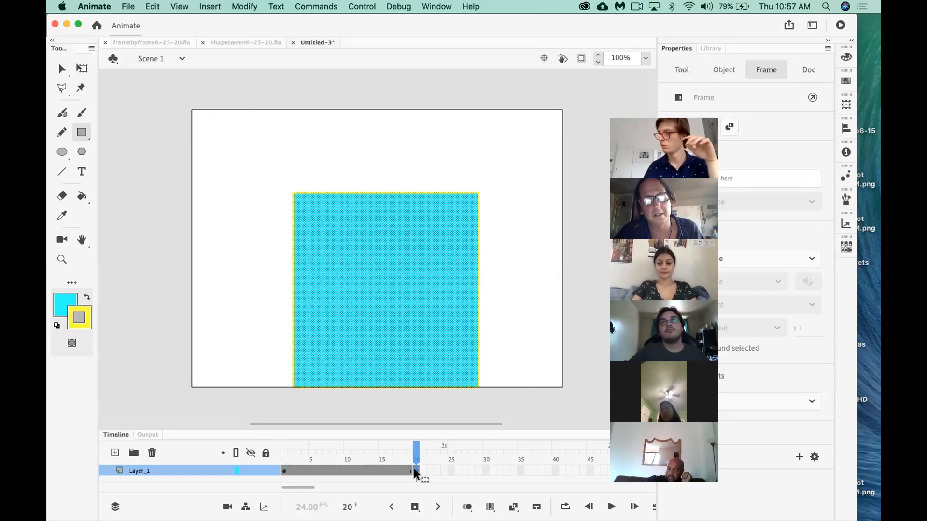
click(554, 471)
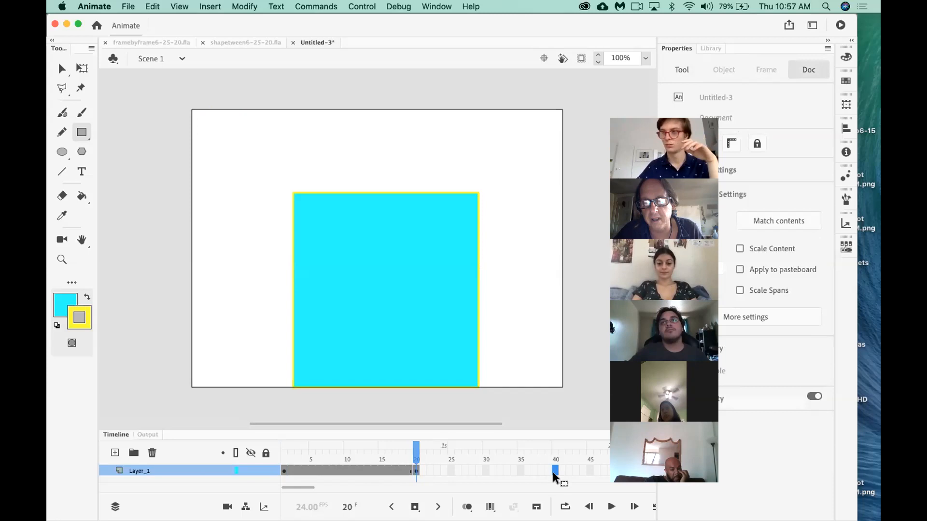
right_click(554, 473)
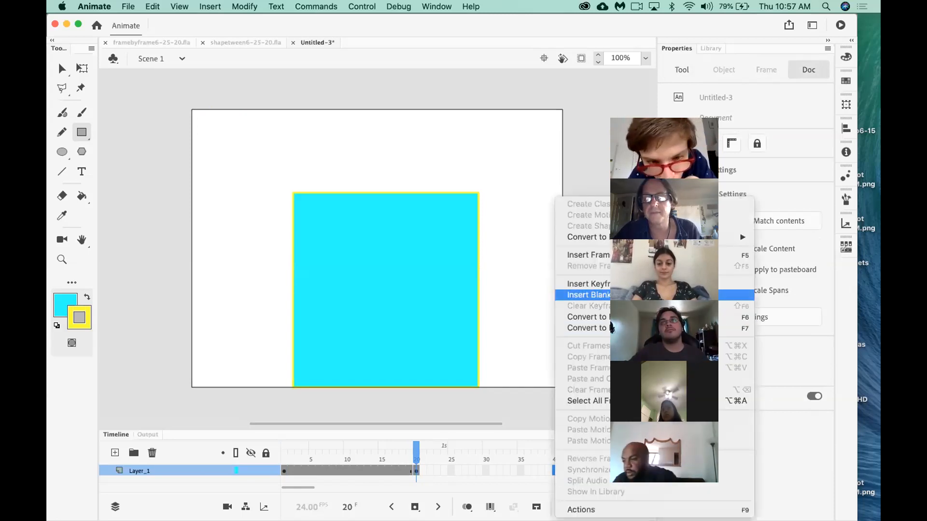
click(587, 295)
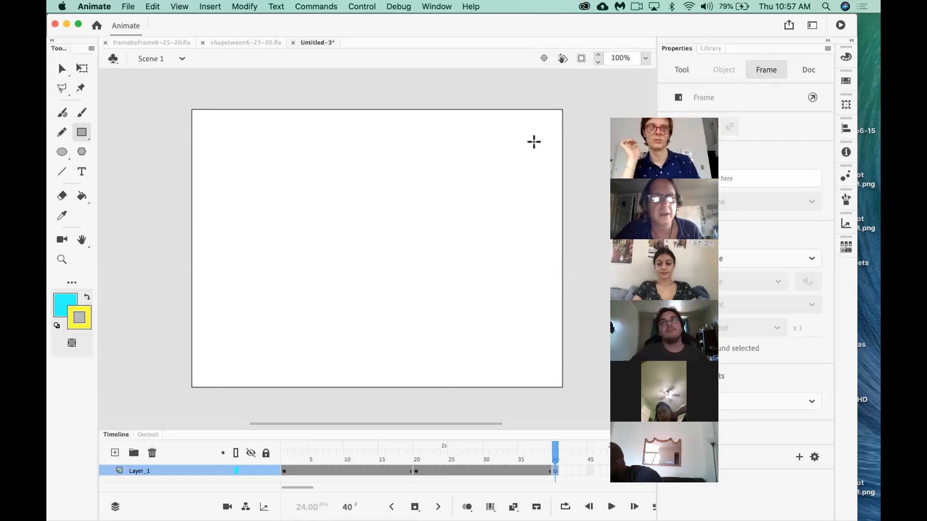
Draw a small red rectangle with a yellow outline in the stage's upper-right corner on frame 40
click(80, 135)
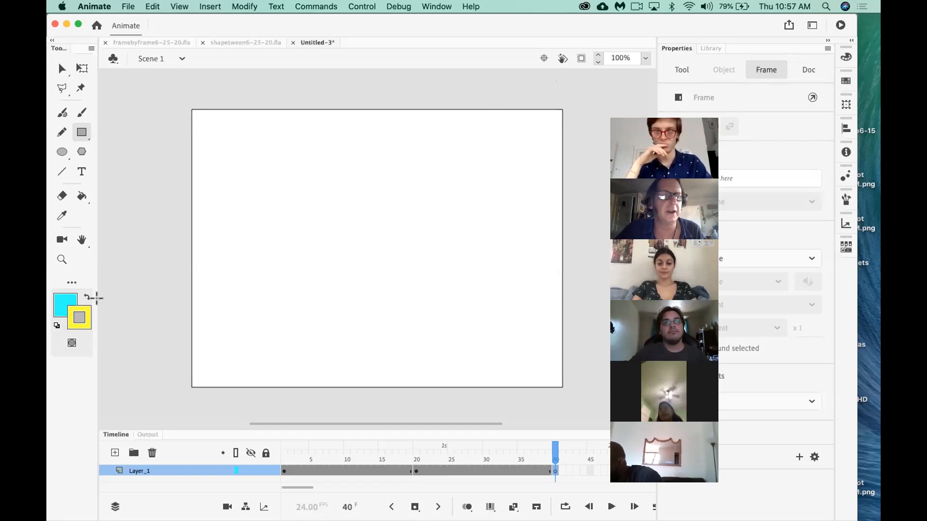
click(60, 305)
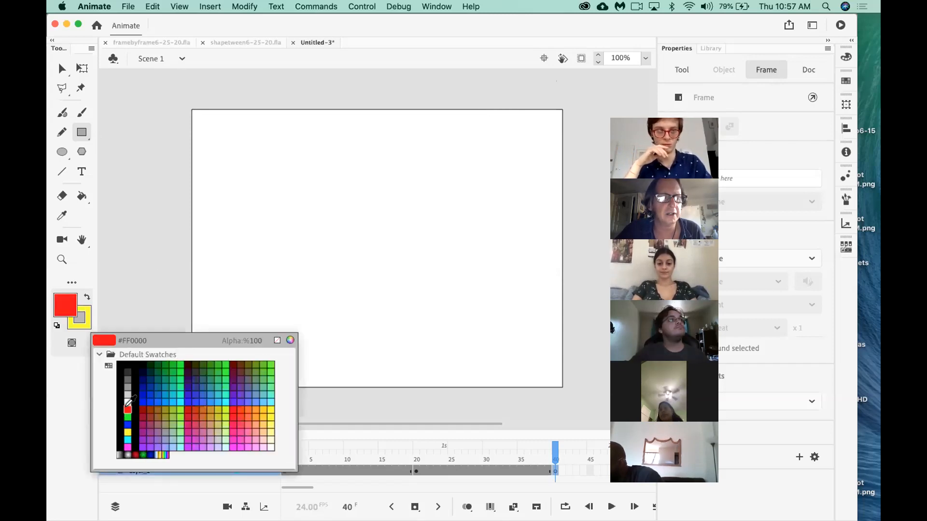
click(130, 421)
mouse_move(503, 110)
mouse_down()
mouse_move(562, 182)
mouse_move(562, 161)
mouse_up()
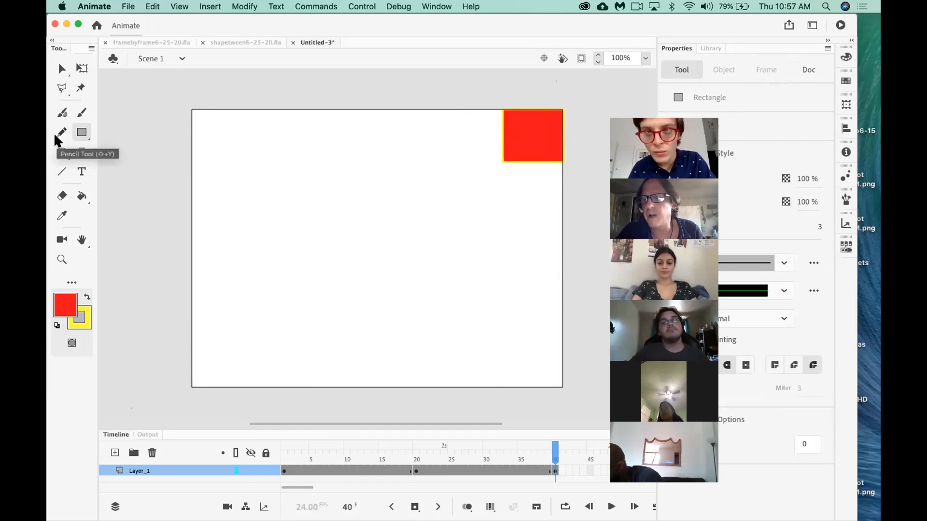
Pull the midpoint of the red rectangle's top edge upward into a corner point, forming a house shape
click(70, 68)
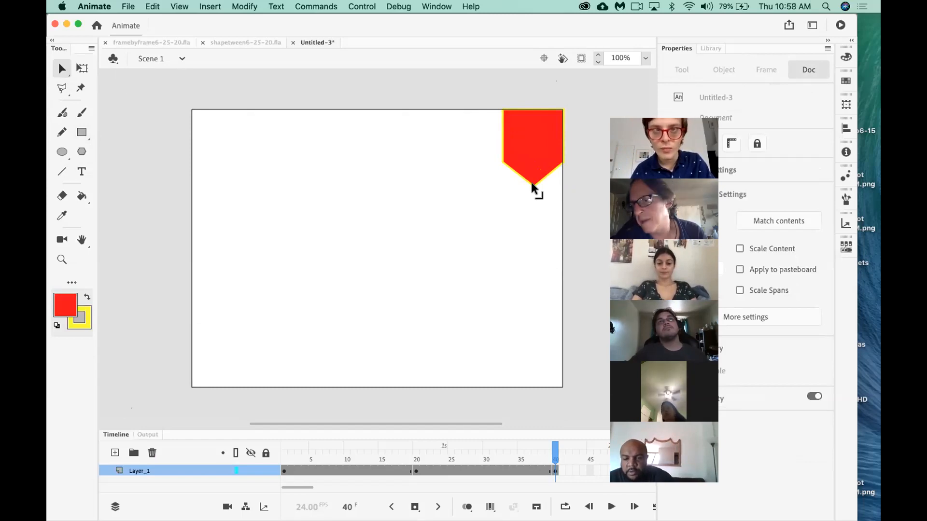
key(super+z)
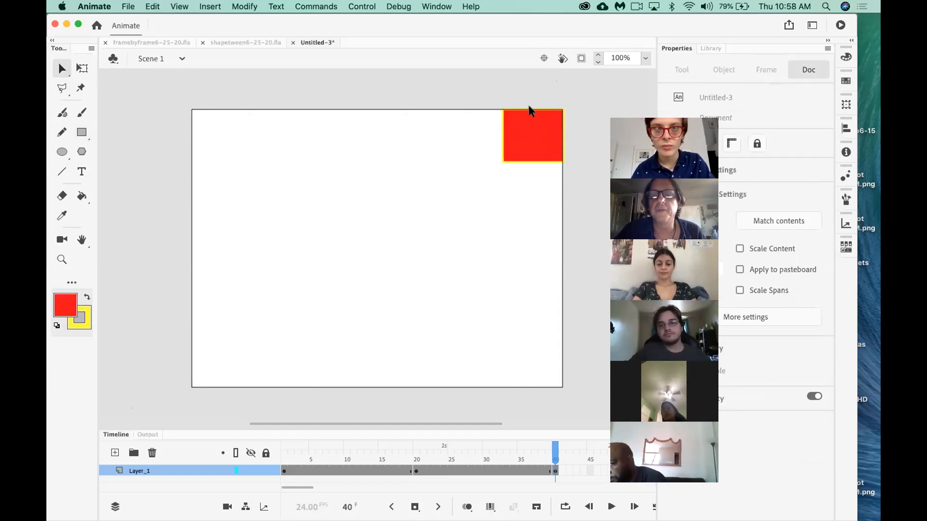
drag(529, 114, 533, 87)
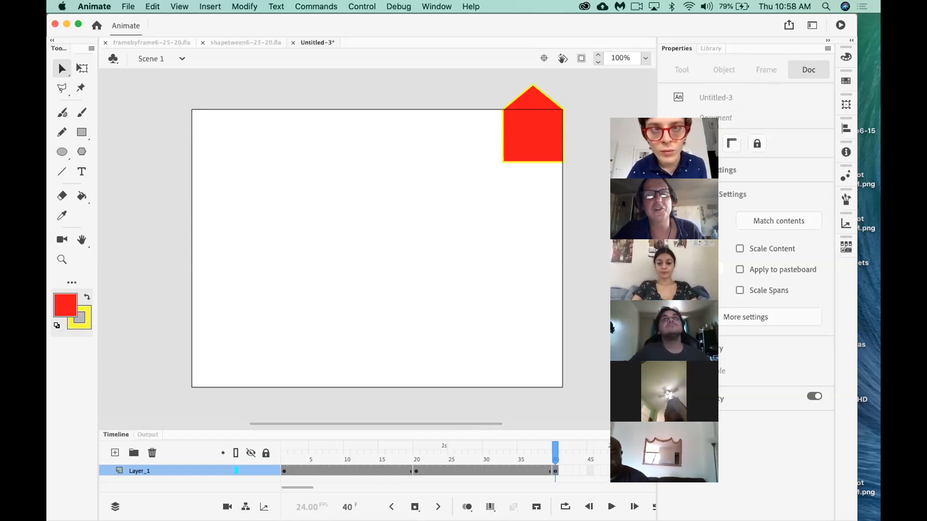
drag(540, 145, 526, 270)
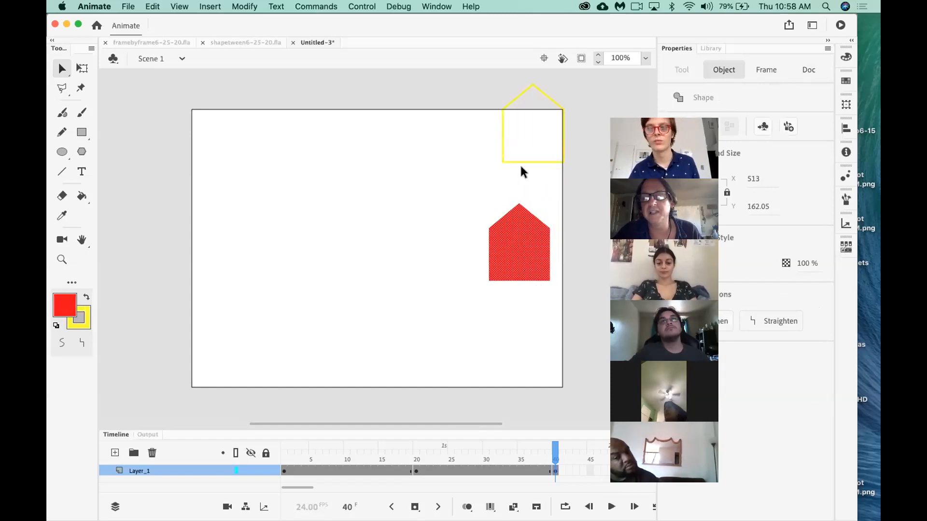
key(super+z)
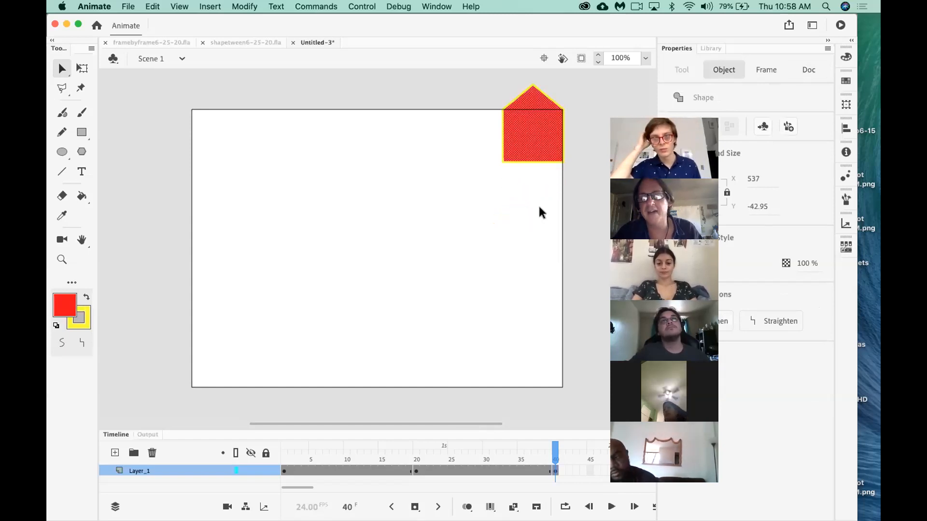
click(539, 208)
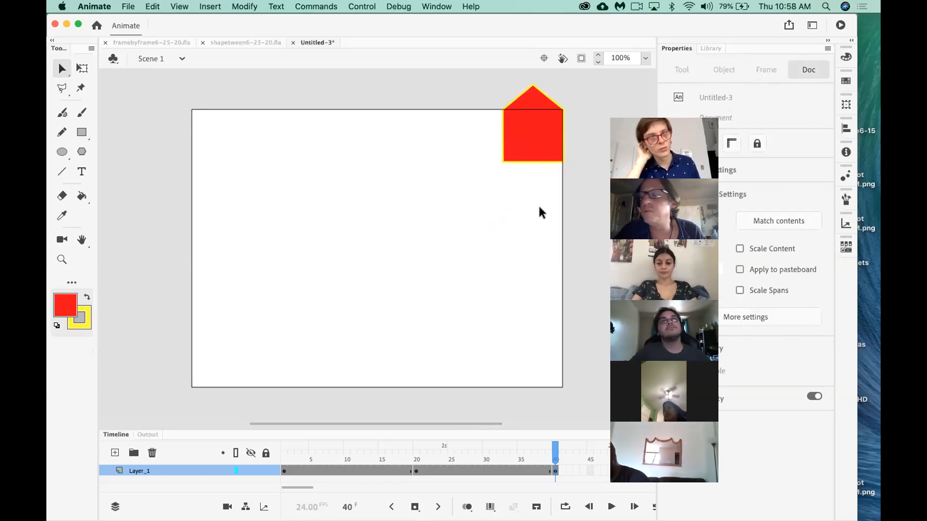
Move the red house shape's fill and outline together straight down until its peak meets the stage's top edge
double_click(536, 131)
drag(537, 131, 537, 156)
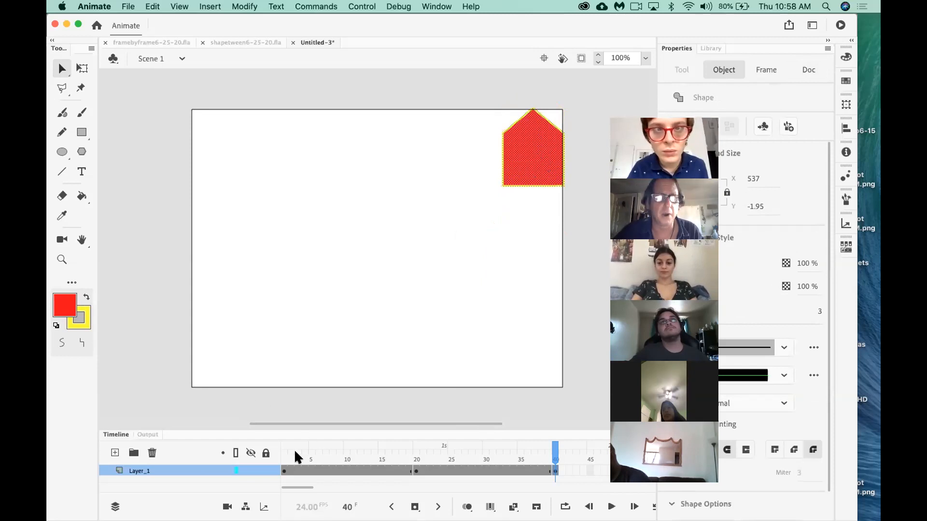
Create a shape tween between the yellow oval on frame 1 and the cyan rectangle on frame 20
click(283, 470)
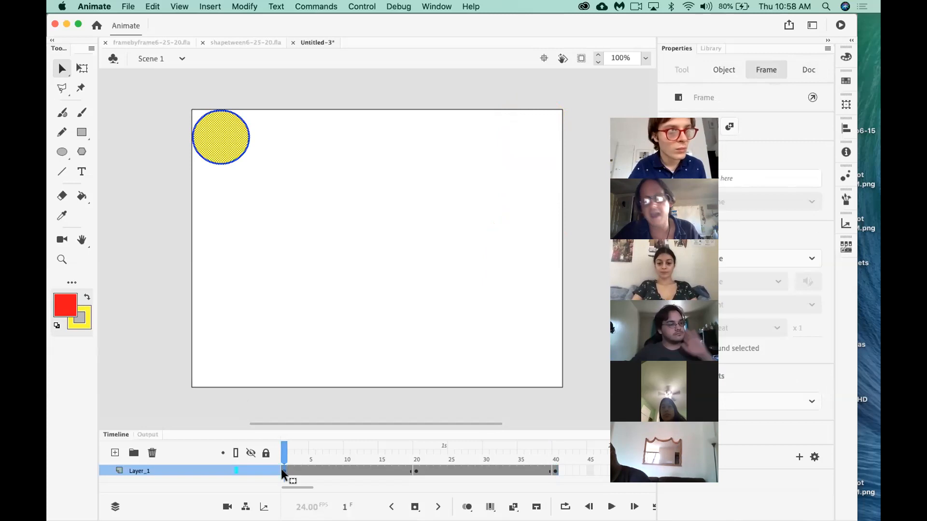
click(416, 471)
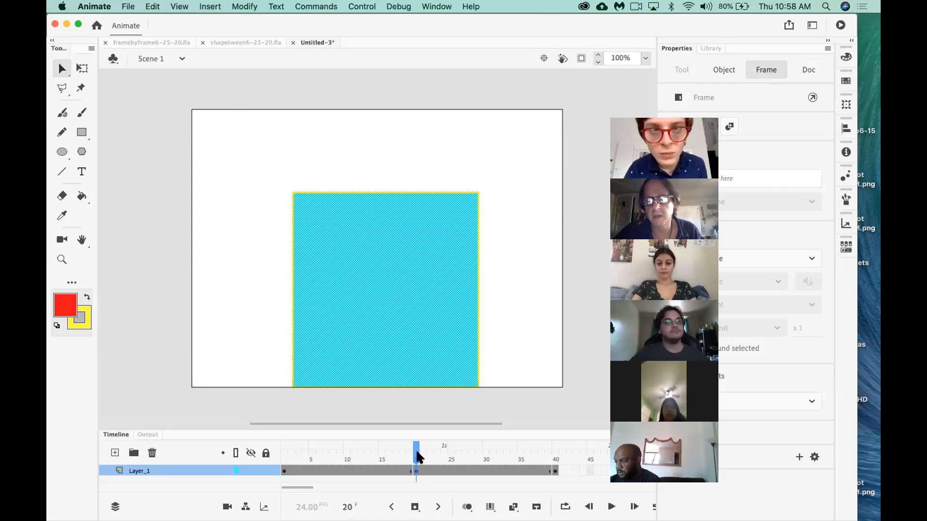
click(554, 471)
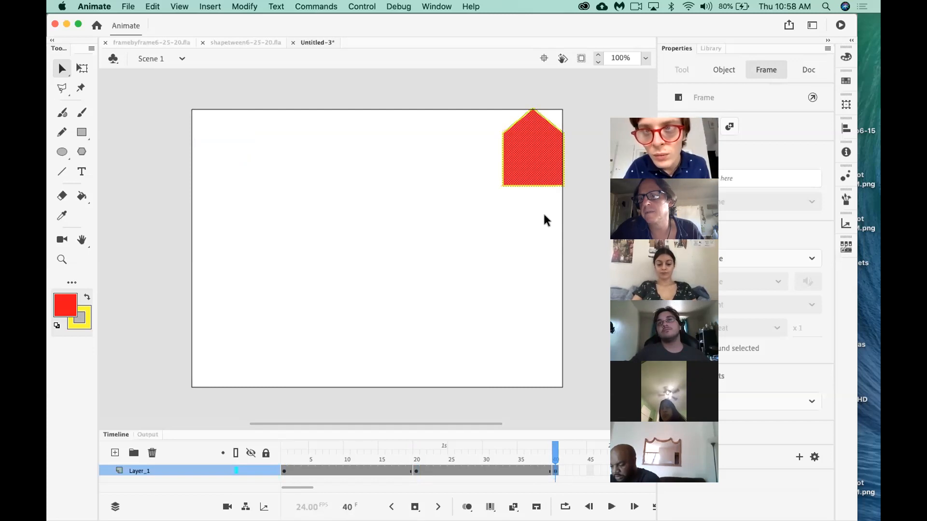
click(339, 471)
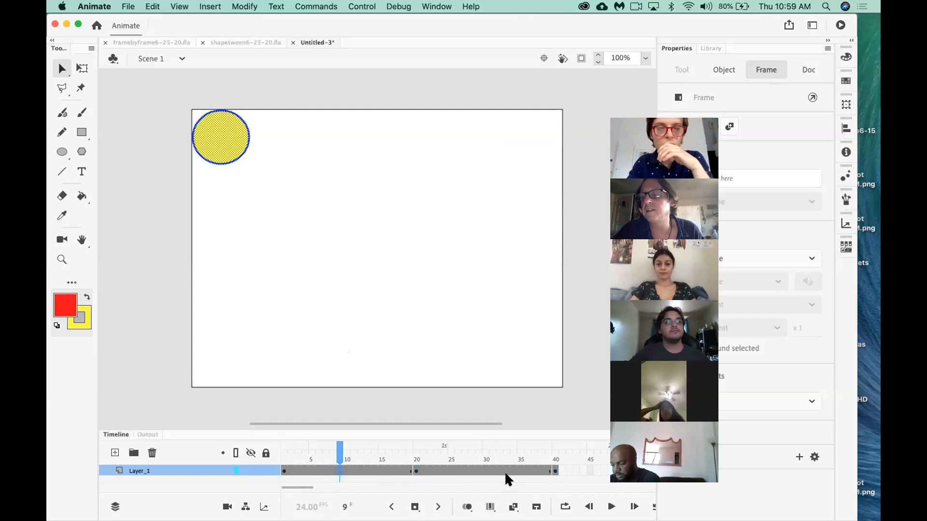
click(346, 469)
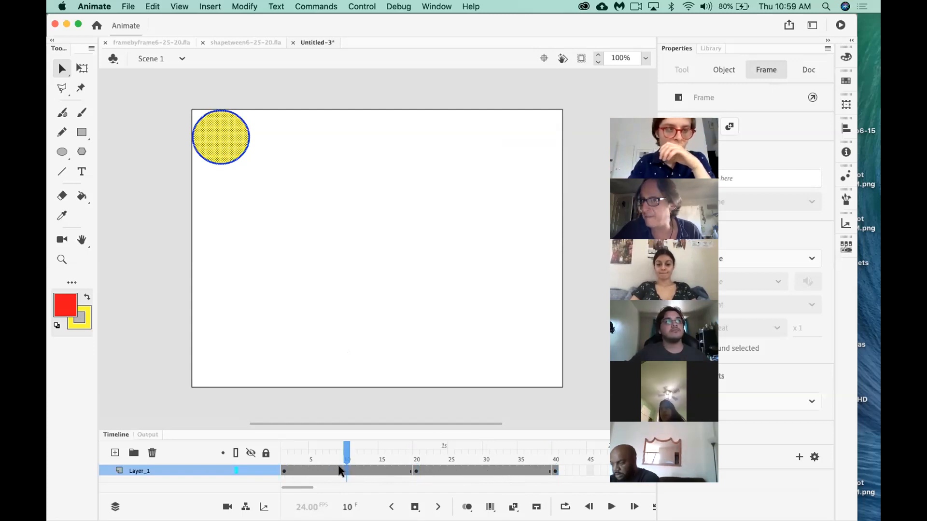
right_click(339, 469)
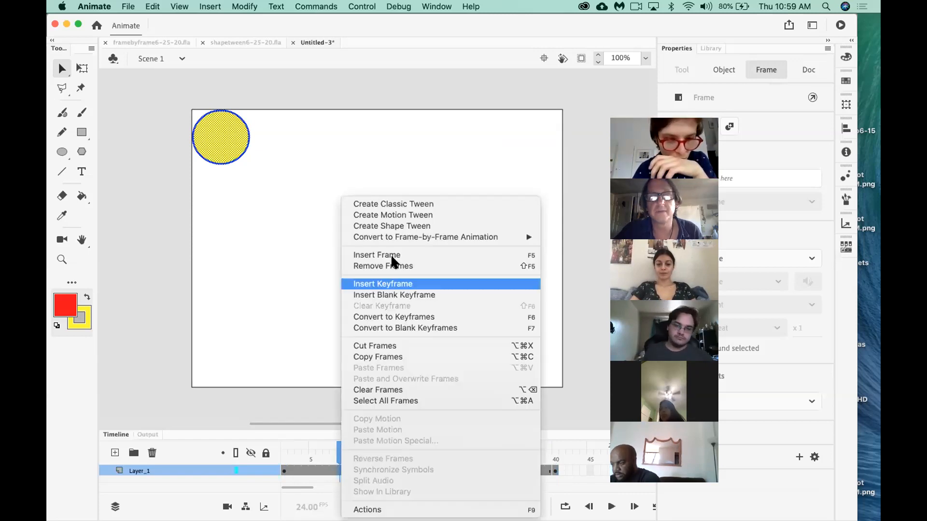
click(413, 226)
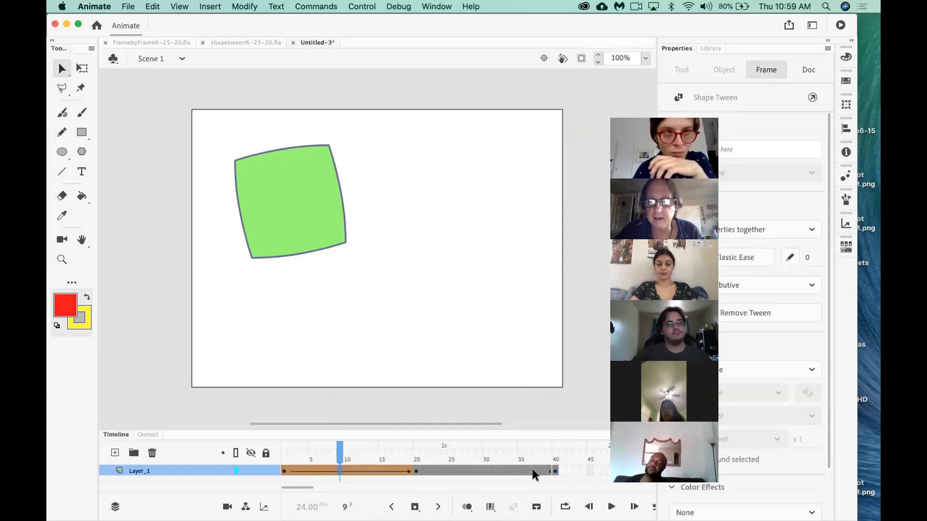
Create a shape tween between the keyframes at 20 and 40, and play the animation from frame 1
click(481, 469)
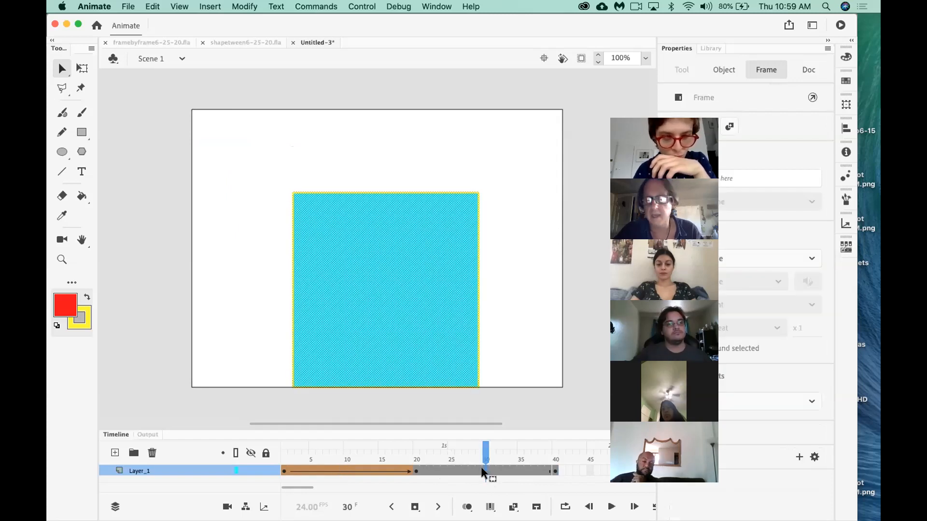
right_click(481, 468)
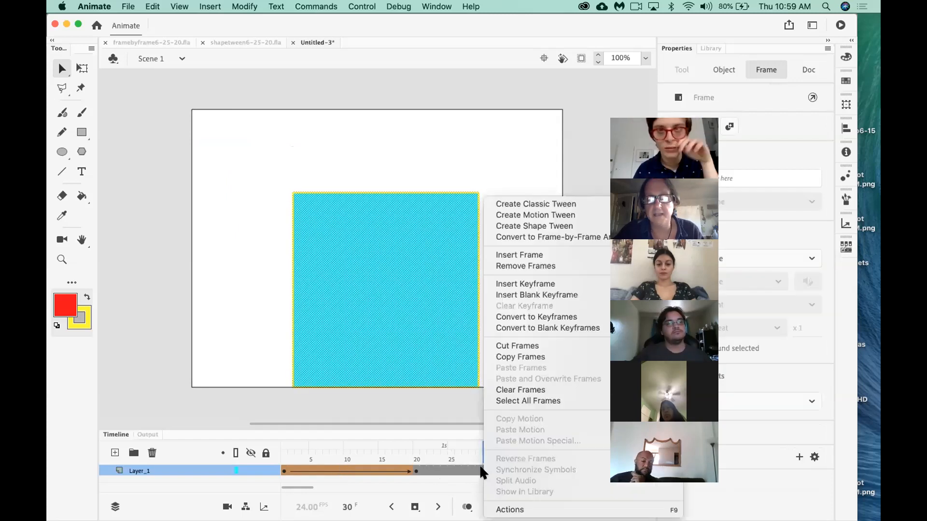
click(549, 224)
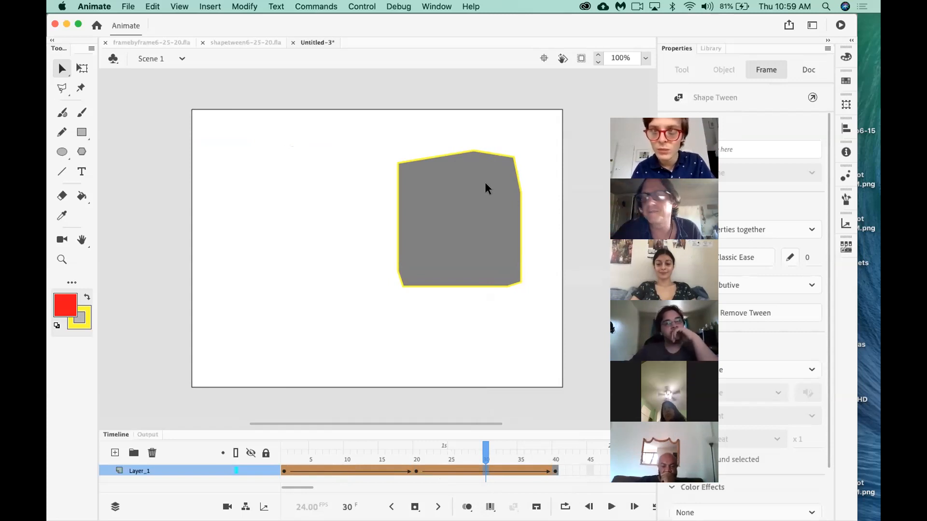
drag(484, 447, 250, 452)
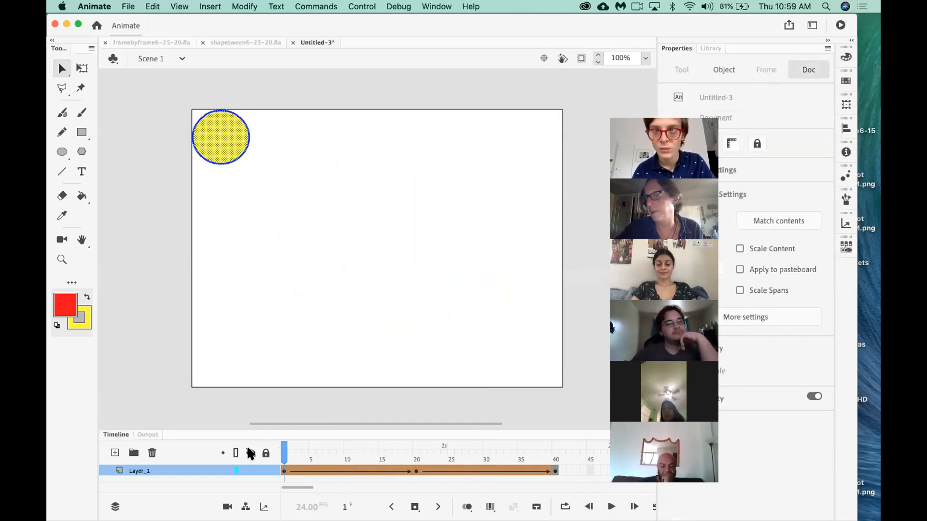
key(Return)
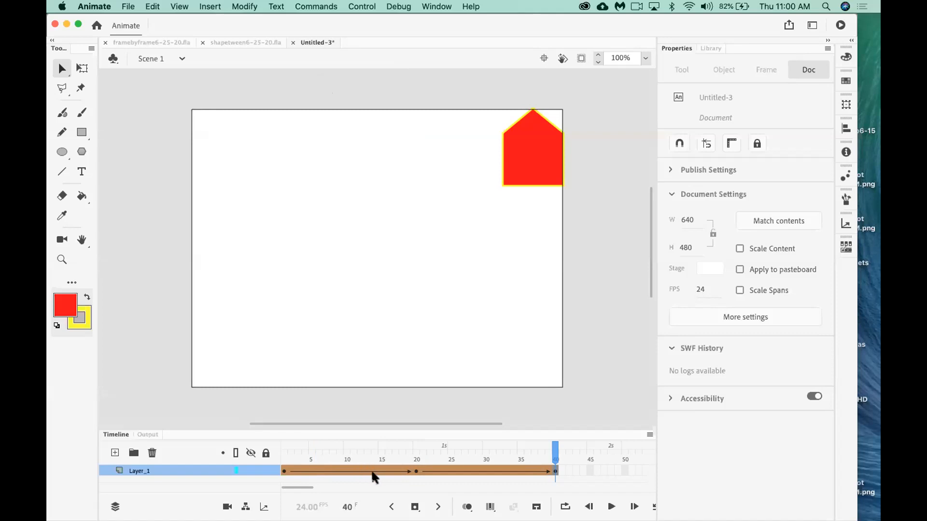
Play the whole animation from frame 1, and replay the second tween starting around frame 20
drag(292, 448, 250, 453)
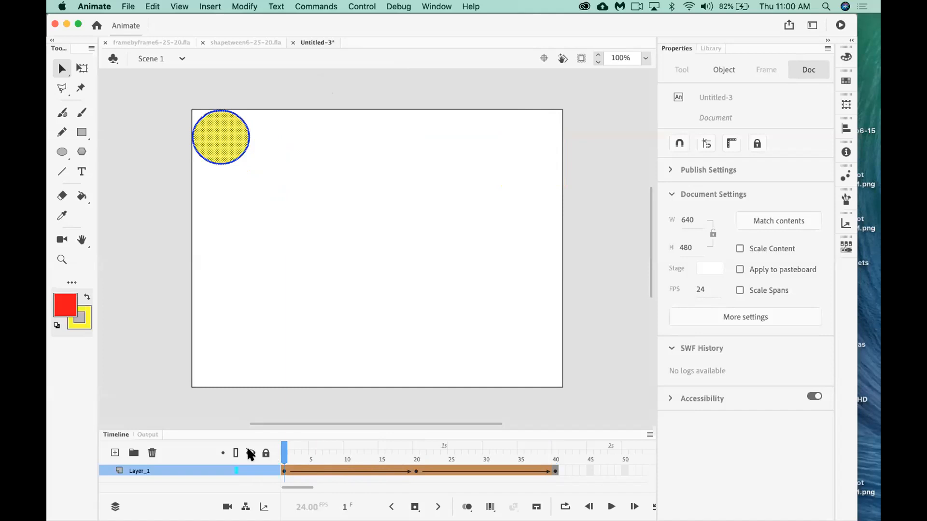
key(Return)
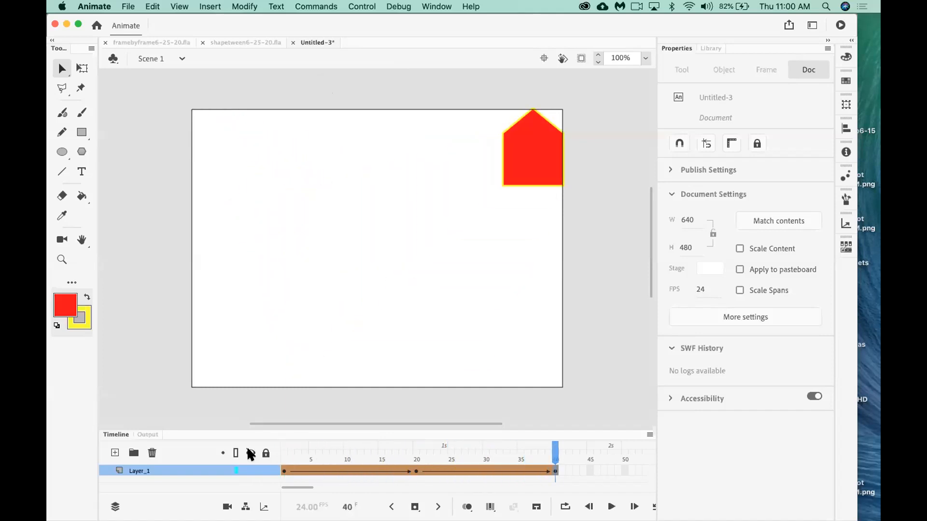
click(413, 448)
key(Return)
Step backward frame by frame from frame 40 to frame 27 to examine the cyan rectangle's morph into the red house
key(comma)
key(comma)
key(comma)
key(comma)
key(comma)
key(comma)
key(comma)
key(comma)
key(comma)
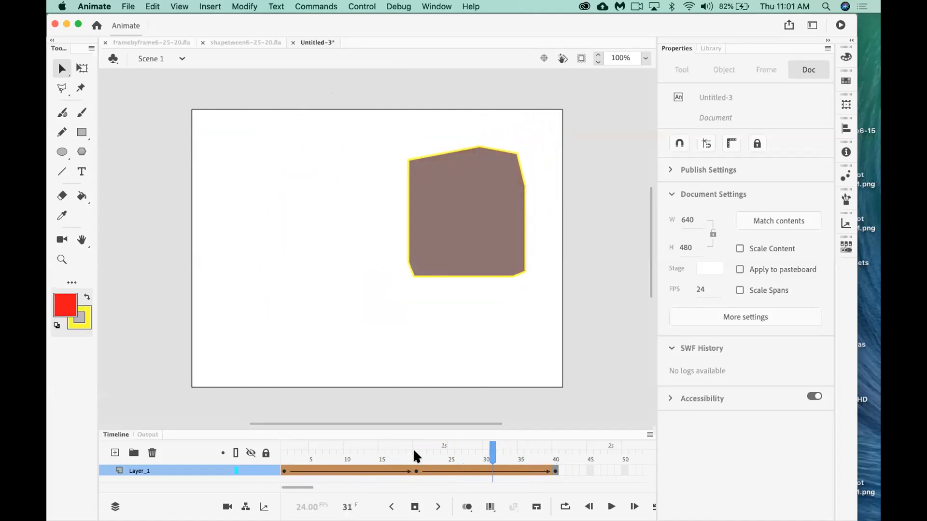
key(comma)
key(comma)
key(comma)
key(comma)
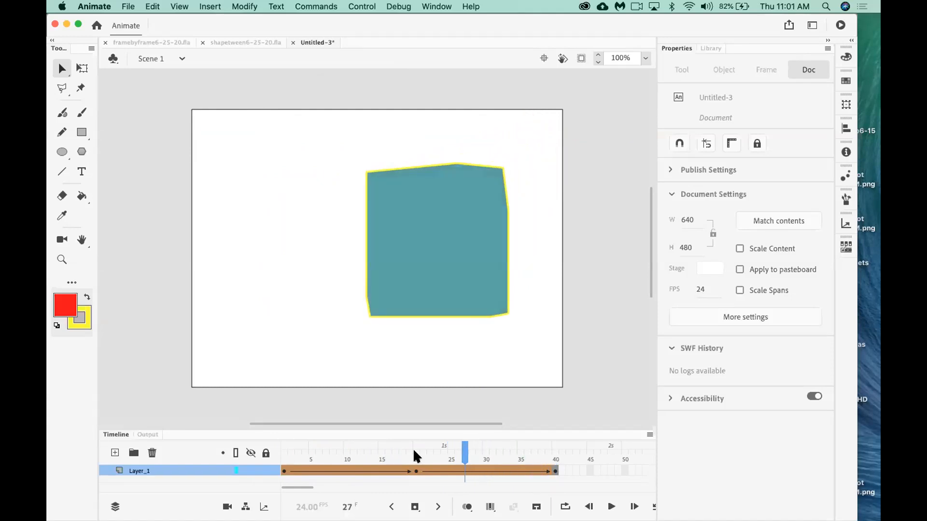
Inspect the in-between shapes of the second tween at frames 21, 27, 22 and 38
click(418, 440)
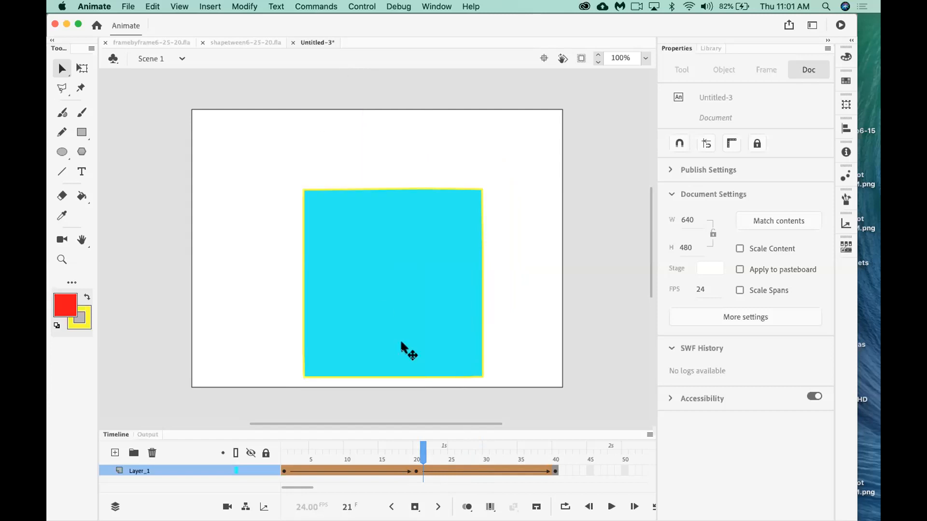
drag(422, 454, 465, 453)
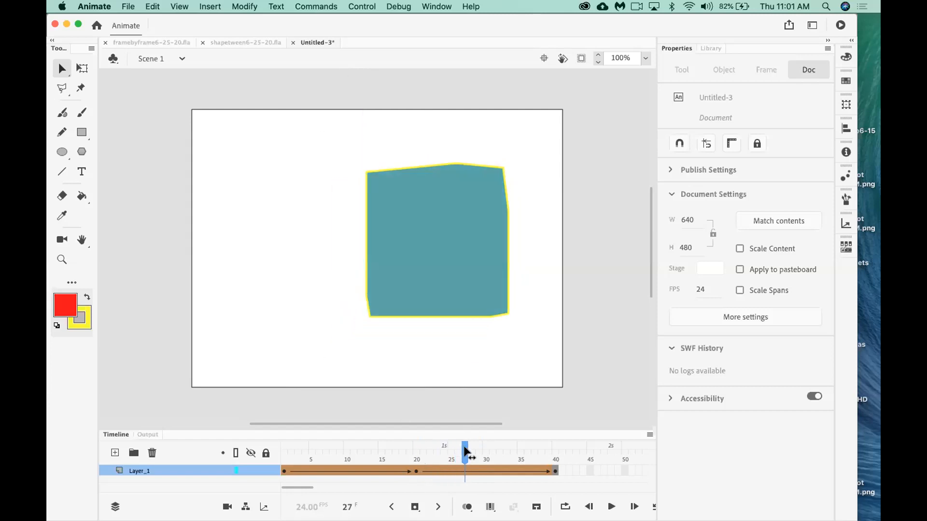
click(429, 470)
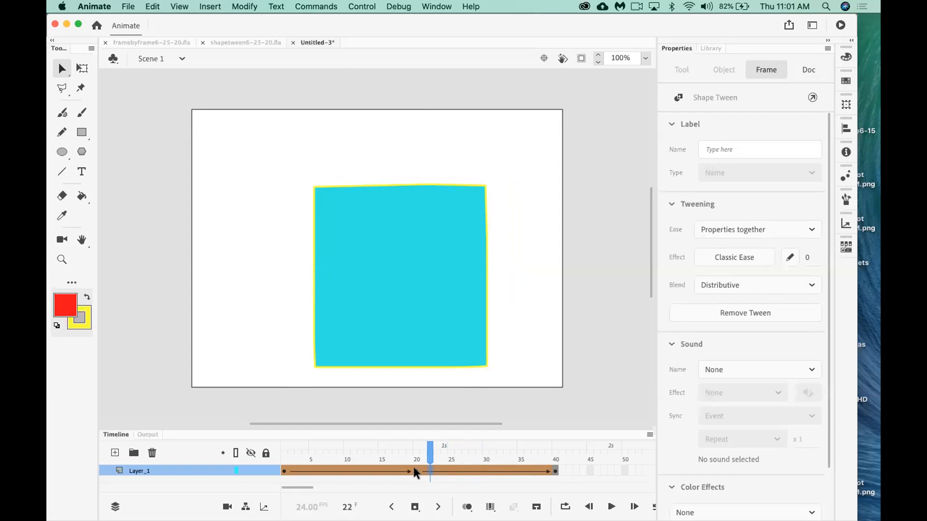
click(541, 471)
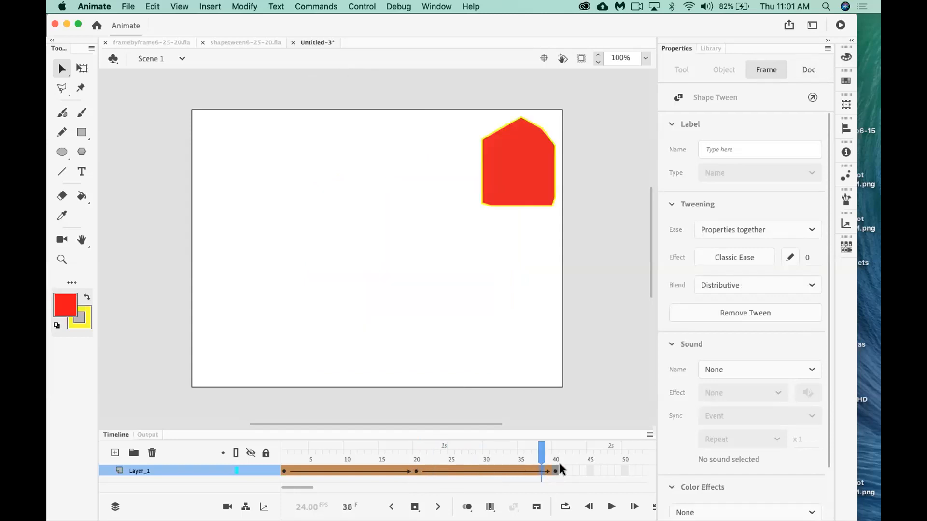
Remove frames from the second tween at frame 22 until its final keyframe sits on frame 27
click(429, 471)
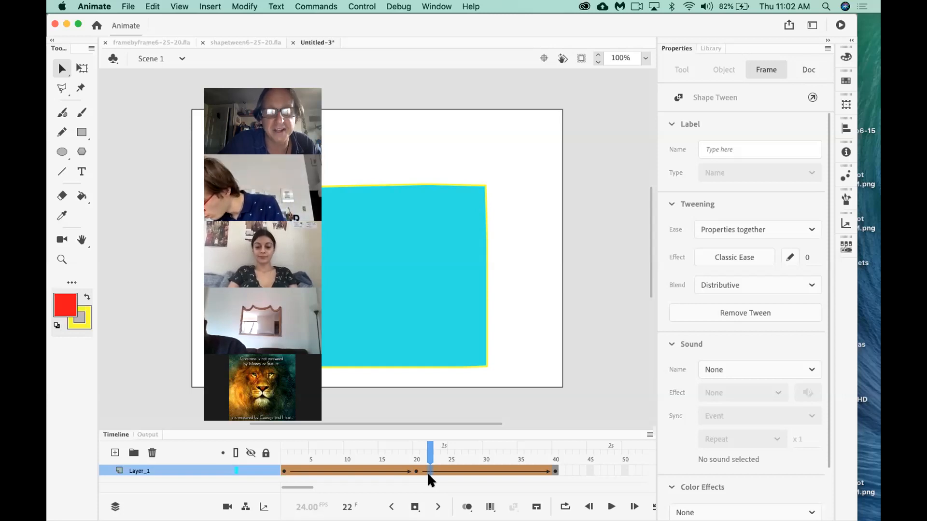
click(428, 447)
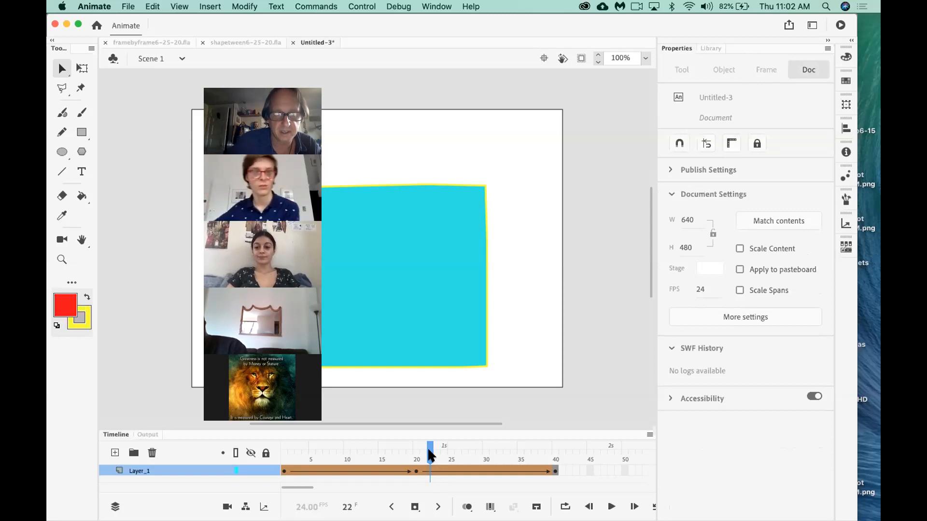
key(shift+F5)
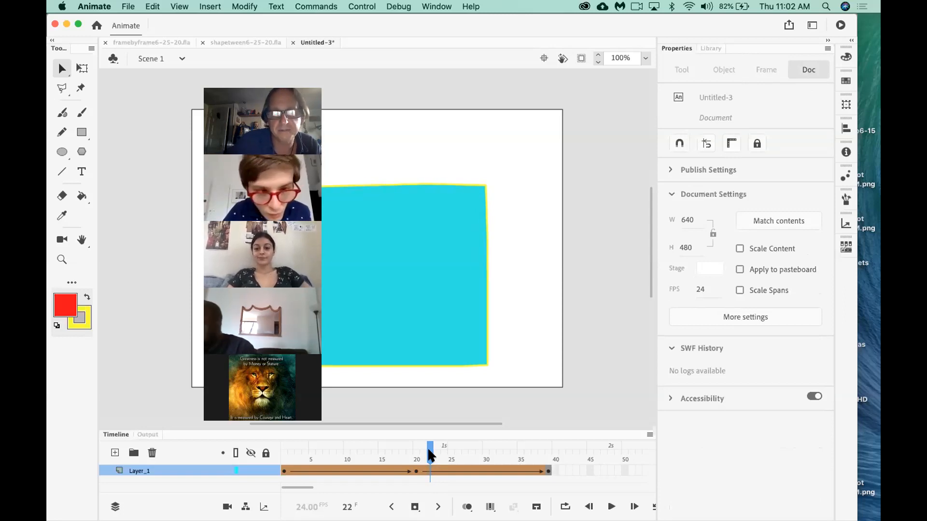
key(shift+F5)
key(shift+F5)
key(shift+F5)
key(shift+F5)
key(shift+F5)
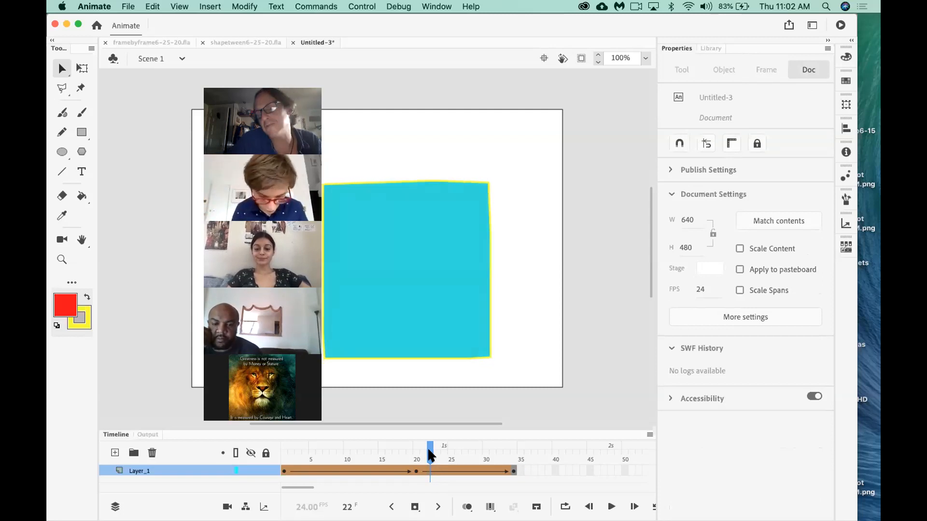
key(shift+F5)
key(shift+F5)
key(shift+F5)
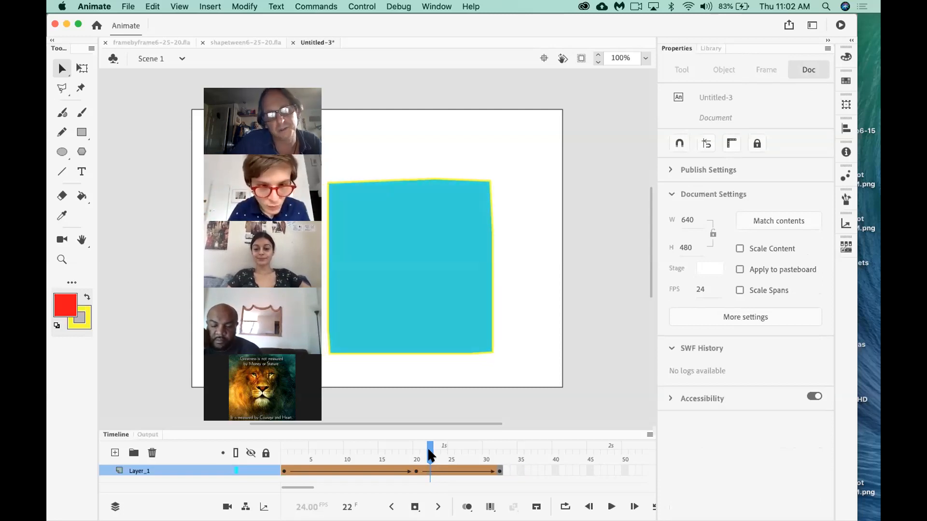
key(shift+F5)
key(shift+F5)
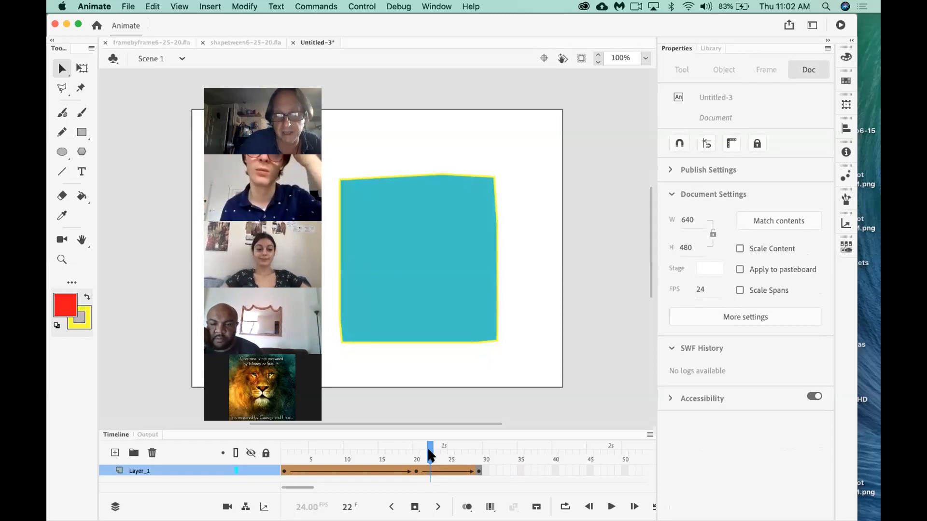
key(shift+F5)
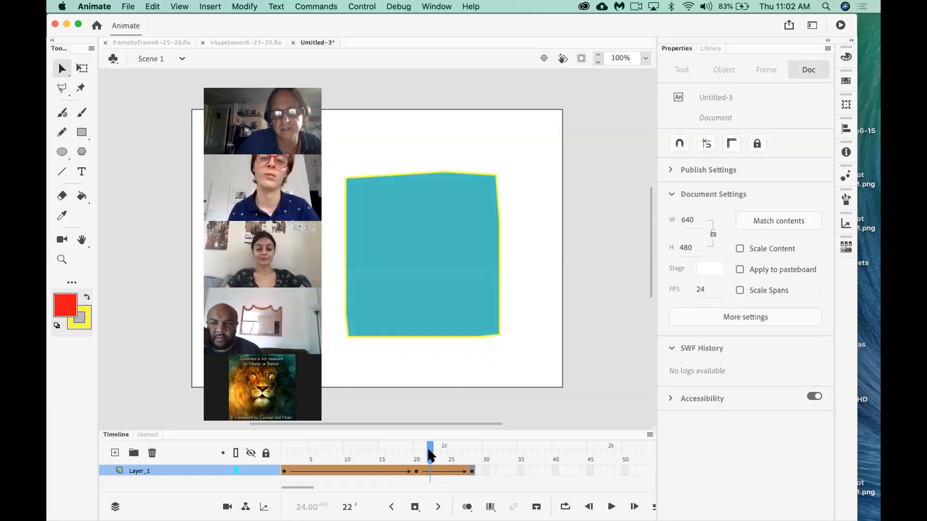
key(shift+F5)
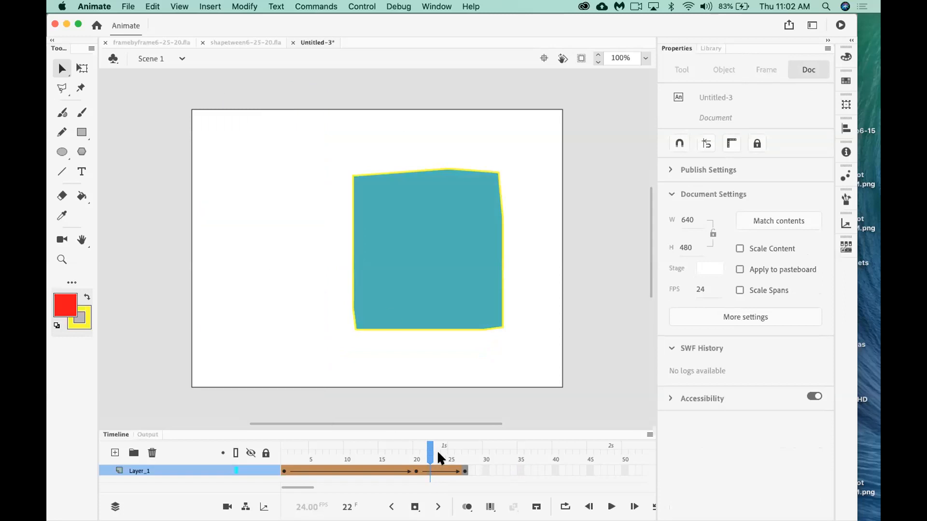
Play the animation from frame 1 to check the shortened second tween
drag(430, 456, 234, 441)
key(Return)
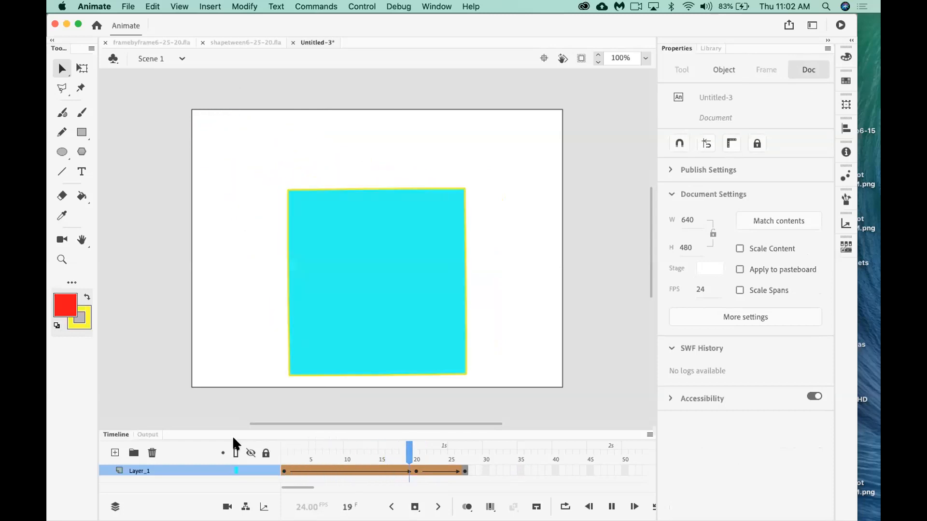
key(Return)
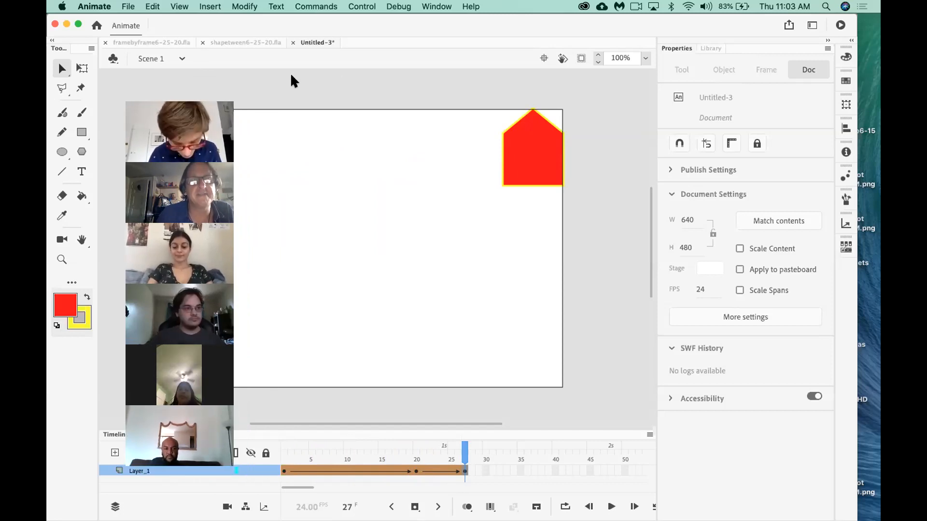
Remove more frames from the second tween at frame 21 until the last keyframe sits on frame 23
click(422, 471)
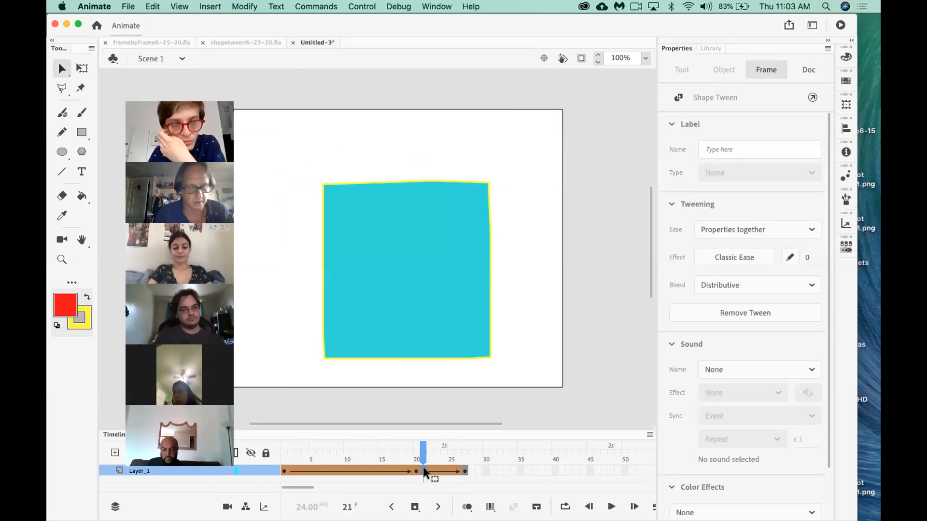
key(shift+F5)
key(shift+F5)
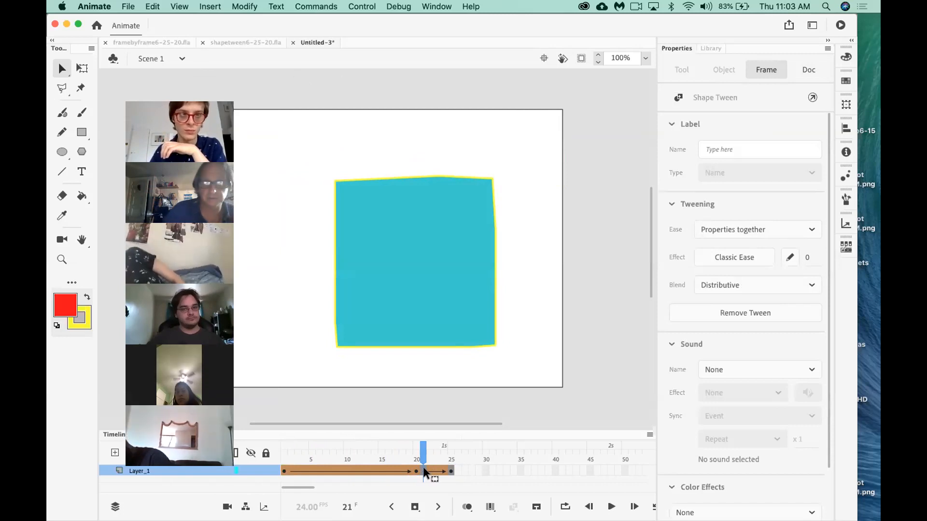
key(shift+F5)
key(shift+F5)
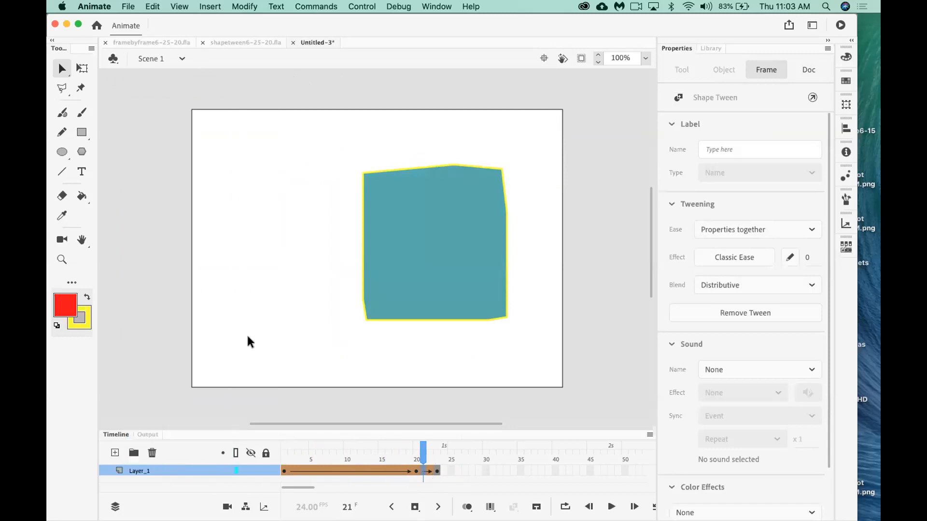
Rewind to frame 1 and play the animation to examine the faster change into the red house
drag(335, 457, 193, 456)
key(Return)
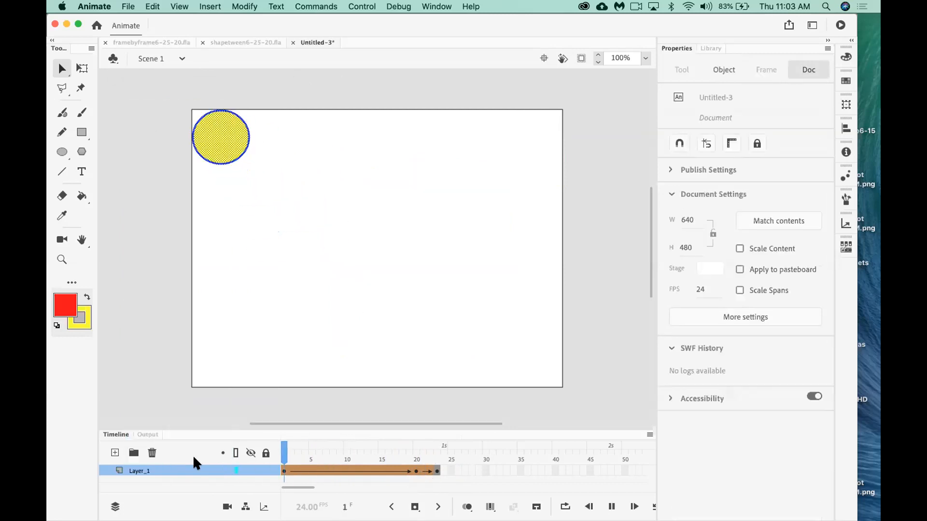
key(Return)
key(Return)
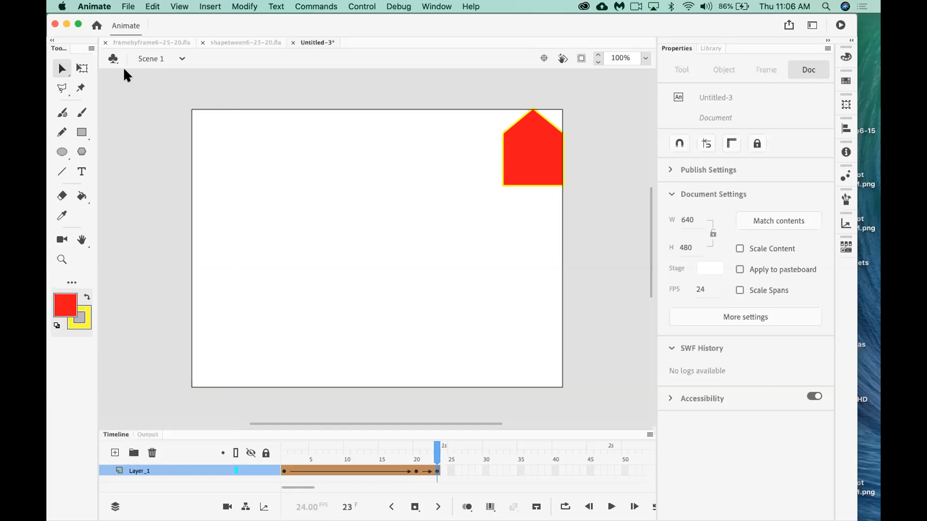
Create a new Standard Character Animation document of 640 x 480 pixels at 24 fps, using ActionScript 3.0
click(128, 7)
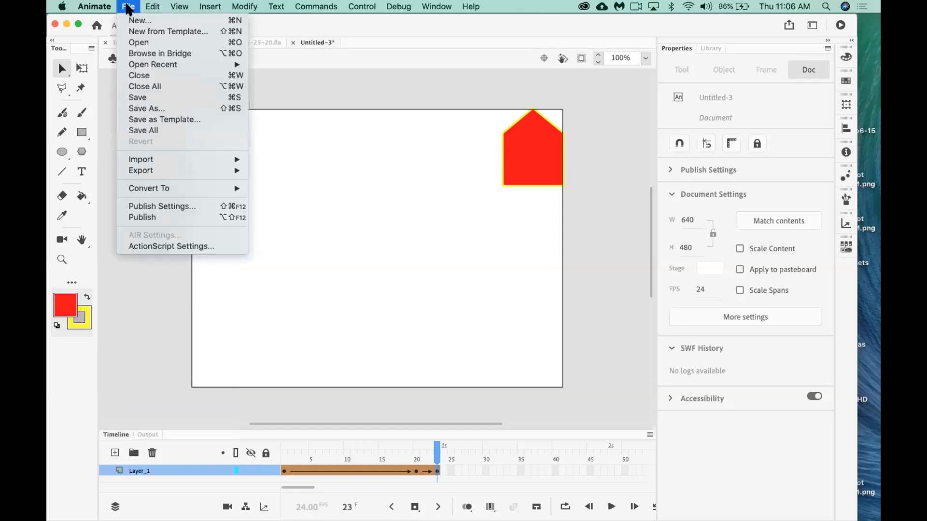
click(131, 20)
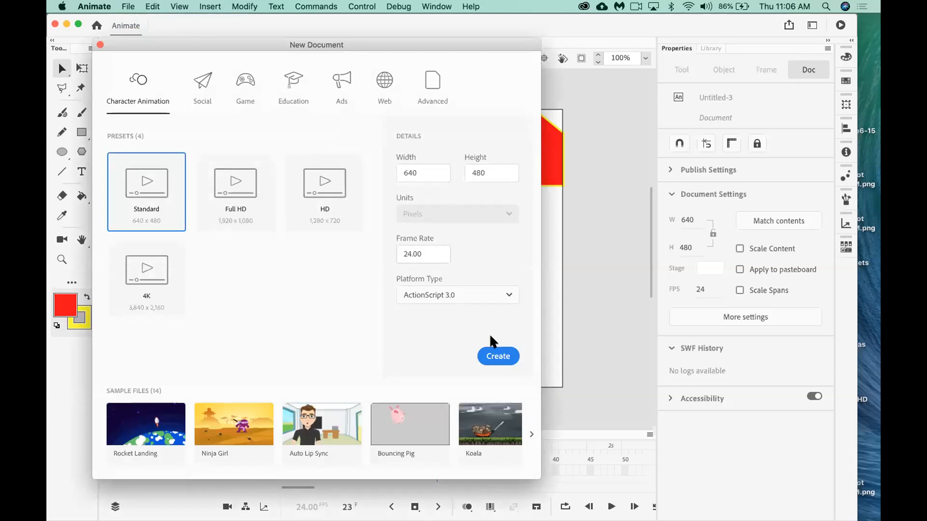
click(500, 358)
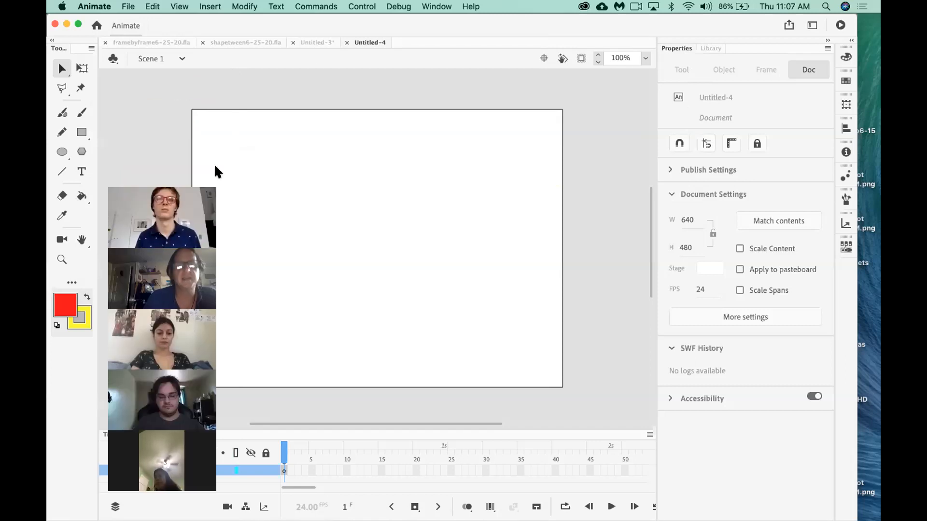
Switch to the Small Screen workspace and briefly expand and collapse its Properties and Library panels
click(436, 6)
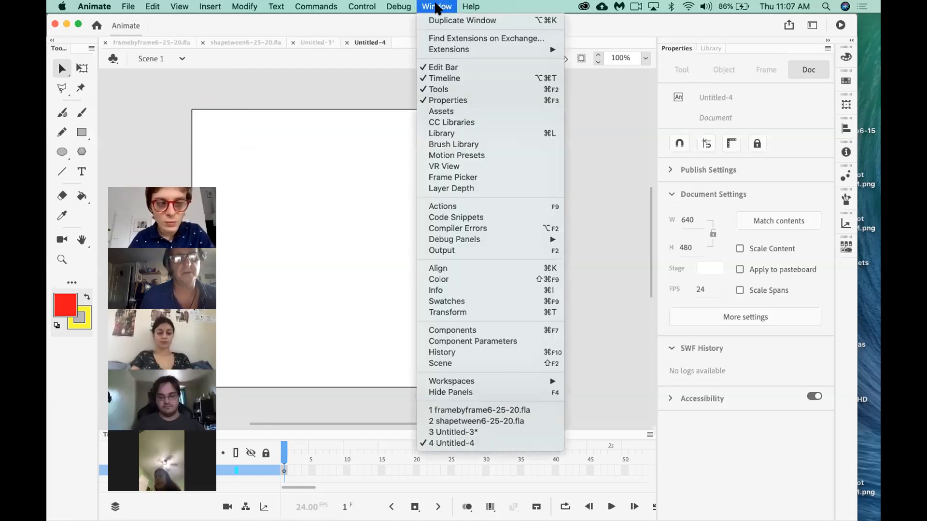
mouse_move(491, 382)
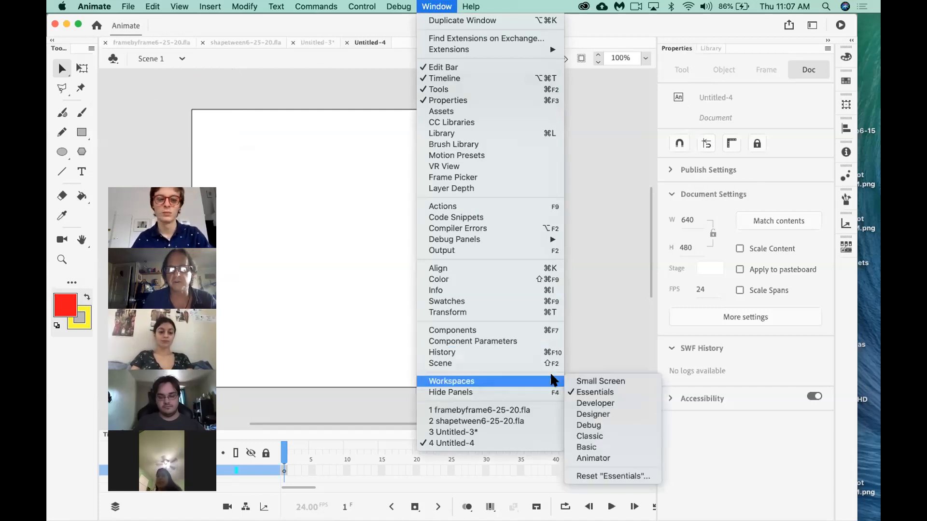
click(600, 379)
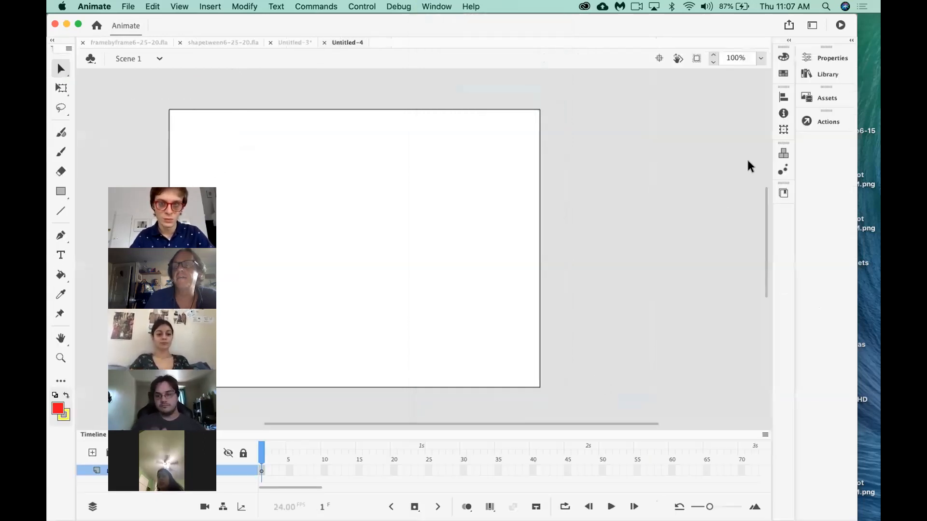
click(826, 57)
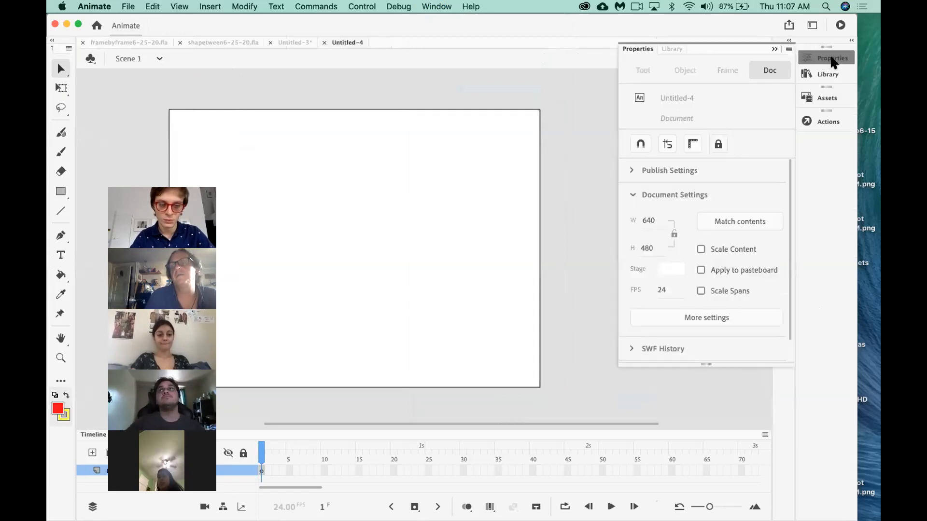
click(831, 58)
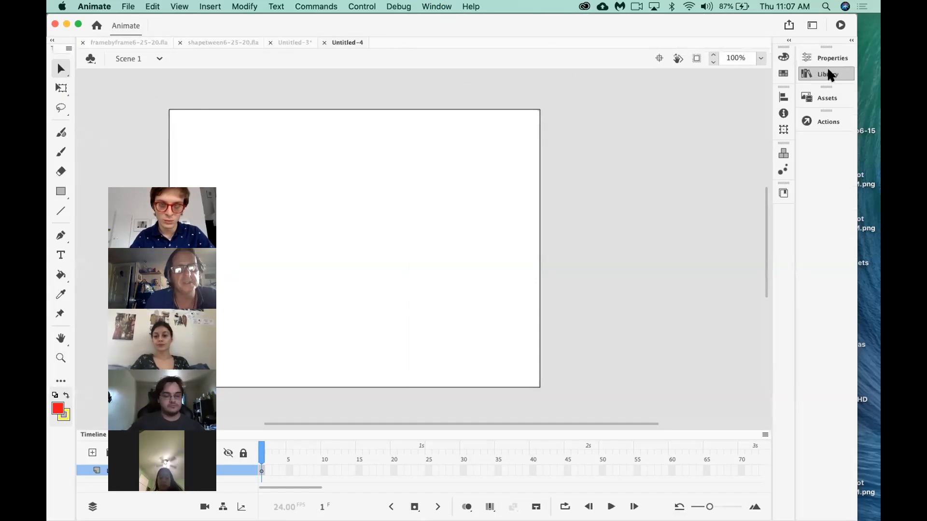
click(827, 73)
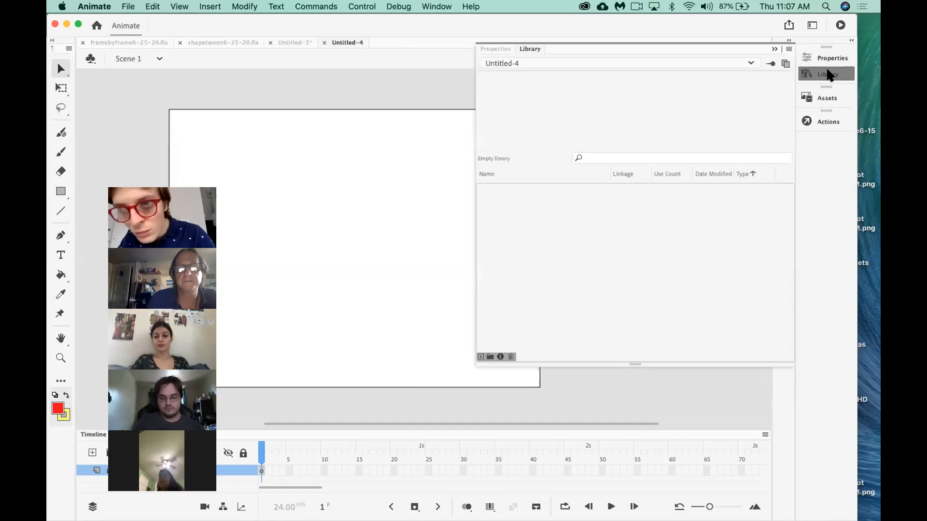
click(827, 73)
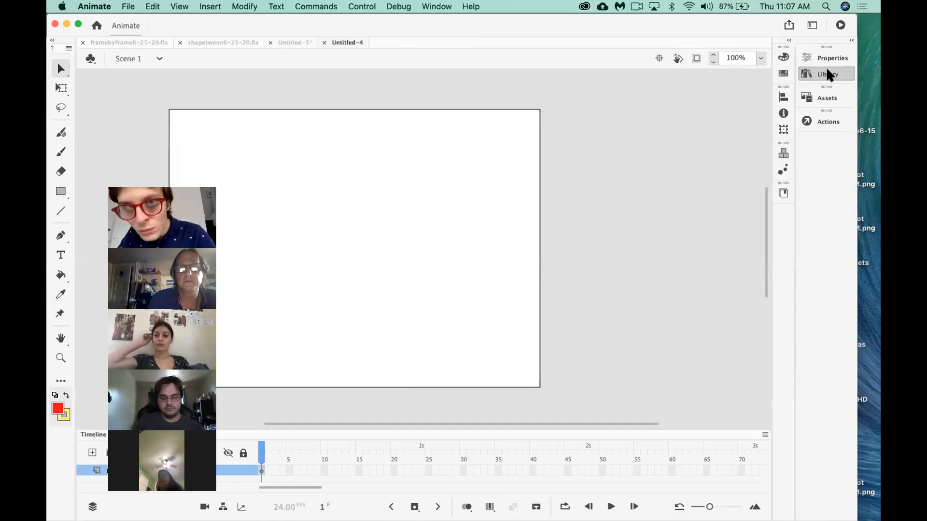
Switch the workspace back to Essentials
click(438, 6)
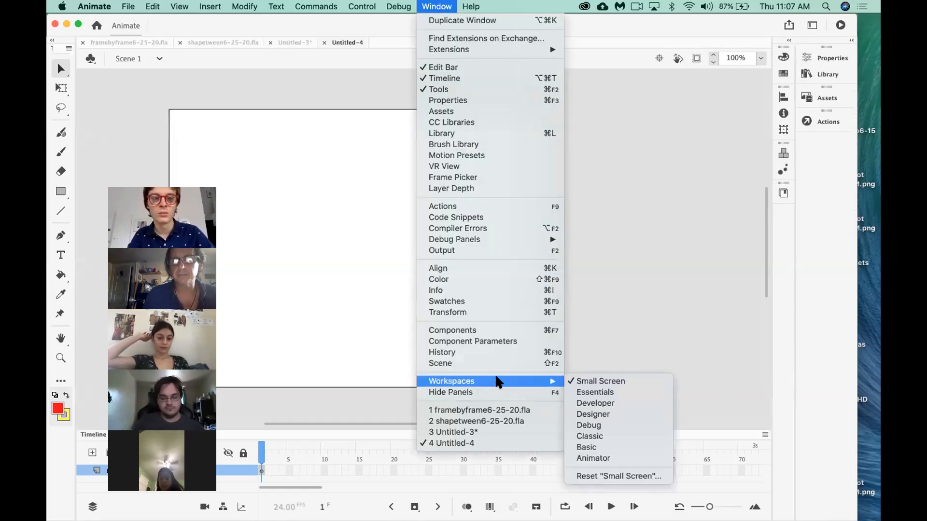
click(585, 392)
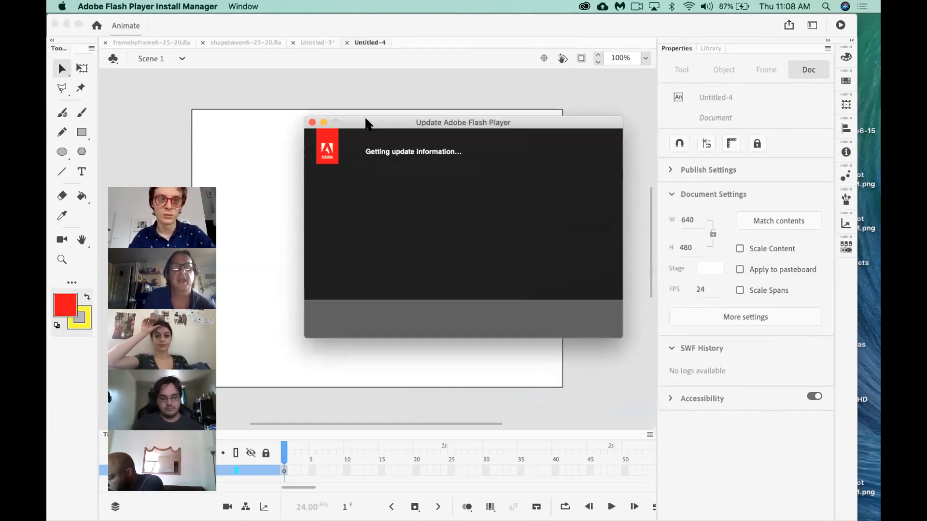
Close the Adobe Flash Player update window without downloading the update
drag(365, 119, 518, 120)
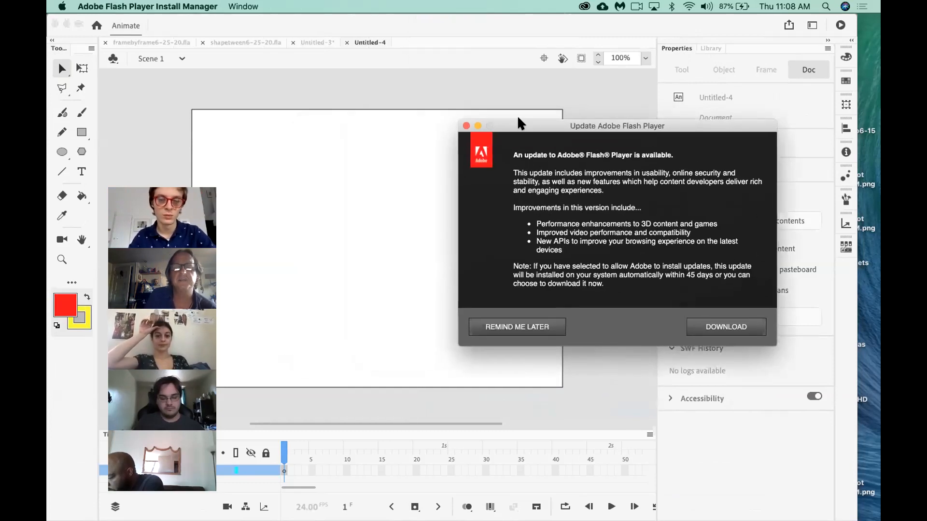
click(465, 125)
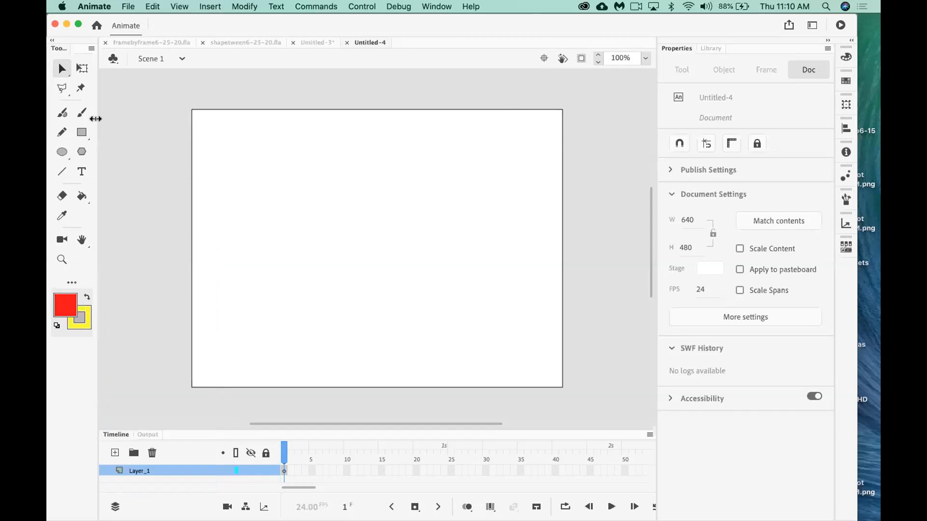
Draw a red rectangle with a yellow stroke, about 139 x 121 px, in the stage's lower-left corner and select its fill and stroke
click(79, 130)
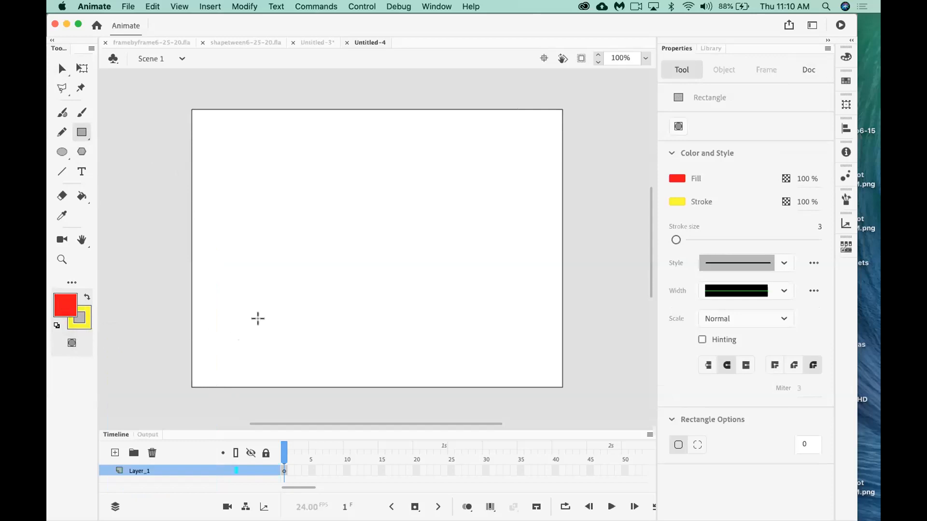
drag(269, 316, 188, 386)
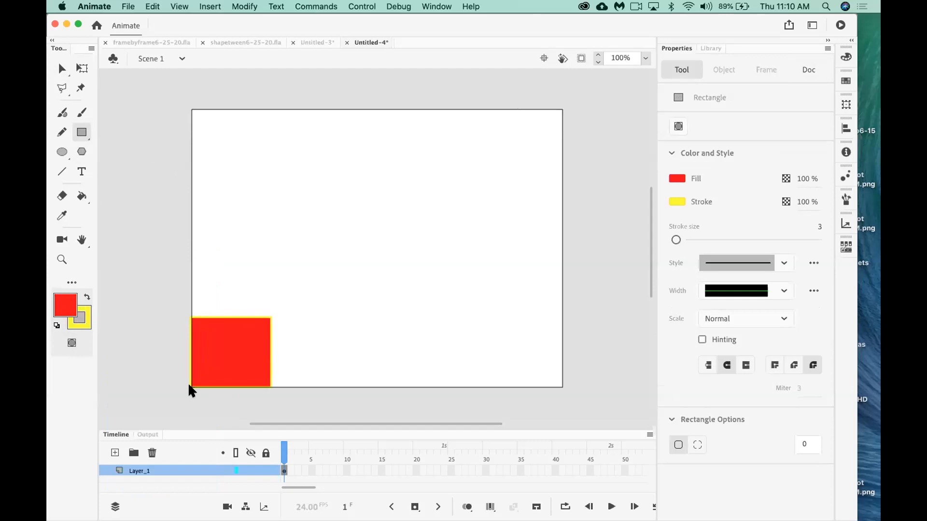
click(61, 72)
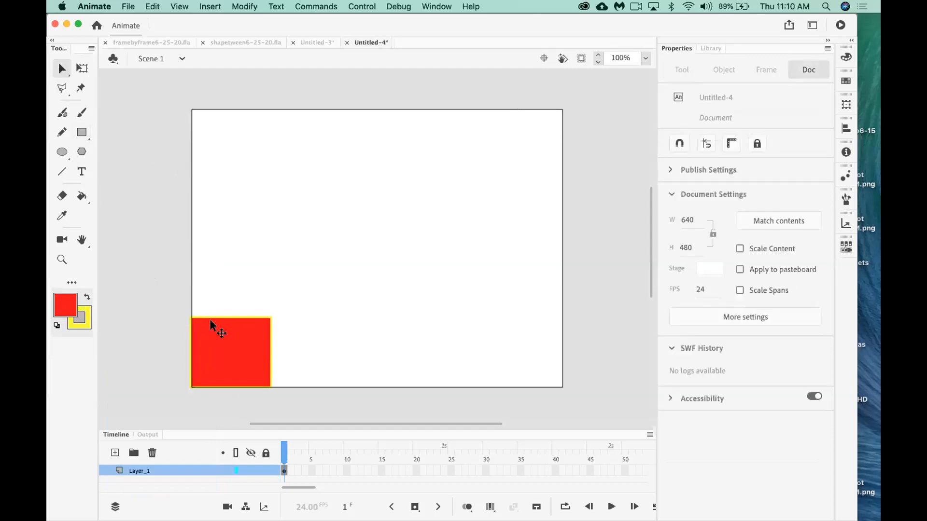
double_click(227, 360)
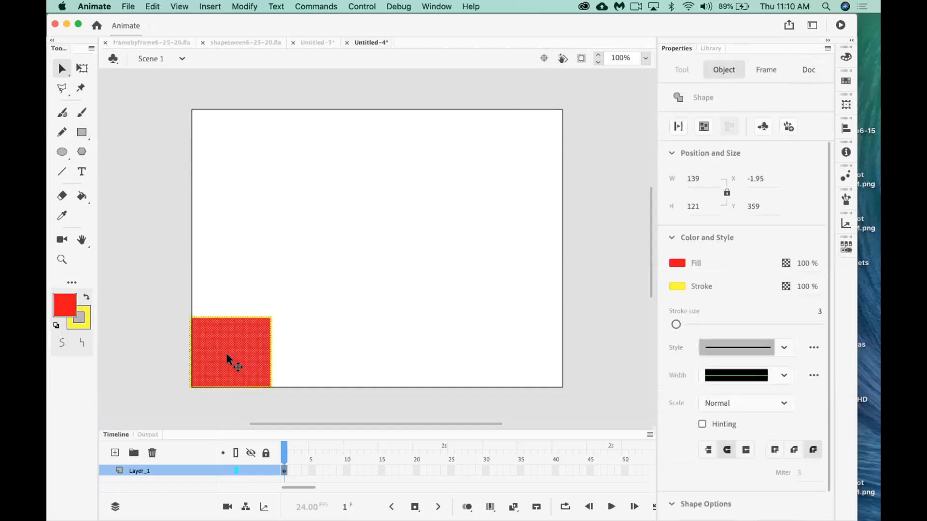
Move only the rectangle's red fill away from its outline toward the middle of the stage, and undo the move
click(259, 247)
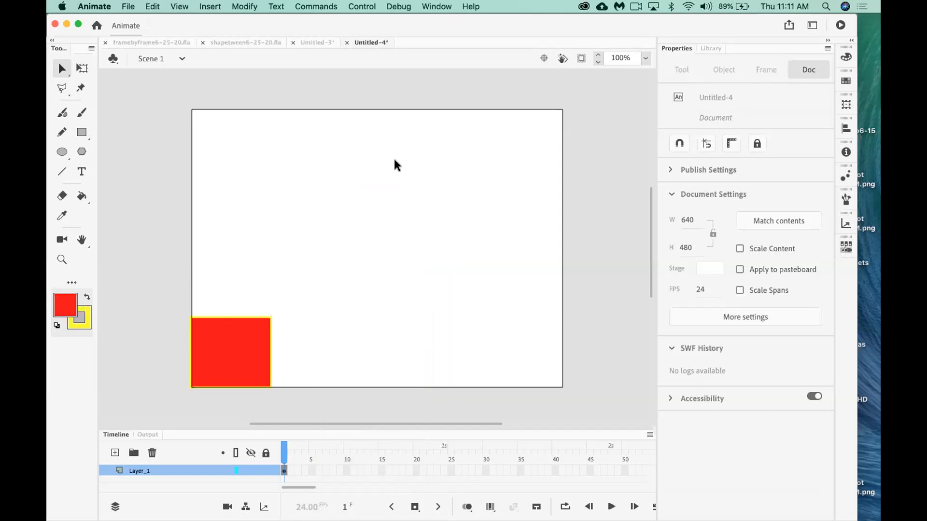
click(228, 346)
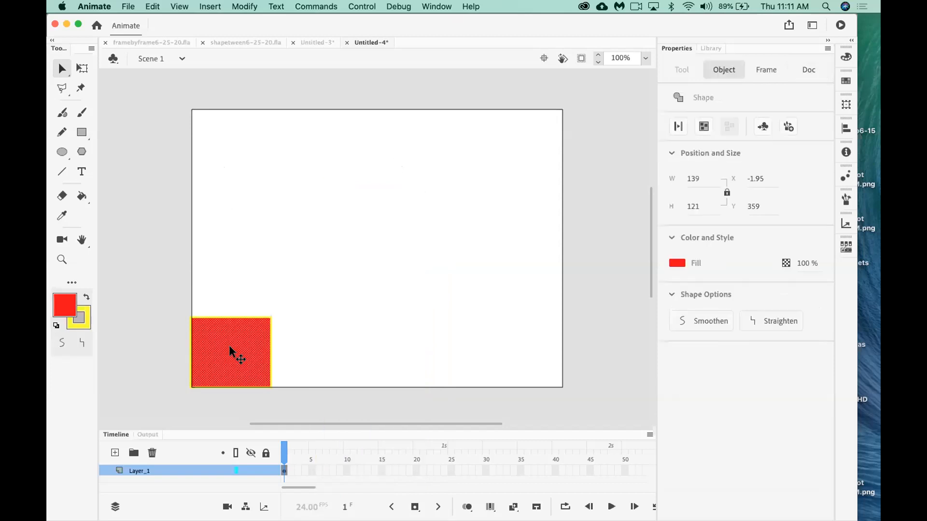
drag(230, 347, 349, 347)
key(super+z)
click(346, 340)
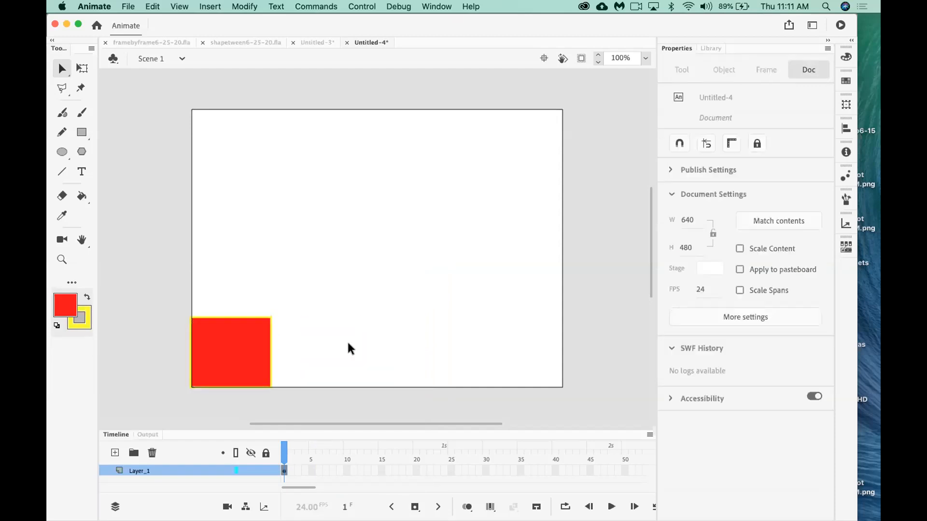
Delete only the rectangle's yellow stroke, and undo the deletion
double_click(245, 344)
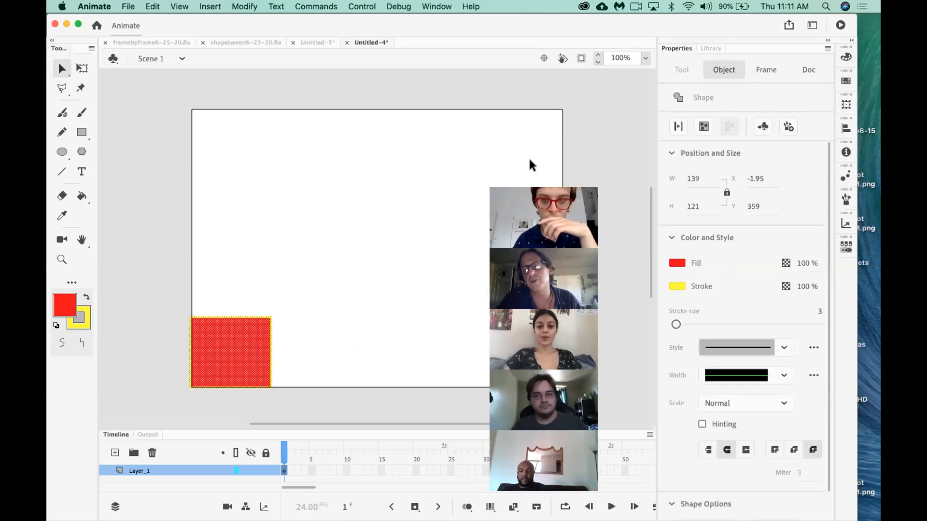
click(368, 252)
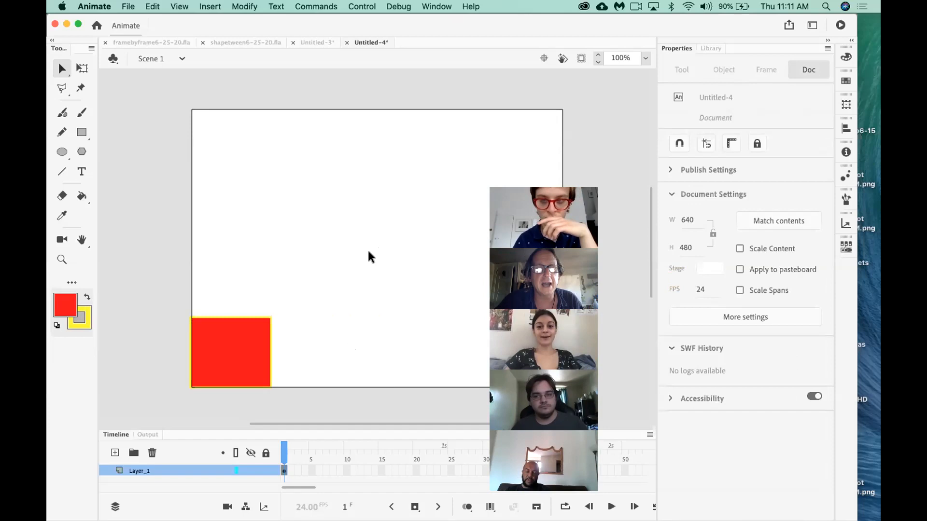
double_click(271, 369)
key(Delete)
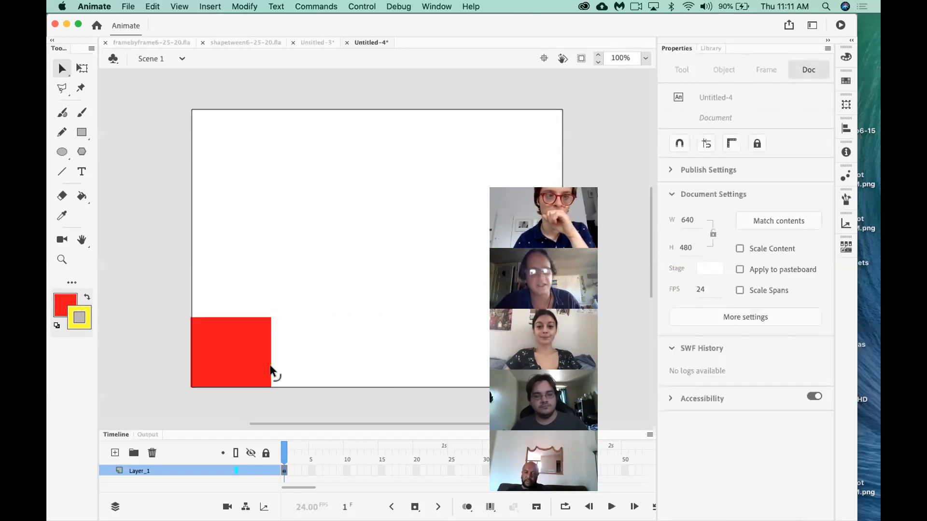
key(super+z)
click(298, 362)
Convert the rectangle's fill and stroke together into a Graphic symbol named rectangle
double_click(252, 356)
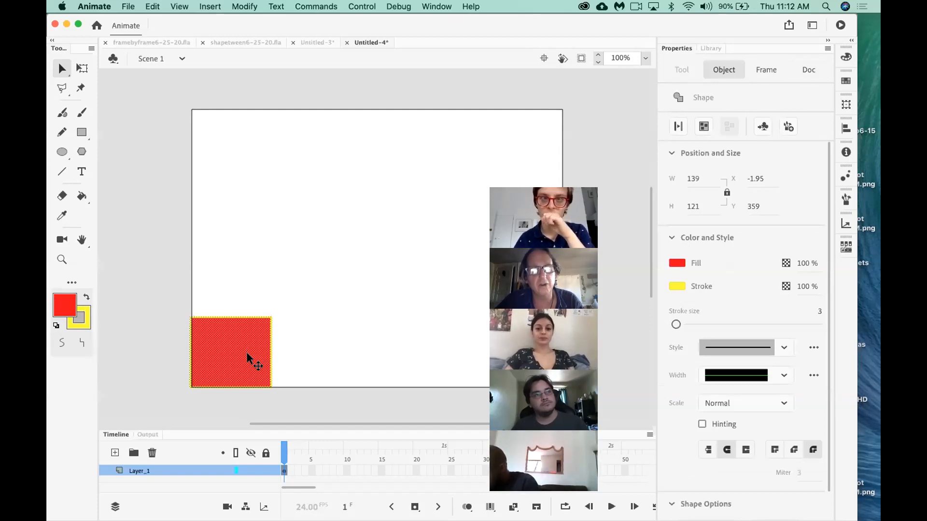
right_click(247, 351)
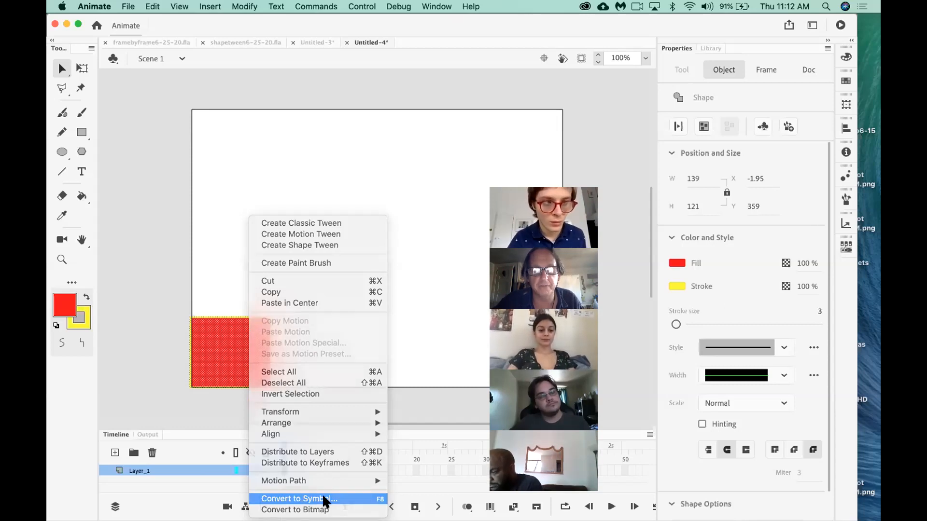
click(324, 500)
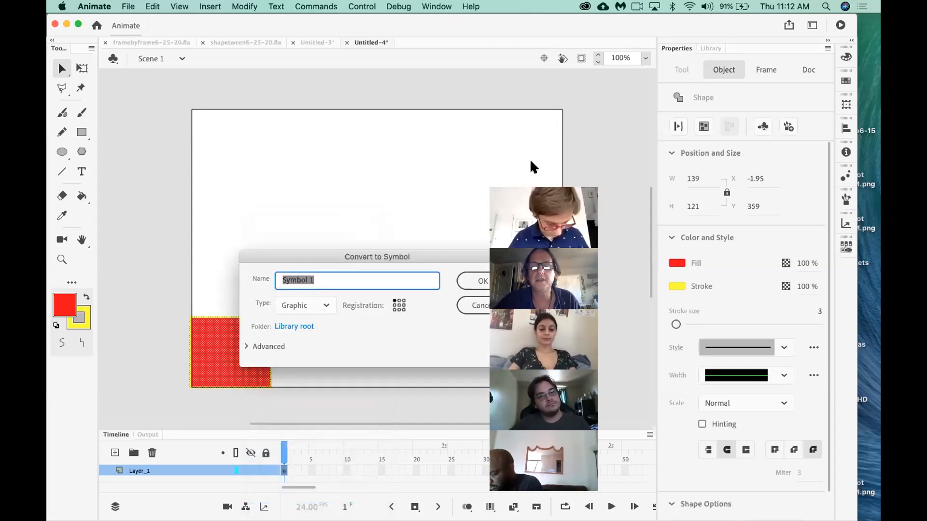
click(487, 154)
drag(439, 254, 391, 145)
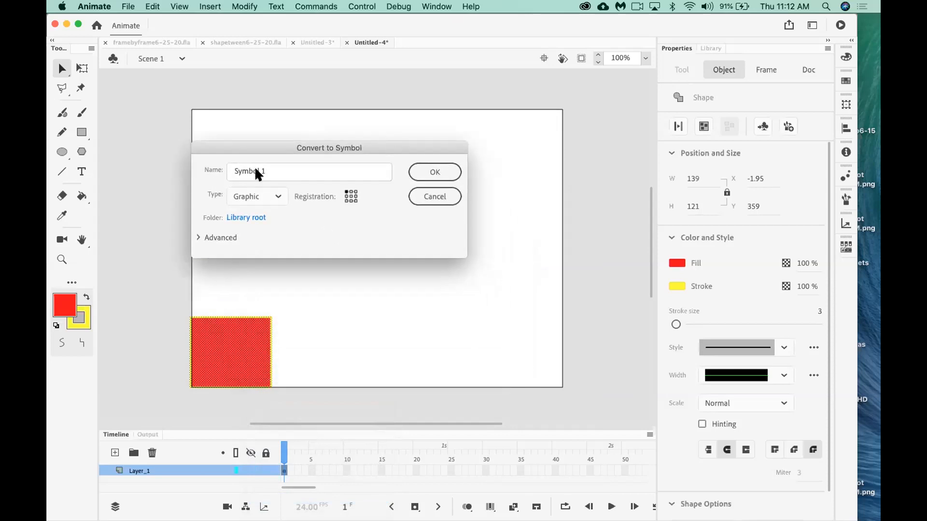
drag(273, 168, 246, 168)
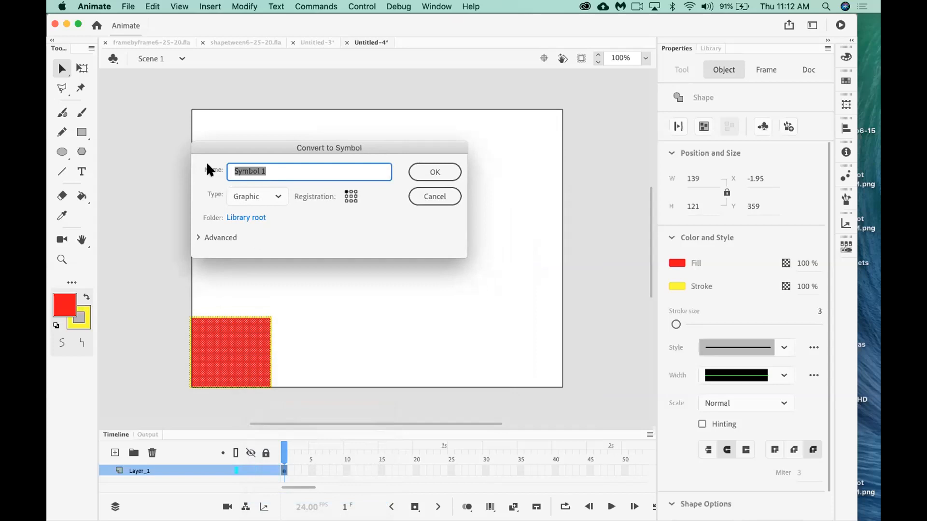
text(rectangle)
click(277, 193)
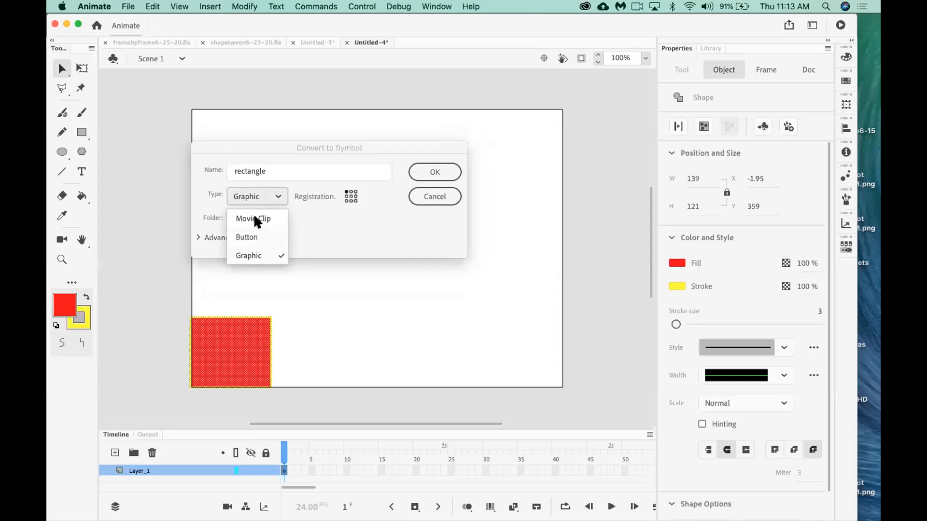
click(257, 256)
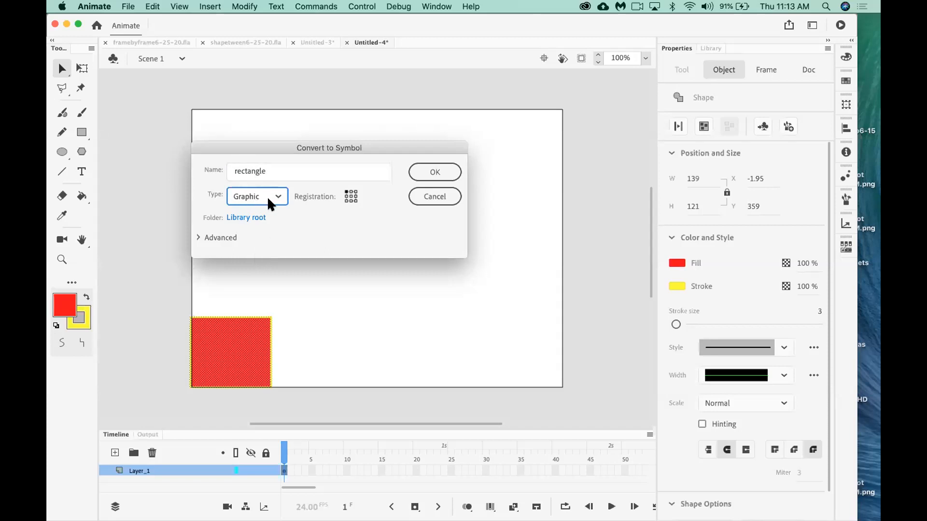
click(437, 174)
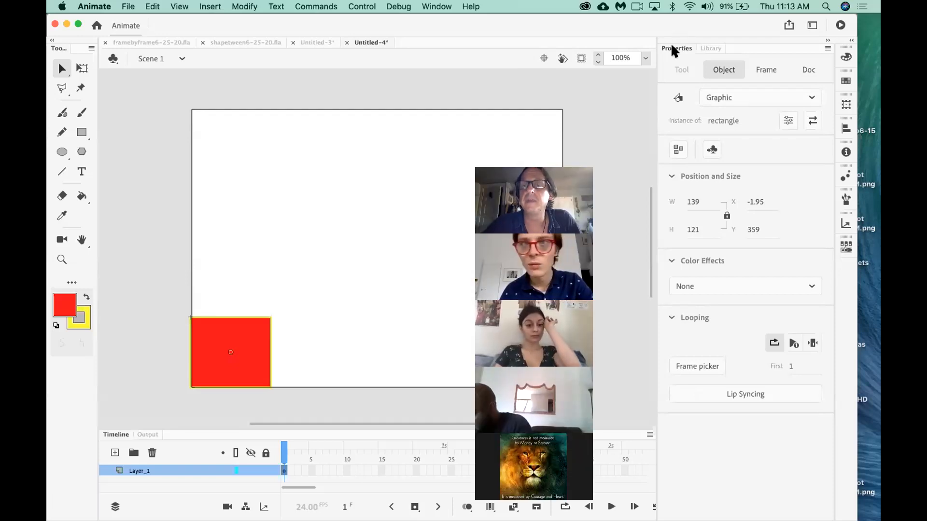
View the rectangle symbol in the Library, and check the Library again in the Small Screen workspace
click(708, 46)
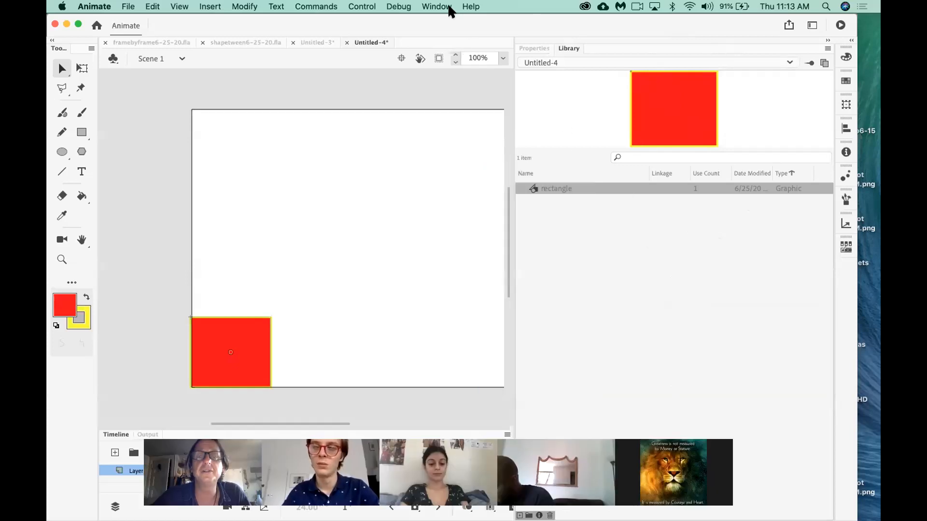
click(448, 6)
mouse_move(487, 382)
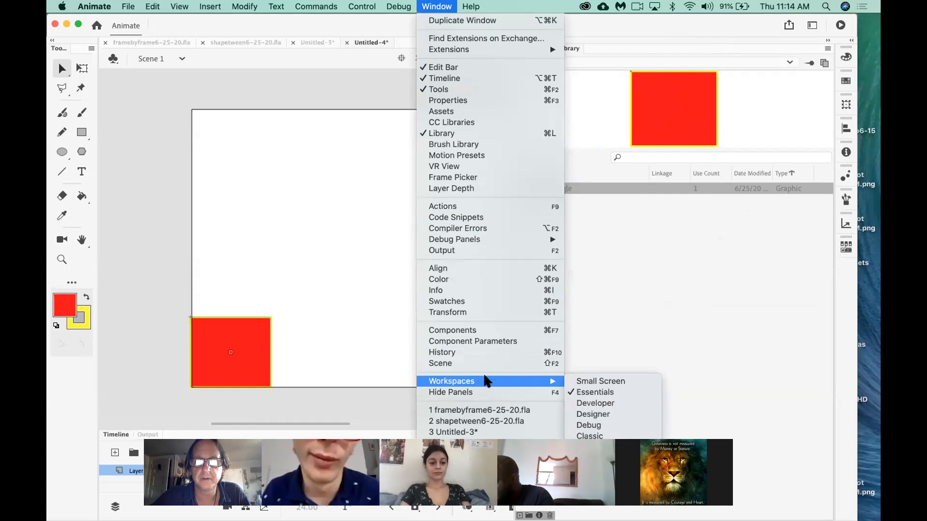
click(595, 380)
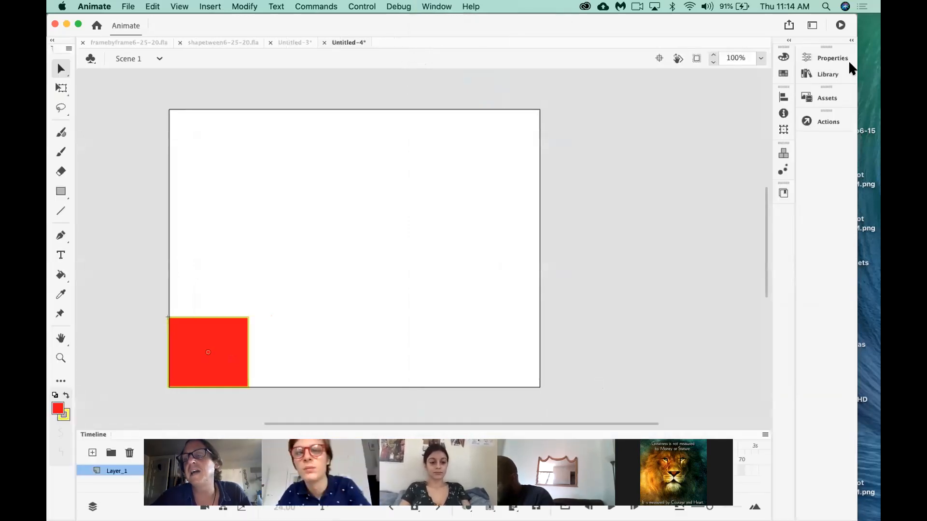
click(837, 73)
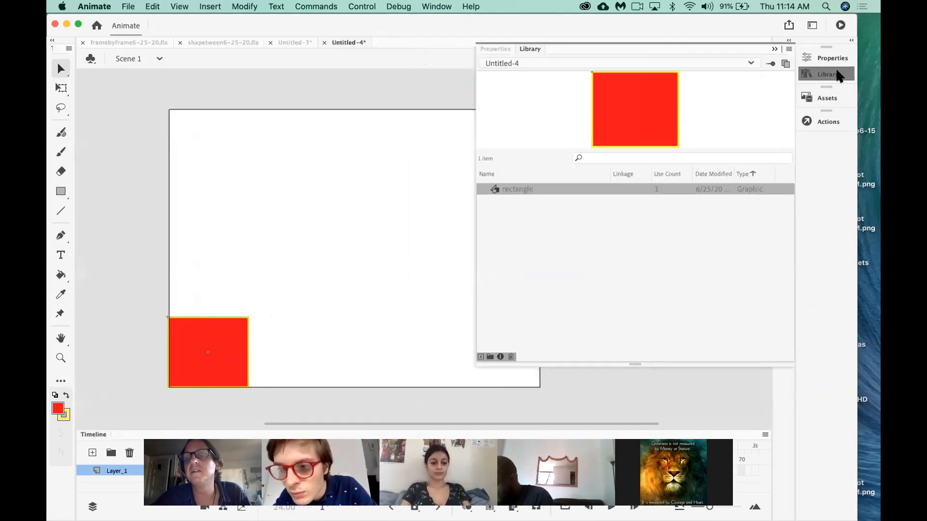
click(836, 72)
Return to the Essentials workspace and narrow the Library panel until the whole stage is visible
click(448, 7)
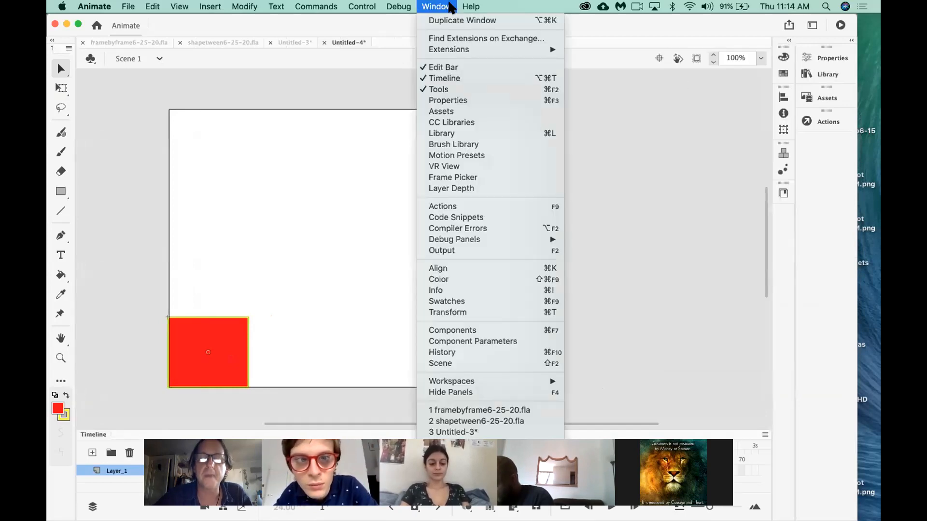
mouse_move(562, 381)
click(591, 388)
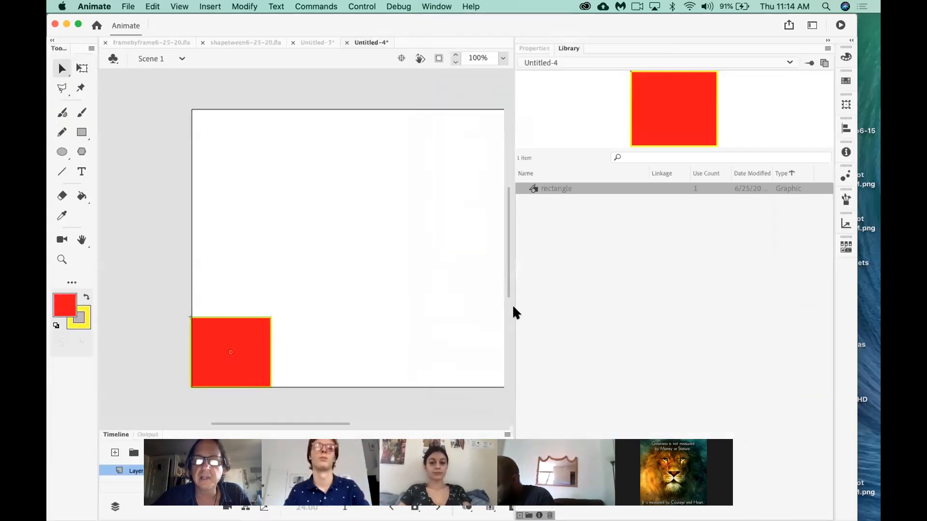
drag(511, 306, 657, 304)
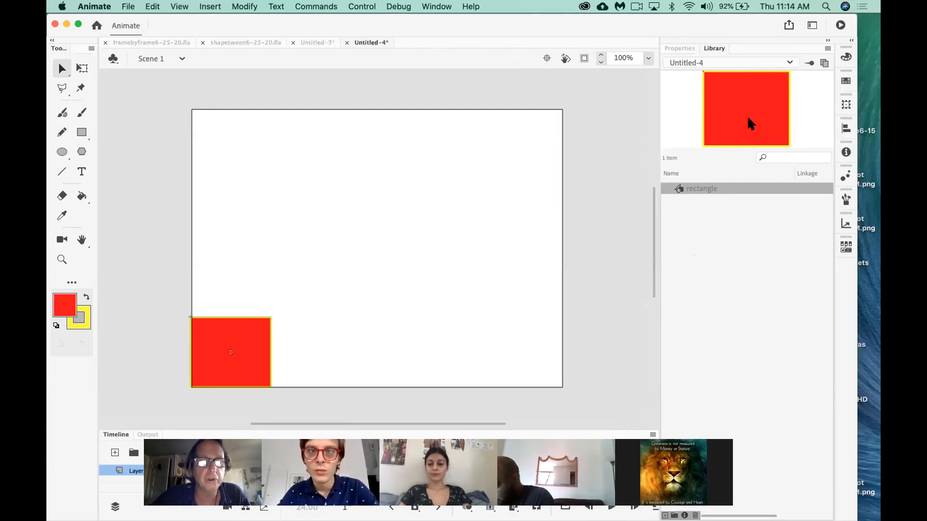
Reselect the rectangle symbol instance on the stage and examine its object properties
click(682, 49)
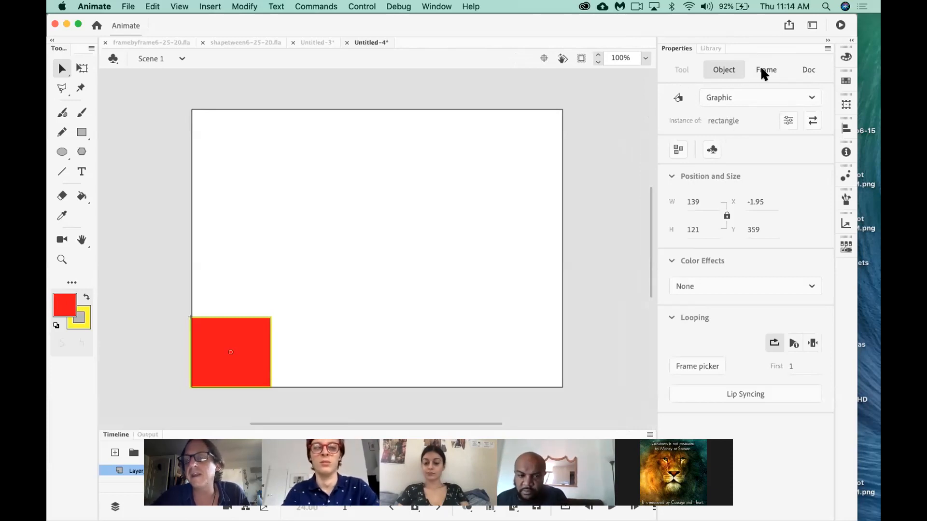
click(529, 256)
click(258, 347)
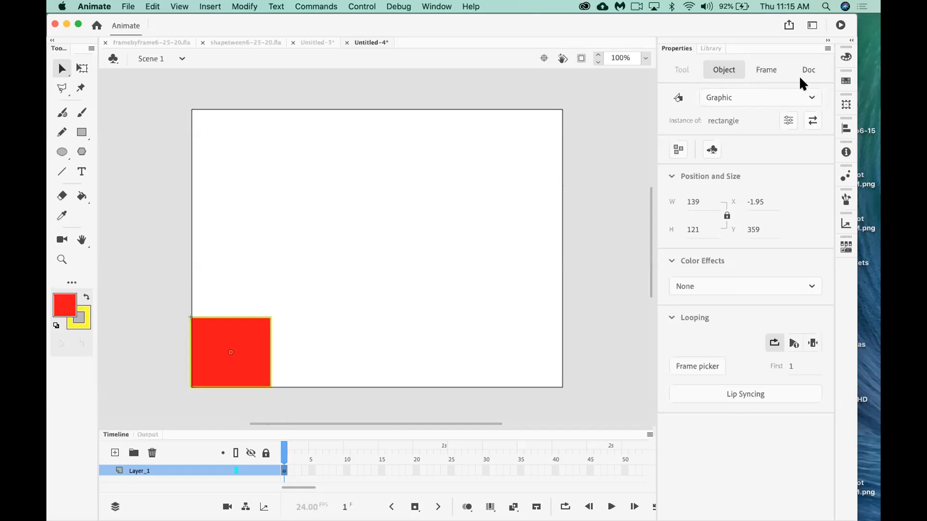
drag(832, 77, 518, 101)
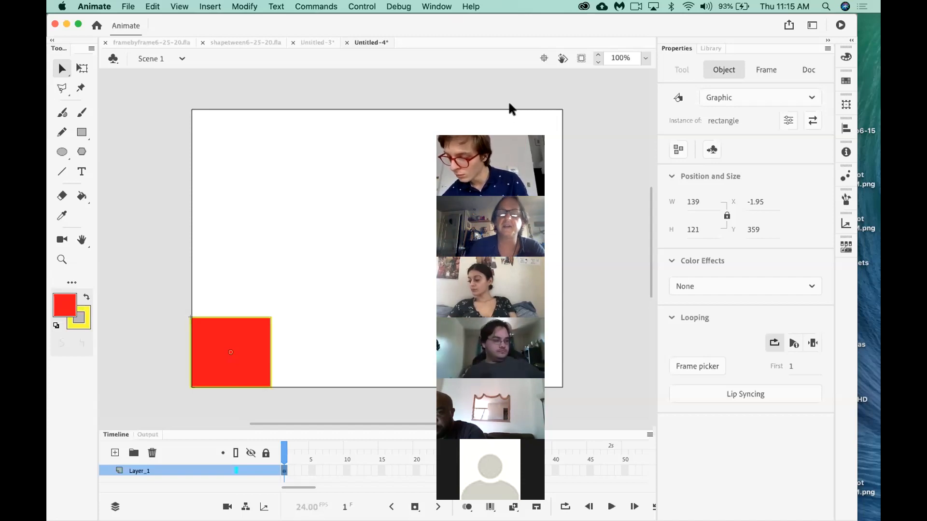
Create a classic tween from frame 1 of Layer_1
right_click(285, 475)
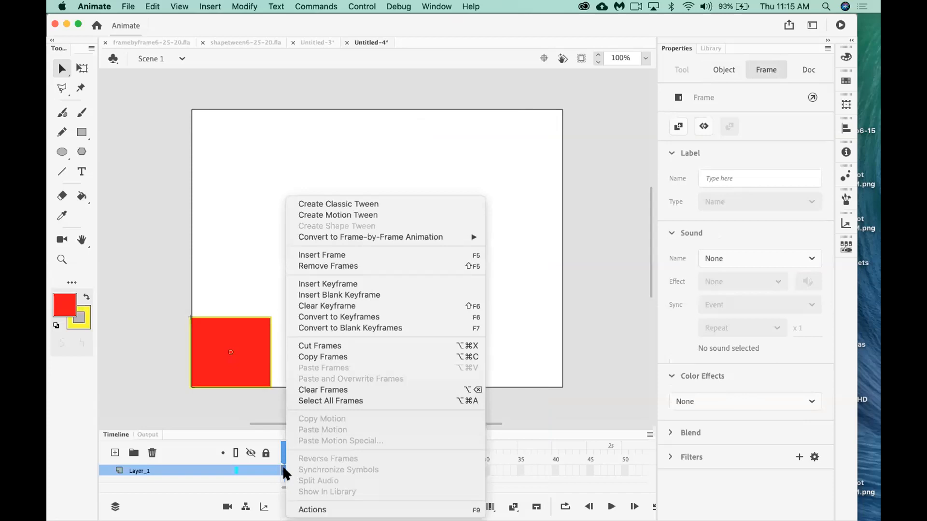
click(262, 400)
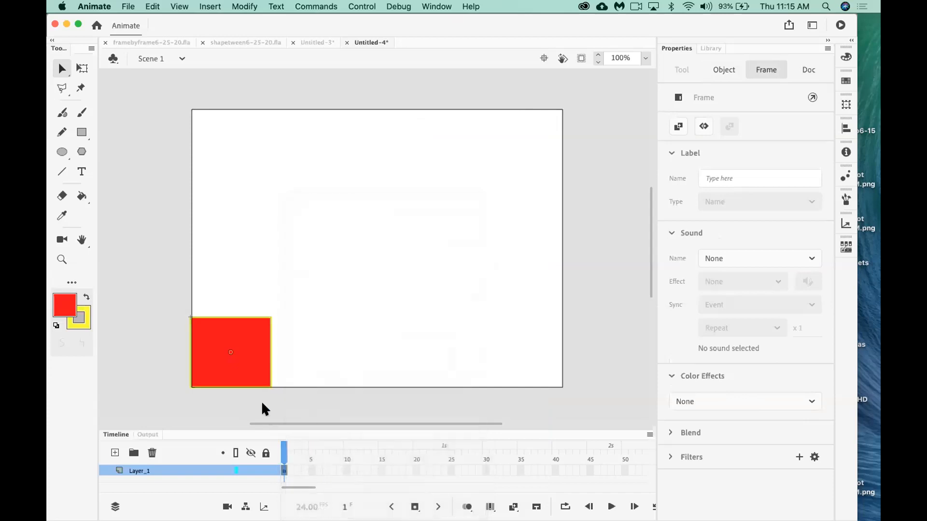
right_click(282, 469)
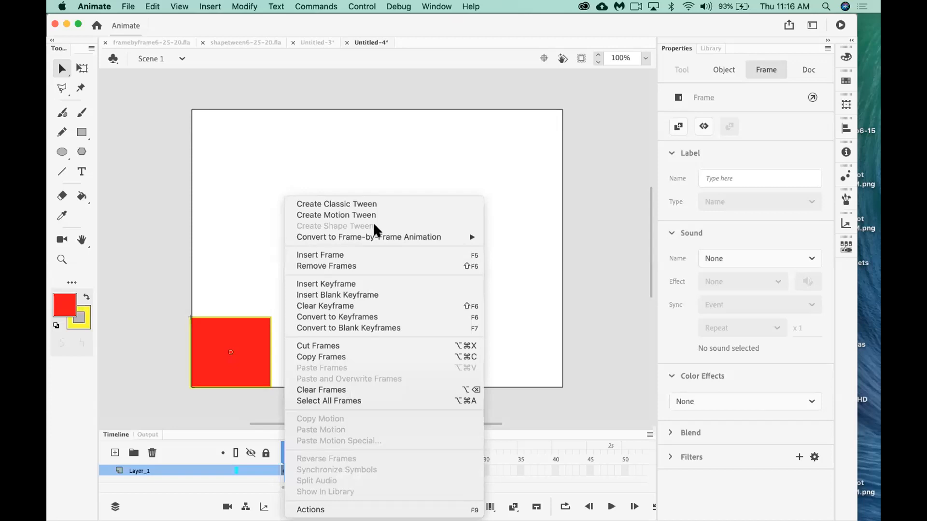
click(356, 204)
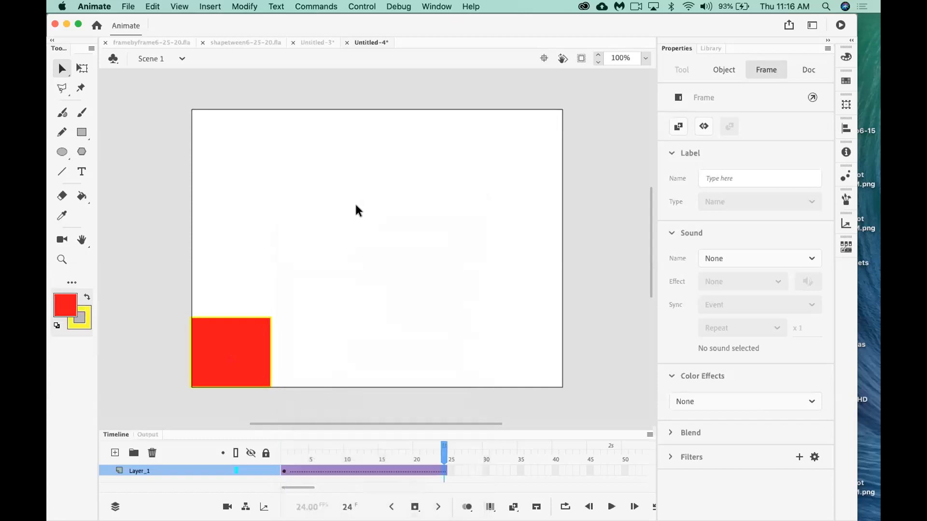
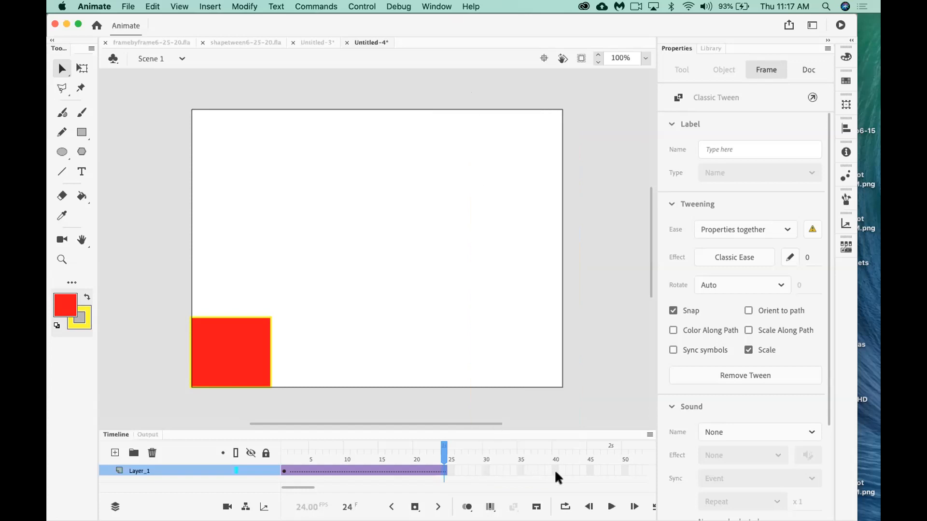
Insert a keyframe at frame 40 of Layer_1 and scrub back through the tween
click(555, 470)
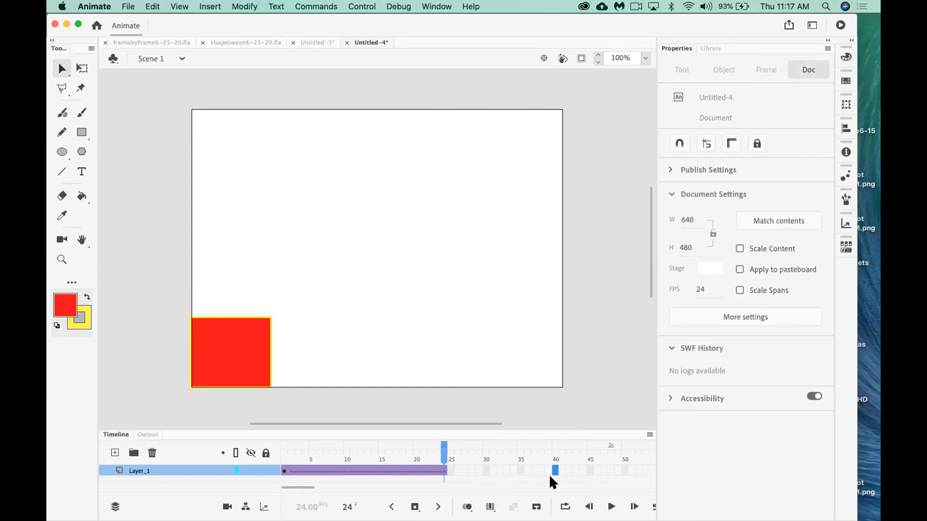
key(F6)
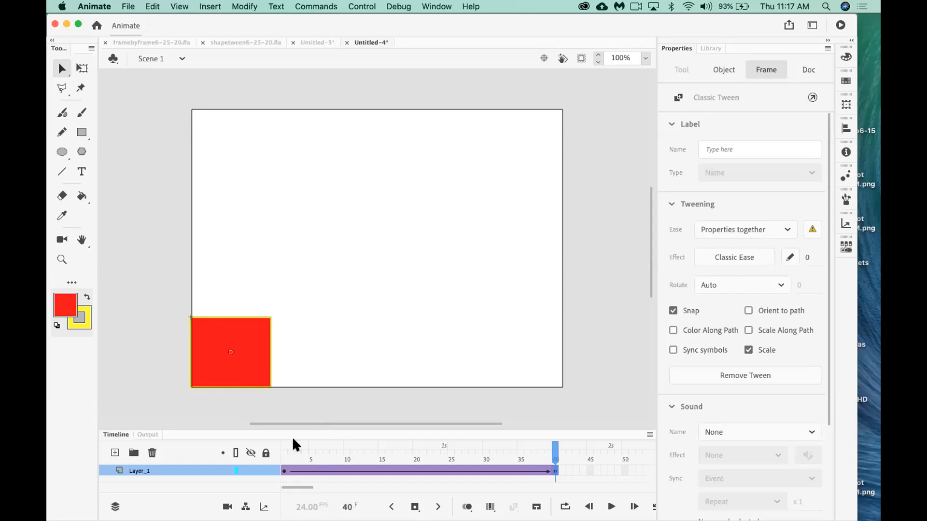
drag(554, 450, 427, 452)
At frame 20, move the rectangle to the stage's top centre, about X 261, Y 0, and scrub frames 1 to 20
drag(326, 456, 416, 444)
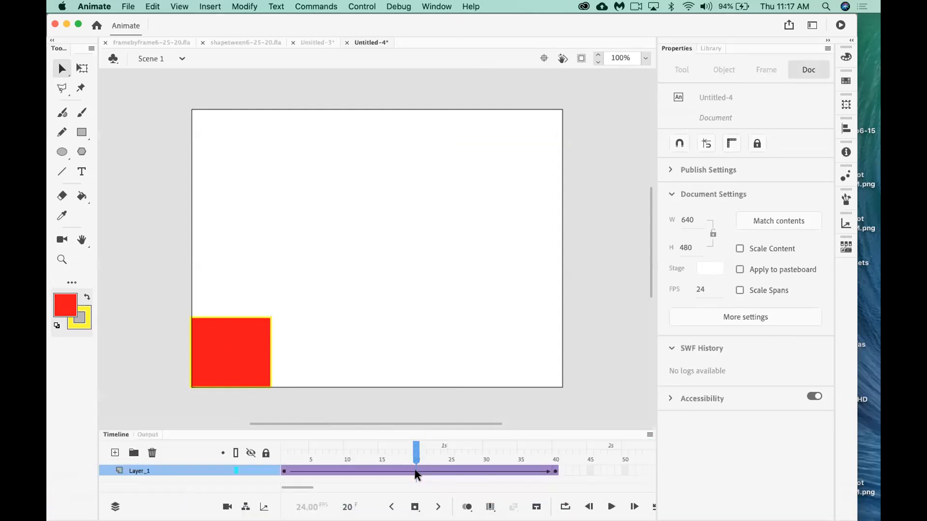
drag(244, 339, 395, 133)
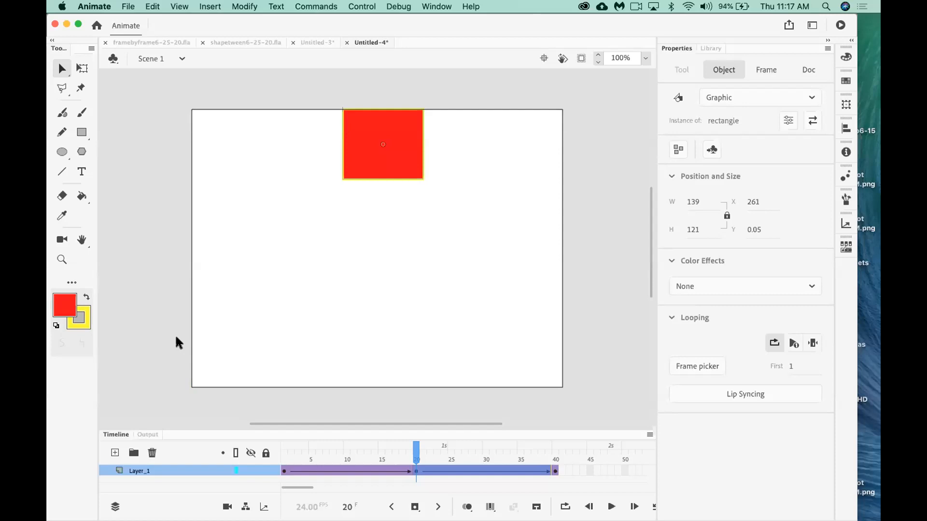
drag(283, 457, 413, 449)
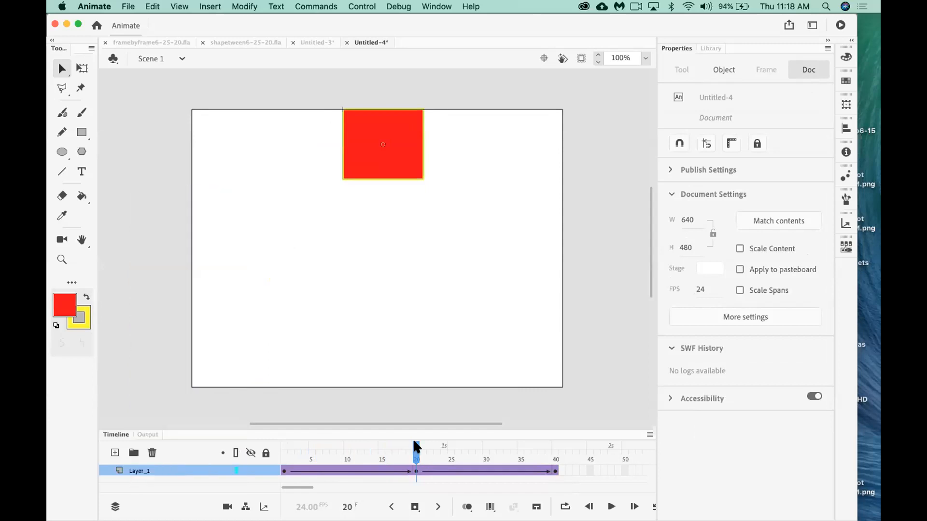
At frame 40, move the rectangle to the stage's bottom-right corner, about X 502, Y 360, and play the animation
click(555, 458)
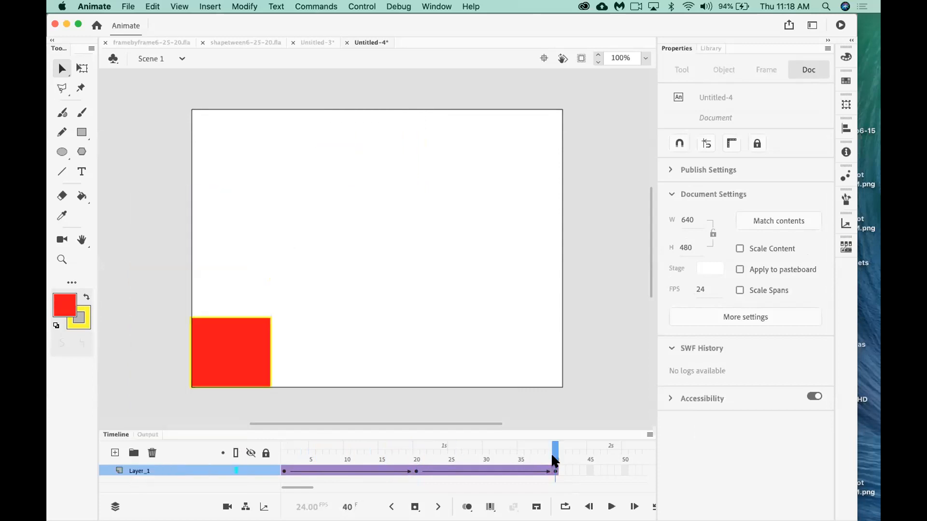
drag(235, 323, 526, 323)
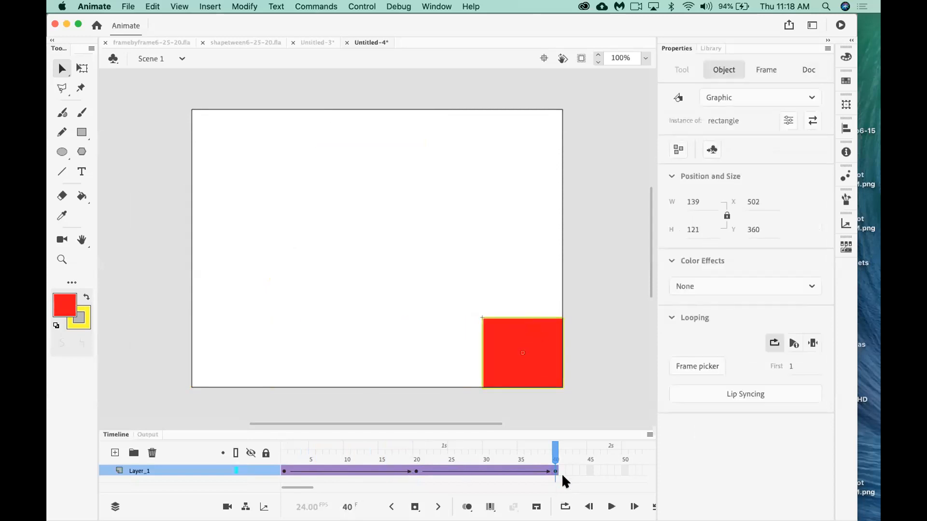
drag(556, 456, 385, 438)
key(Return)
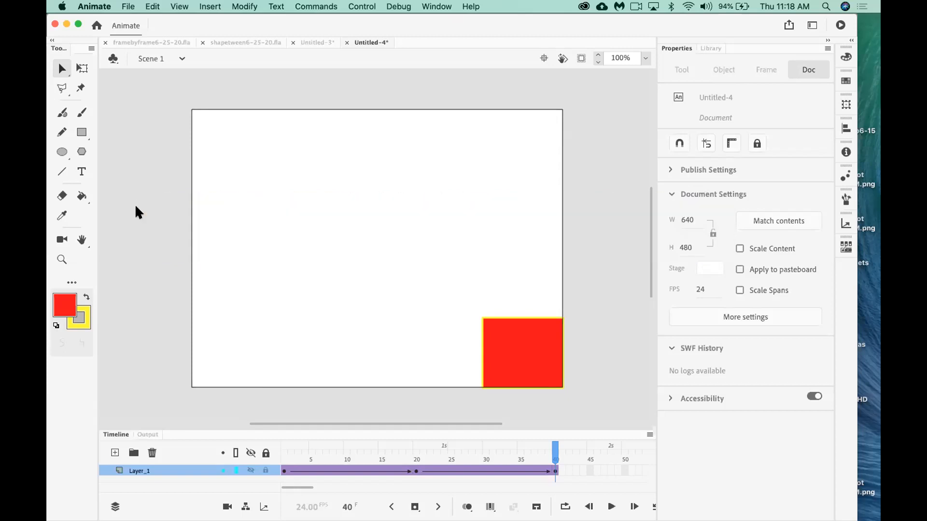
Review the rectangle's position at the keyframes on frames 1, 20 and 40
drag(324, 456, 271, 456)
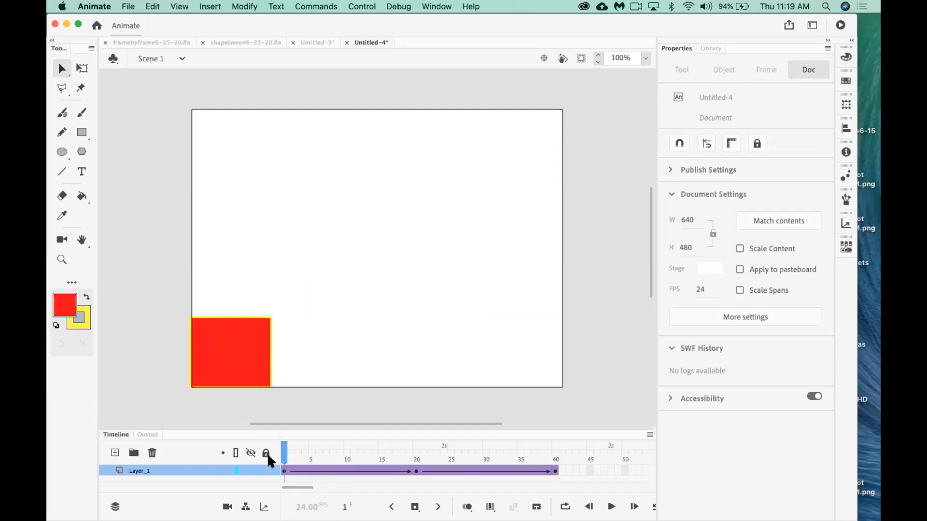
click(414, 470)
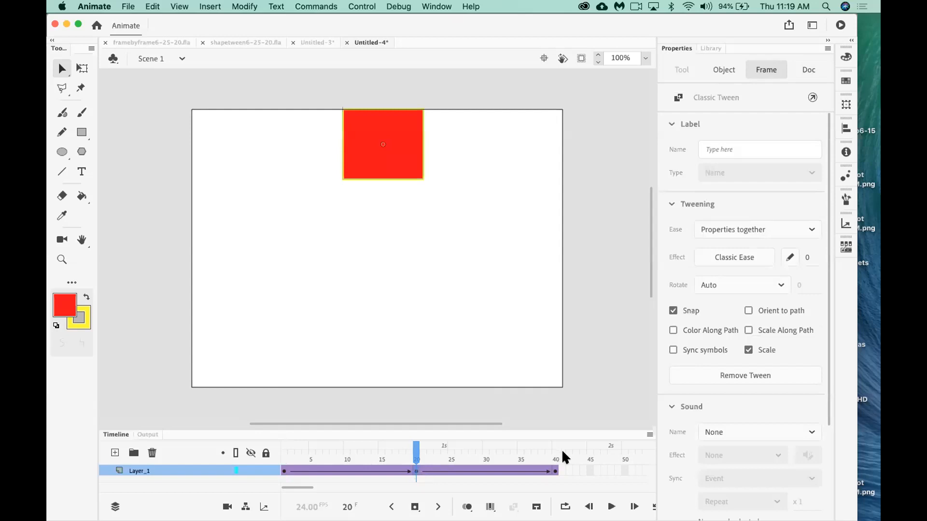
click(556, 471)
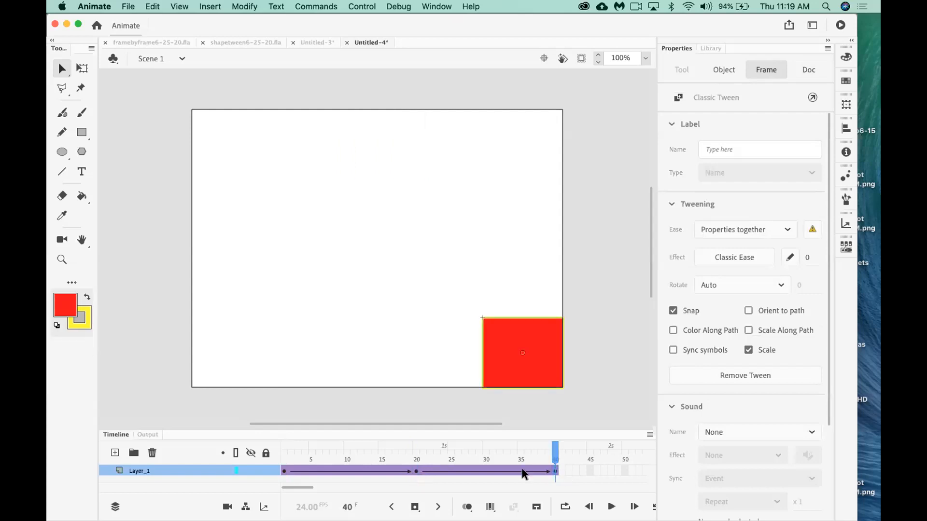
click(413, 469)
At frame 1, move the rectangle straight up along the stage's left edge to about Y 163
drag(415, 458, 248, 439)
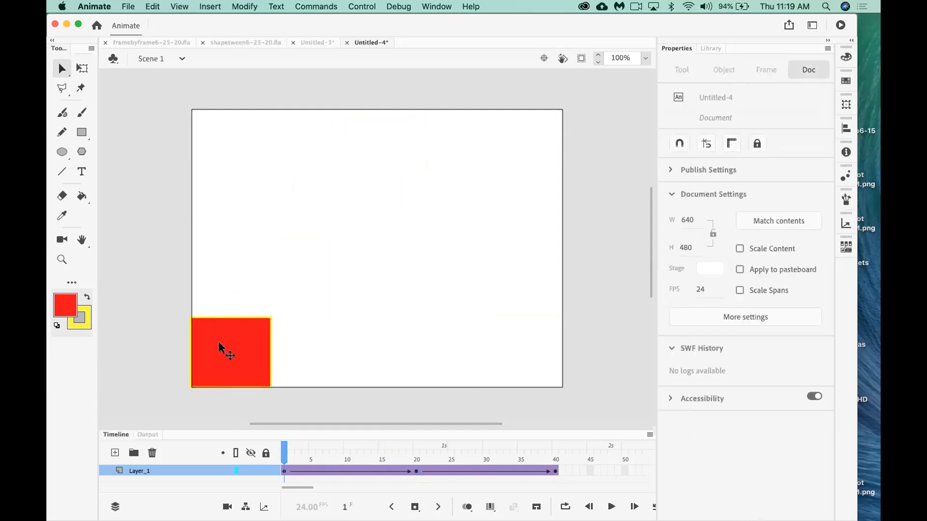
drag(225, 355, 226, 242)
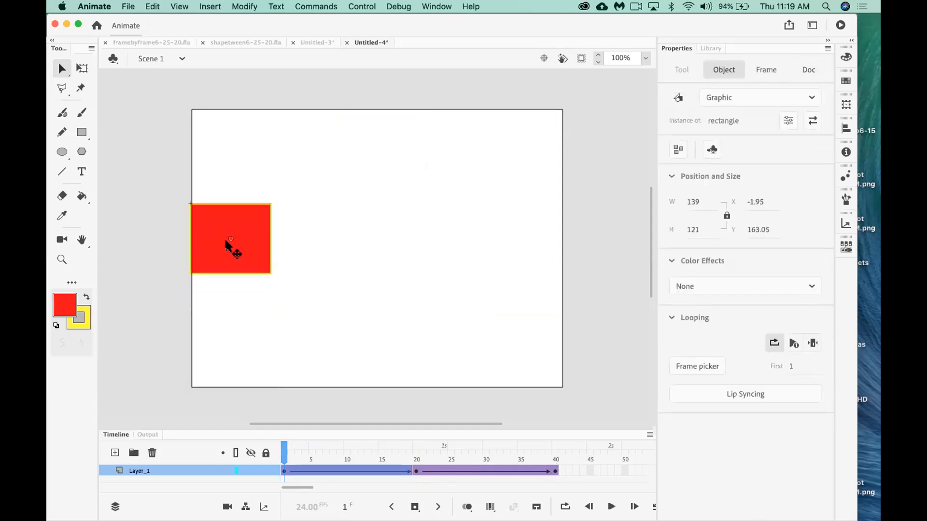
Move the frame 1 rectangle up to the stage's upper-left corner, at about X -4, Y -1, and play the animation
key(Return)
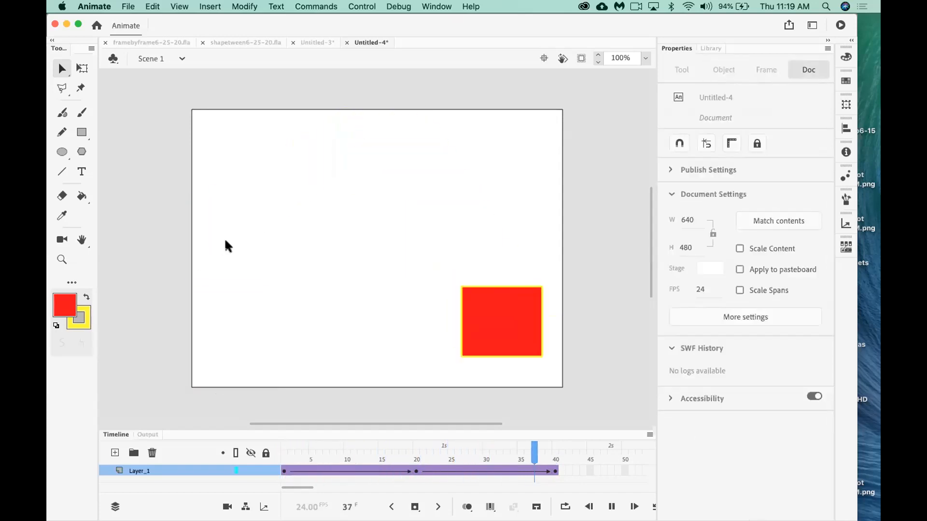
click(283, 471)
drag(243, 242, 243, 170)
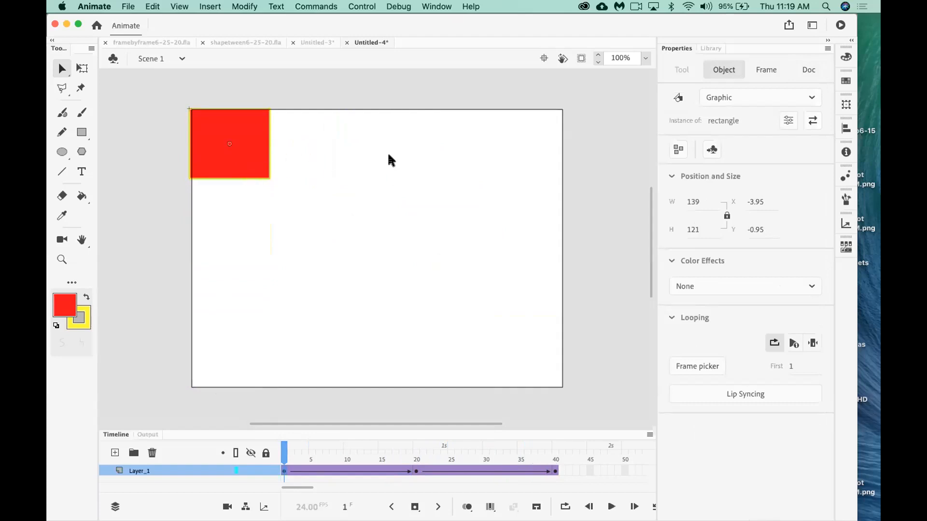
key(Return)
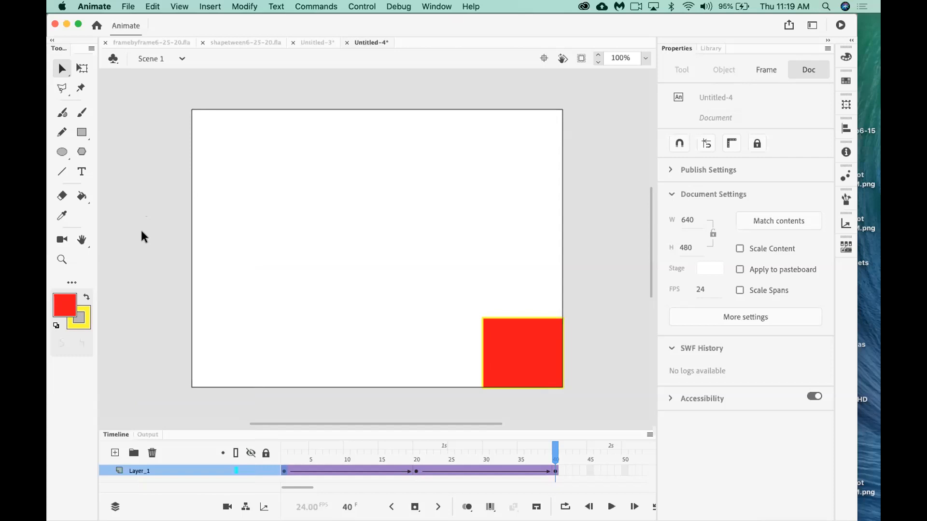
Move the frame 40 rectangle along the stage's lower edge to about X 265, Y 361, and play the animation
click(280, 448)
drag(280, 448, 561, 468)
drag(514, 366, 382, 368)
click(280, 454)
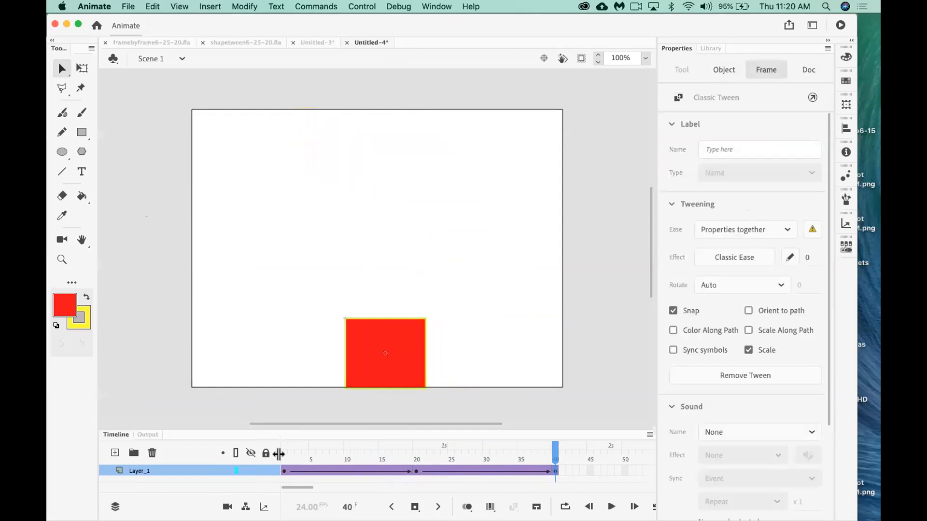
key(Return)
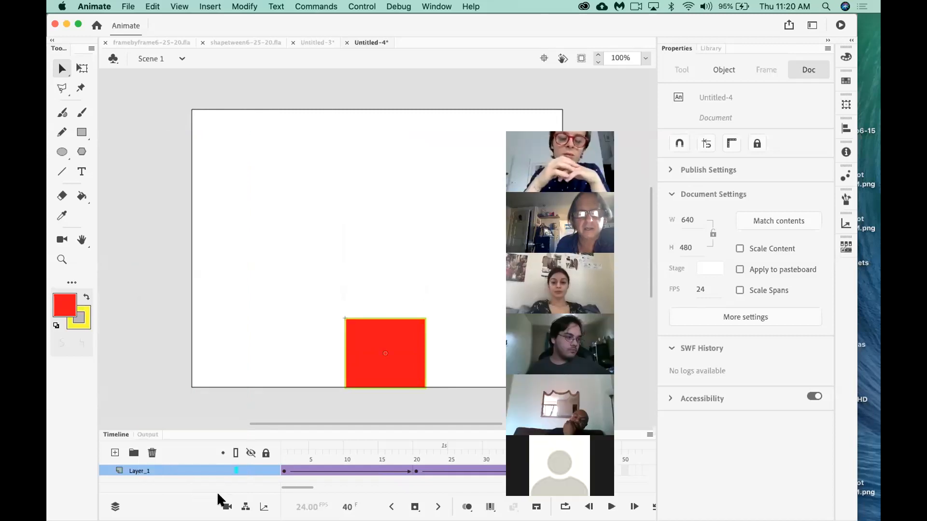
Move the rectangle at frame 10 slightly down to about X 125, Y 48, and review the motion across the keyframes
click(283, 454)
drag(283, 456, 415, 453)
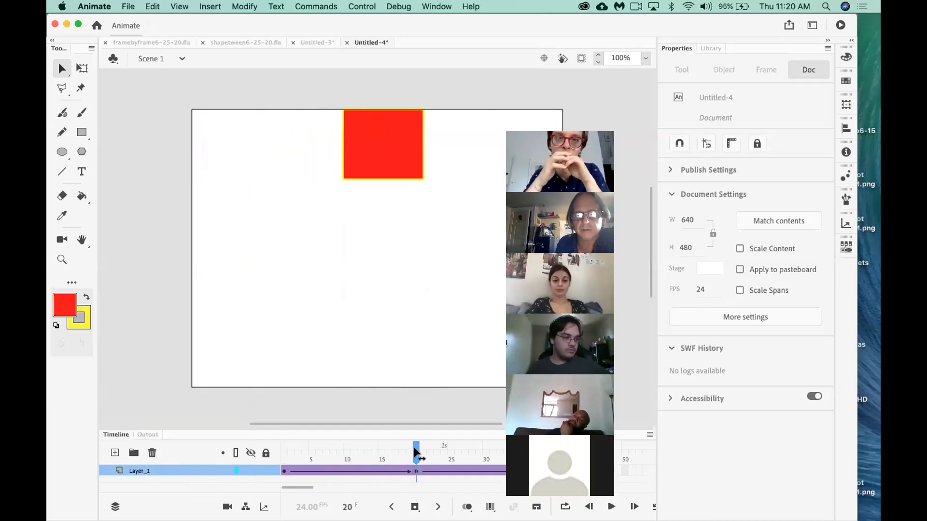
click(284, 471)
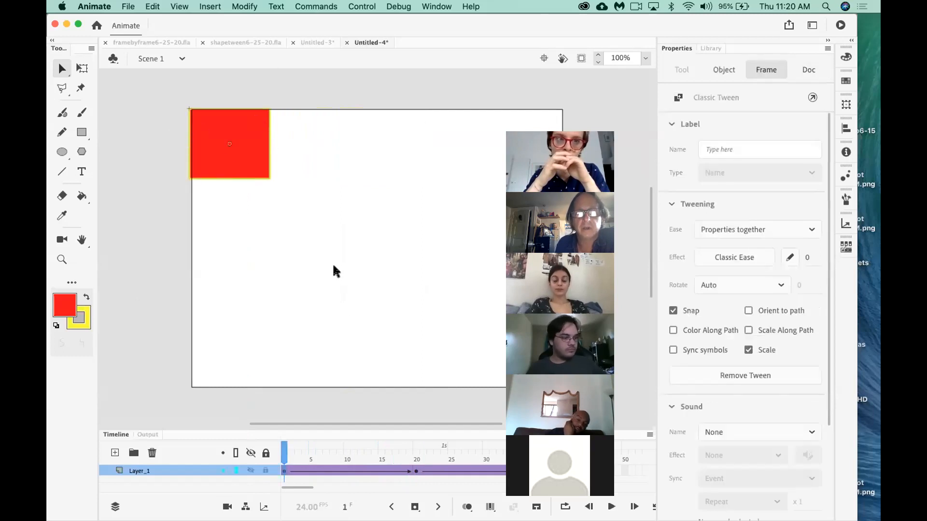
click(417, 467)
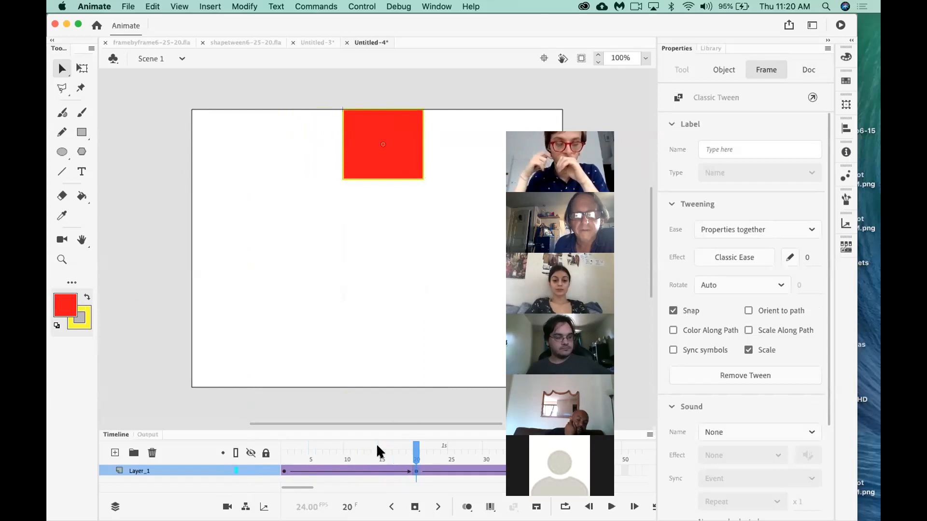
click(283, 455)
drag(286, 463, 347, 454)
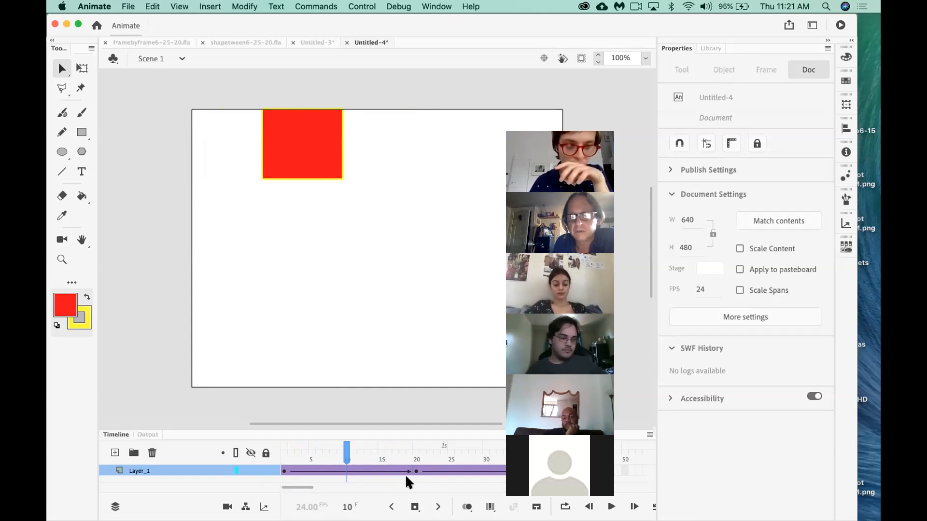
drag(310, 158, 312, 186)
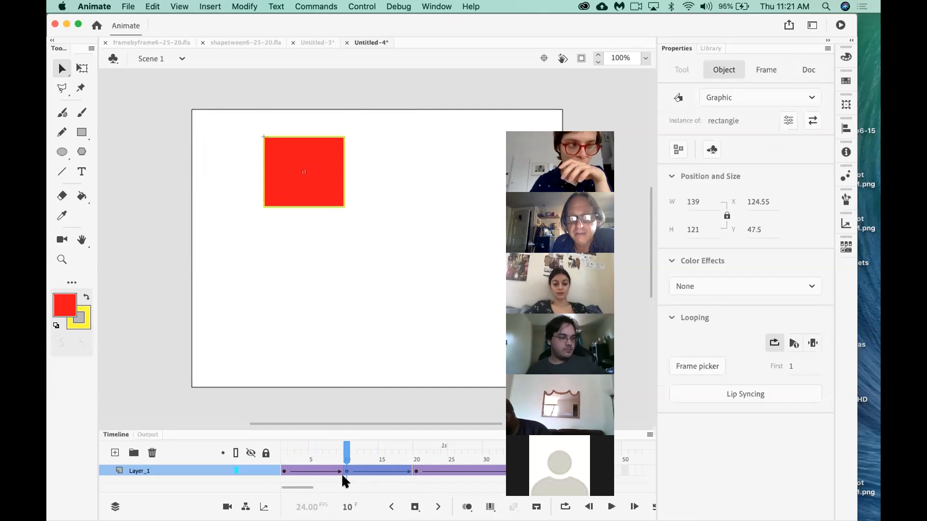
drag(346, 454, 259, 442)
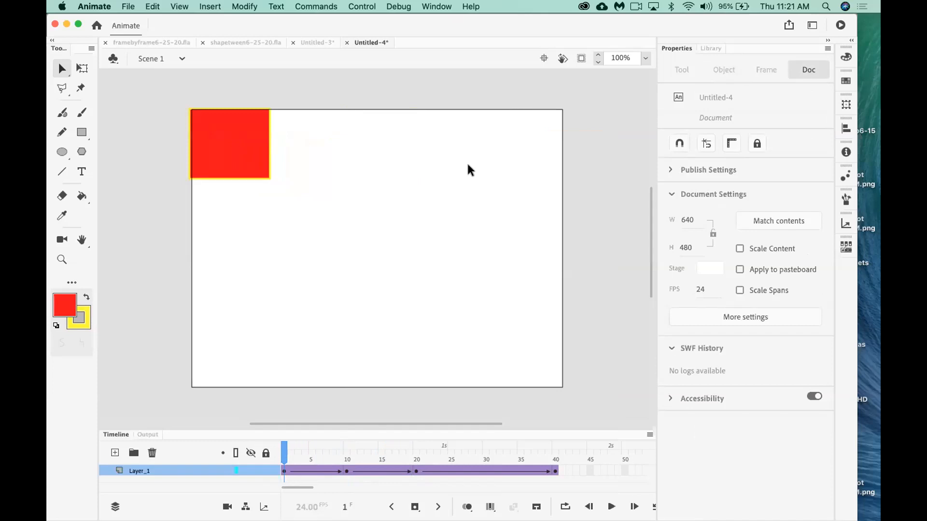
key(Return)
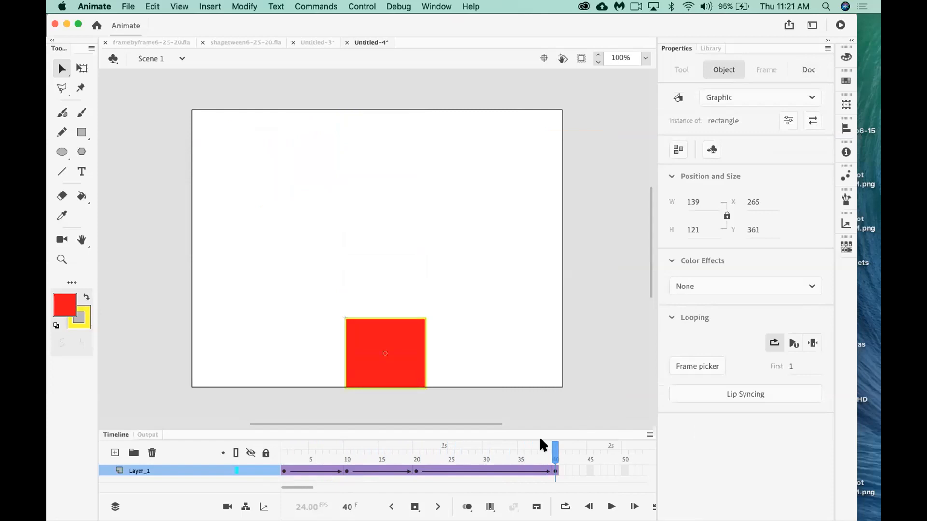
click(479, 460)
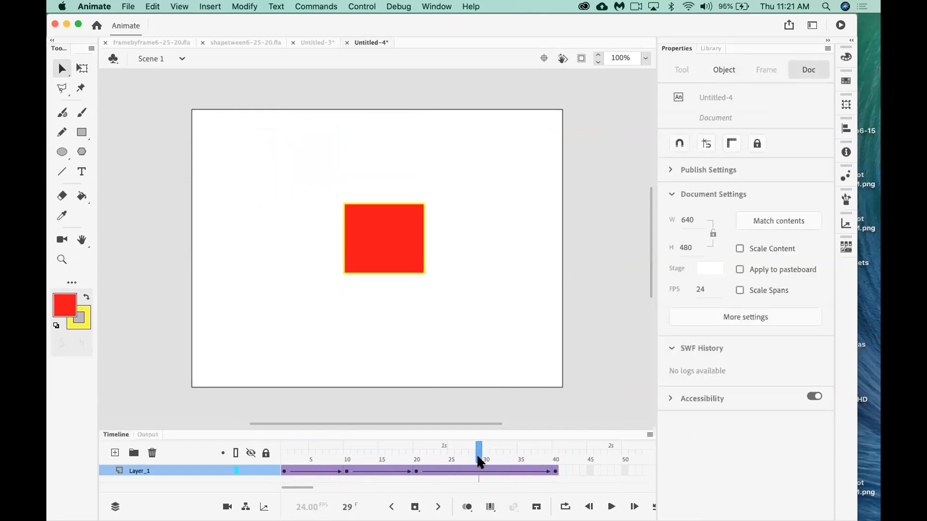
drag(477, 457, 416, 453)
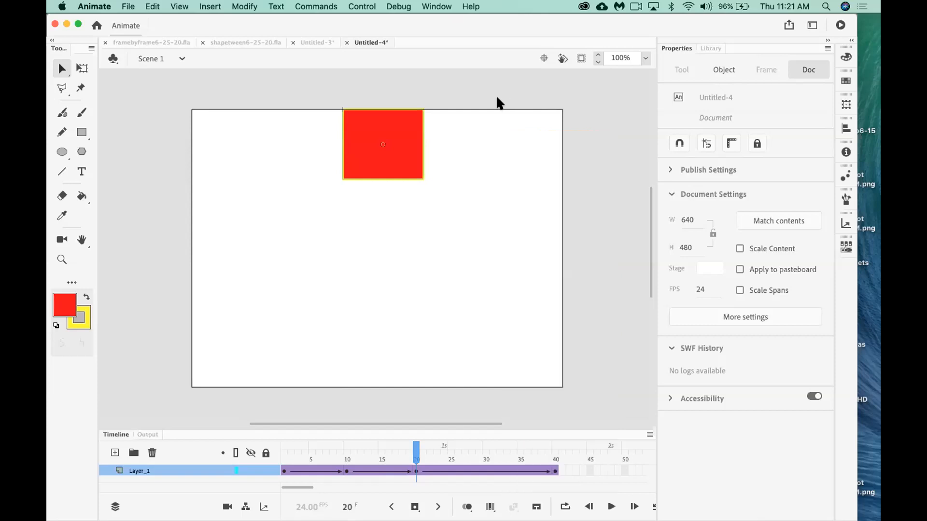
Create a Standard 640 × 480 ActionScript 3.0 document and draw a rectangle about 120 × 106 at the stage's left edge
click(128, 6)
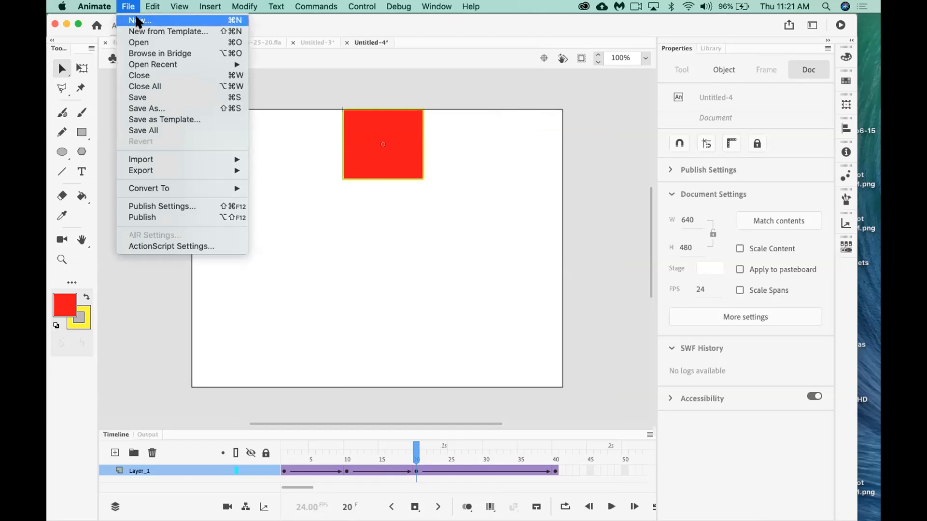
click(136, 18)
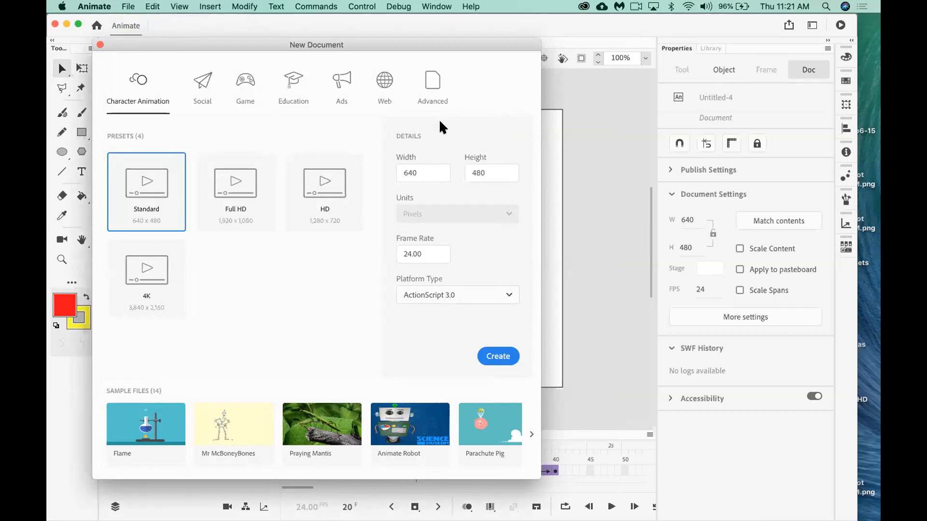
click(500, 356)
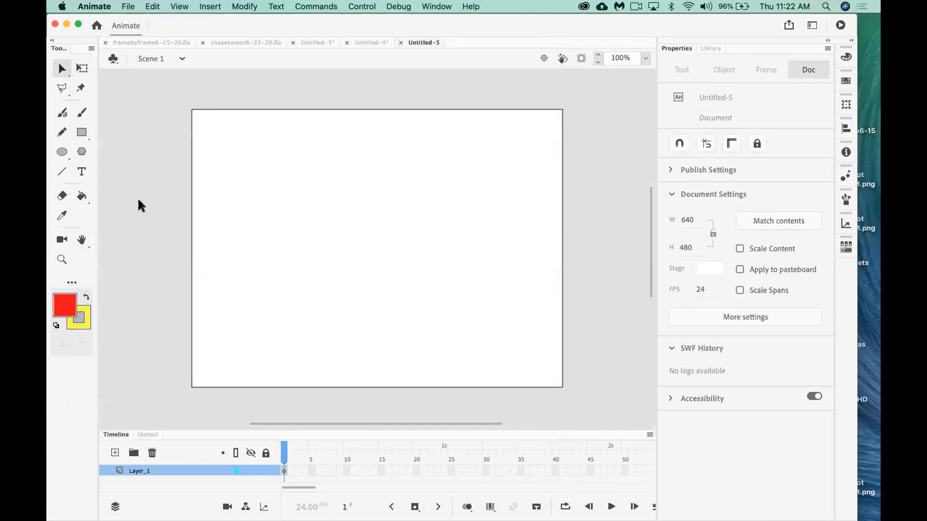
click(82, 139)
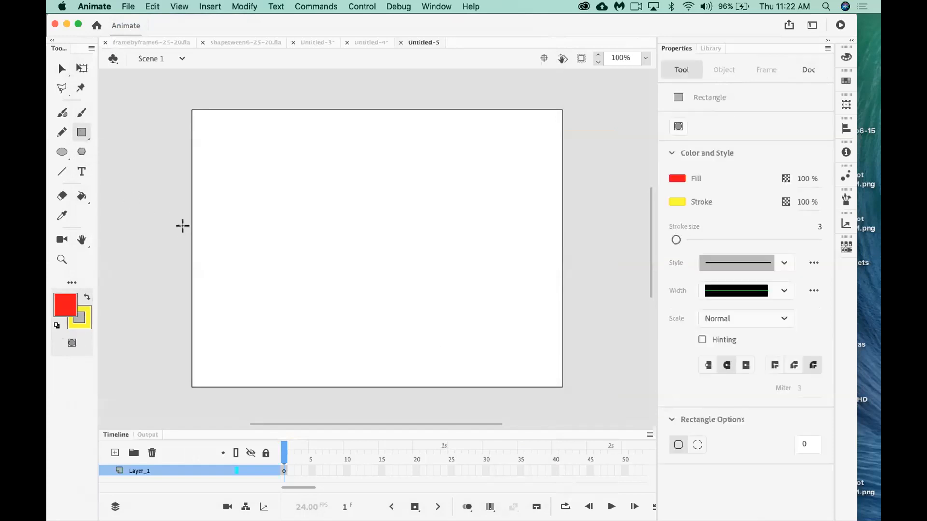
drag(188, 224, 266, 286)
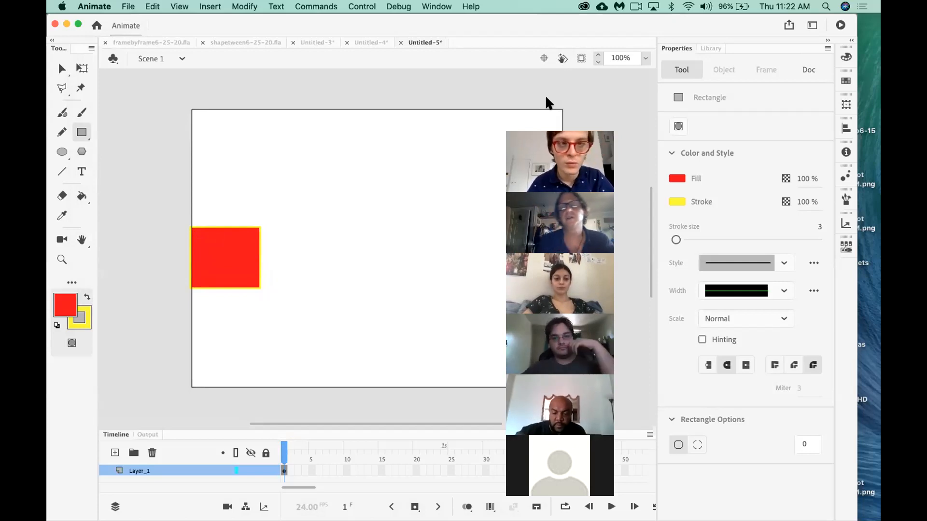
Convert the whole rectangle, fill and stroke, to a Graphic symbol named bob
click(61, 68)
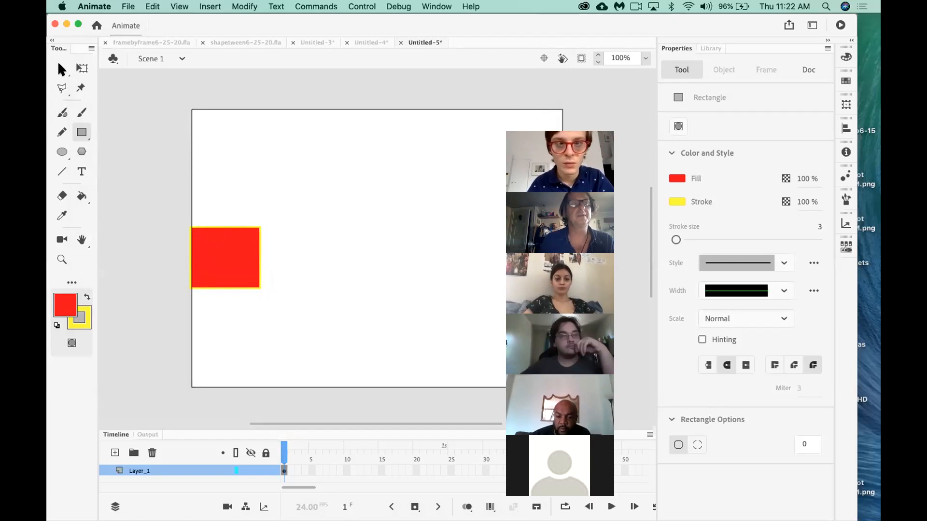
double_click(227, 278)
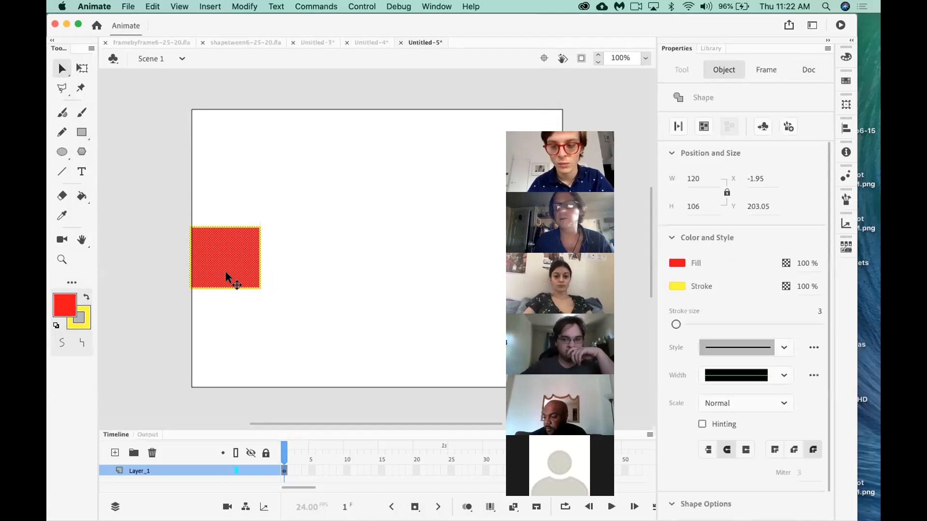
right_click(227, 279)
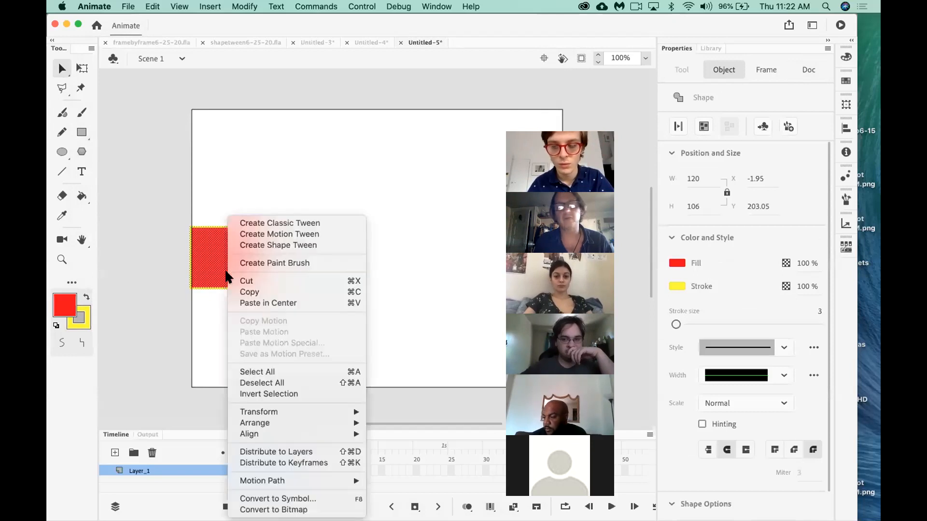
click(323, 499)
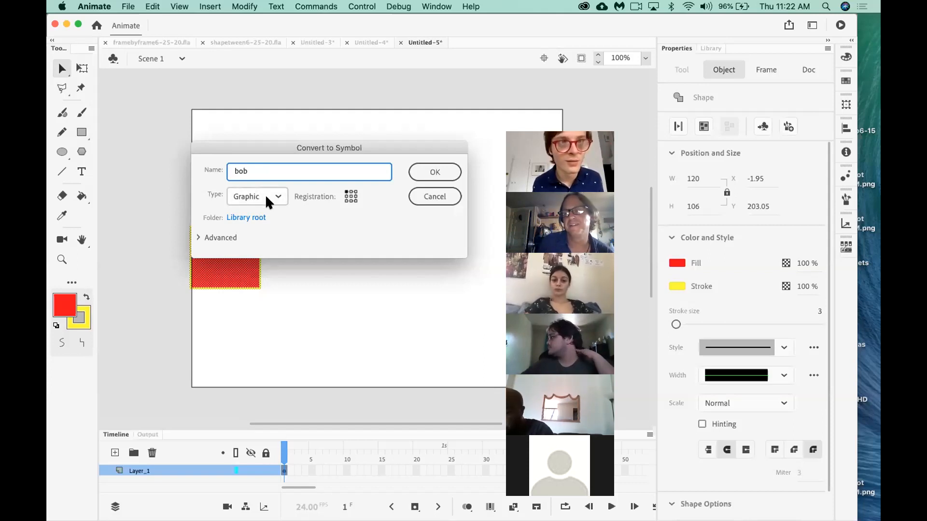
click(437, 172)
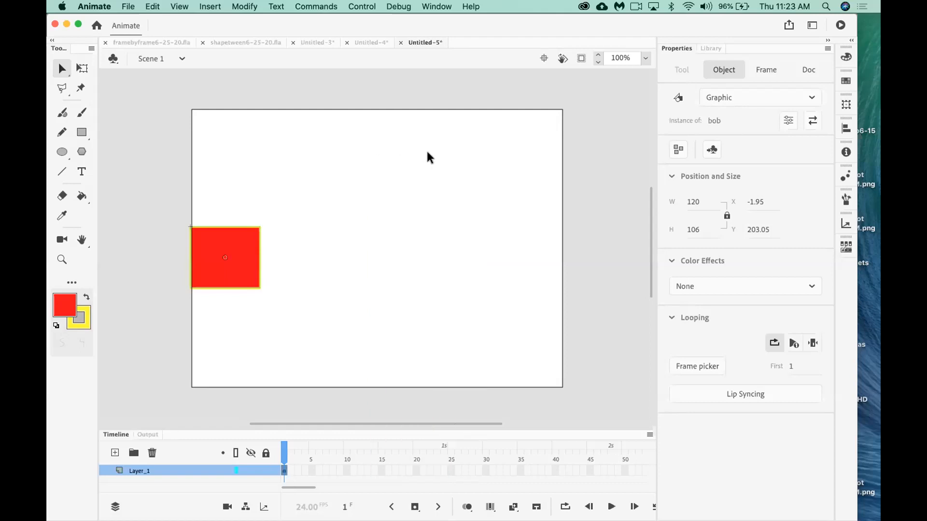
Create a classic tween on Layer_1 from frame 1 and extend its frames to frame 50
right_click(284, 470)
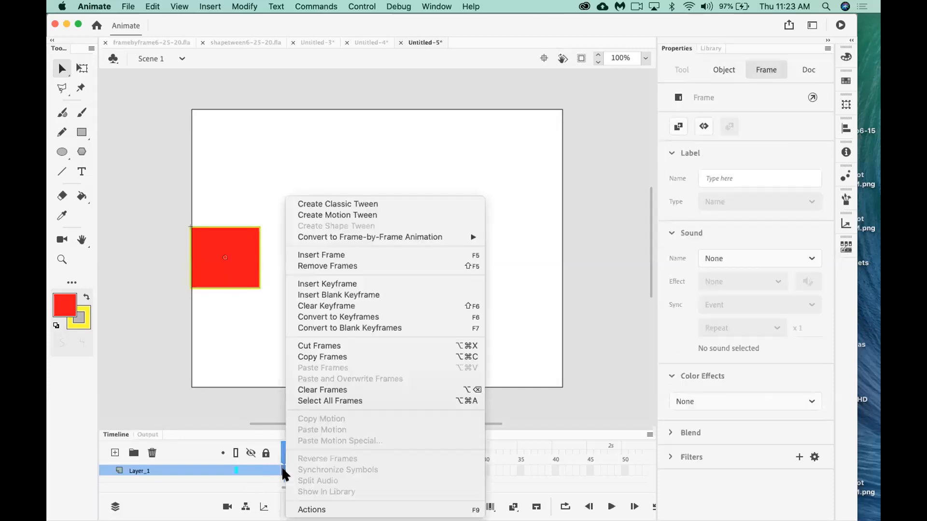
click(320, 203)
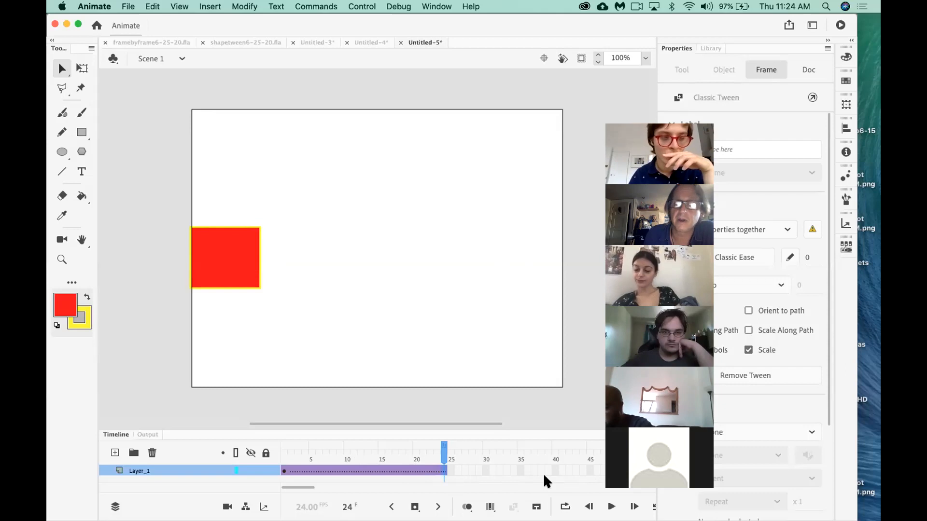
key(Escape)
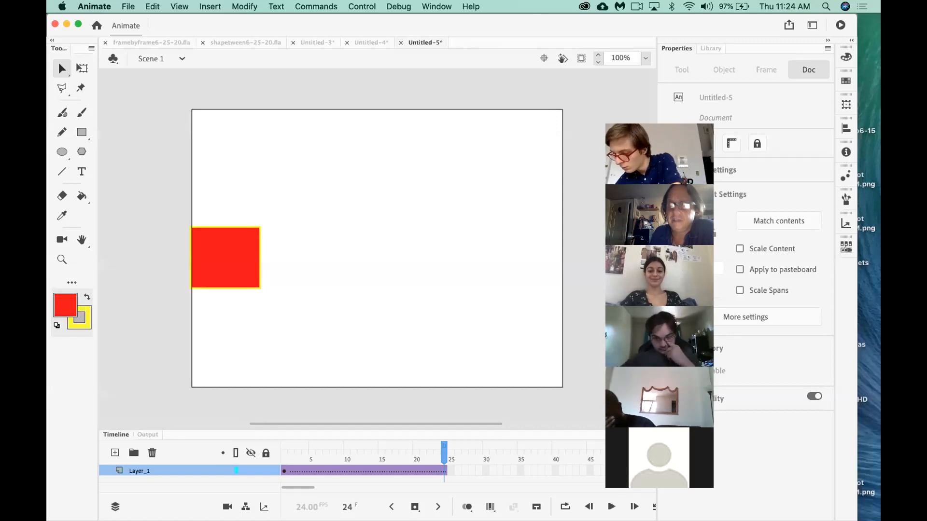
key(F5)
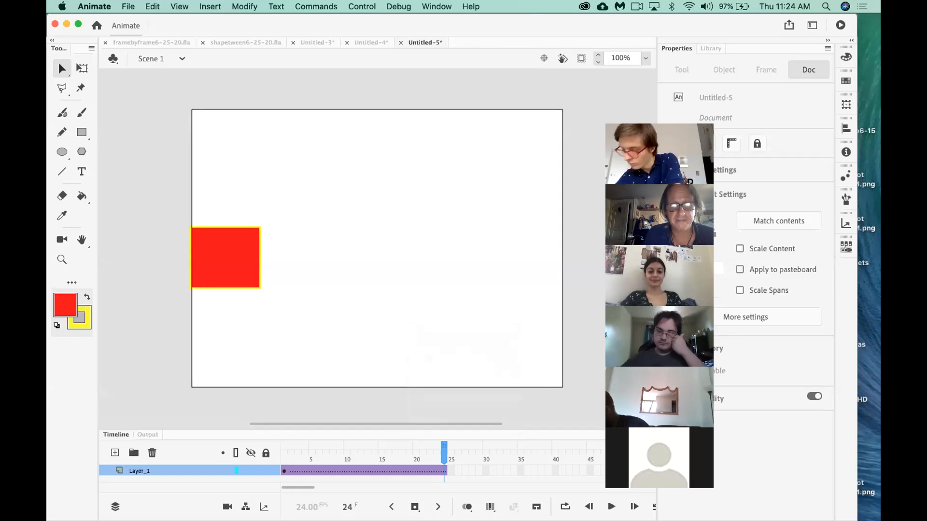
key(F5)
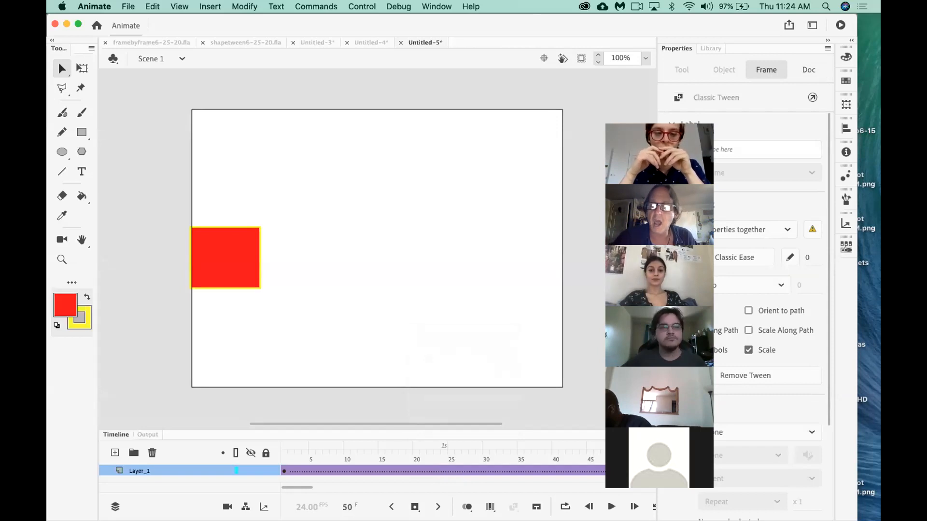
Move the symbol at frame 50 straight across to the stage's right edge, X 523, and preview the tween
drag(559, 453, 485, 455)
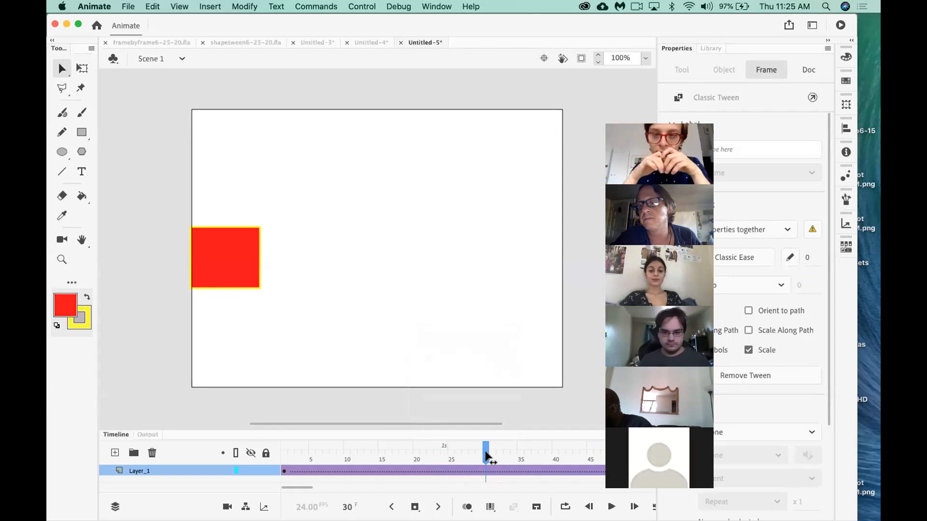
drag(474, 449, 625, 455)
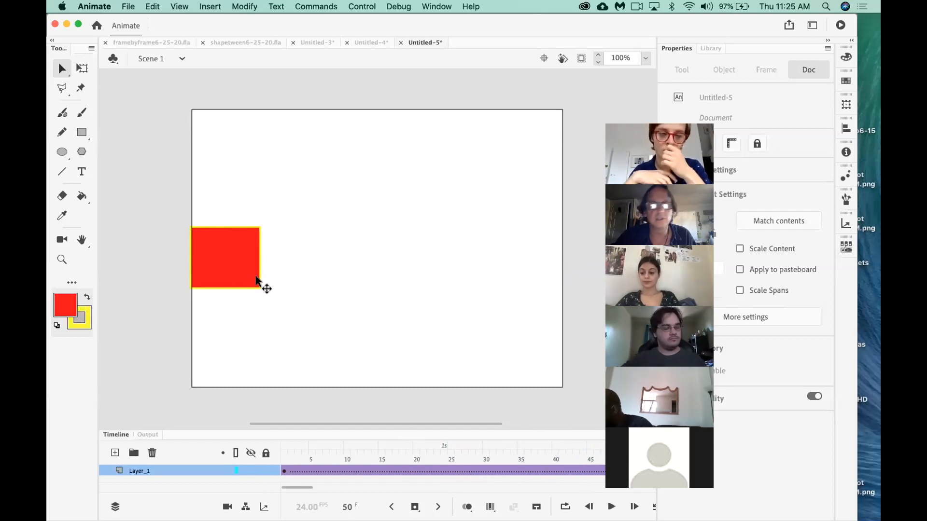
drag(242, 271, 543, 284)
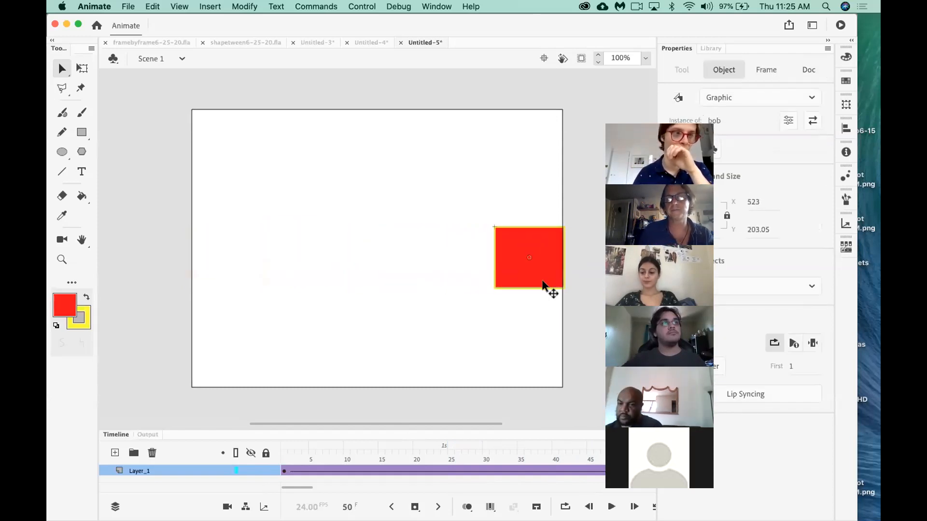
key(Return)
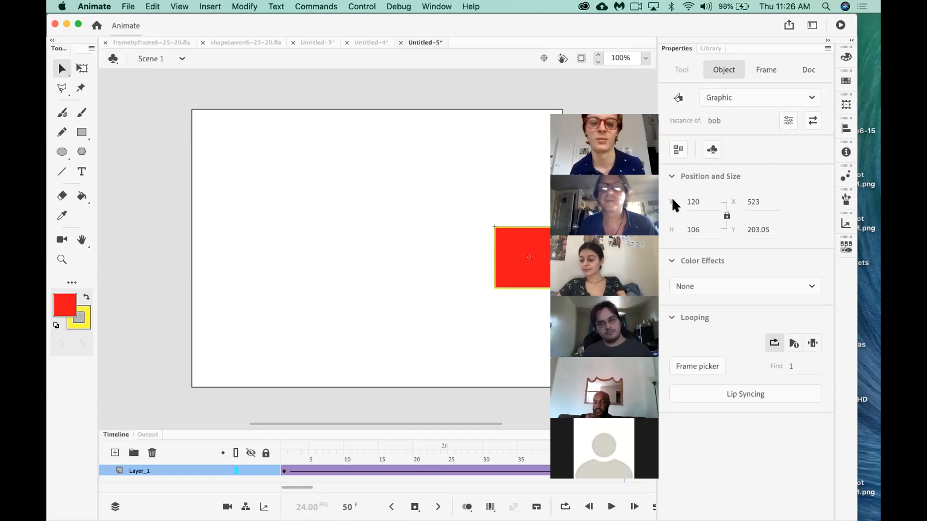
drag(632, 456, 269, 452)
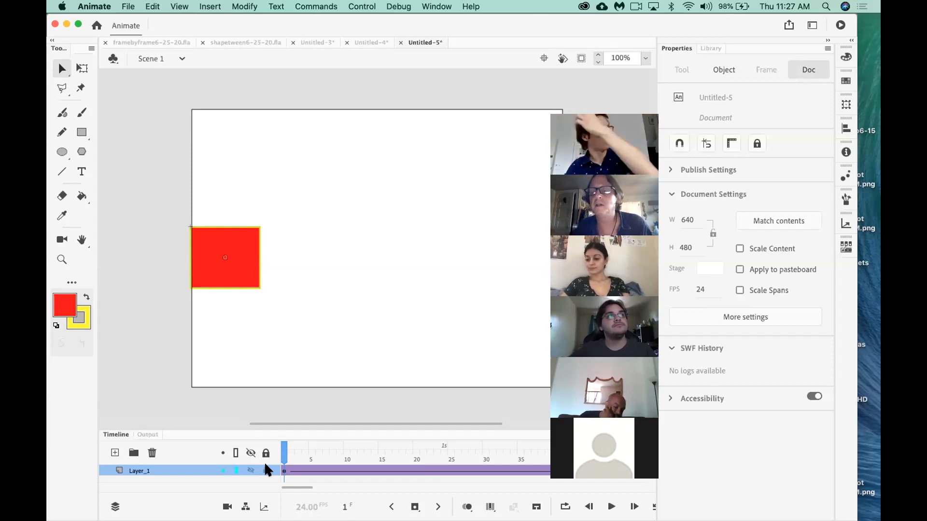
drag(285, 454, 308, 456)
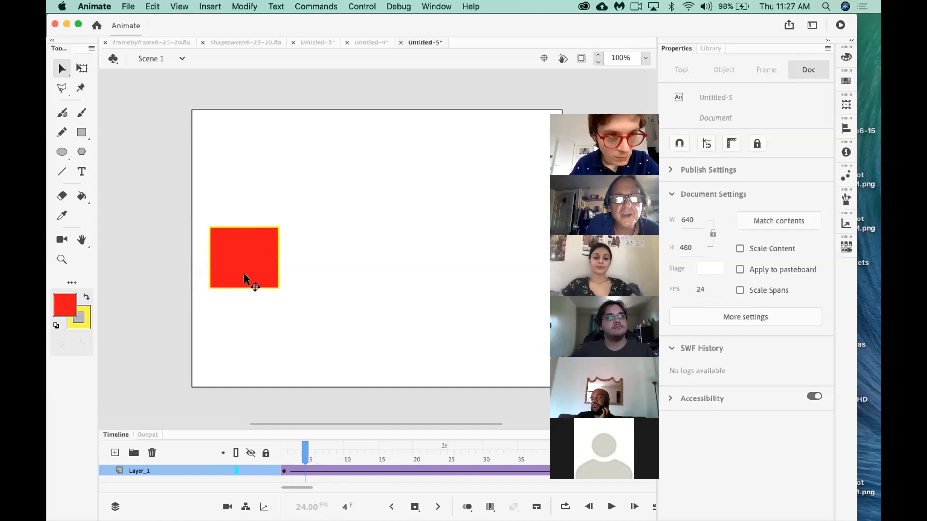
Move the symbol up to about Y 190 at frame 4 and down to about Y 210 at frame 8
drag(243, 273, 243, 265)
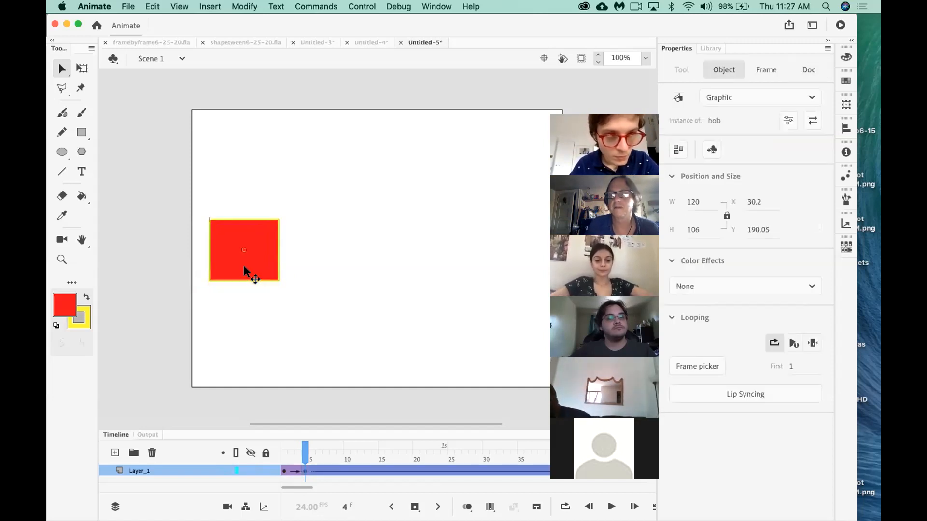
drag(305, 454, 333, 454)
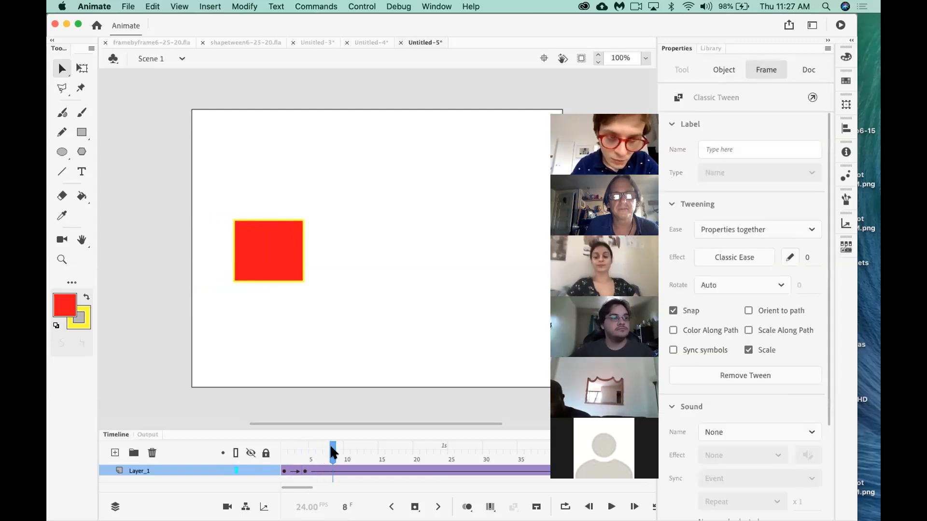
drag(276, 265, 277, 277)
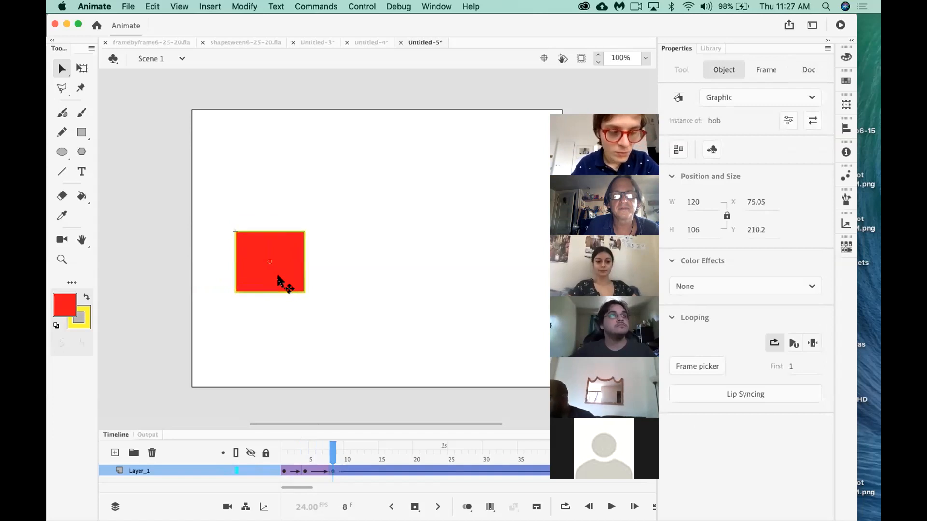
Shift the symbol slightly up at frame 12 and down to about Y 211.5 at frame 15
drag(333, 449, 359, 454)
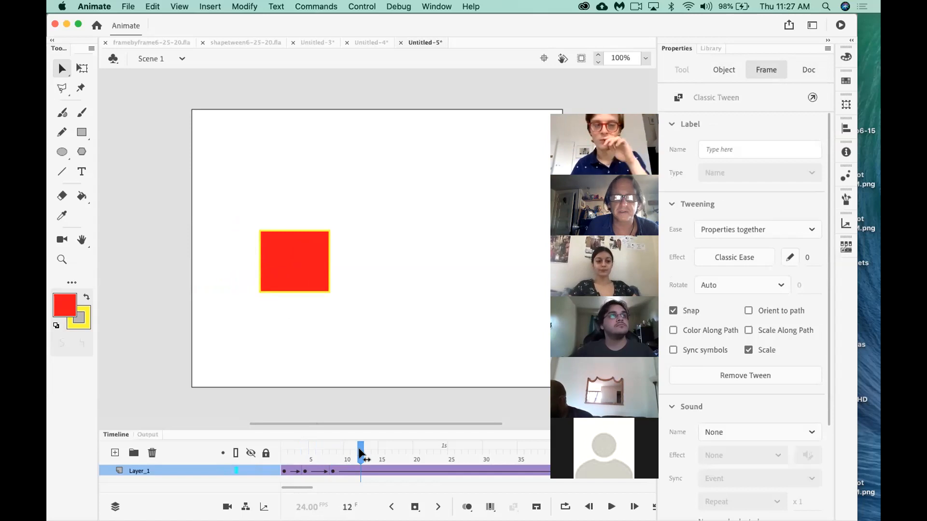
click(360, 454)
drag(309, 276, 310, 264)
drag(360, 453, 380, 447)
drag(328, 264, 329, 273)
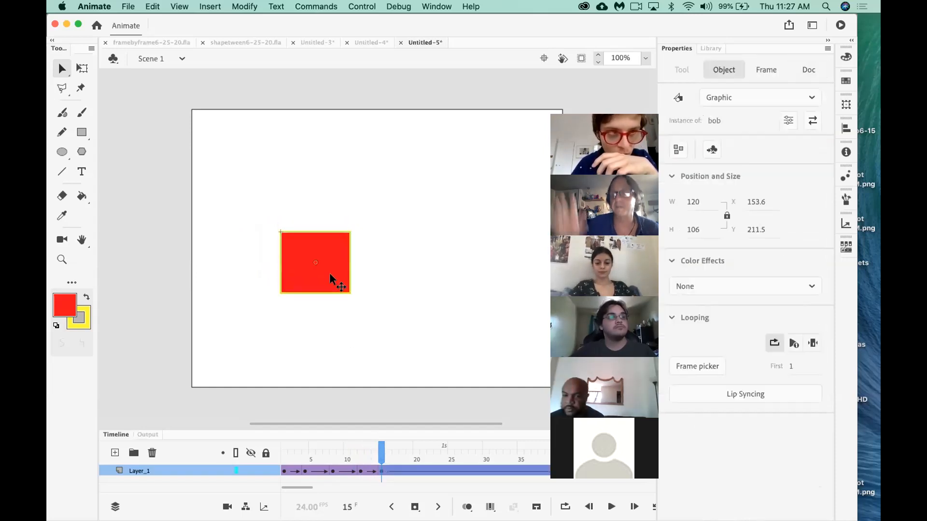
Continue the bobbing motion by moving the symbol up to about Y 189 at frame 18, down at frame 21 and up to about Y 183 at frame 24
drag(377, 450, 405, 461)
drag(356, 279, 356, 265)
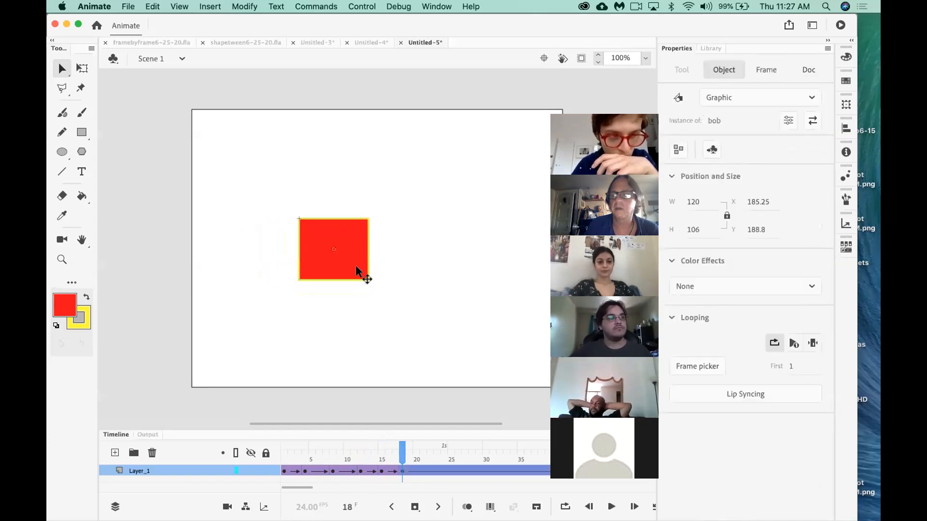
drag(401, 450, 419, 454)
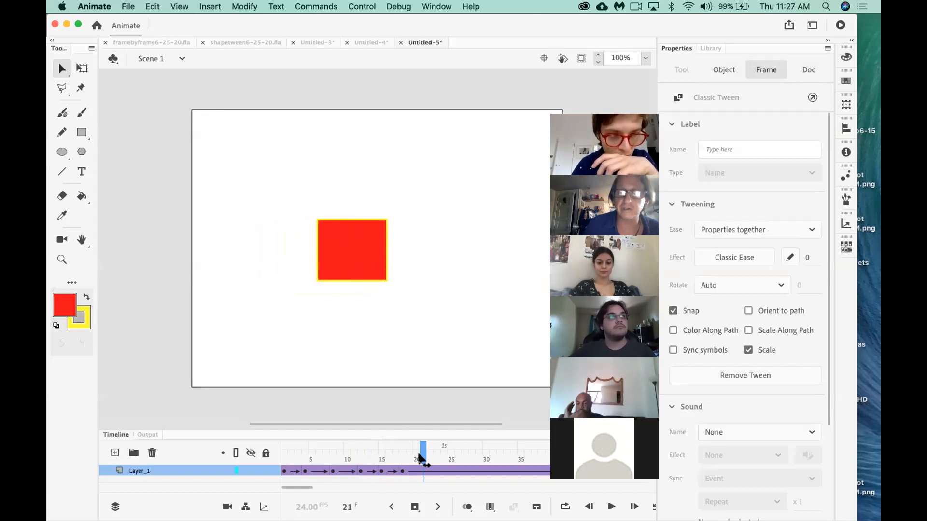
click(418, 447)
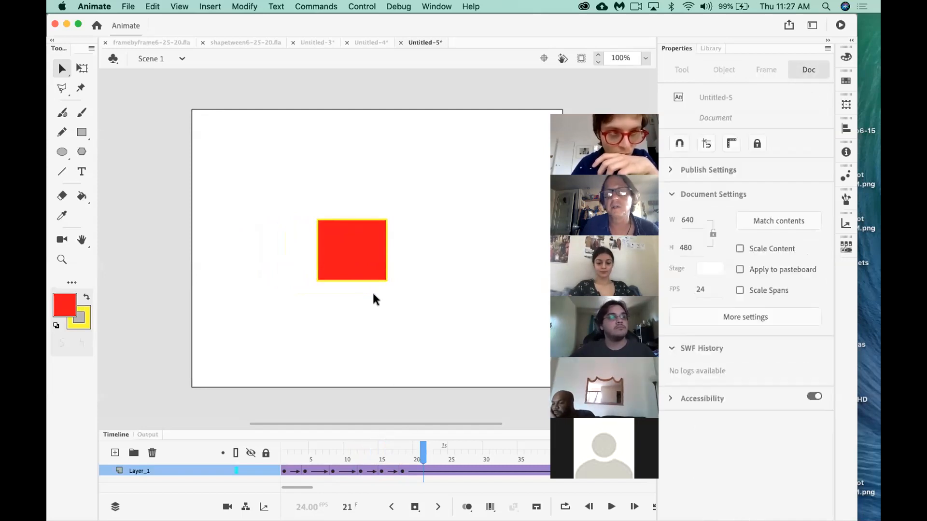
drag(364, 250, 364, 262)
drag(424, 455, 441, 458)
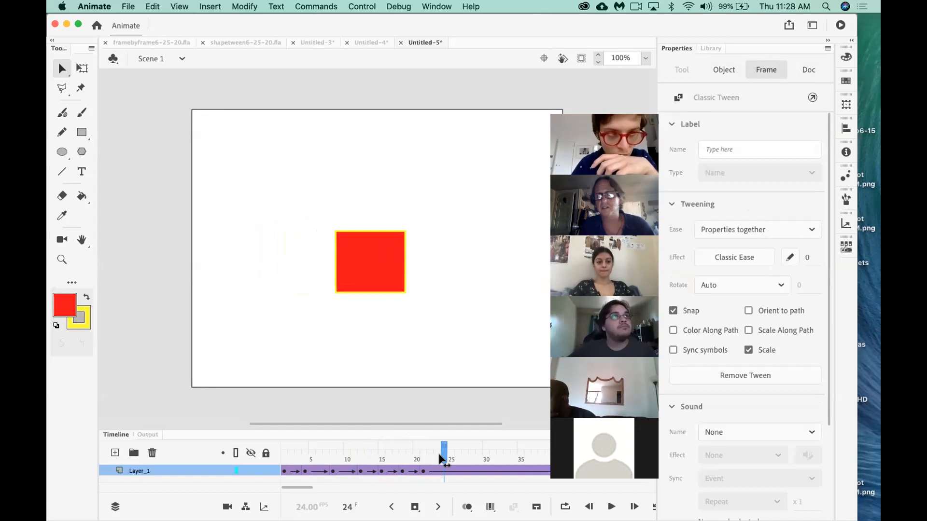
click(439, 454)
drag(383, 265, 383, 249)
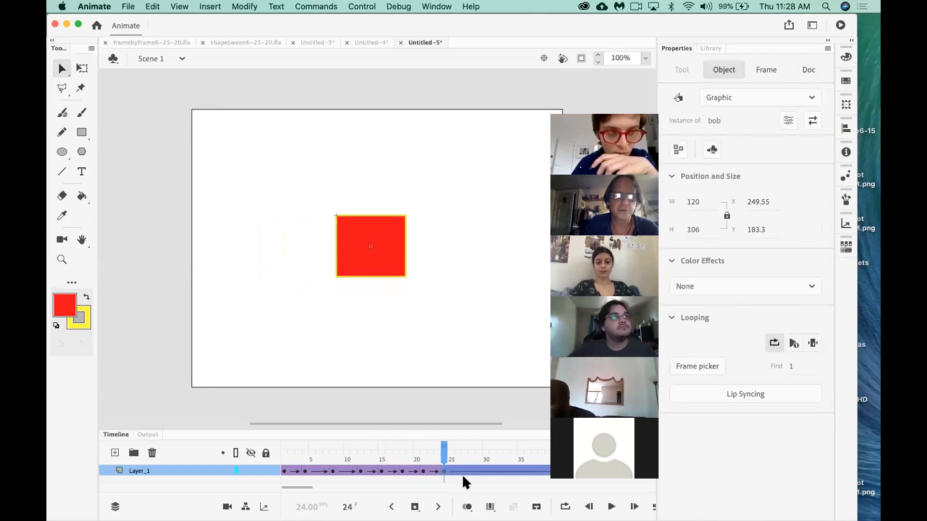
Lower the symbol slightly at frame 27 and again at frame 29
drag(442, 447, 465, 457)
click(393, 294)
drag(402, 259, 404, 277)
drag(466, 456, 477, 447)
click(414, 296)
drag(415, 296, 413, 313)
Return to frame 1 and play the bobbing rectangle animation through to frame 50
drag(480, 457, 234, 441)
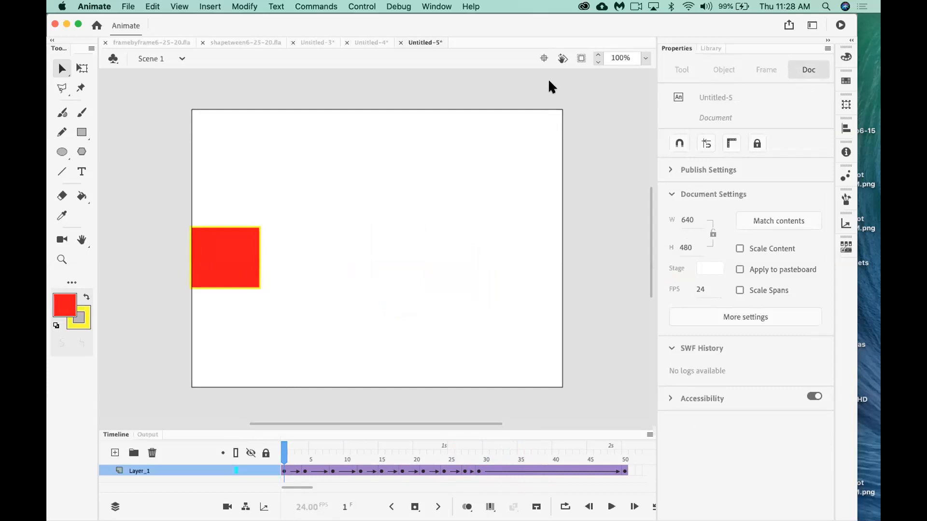
key(Return)
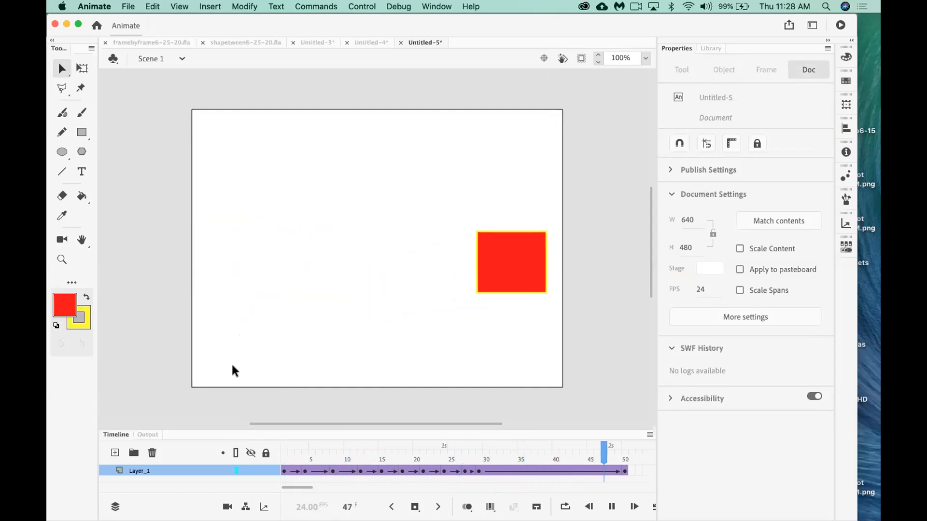
key(Return)
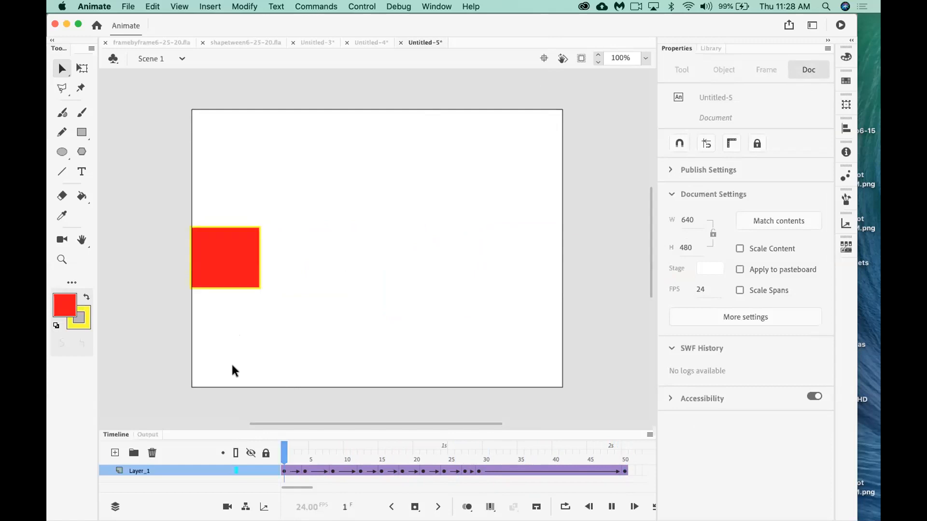
key(Return)
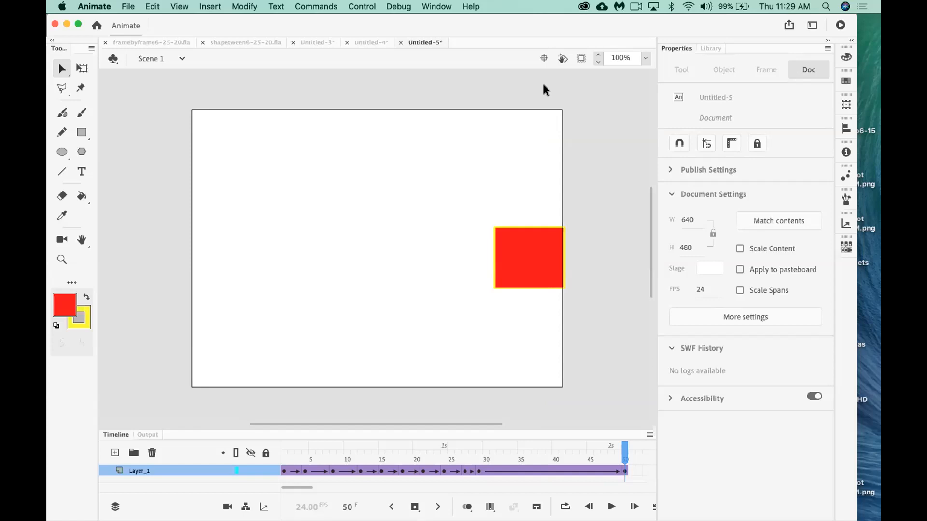
Create a new Standard 640 × 480 ActionScript 3.0 document at 24 fps
click(126, 7)
click(134, 21)
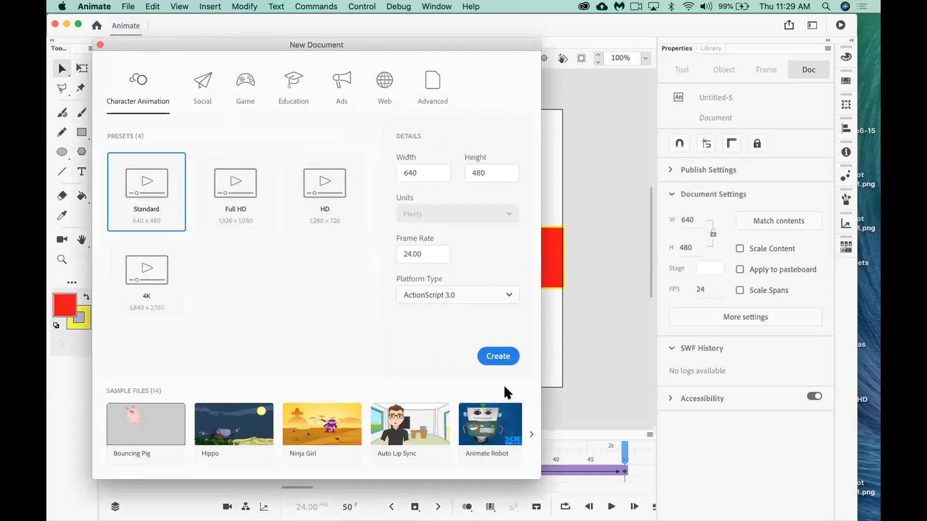
click(497, 359)
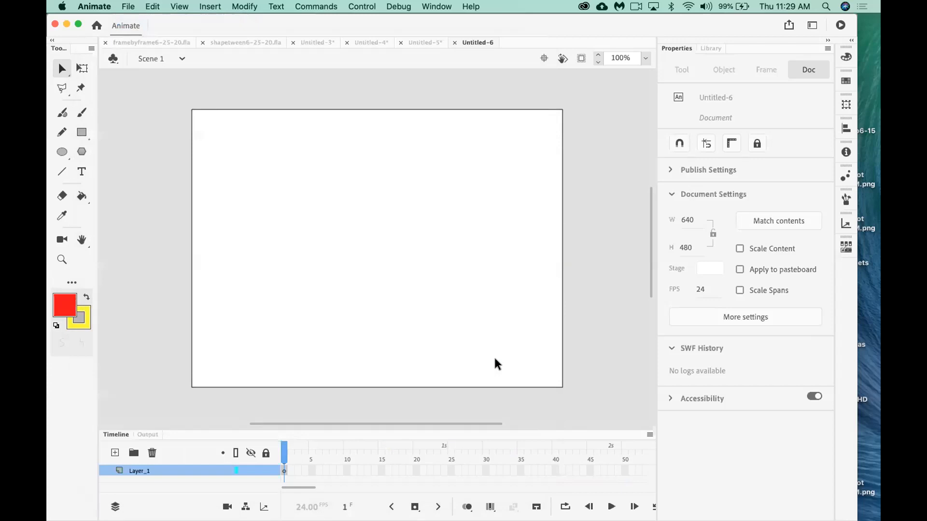
drag(484, 424, 459, 417)
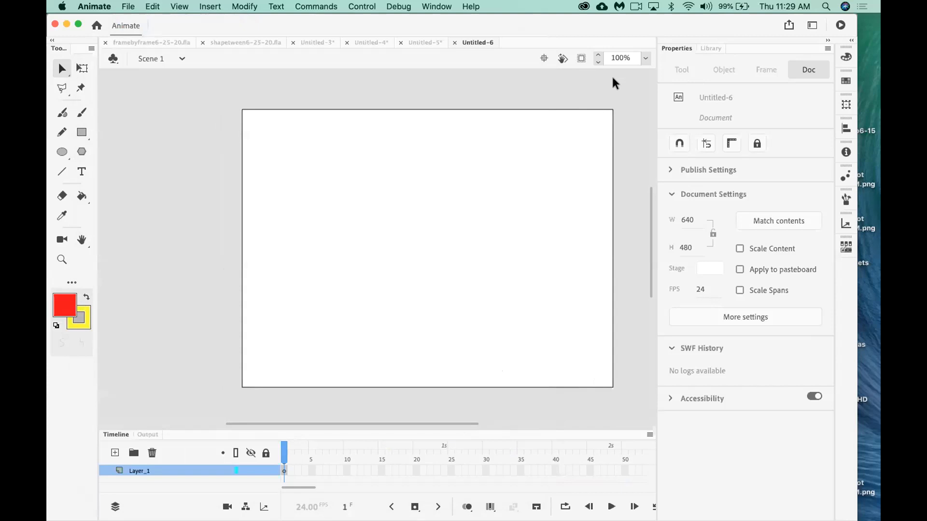
Set up the Rectangle tool with a yellow-orange fill and no stroke
click(81, 132)
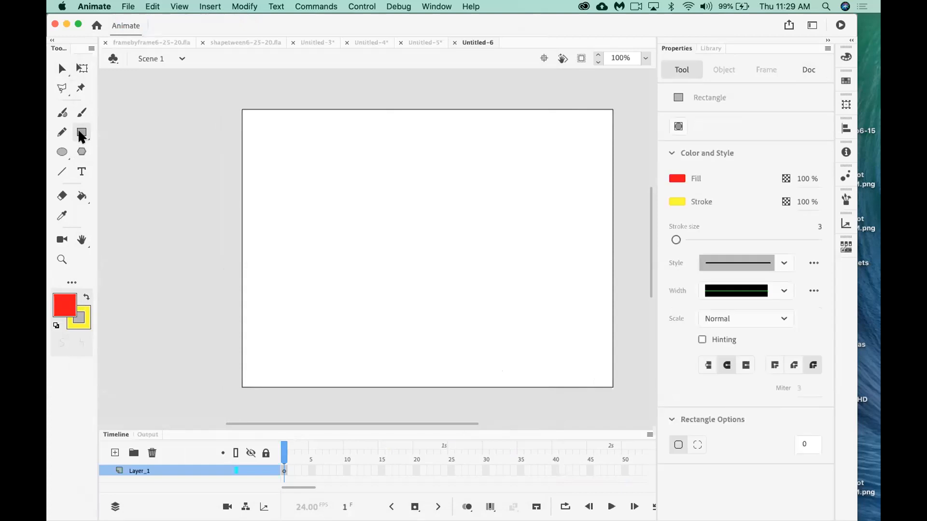
click(66, 311)
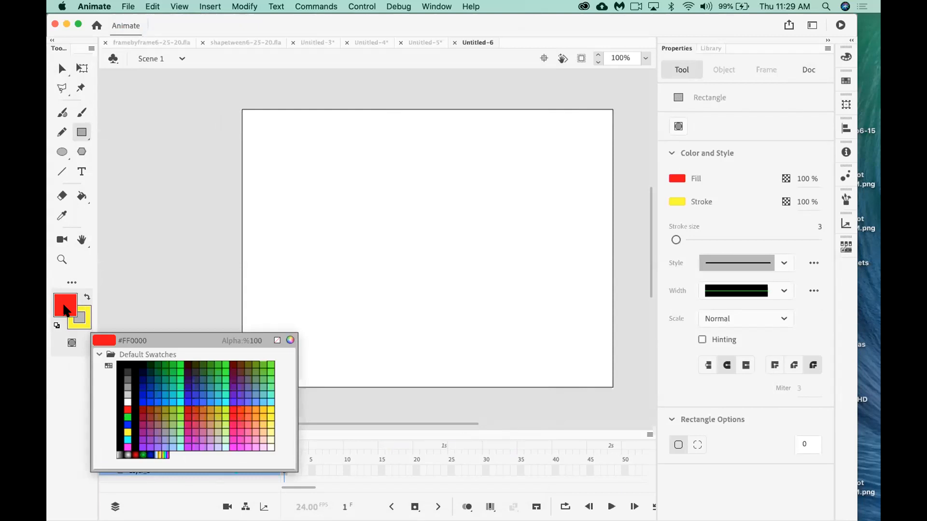
click(264, 409)
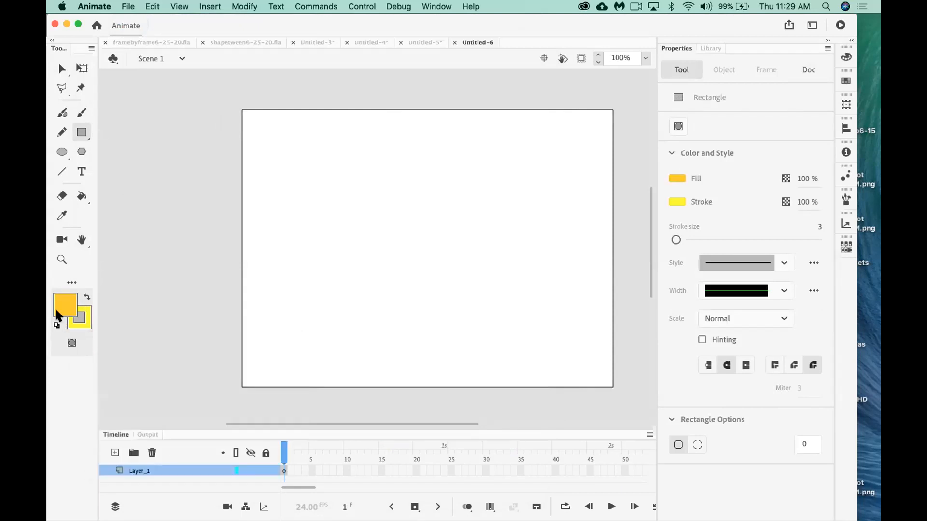
click(80, 319)
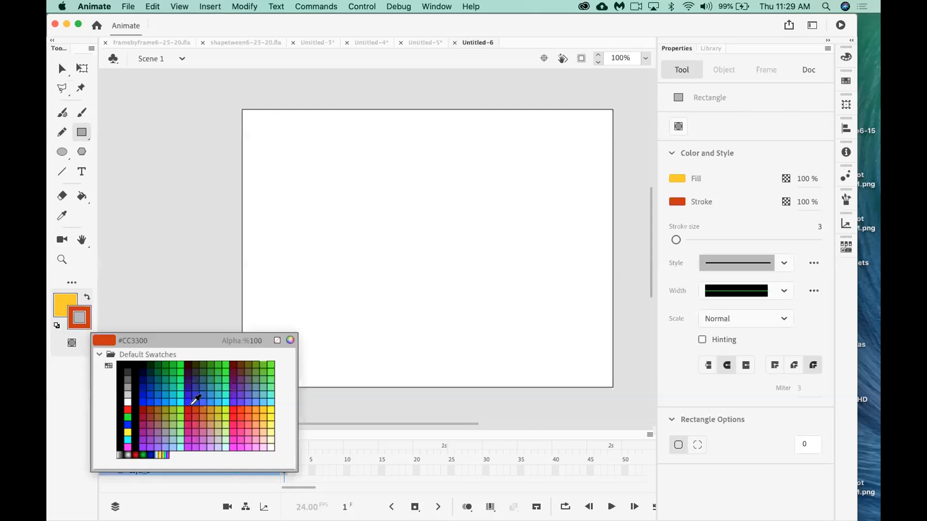
click(276, 340)
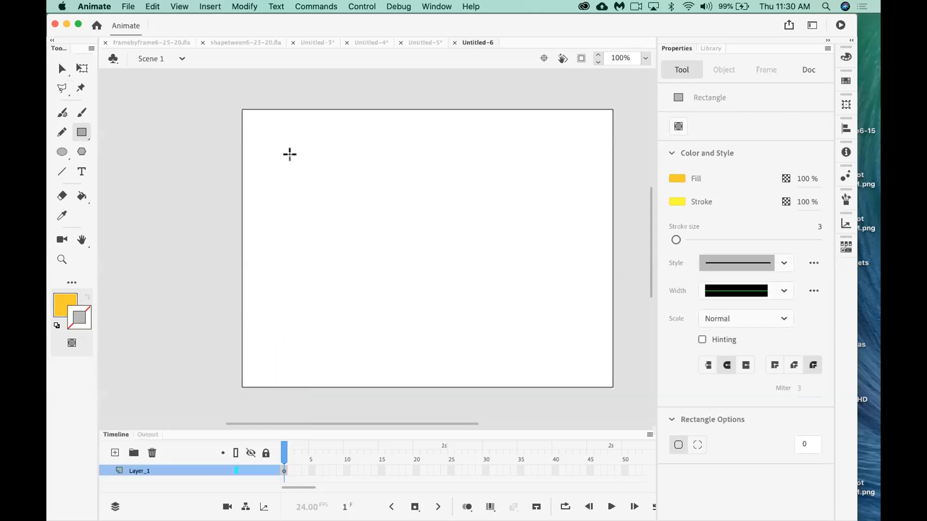
Draw a square about 123 × 123 and snap it into the stage's top-left corner
mouse_move(312, 164)
mouse_down()
mouse_move(239, 118)
mouse_move(239, 107)
mouse_up()
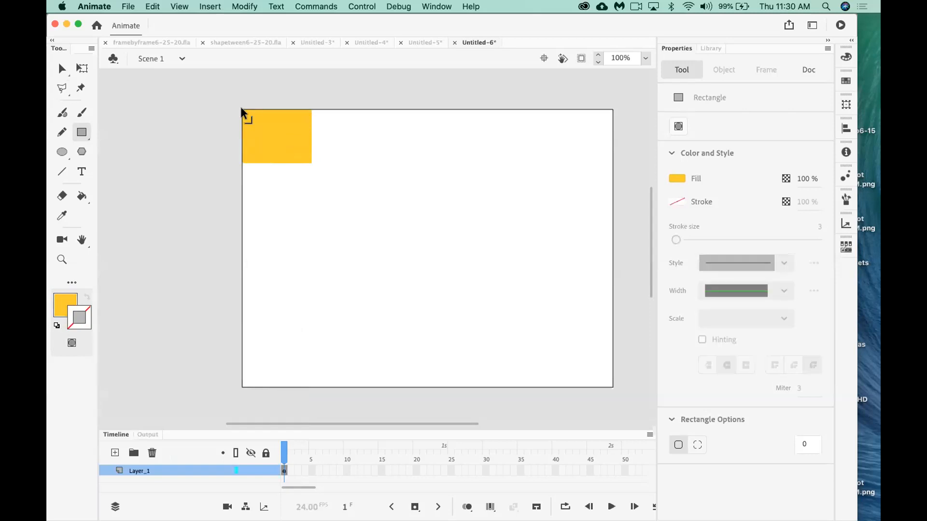
key(super+z)
drag(306, 165, 324, 181)
drag(288, 142, 251, 119)
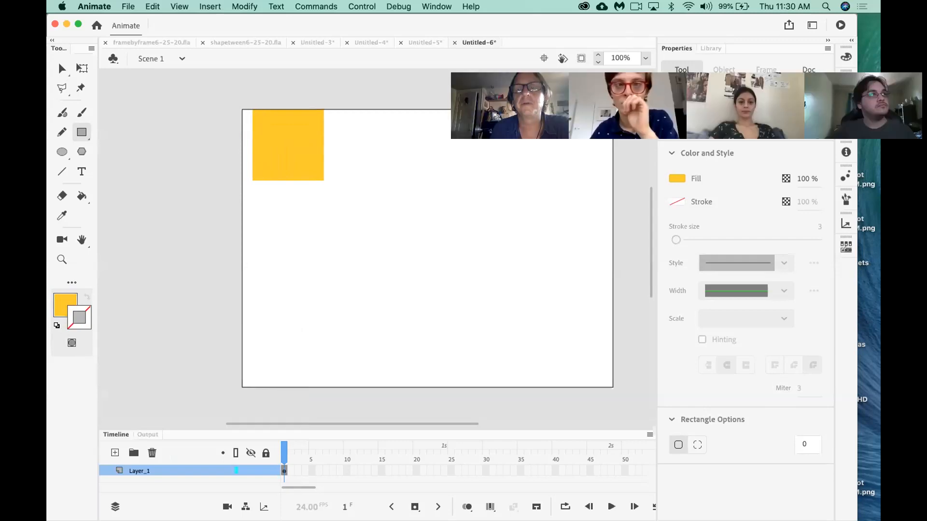
click(62, 69)
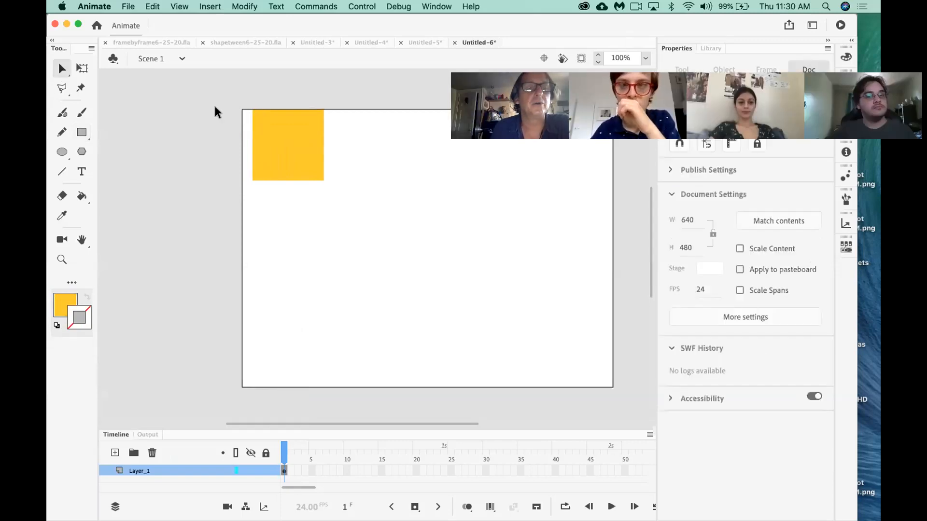
click(295, 164)
drag(296, 164, 281, 165)
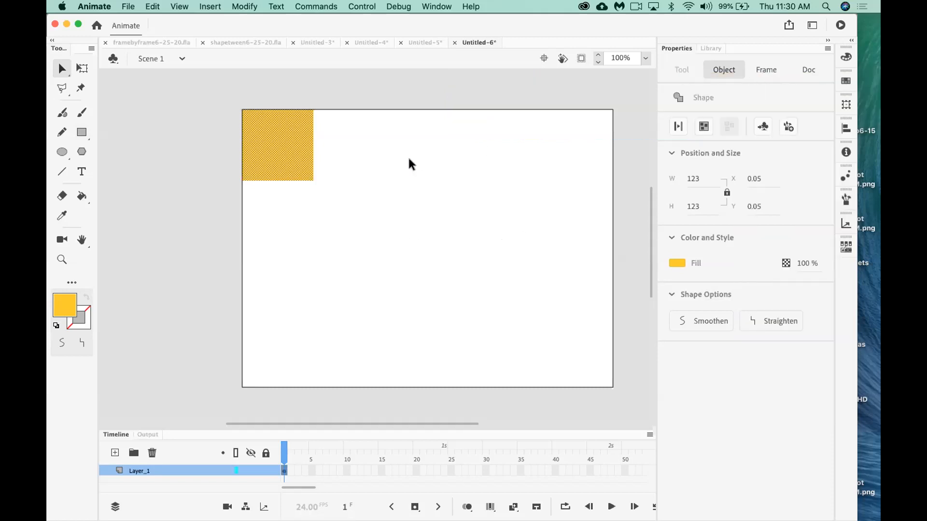
Convert the yellow-orange square to a Graphic symbol named boxy and check it in the library
click(338, 146)
click(283, 144)
click(324, 137)
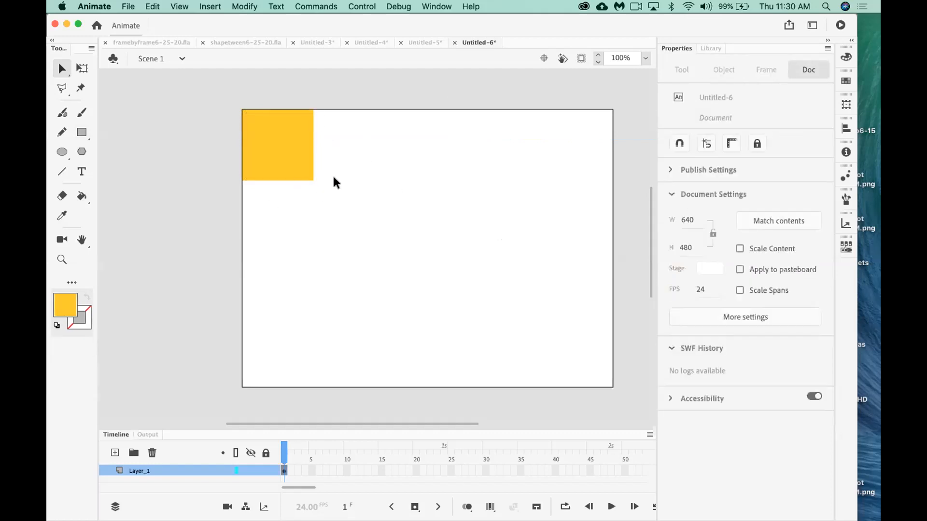
click(294, 160)
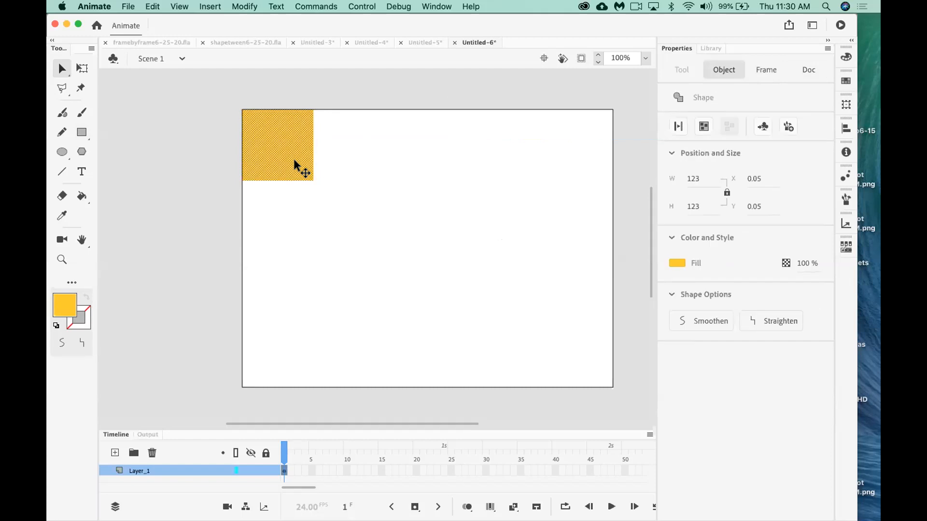
right_click(293, 161)
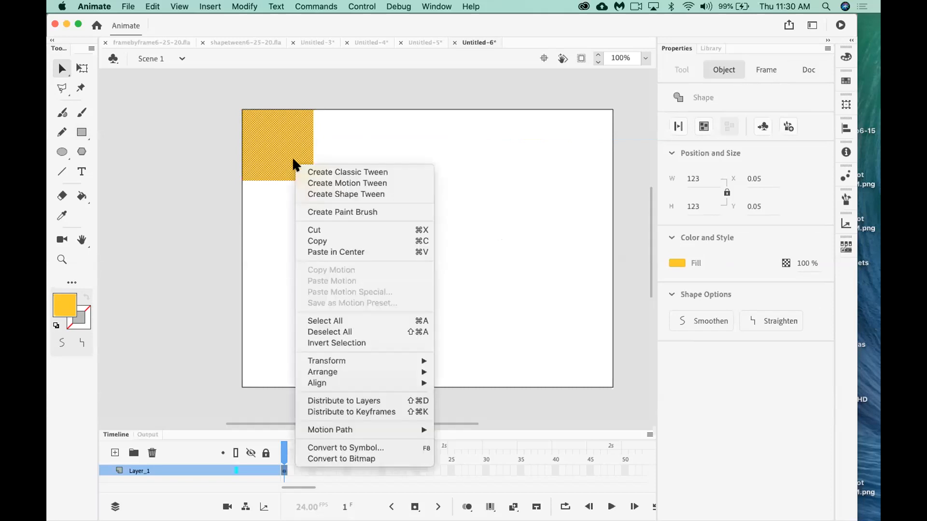
click(363, 445)
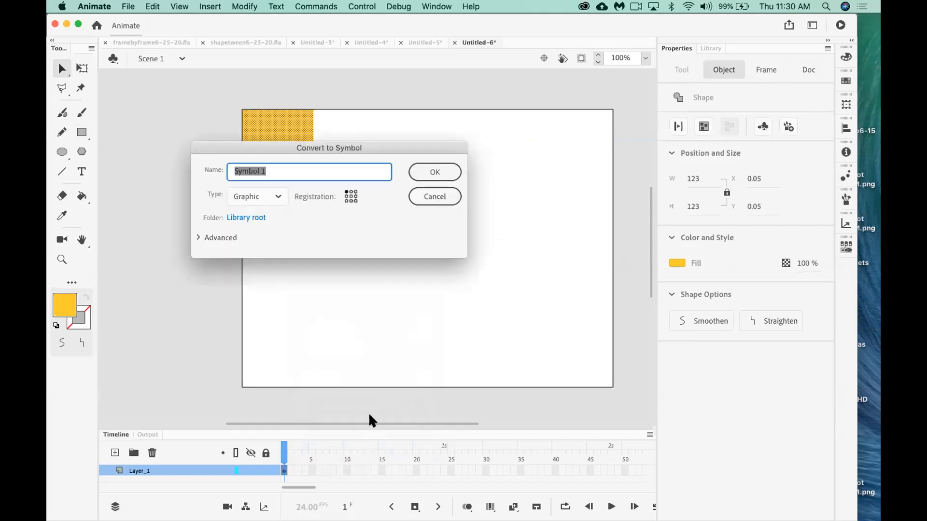
text(boxy)
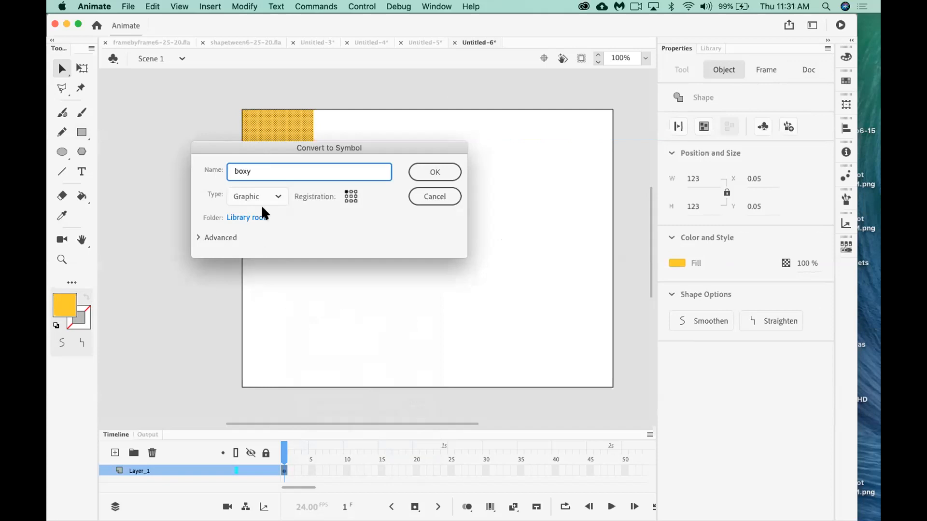
click(434, 172)
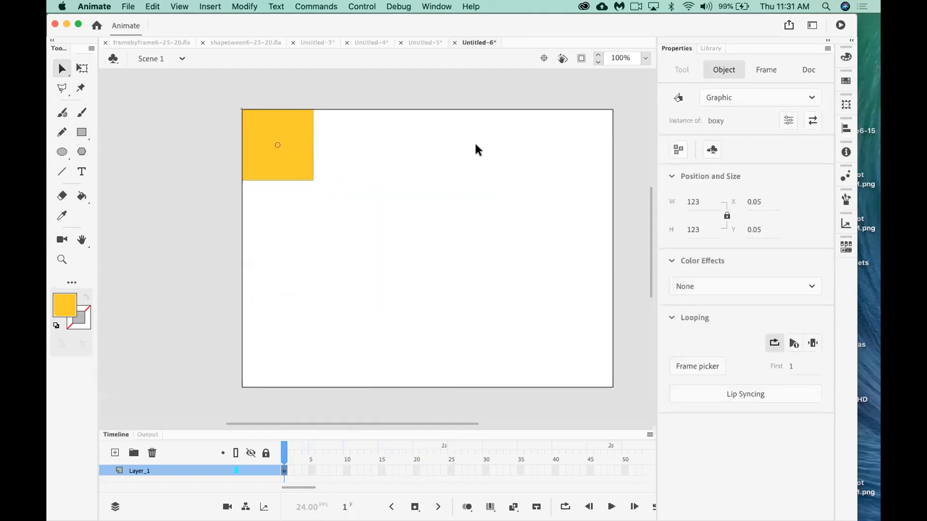
click(711, 48)
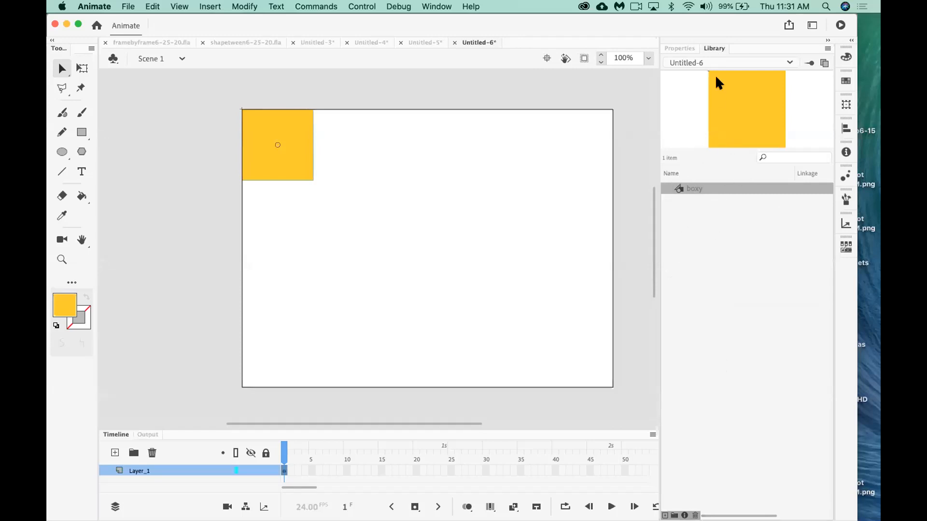
click(679, 48)
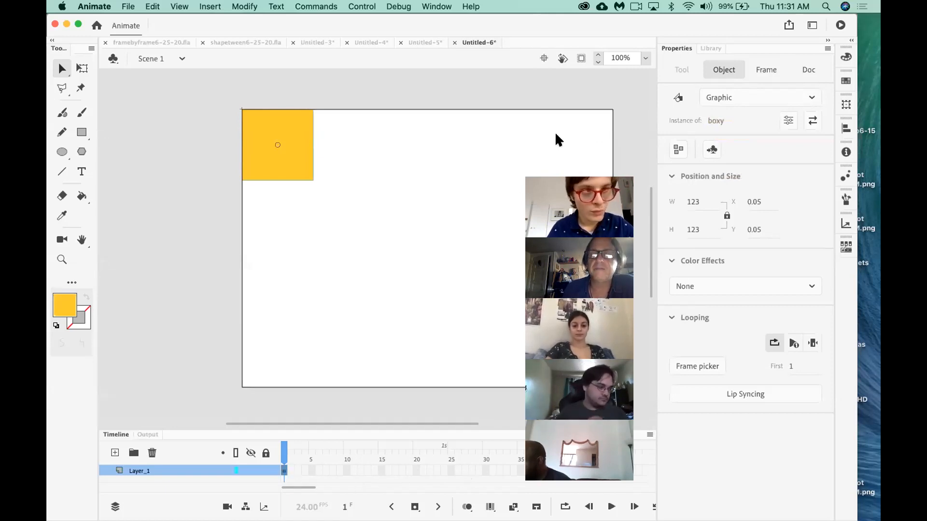
Create a classic tween from Layer_1's first keyframe and extend its frames to frame 60
right_click(281, 470)
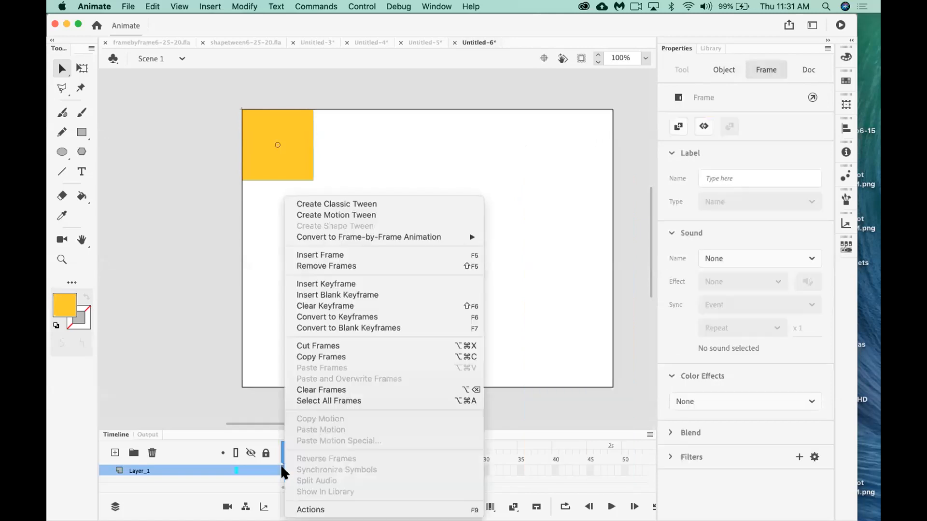
click(354, 202)
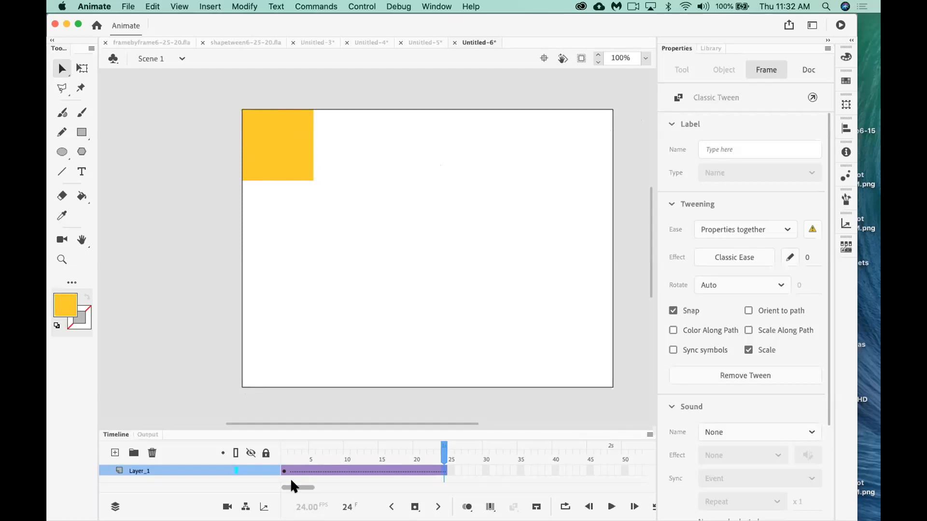
drag(293, 483, 305, 482)
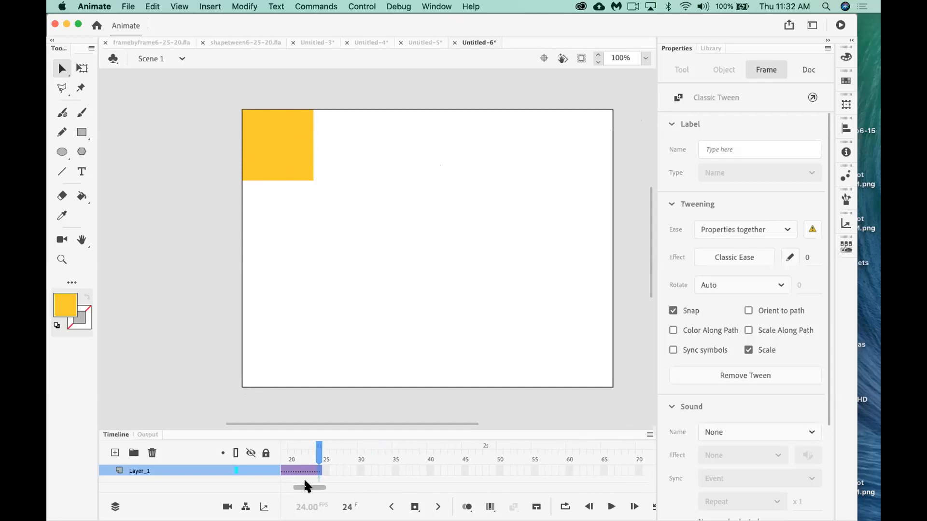
click(569, 470)
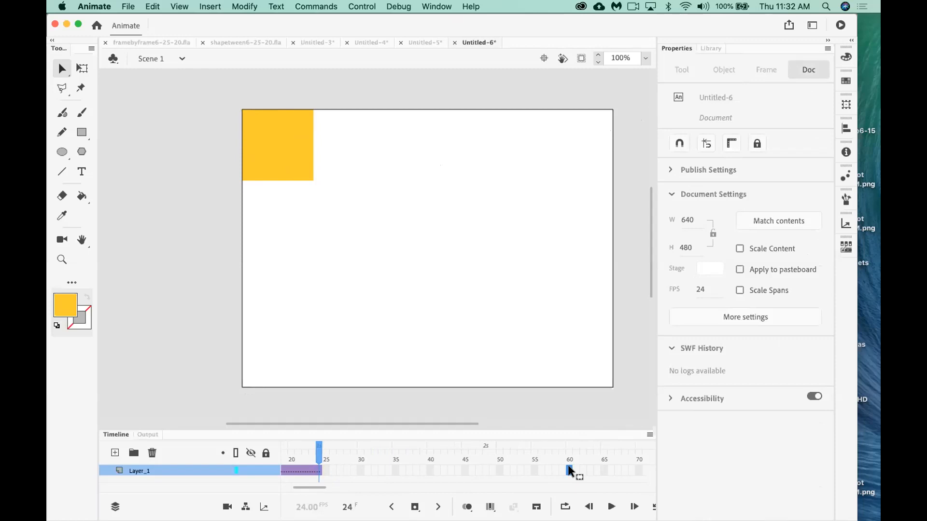
key(F5)
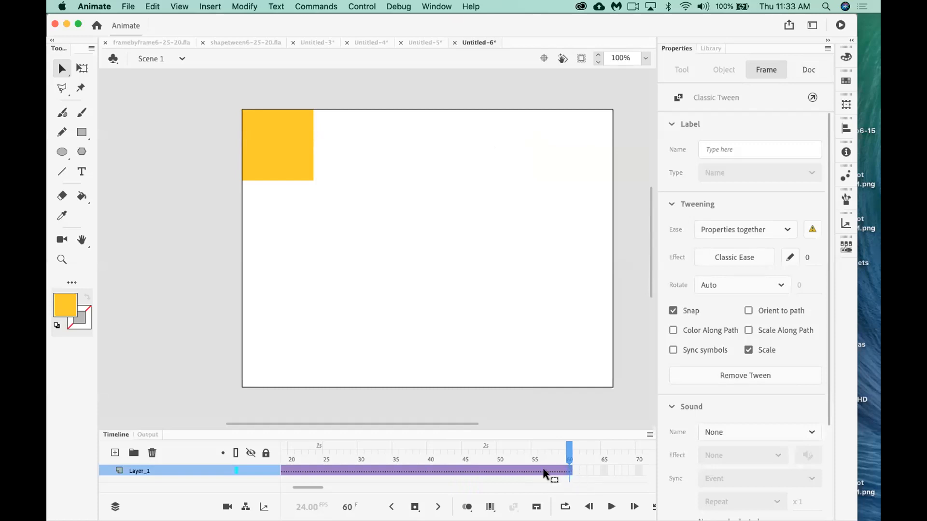
Move the playhead back to frame 15 of the tween
drag(317, 486, 288, 487)
click(463, 458)
drag(464, 461, 379, 461)
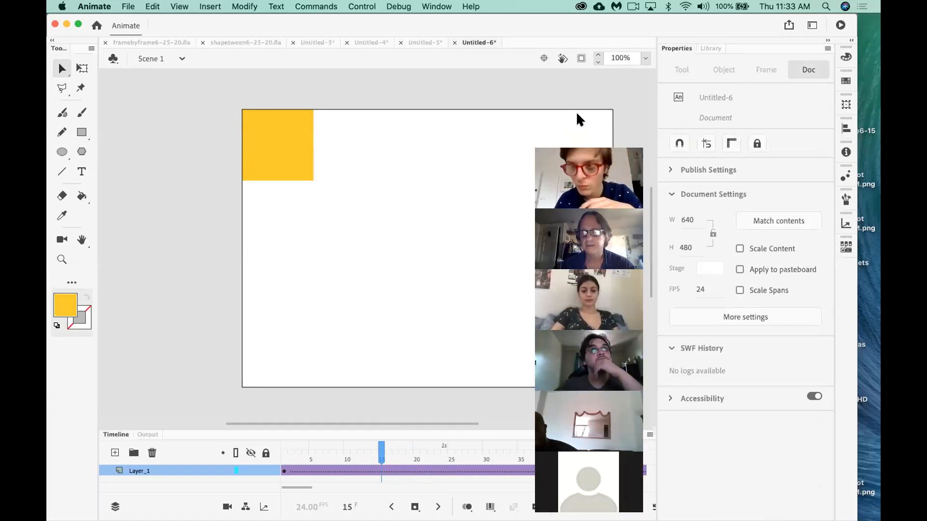
key(XF86AudioRaiseVolume)
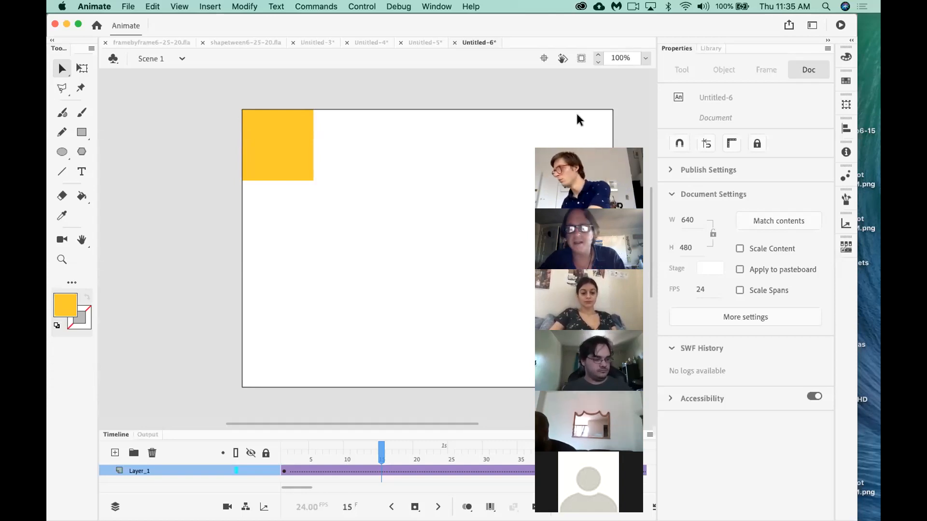
Switch to Finder and open the _Animation_Samples_MINE folder in a new window
key(super+Tab)
key(super+Tab)
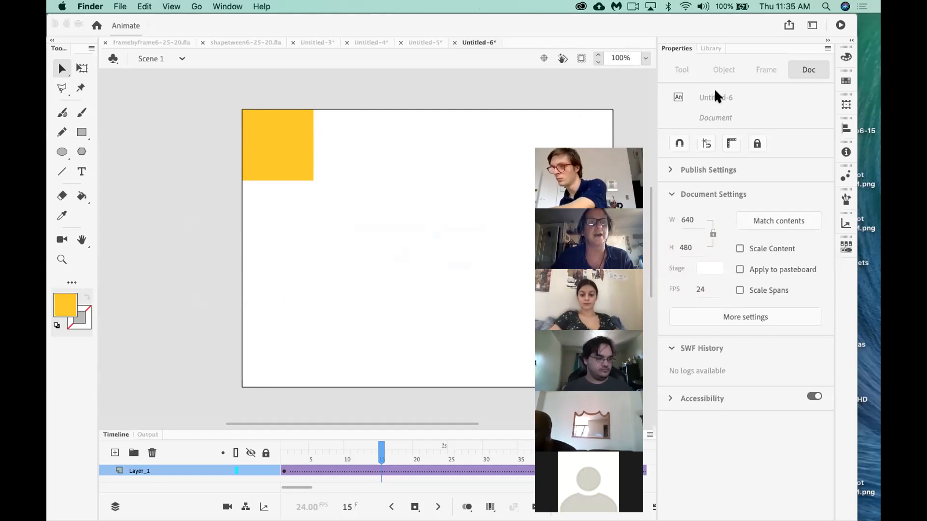
key(super+n)
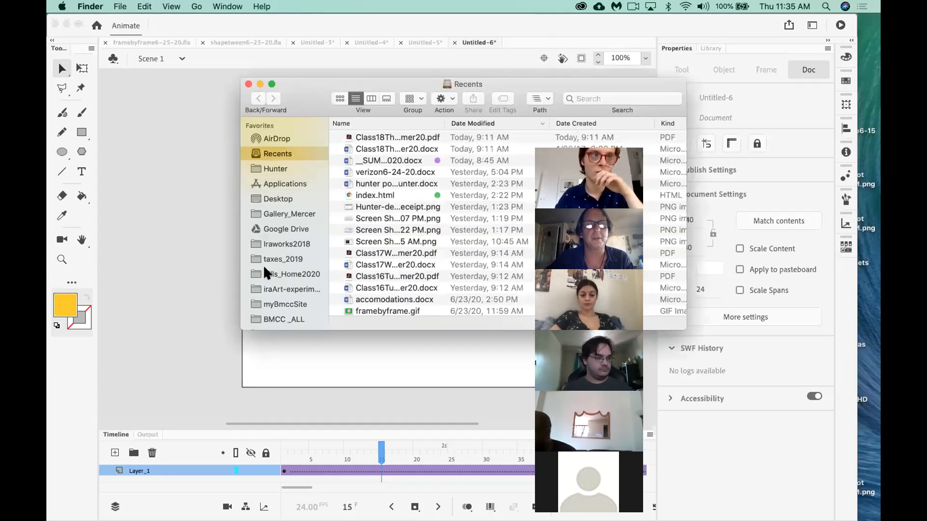
scroll(262, 265, down, 5)
scroll(263, 274, down, 3)
click(278, 291)
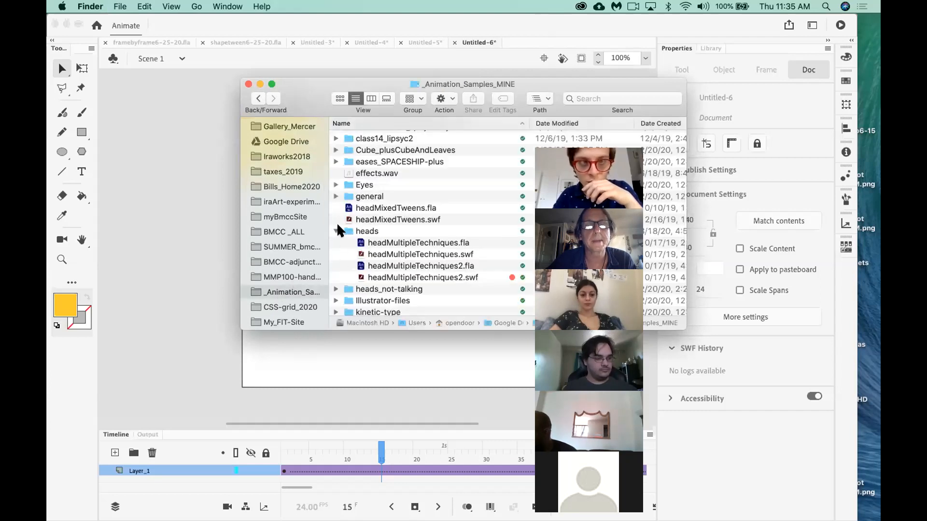
Collapse the heads folder, then play bird.swf from the bird-2 folder and close its player window
click(336, 231)
click(369, 231)
scroll(377, 227, down, 1)
scroll(376, 225, up, 5)
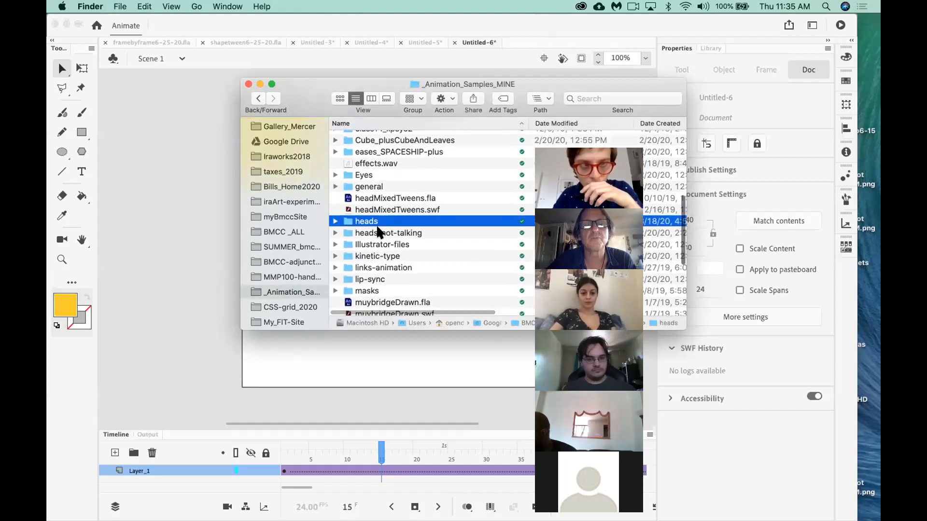
scroll(378, 229, up, 5)
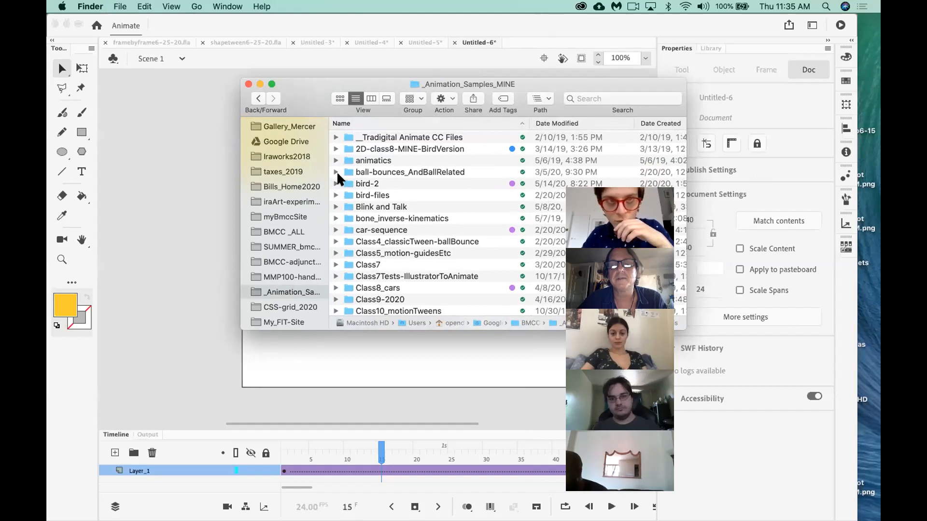
click(336, 183)
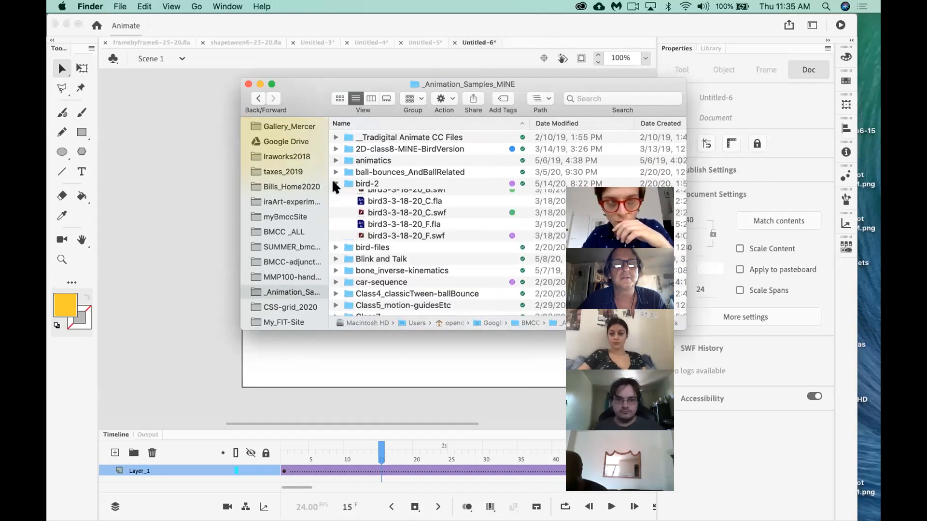
double_click(381, 206)
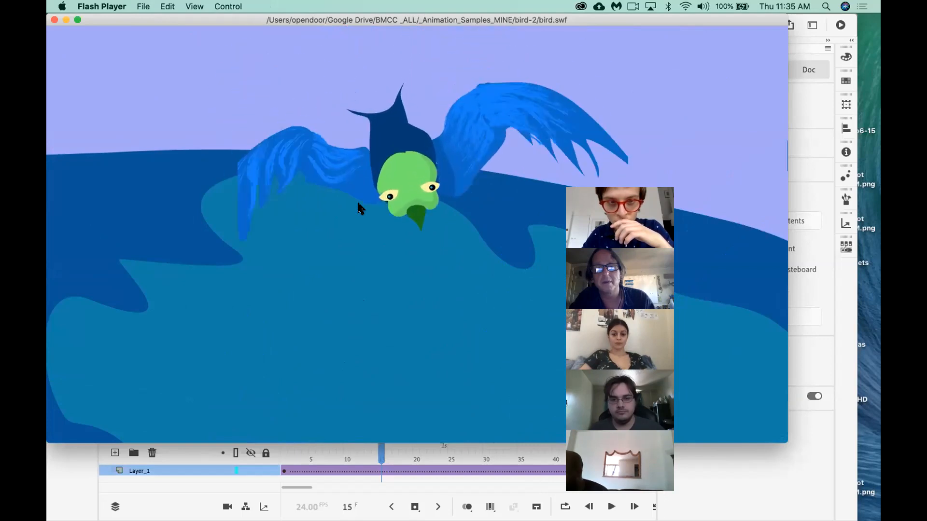
key(super+w)
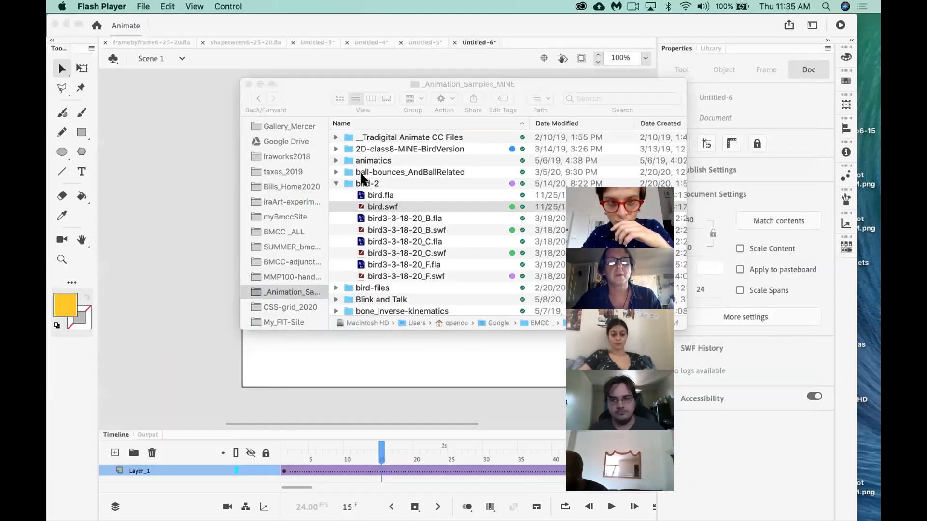
Play bird3-3-18-20_B.swf, bird3-3-18-20_C.swf and bird3-3-18-20_F.swf from the bird-2 folder, closing each player window
click(367, 224)
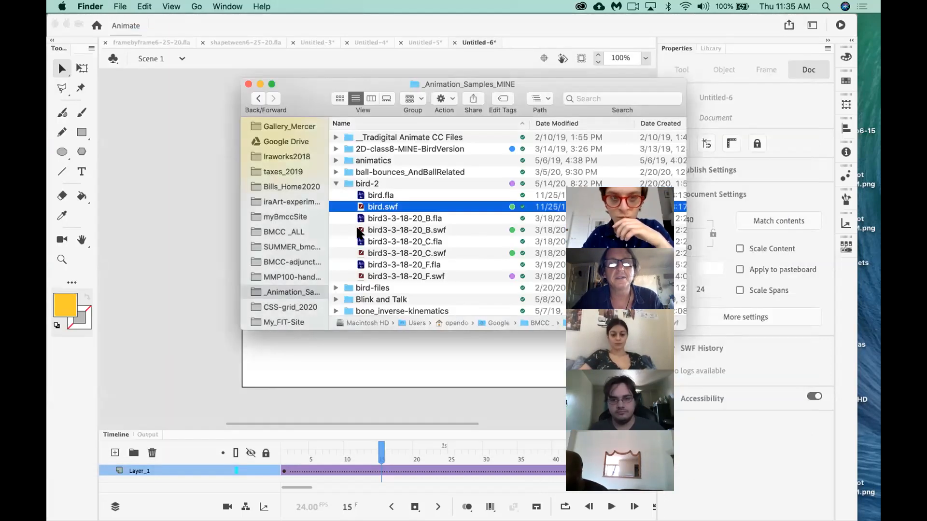
double_click(363, 229)
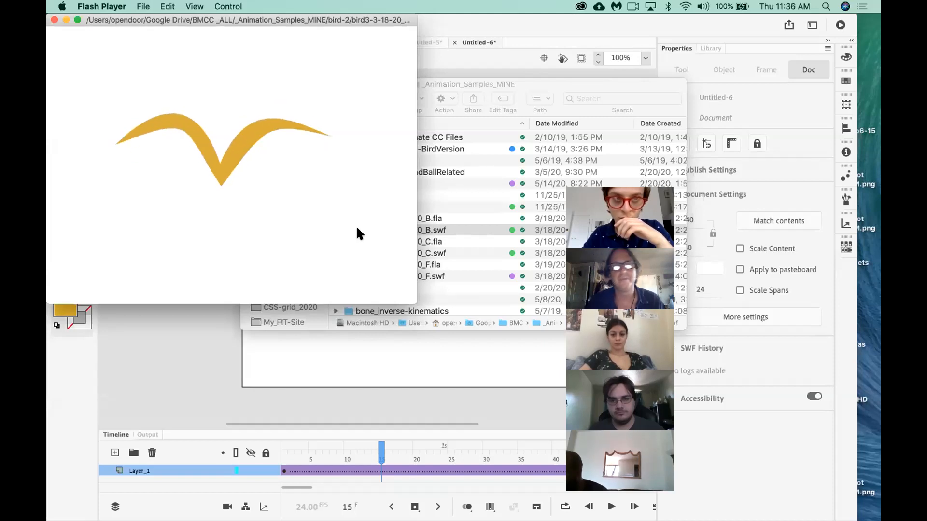
click(54, 20)
double_click(357, 252)
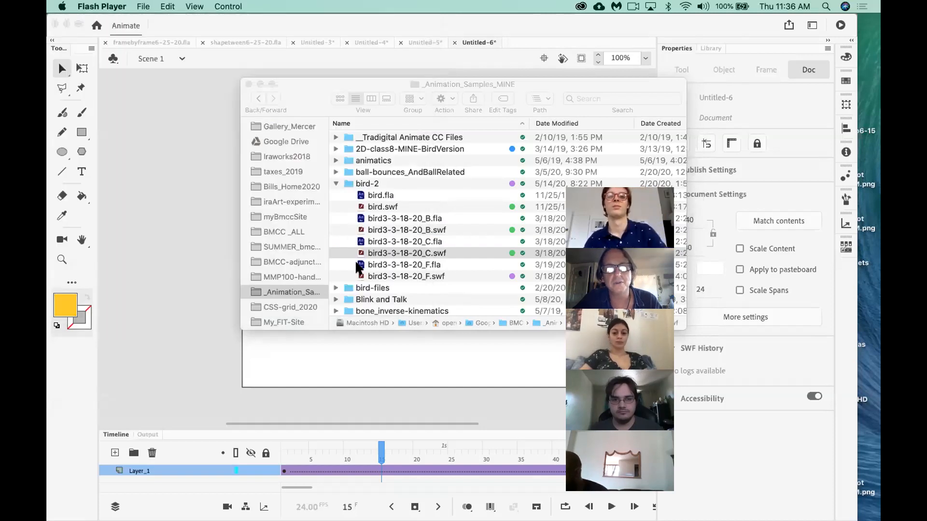
double_click(359, 276)
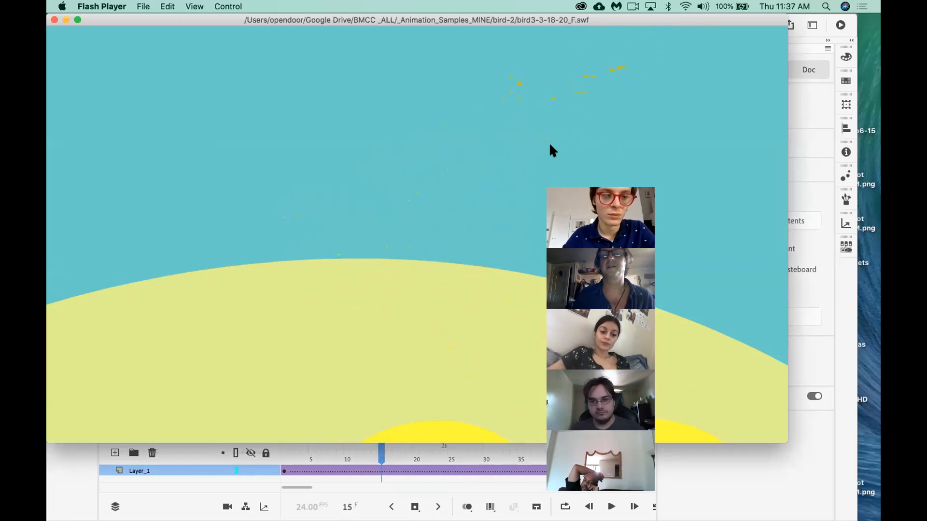
click(54, 19)
Collapse the bird-2 folder, then play Car2.swf from the car-sequence folder and close its player window
click(333, 182)
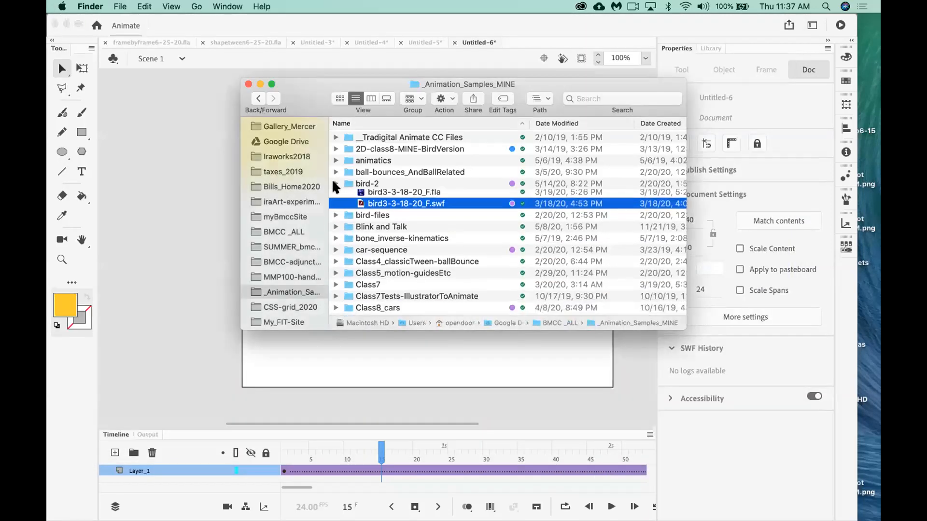
click(333, 181)
click(335, 230)
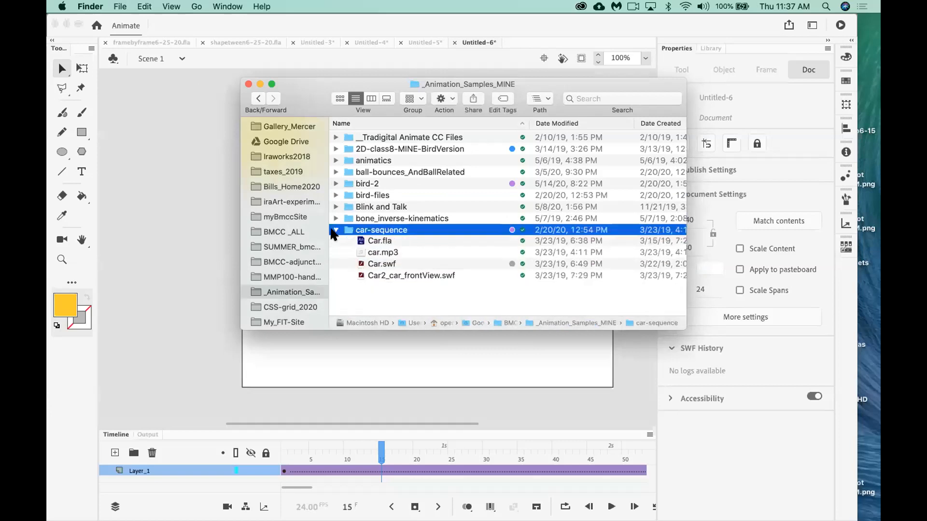
scroll(400, 255, down, 3)
scroll(399, 255, down, 1)
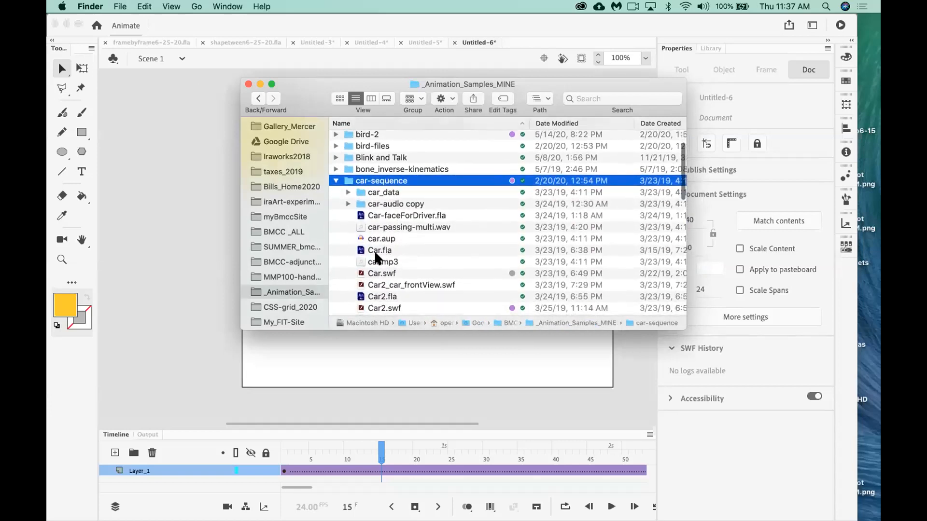
double_click(359, 309)
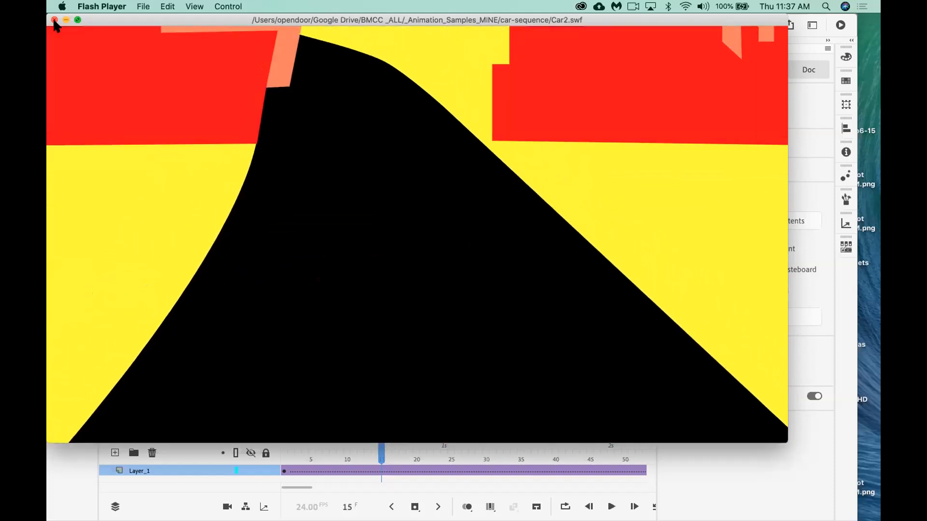
click(54, 20)
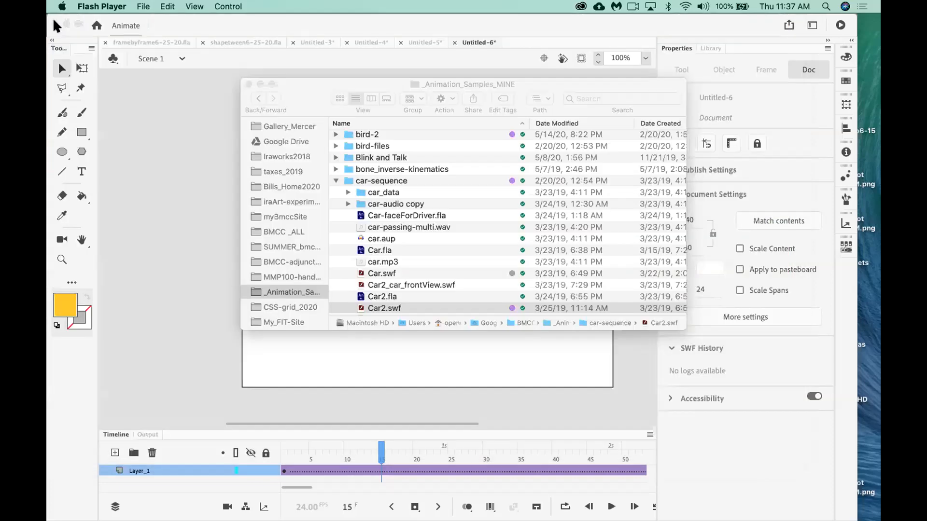
Move the Finder window aside, return to Animate and move the boxy square to the stage's top-right corner at frame 15, about X 517
click(284, 84)
drag(285, 84, 693, 148)
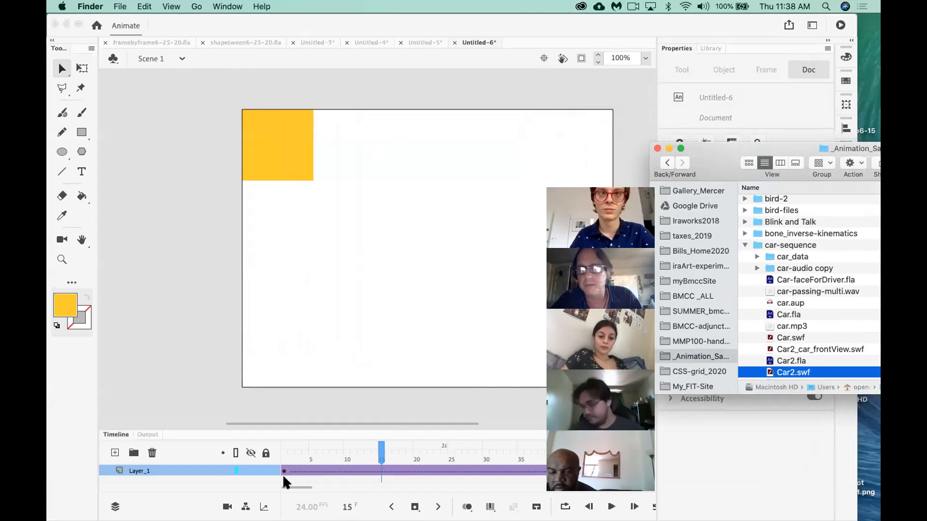
click(381, 444)
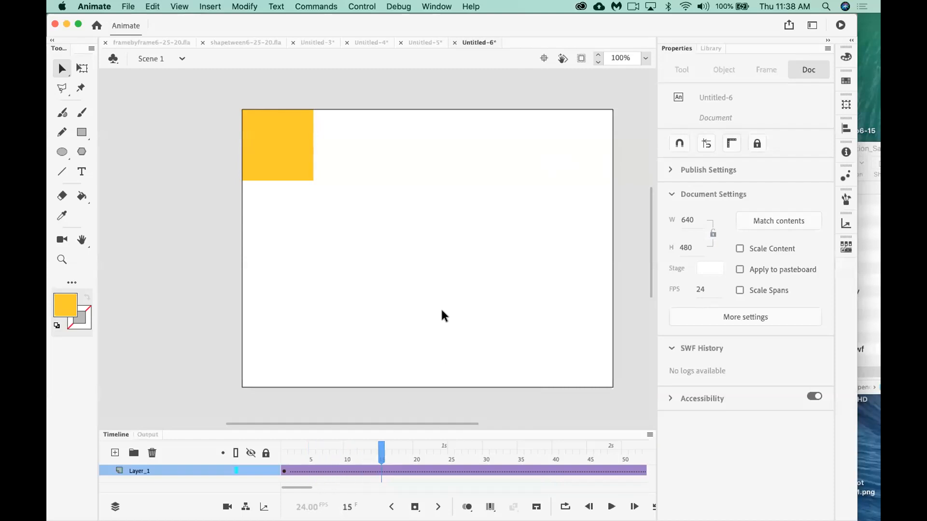
drag(279, 169, 578, 169)
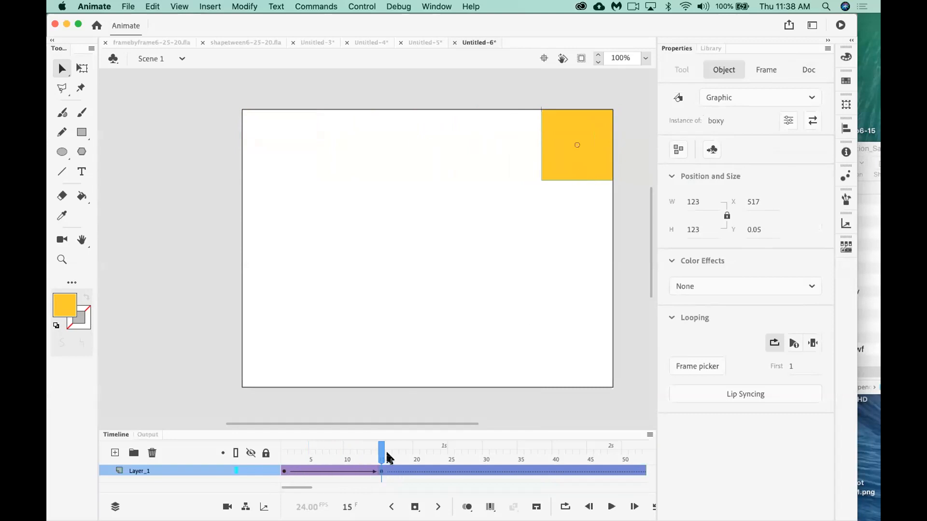
Move the boxy square to the stage's bottom-right corner at frame 30 and to its bottom-left corner at frame 45
drag(382, 450, 484, 451)
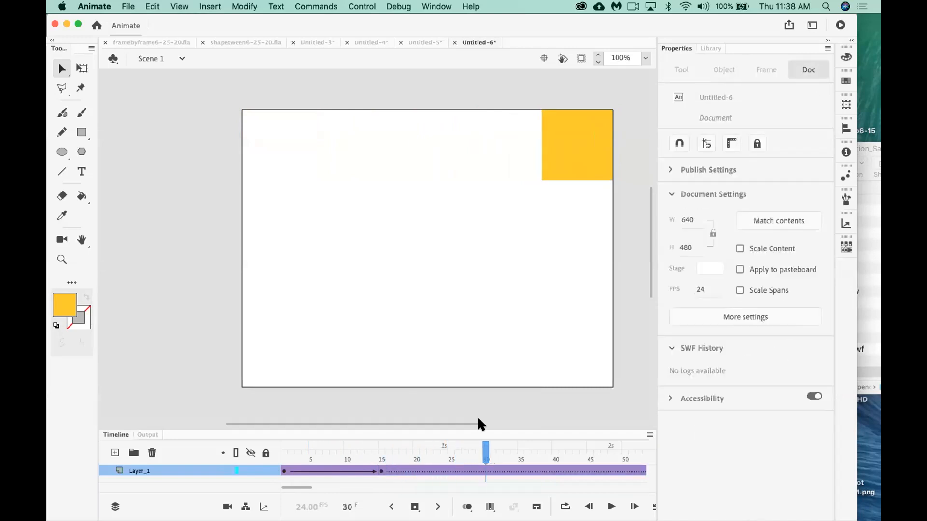
drag(555, 152, 555, 358)
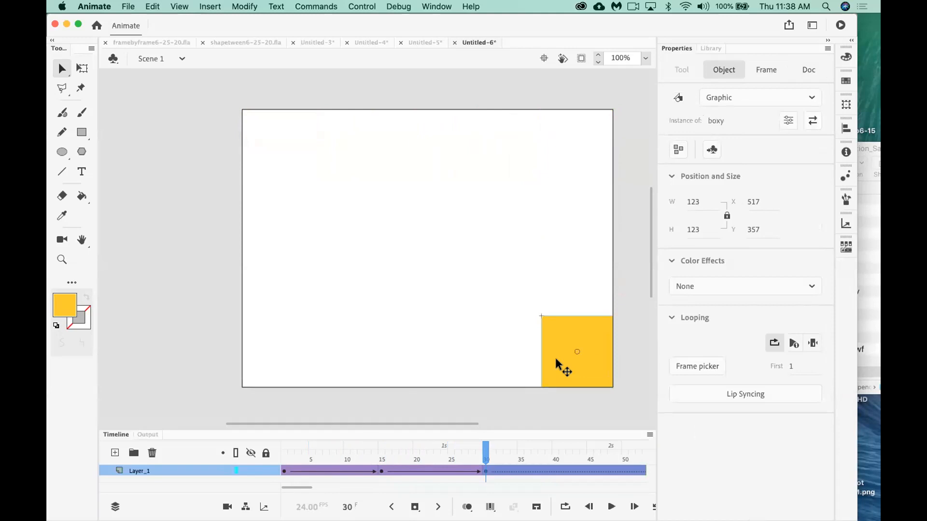
drag(482, 445, 590, 463)
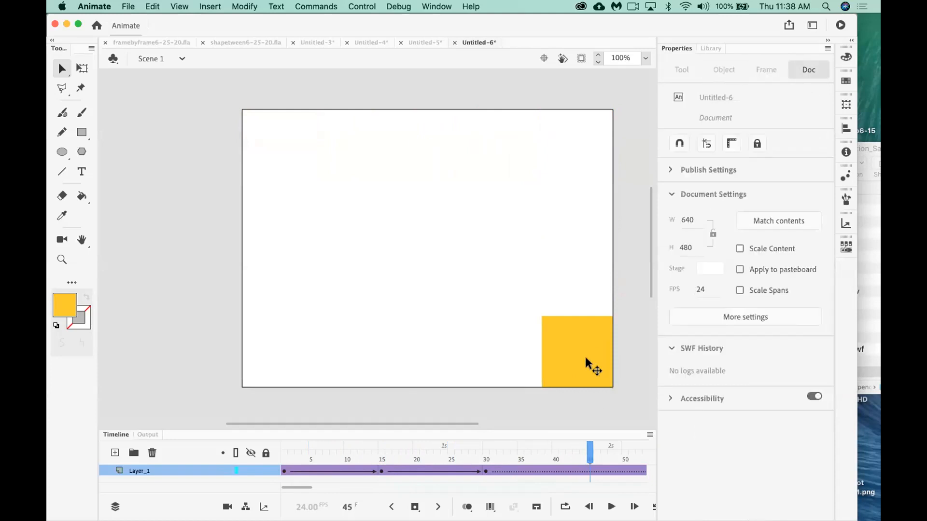
drag(586, 358, 285, 358)
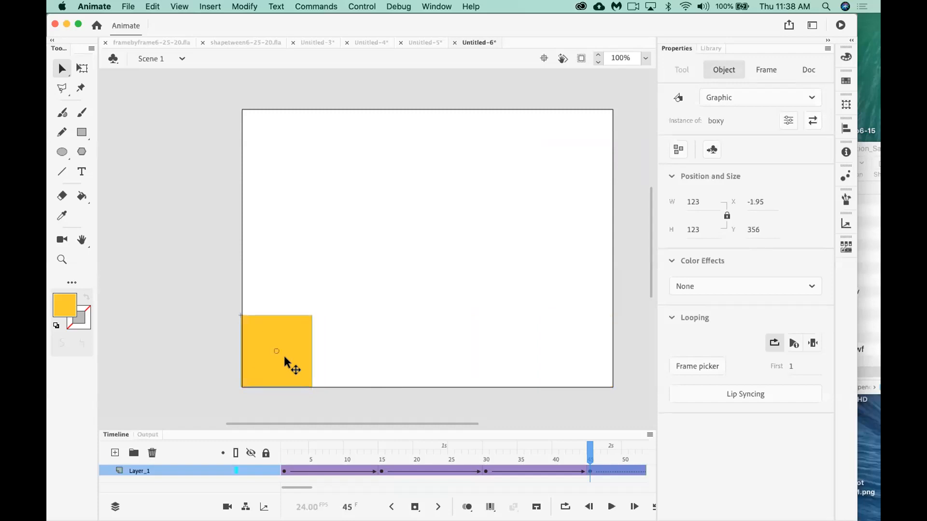
Move the boxy square to the stage's top-left corner at frame 60, about X 1, Y 0, and play the animation
scroll(526, 455, right, 5)
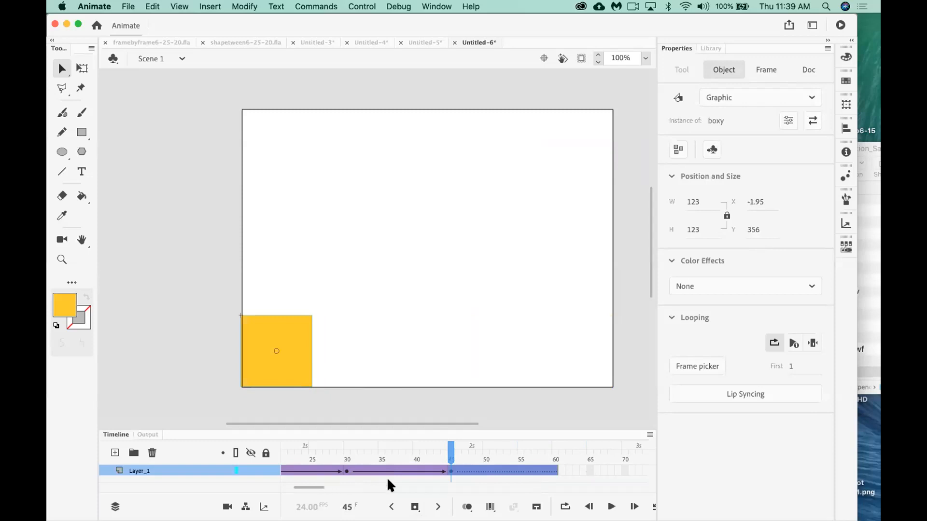
scroll(488, 455, right, 5)
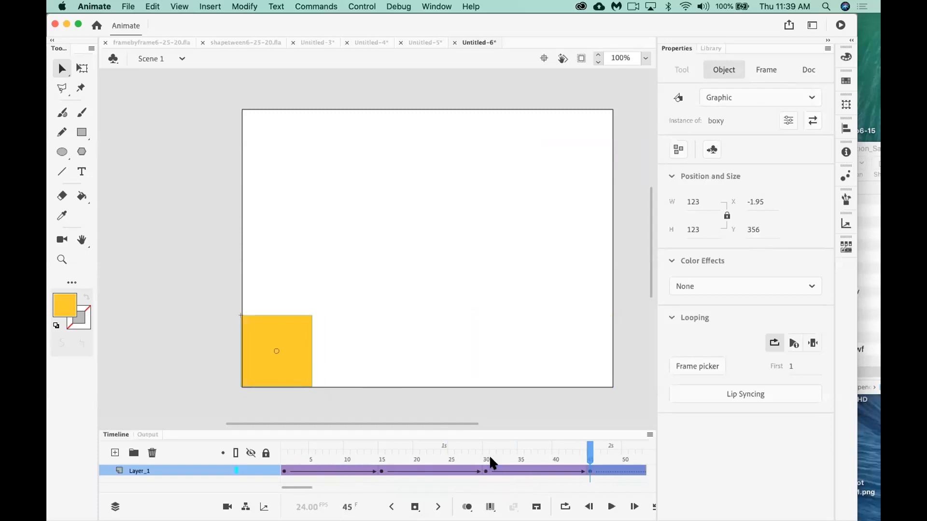
scroll(489, 455, left, 4)
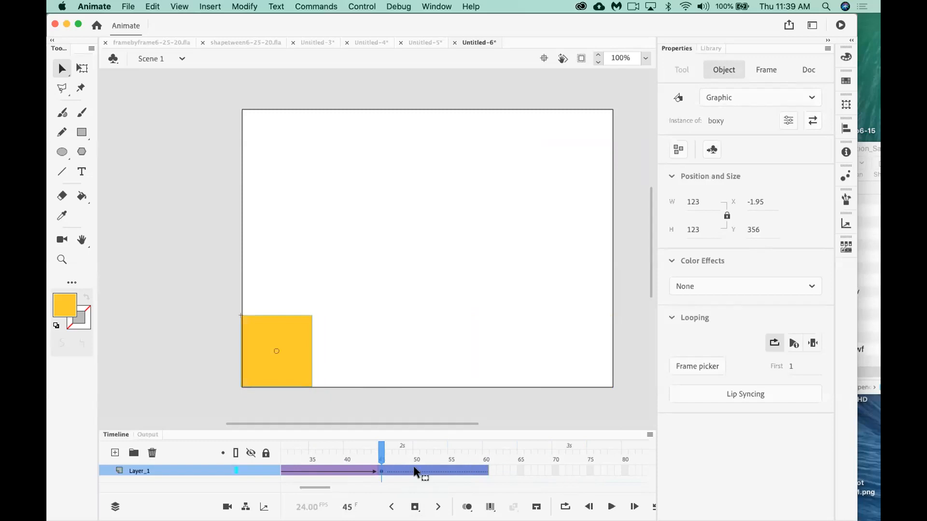
drag(381, 448, 411, 452)
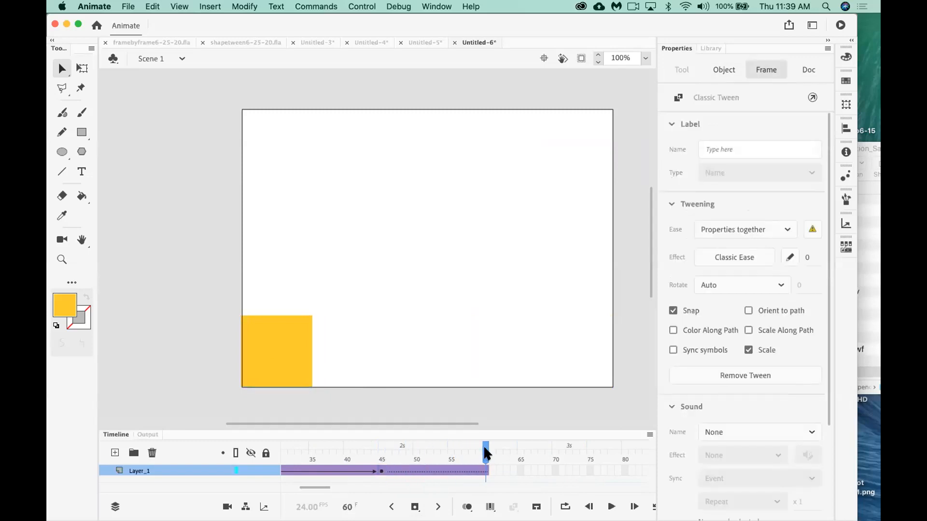
drag(284, 352, 284, 143)
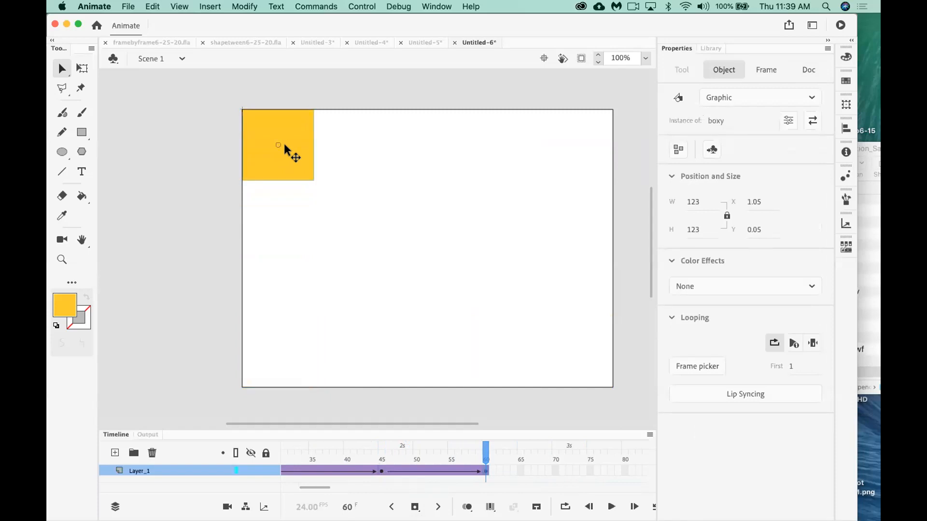
key(Return)
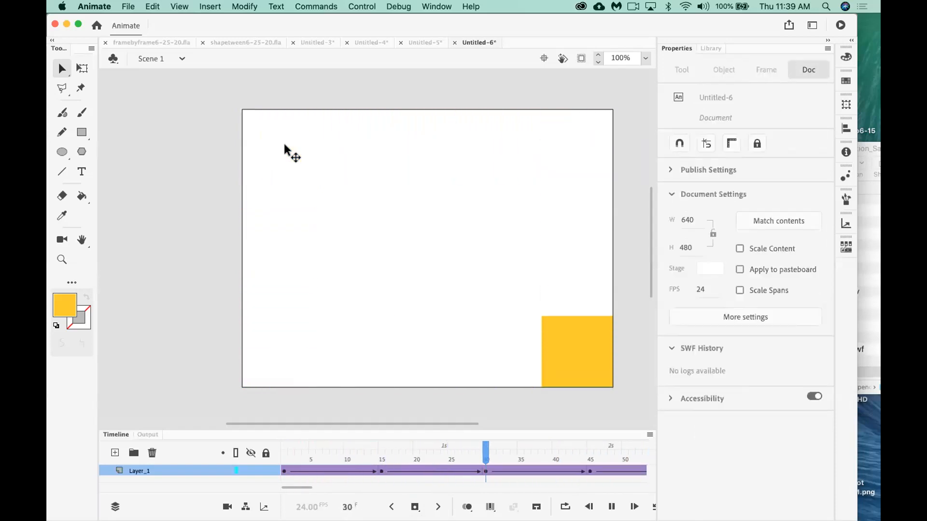
click(285, 149)
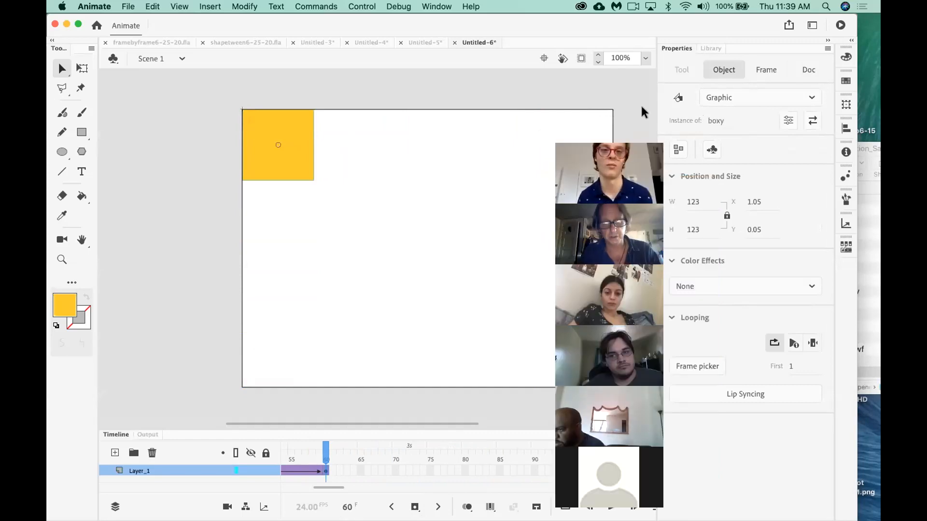
Undo the boxy square's moves at frames 60, 45, 30 and 15
click(420, 273)
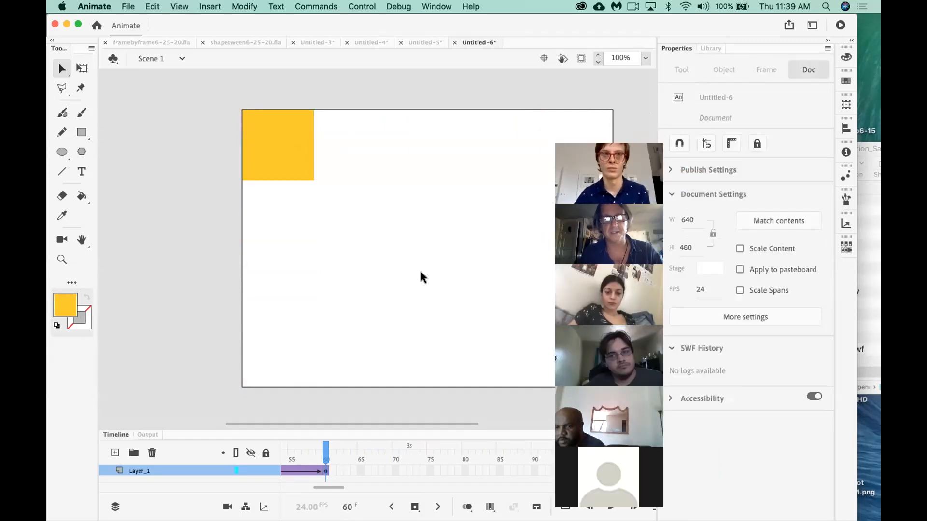
scroll(368, 455, left, 5)
click(368, 455)
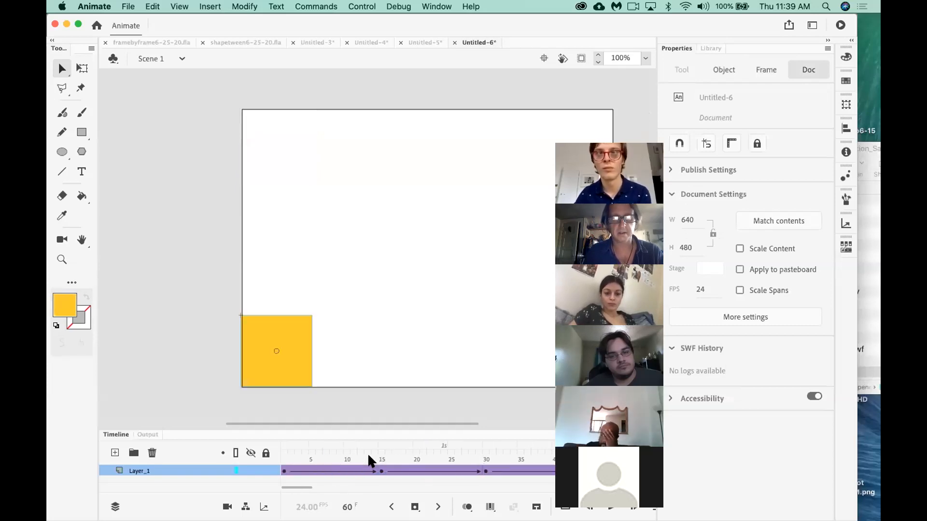
key(super+z)
key(super+z)
key(super+z)
key(super+z)
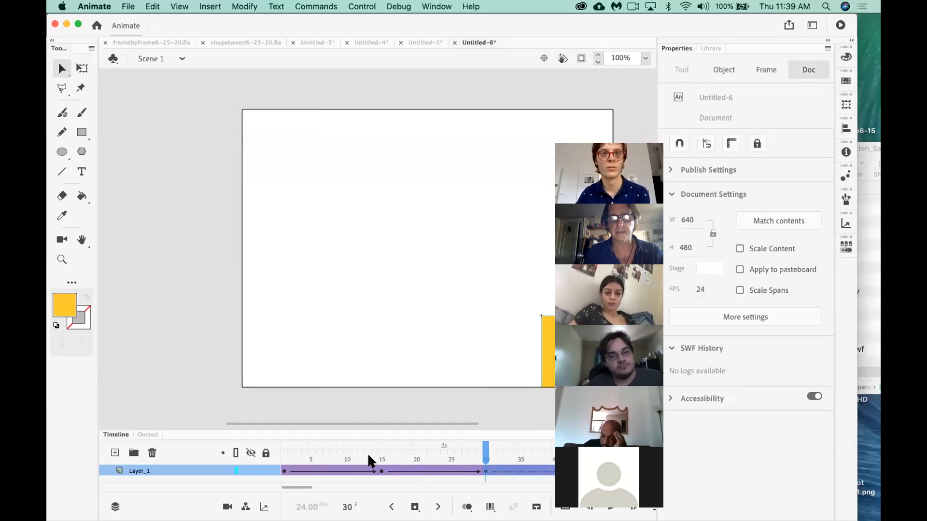
key(super+z)
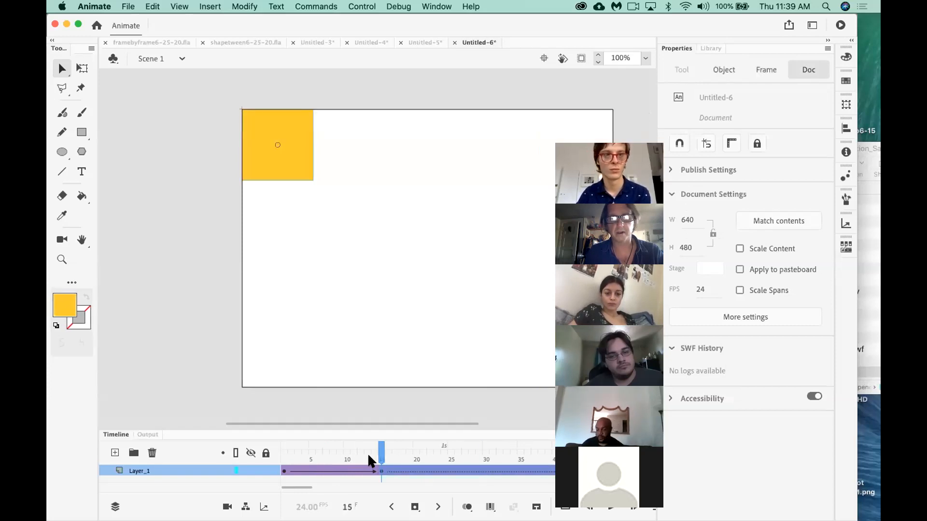
key(super+z)
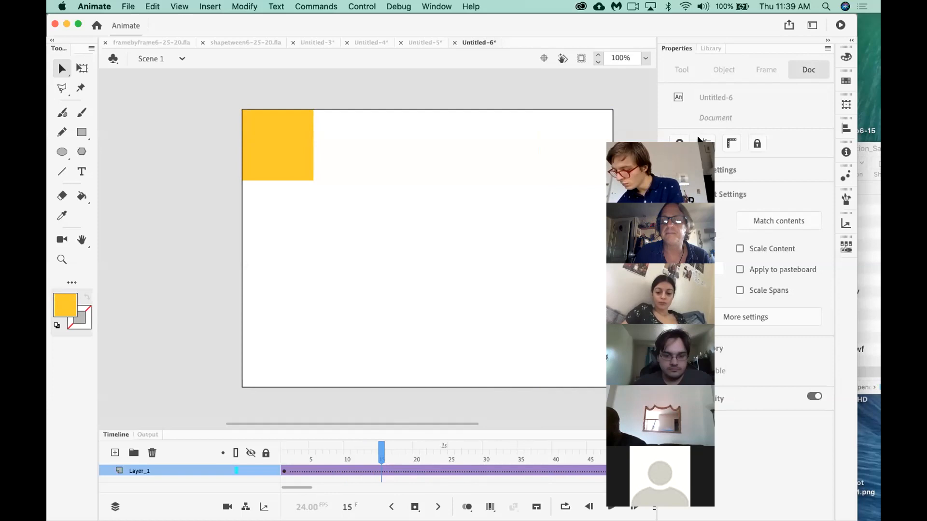
Move the boxy square to the stage's top-right corner at frame 15, about X 518, and to its bottom-right corner at frame 30
drag(296, 140, 587, 138)
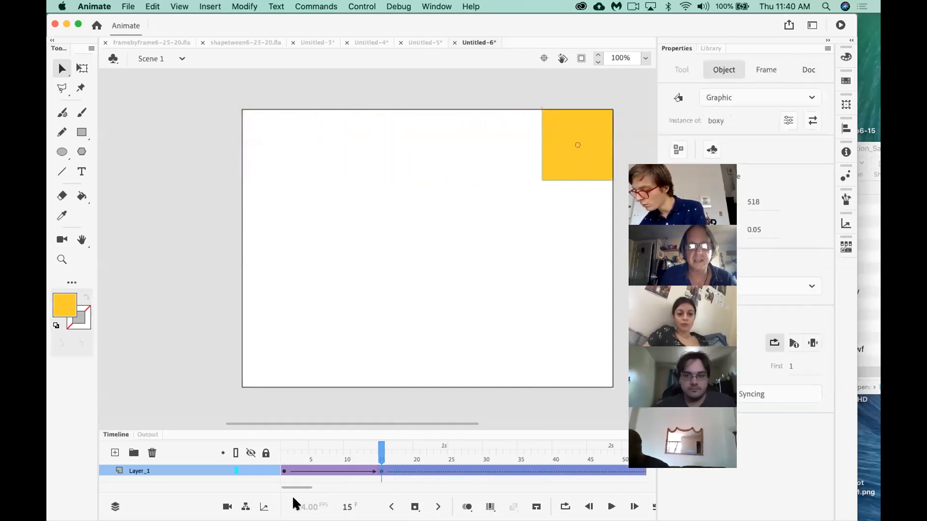
drag(281, 457, 378, 450)
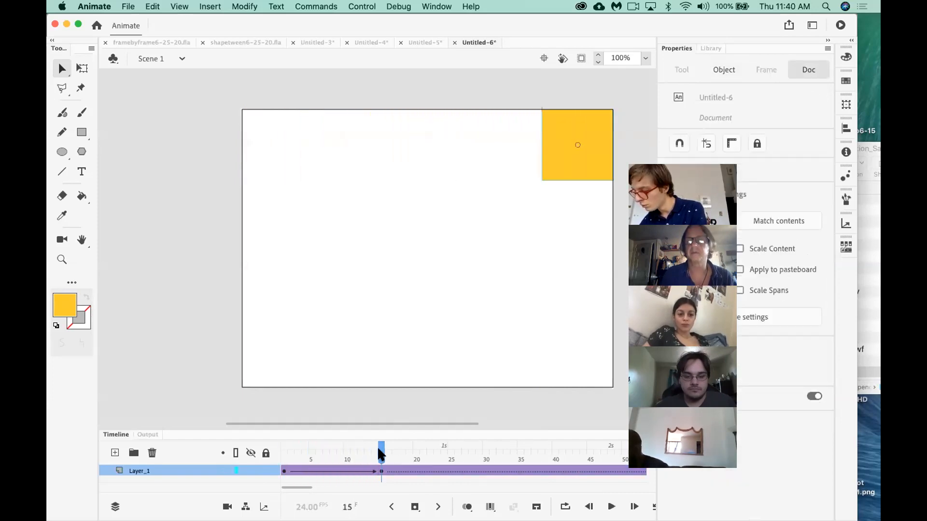
click(485, 468)
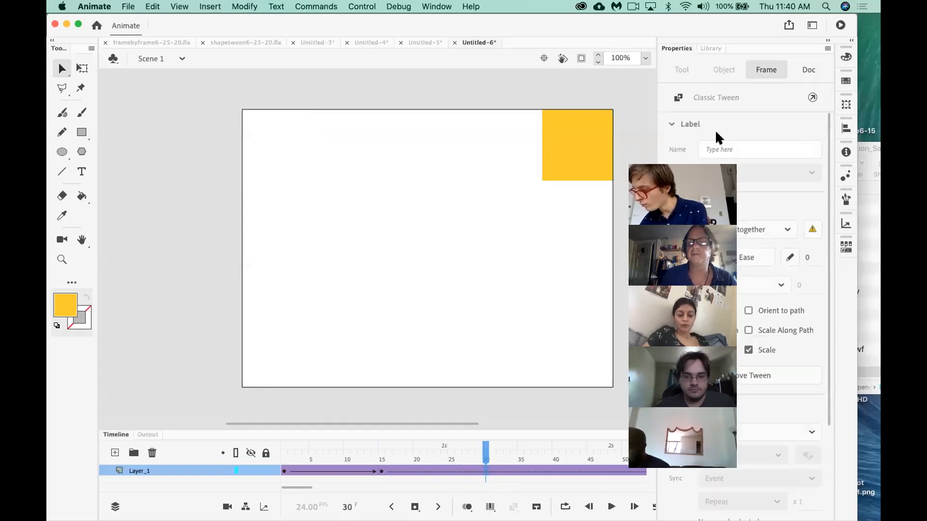
drag(581, 149, 584, 355)
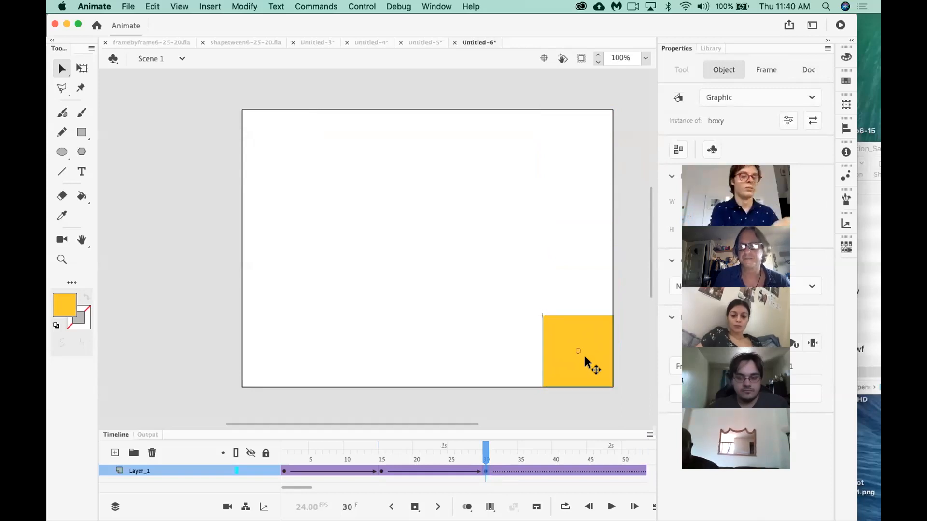
Move the boxy square to the bottom-left corner at frame 45 and the top-left corner at frame 60, about Y 4, and play the animation
drag(487, 453, 591, 461)
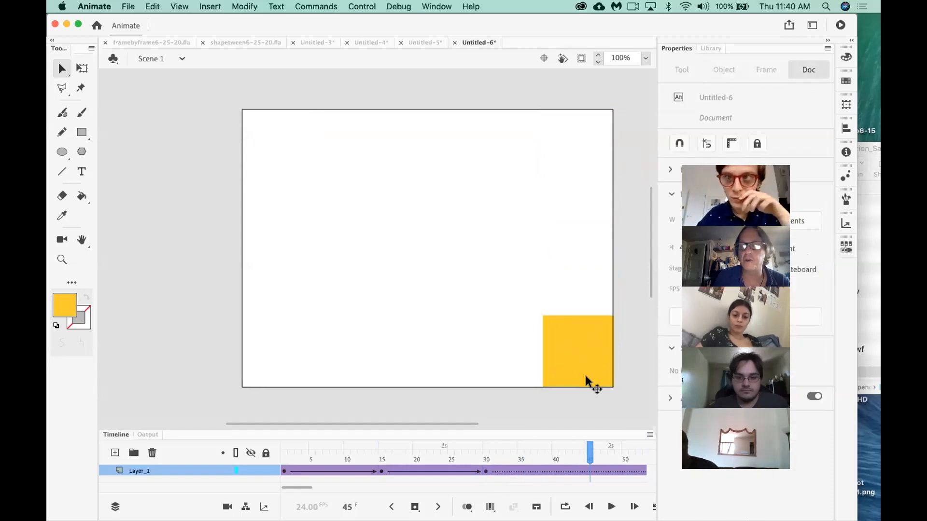
drag(595, 358, 300, 367)
scroll(531, 472, right, 5)
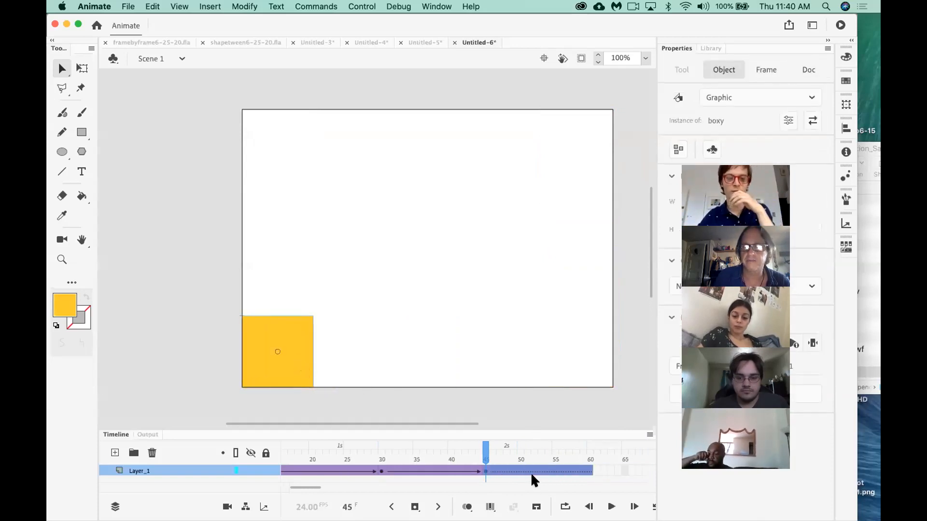
click(590, 471)
drag(298, 357, 298, 150)
key(Return)
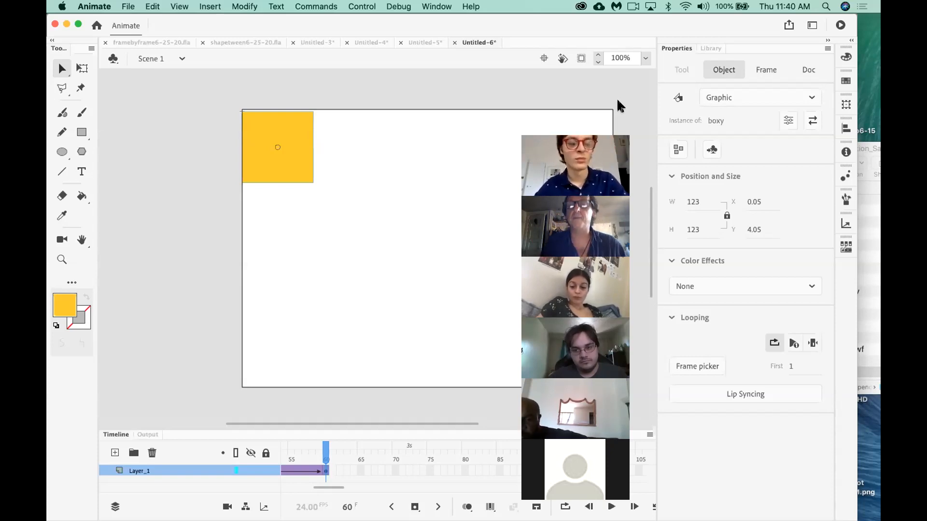
Examine the boxy square's position at the keyframes on frames 15, 30, 45 and 1
scroll(413, 343, right, 5)
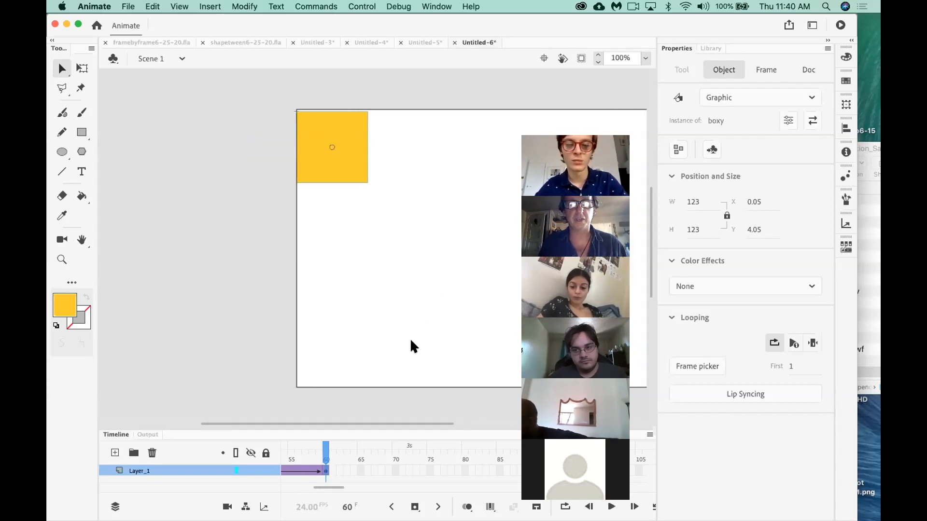
scroll(411, 344, down, 2)
scroll(410, 338, up, 2)
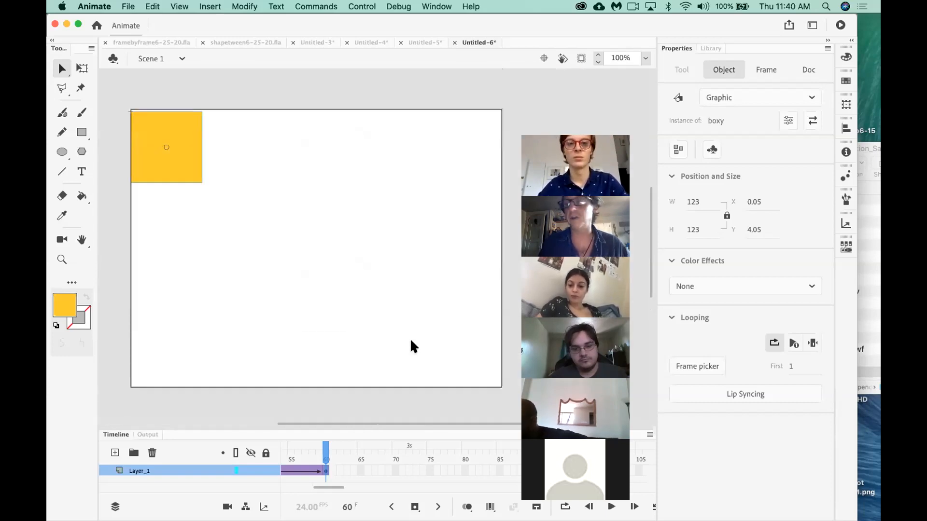
scroll(391, 452, left, 5)
click(381, 472)
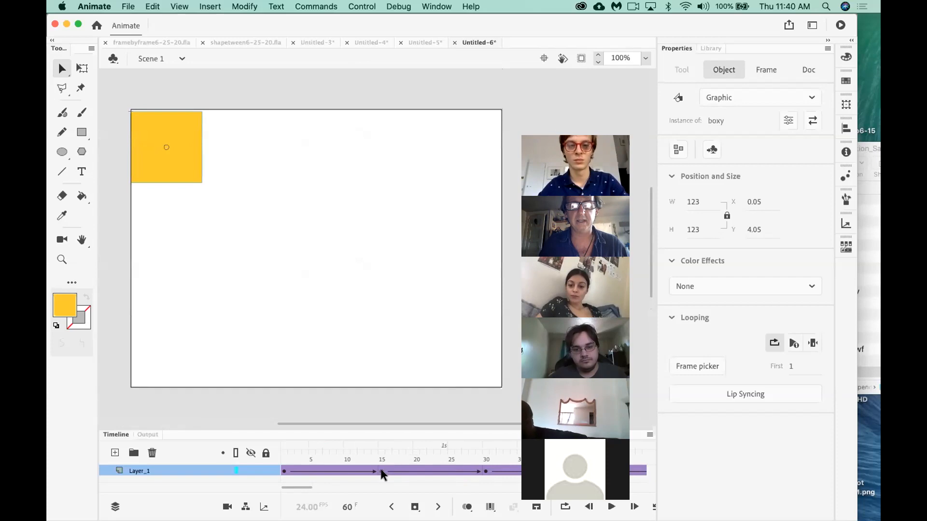
click(484, 469)
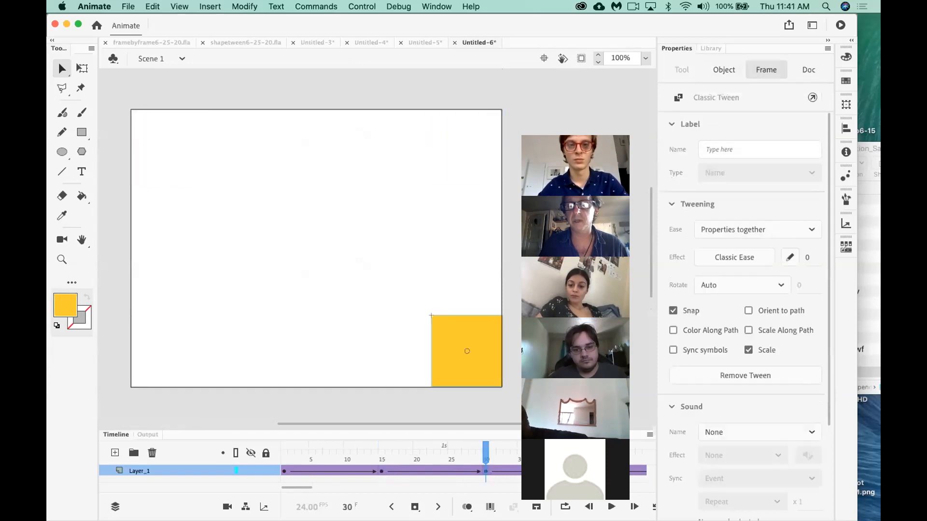
click(590, 471)
click(285, 471)
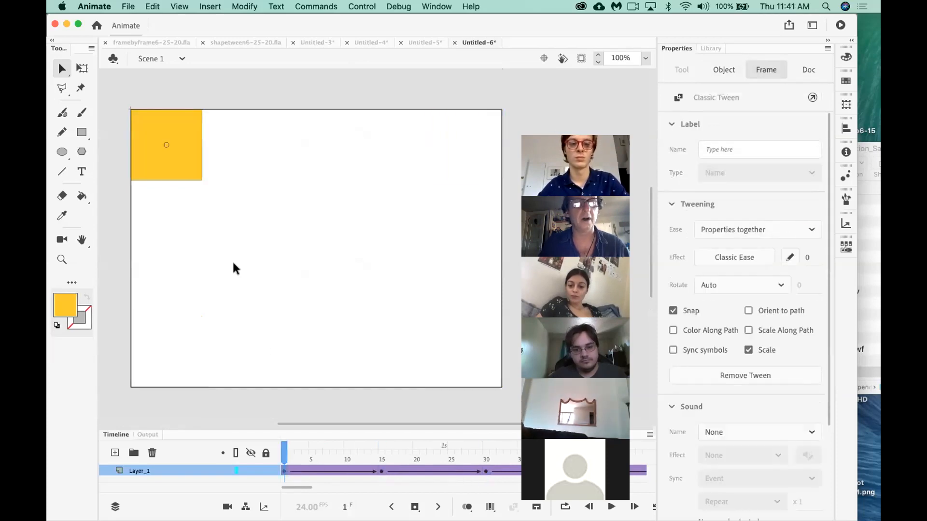
Move the boxy square down at frame 1 to about Y 57 and undo the move
click(190, 211)
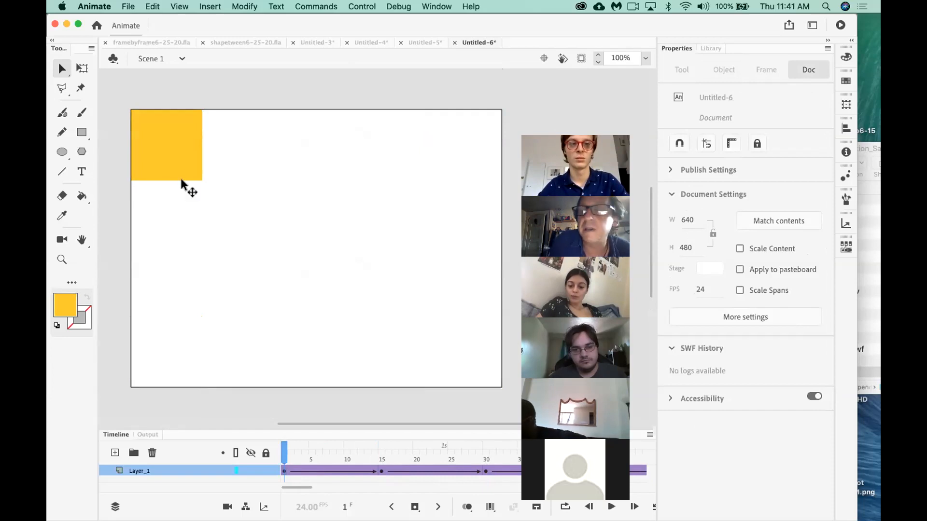
drag(181, 180, 181, 213)
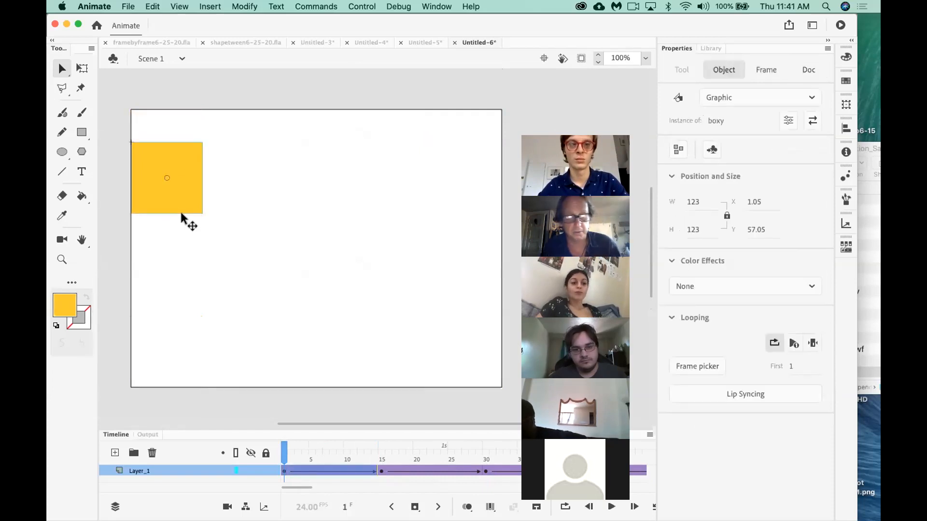
key(super+z)
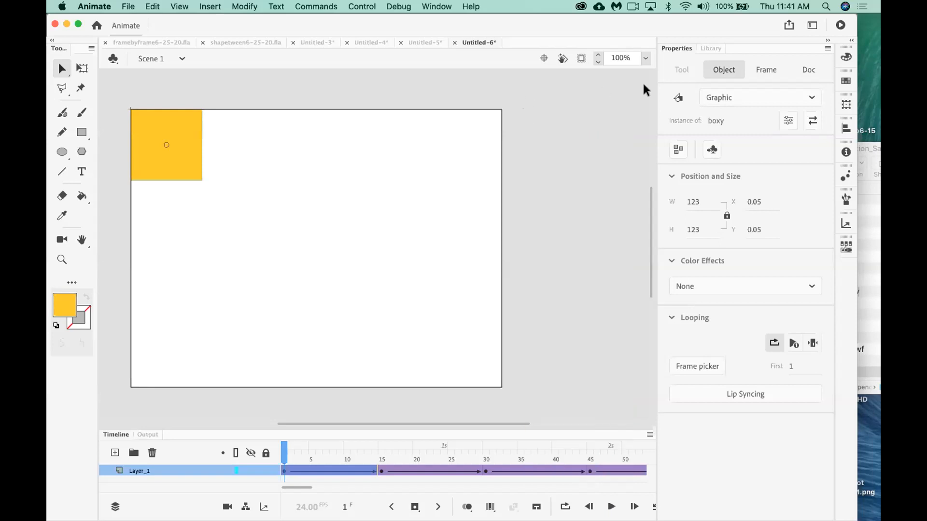
Show the document's Library, open the boxy symbol for editing and return to Scene 1
click(708, 48)
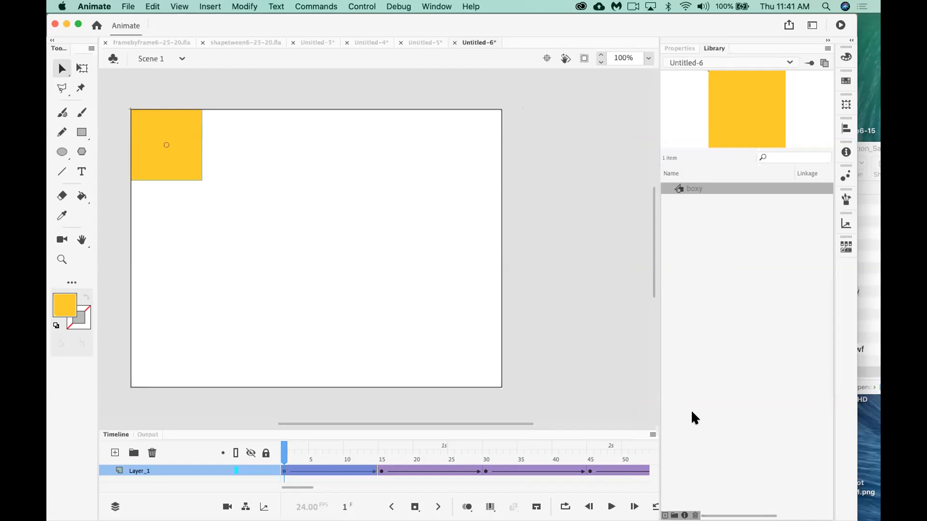
click(697, 206)
click(692, 189)
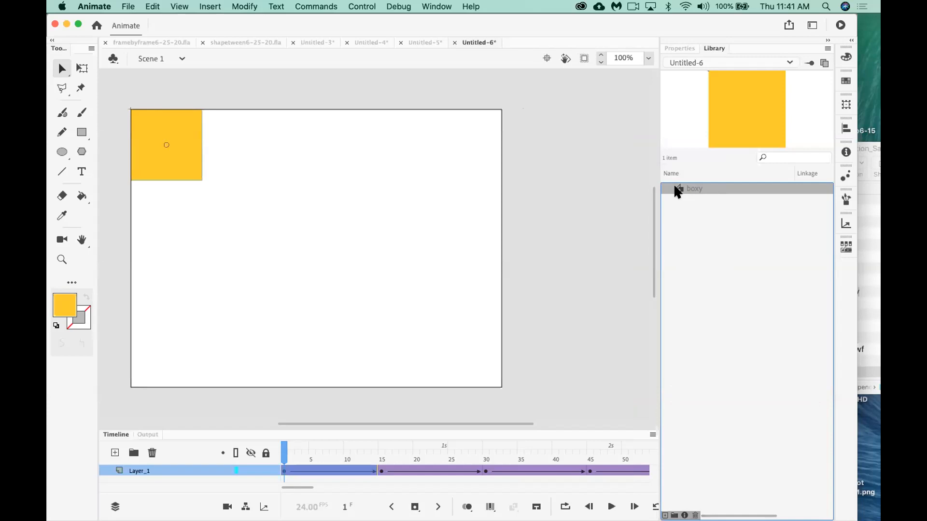
double_click(674, 188)
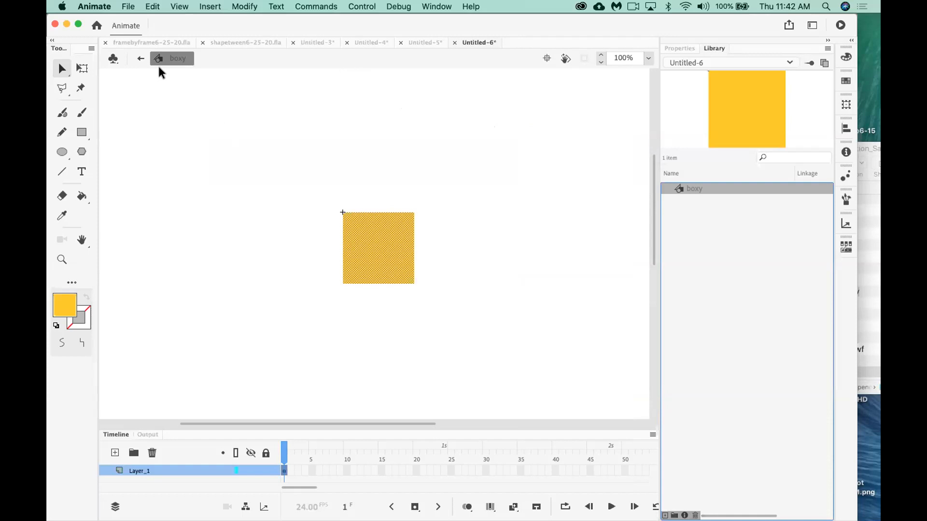
click(141, 57)
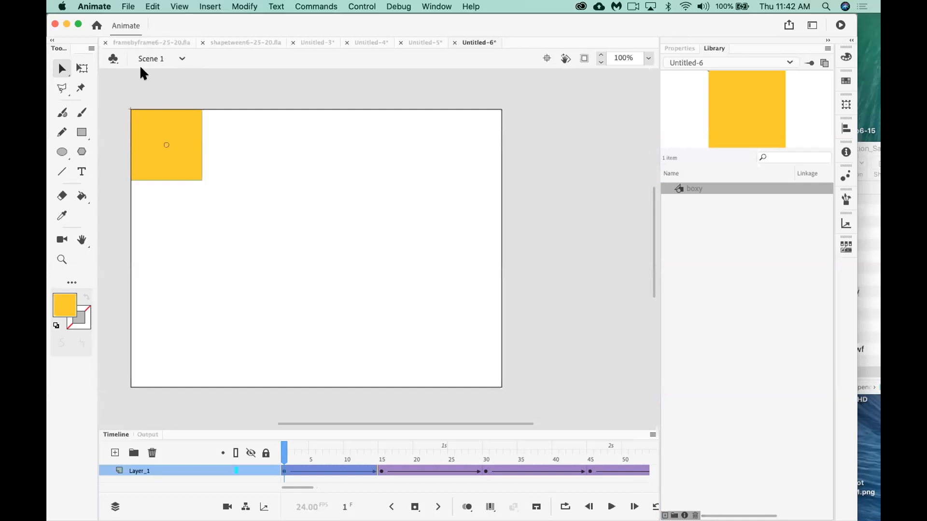
Open the boxy symbol for editing from the Library and delete a narrow horizontal band across the middle of the square
click(675, 189)
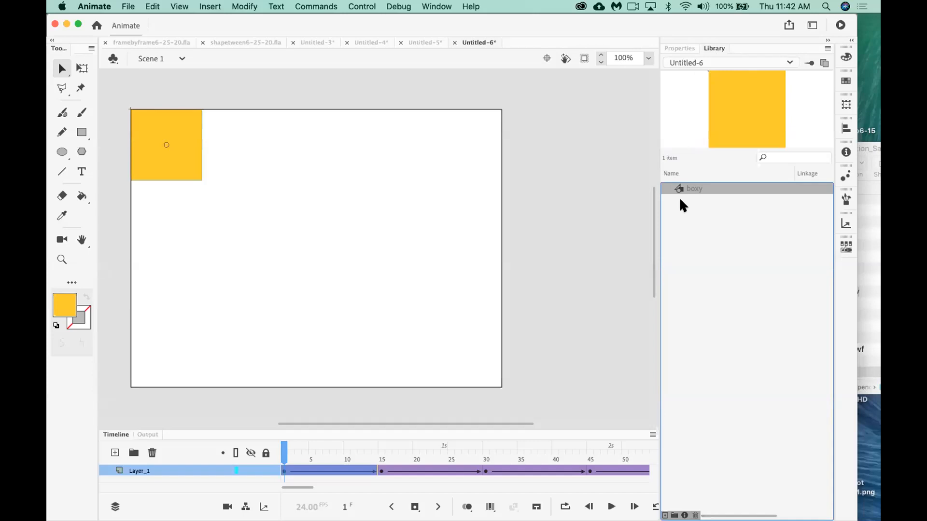
double_click(676, 189)
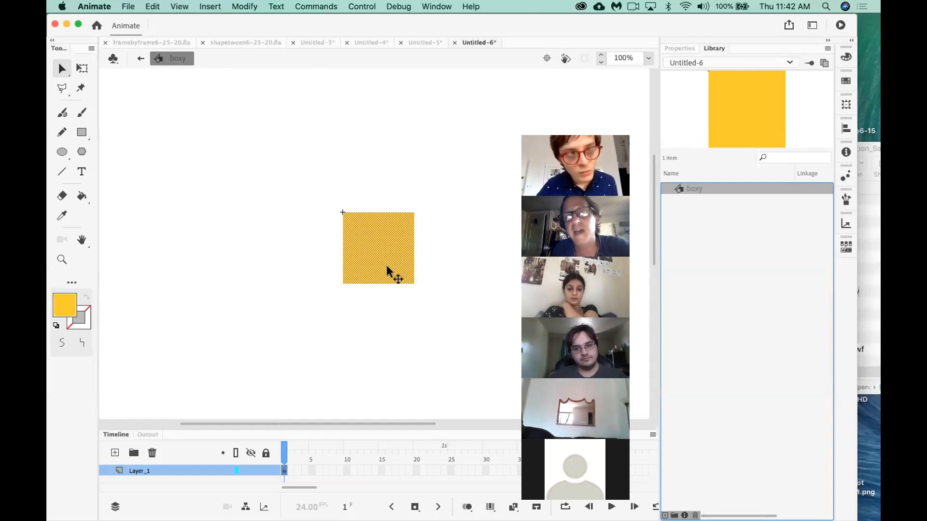
click(281, 271)
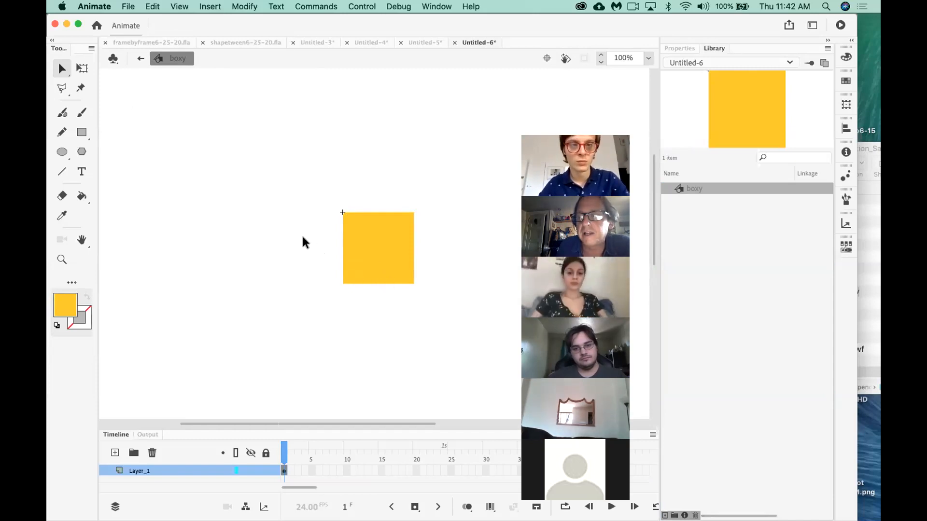
drag(304, 240, 329, 251)
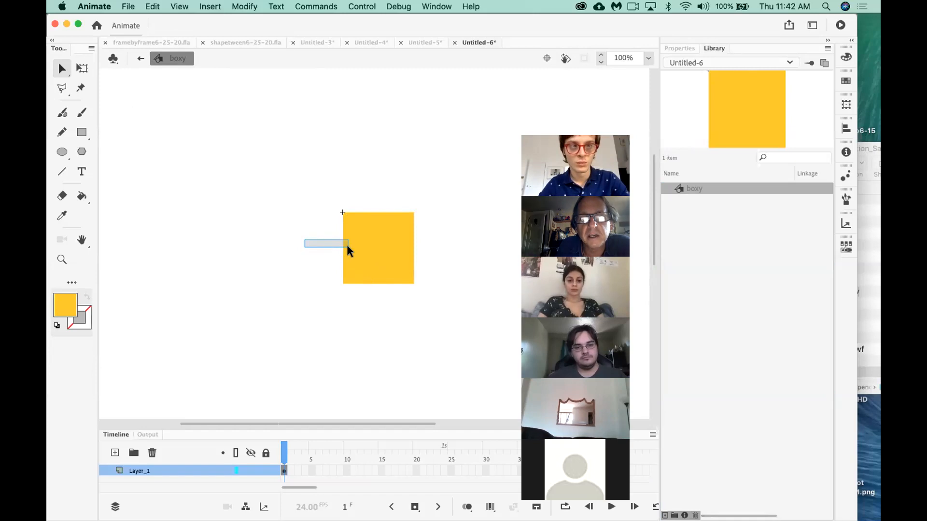
drag(403, 245, 431, 251)
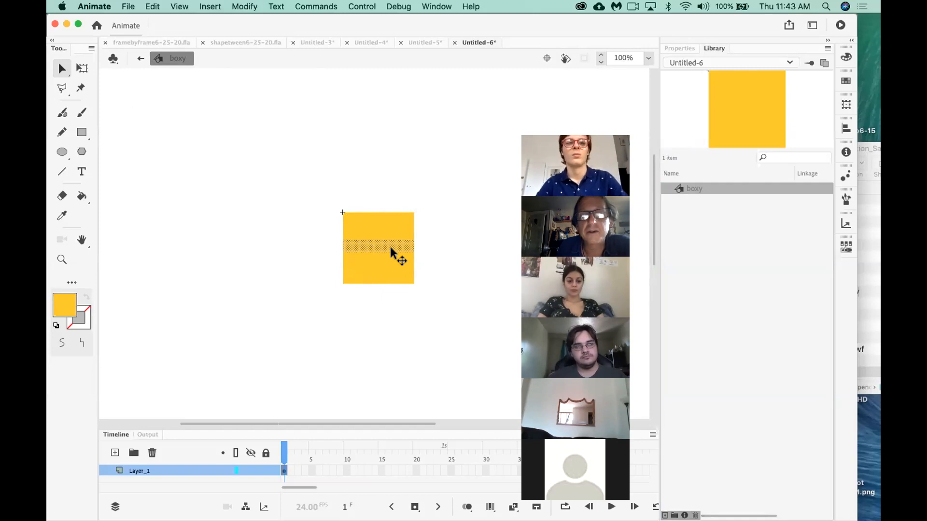
key(Delete)
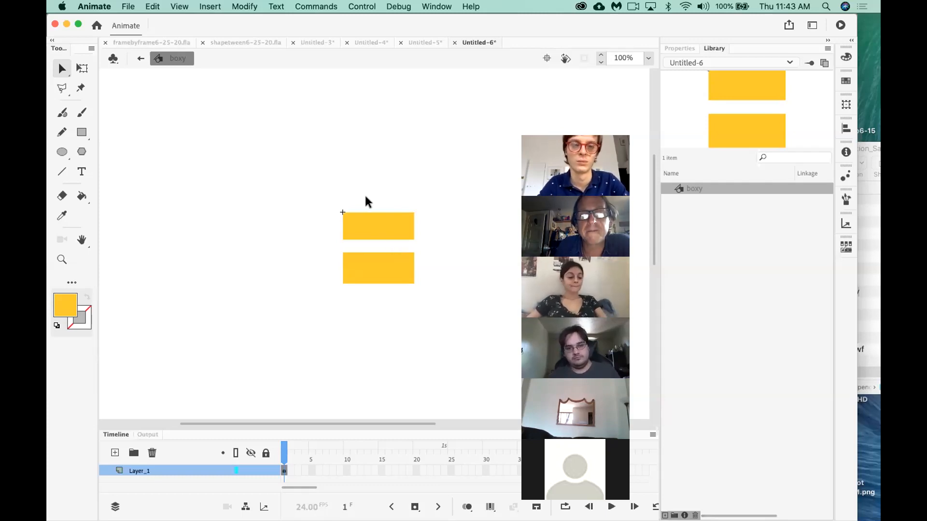
Fill a narrow vertical strip through the middle of both yellow halves with red
drag(370, 198, 374, 200)
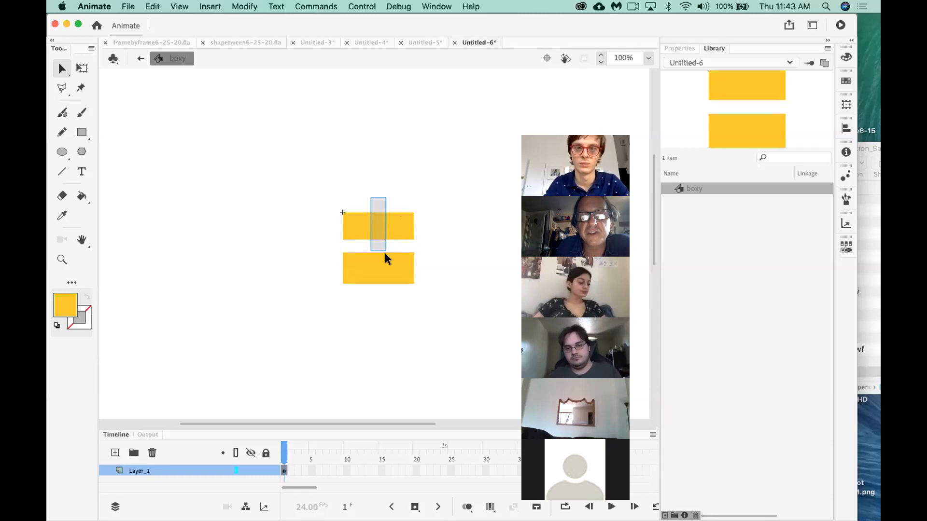
drag(386, 278, 384, 292)
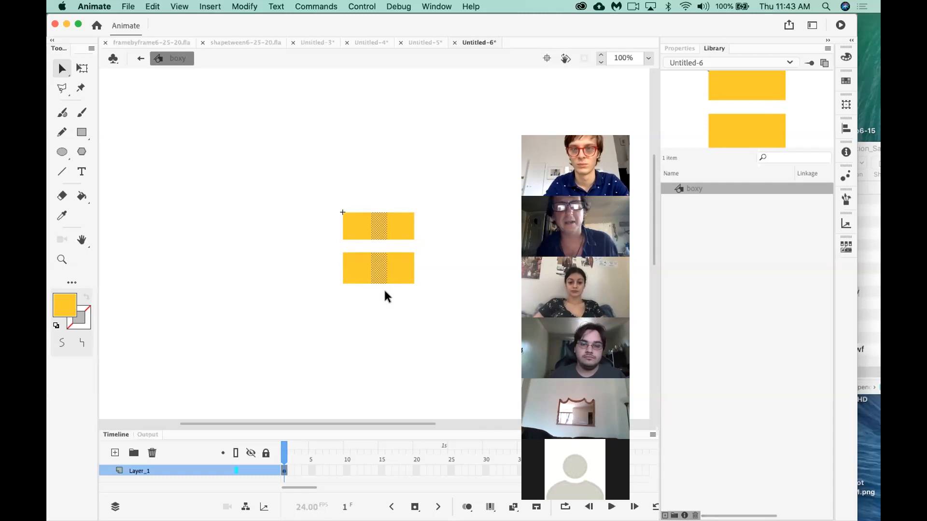
click(62, 305)
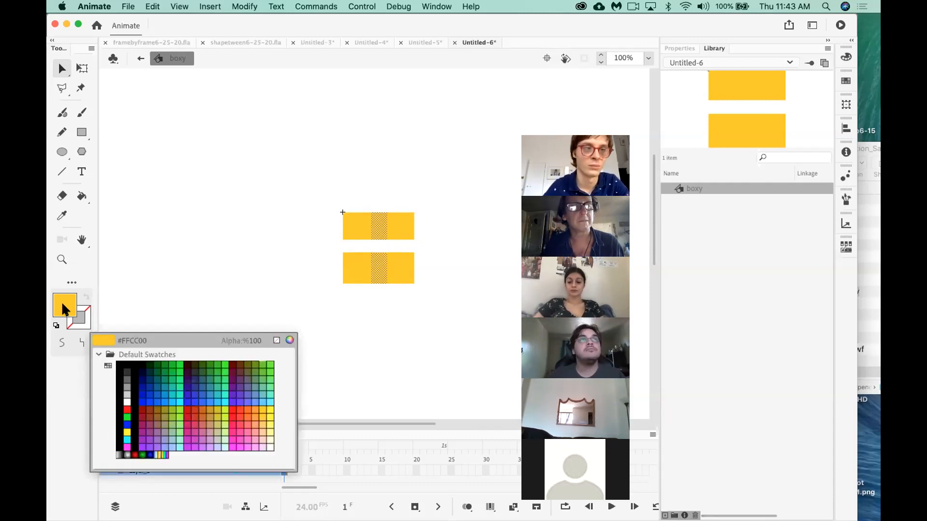
click(126, 407)
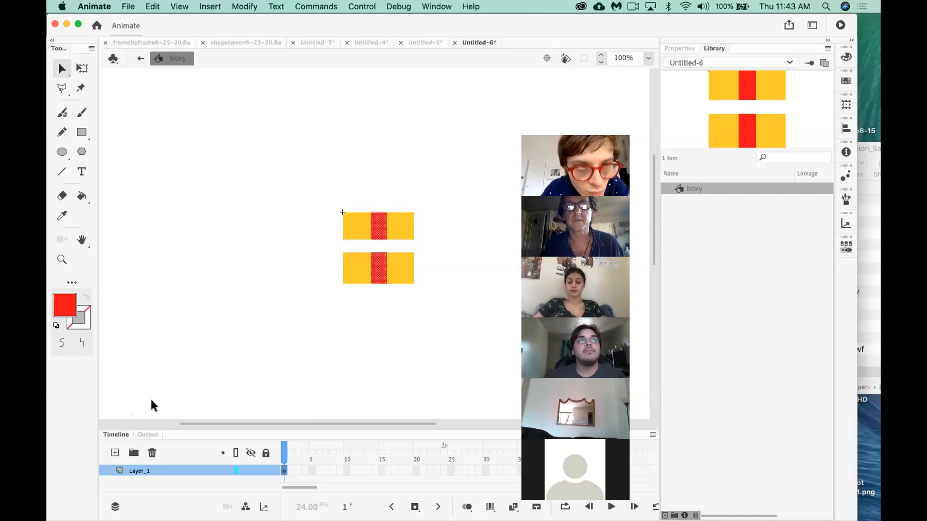
click(390, 363)
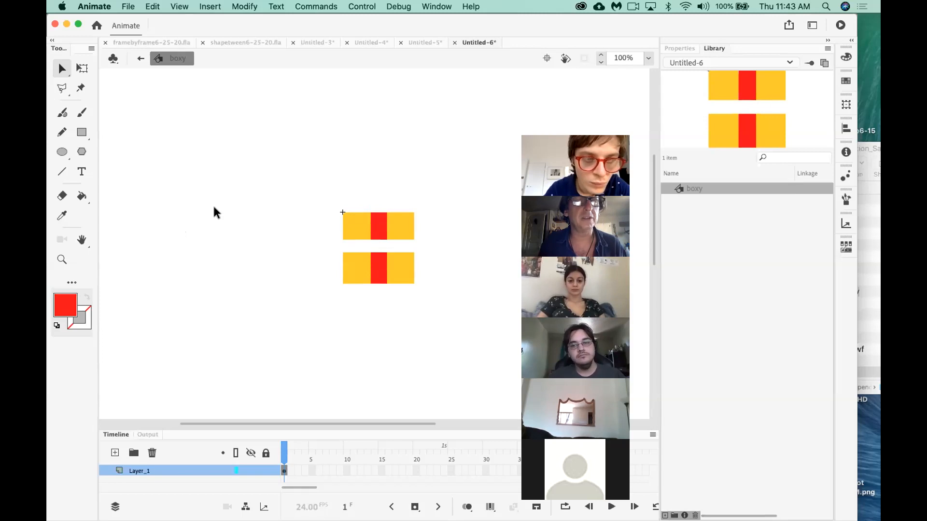
Draw a small red circle centred above the square and place copies of it beyond the square's other three sides
click(61, 151)
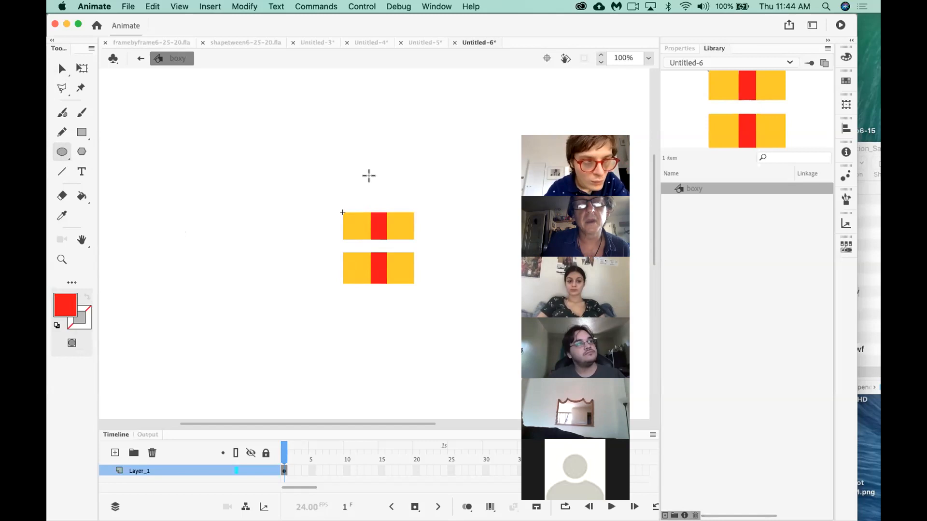
drag(372, 189, 388, 204)
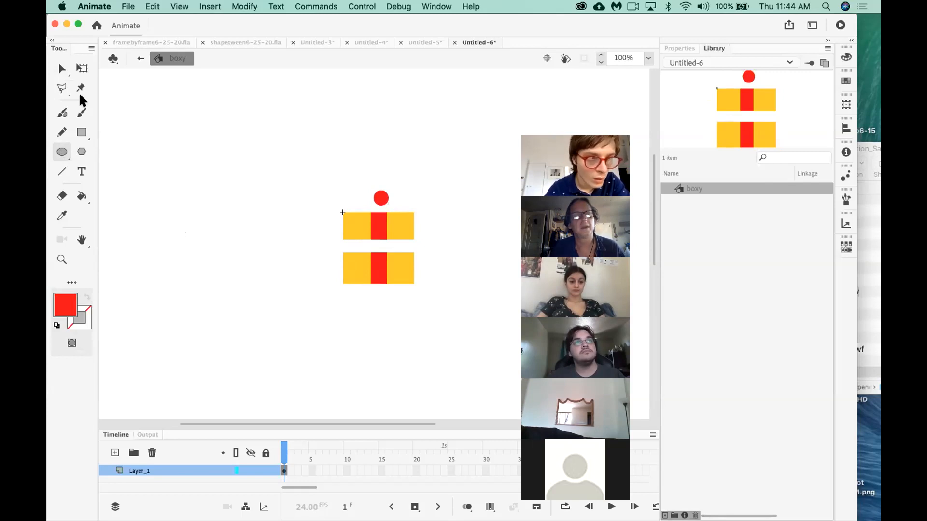
click(62, 68)
click(384, 199)
drag(385, 200, 382, 200)
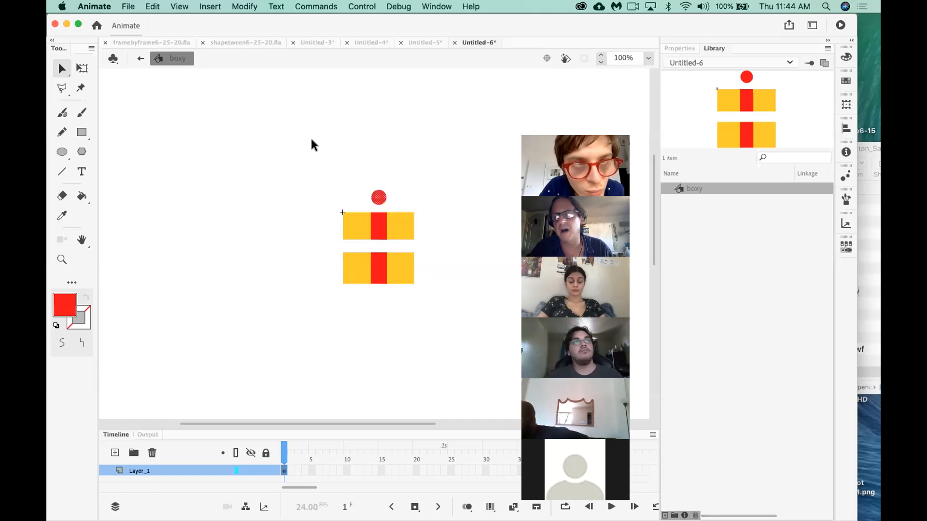
drag(378, 197, 428, 248)
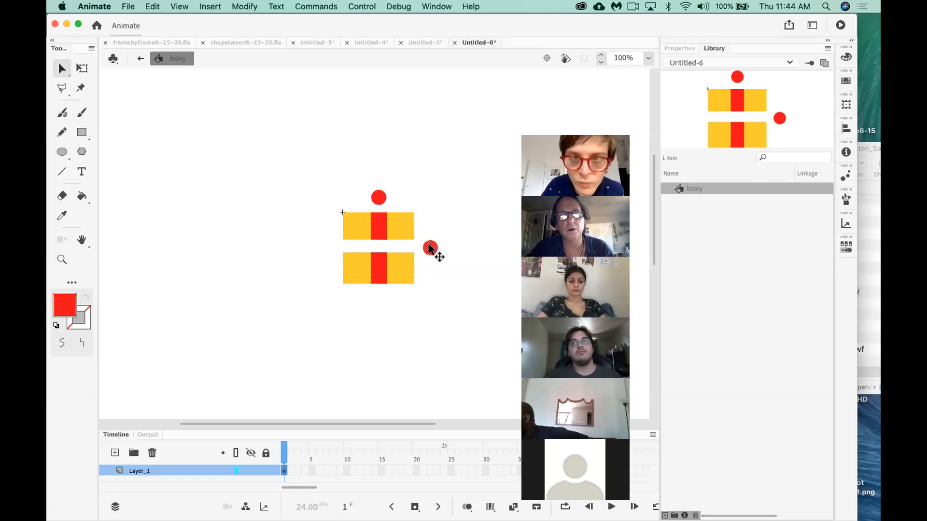
drag(428, 248, 321, 244)
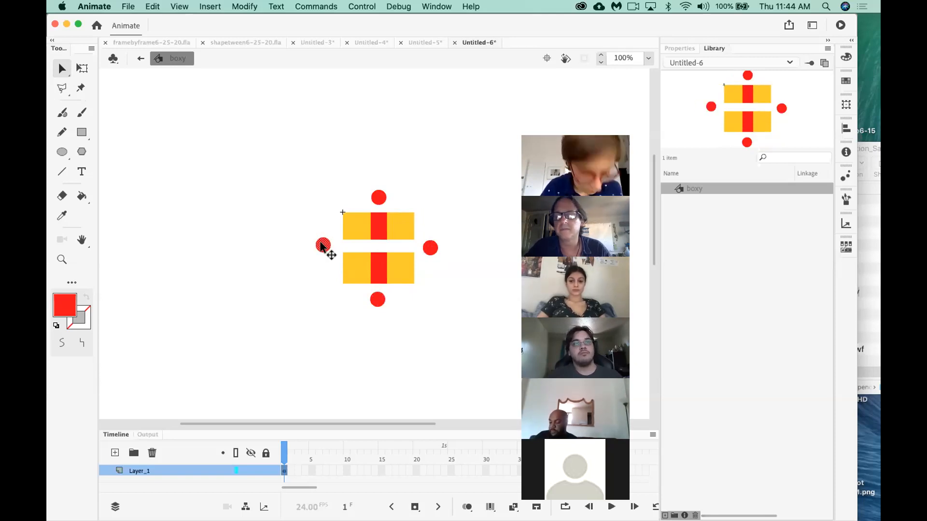
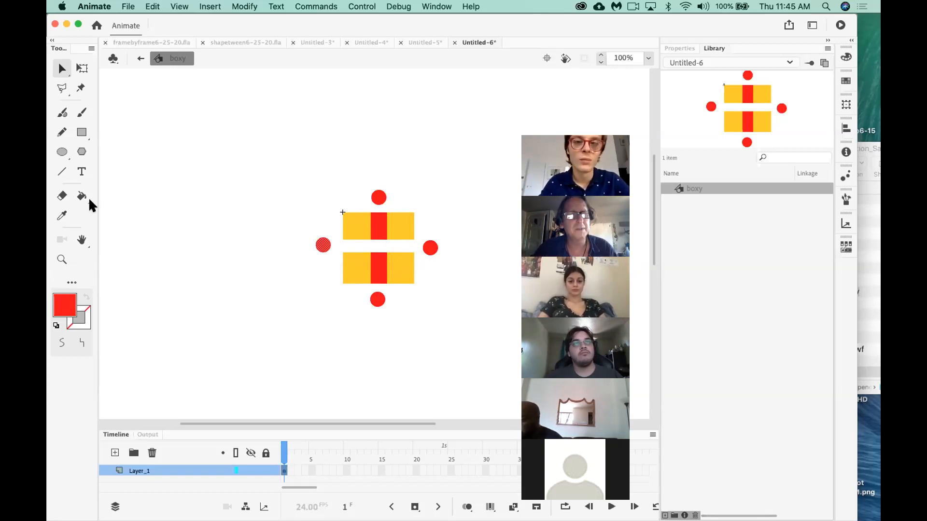
Draw a larger red circle to the lower left of the boxy artwork and shift it slightly further left
drag(57, 143, 99, 149)
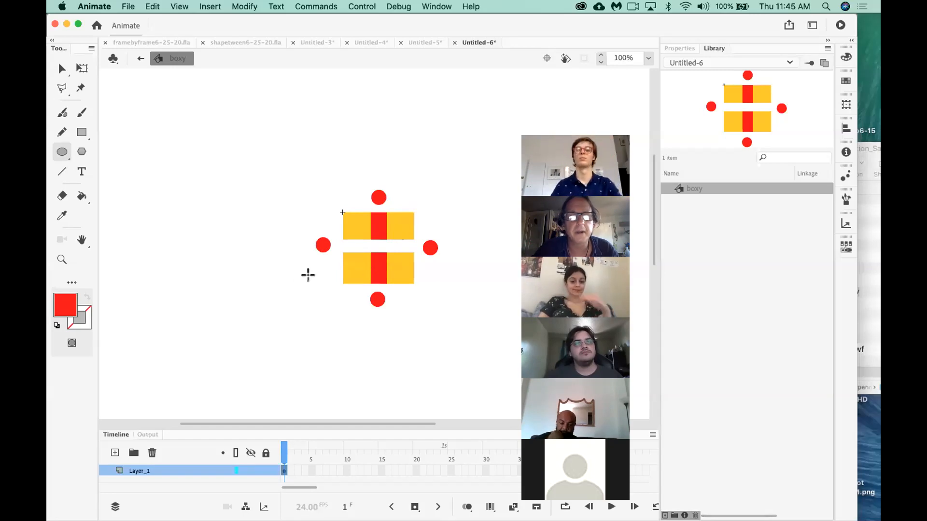
mouse_move(238, 279)
mouse_down()
mouse_move(277, 298)
mouse_move(293, 327)
mouse_move(280, 314)
mouse_up()
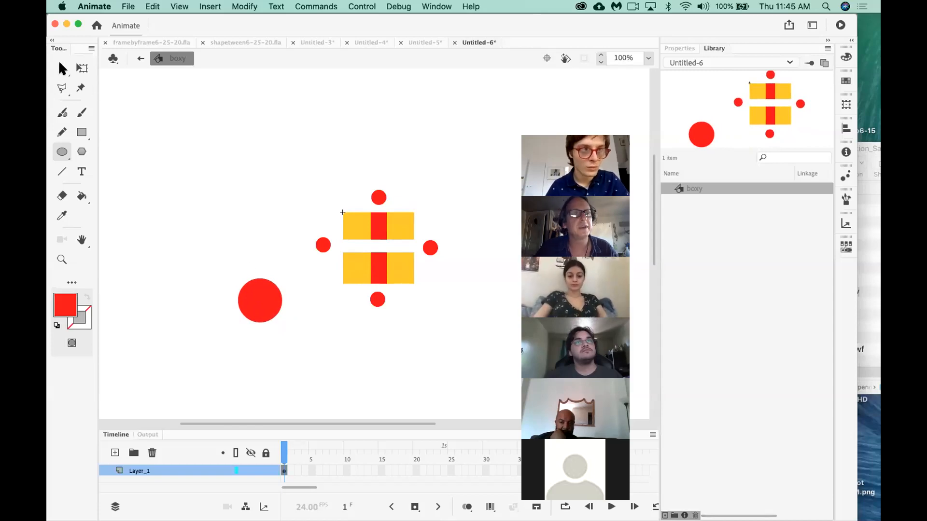
key(v)
click(265, 304)
mouse_move(265, 302)
mouse_down()
mouse_move(385, 239)
mouse_move(382, 257)
mouse_move(277, 306)
mouse_move(254, 306)
mouse_up()
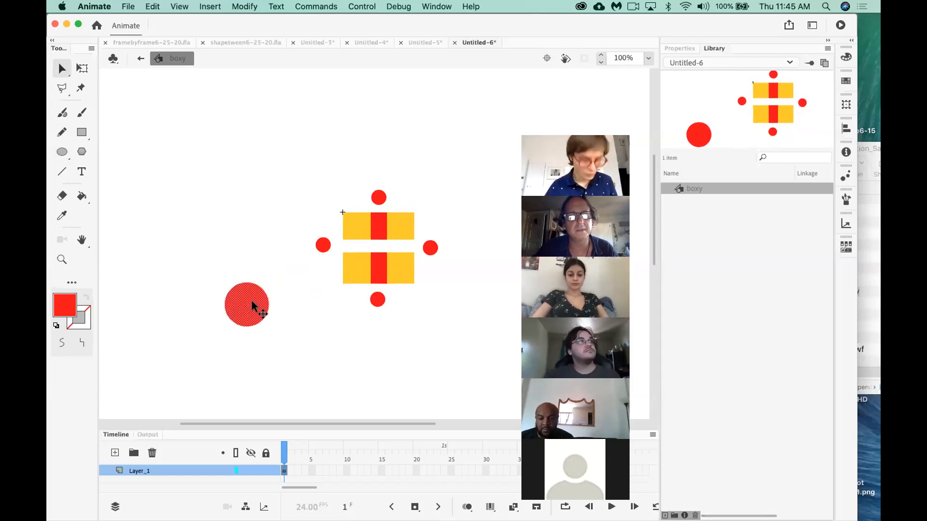
Recolour the larger circle turquoise
click(65, 305)
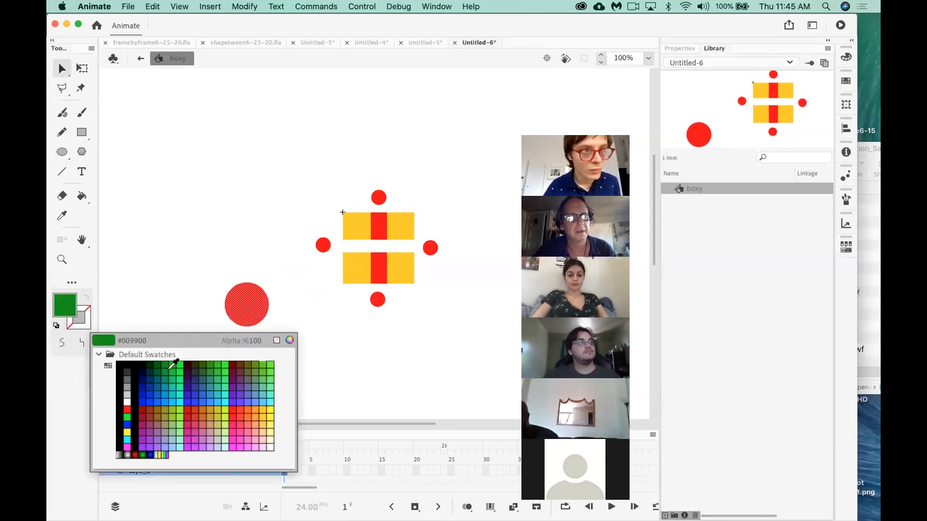
click(181, 393)
click(250, 362)
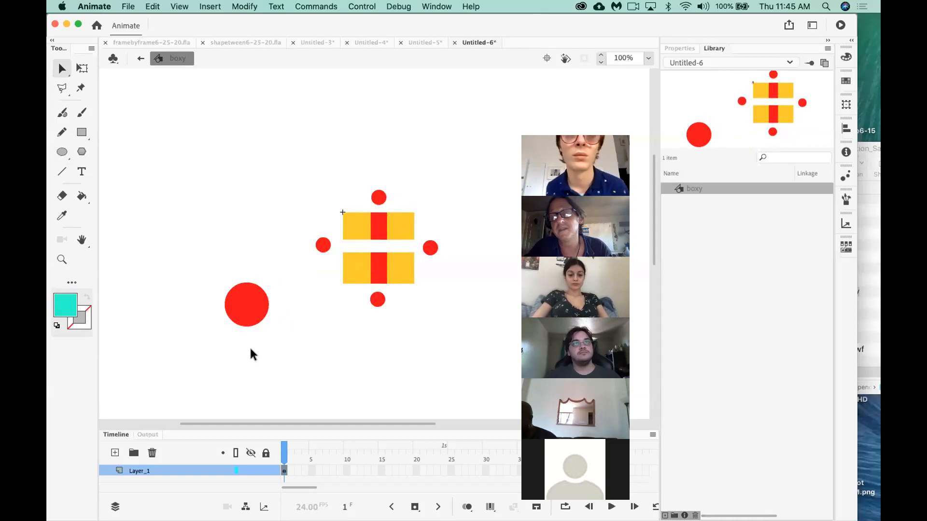
click(248, 302)
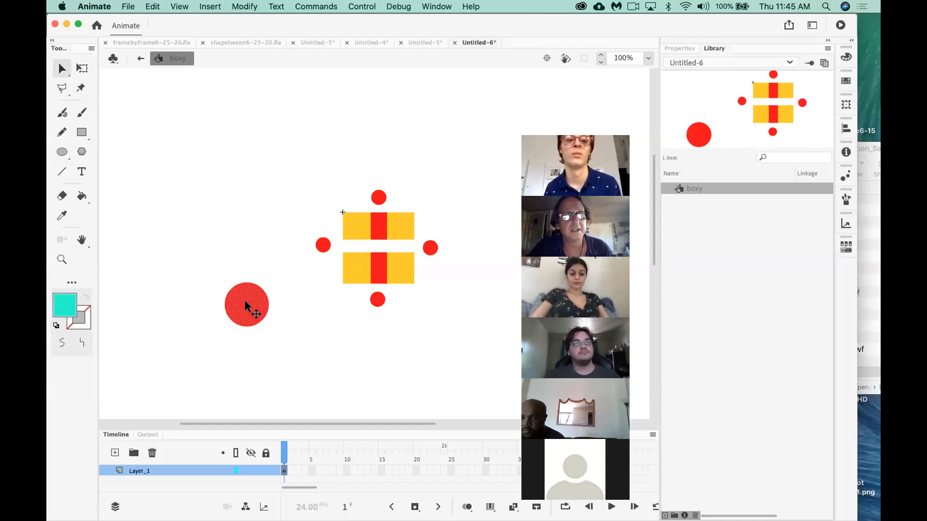
click(53, 306)
click(105, 337)
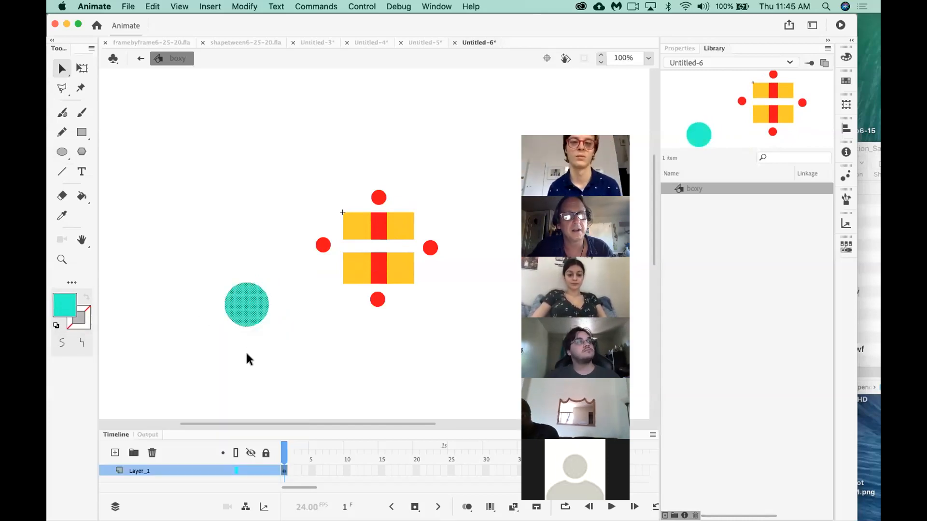
Place the turquoise circle over the centre of the square, deselect it, and delete it to cut a round hole
drag(238, 309, 367, 248)
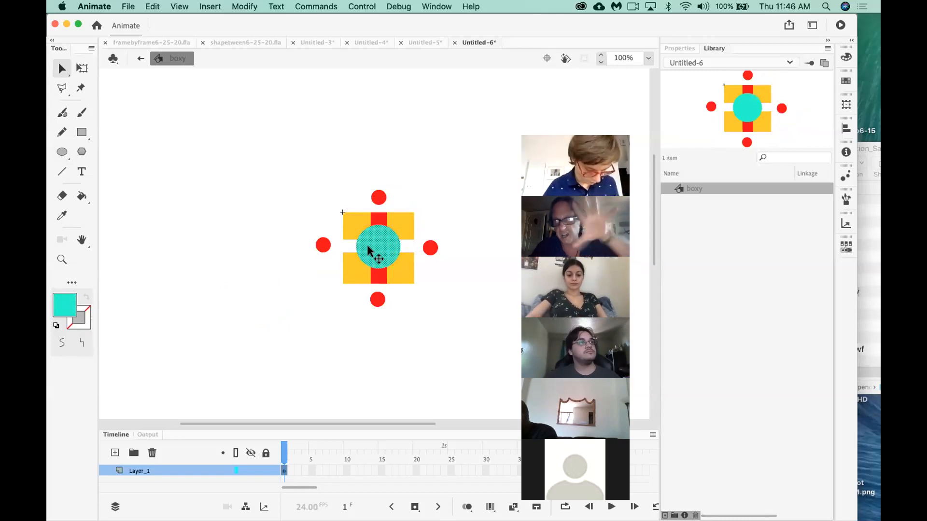
click(448, 180)
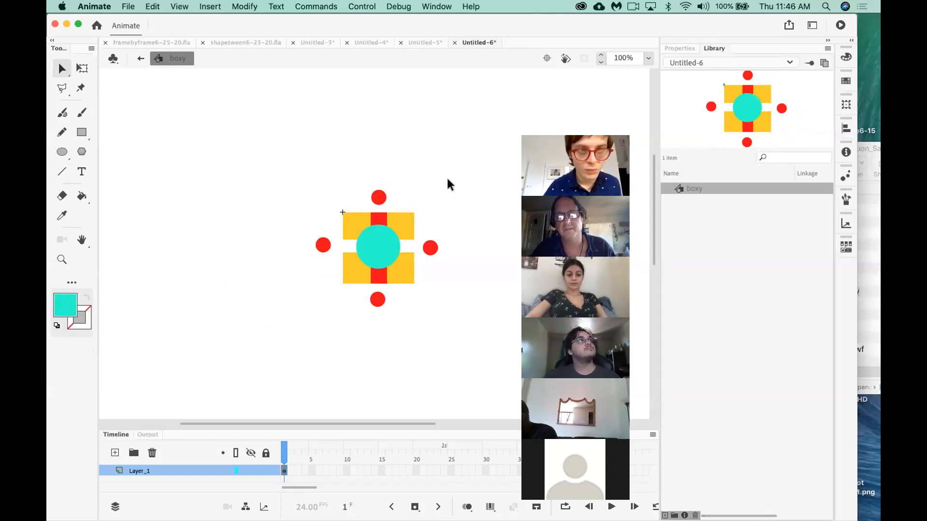
click(374, 261)
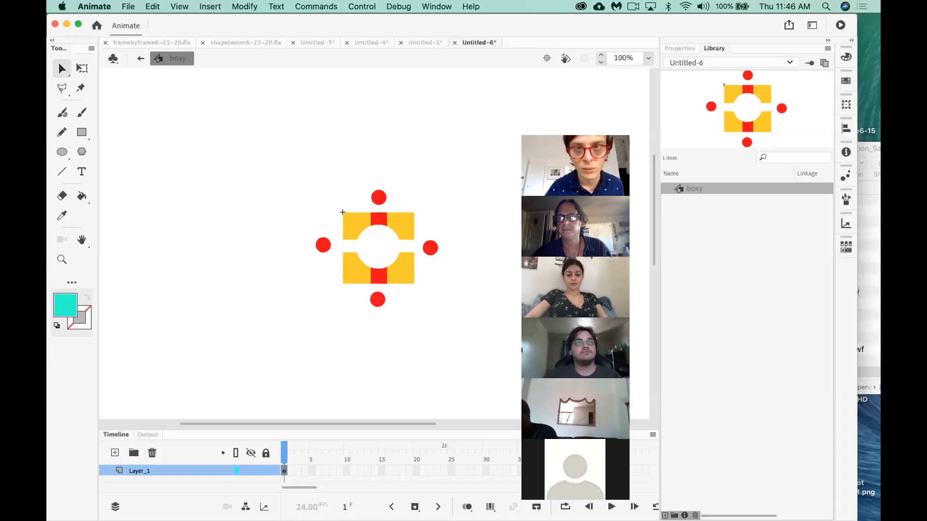
Undo the round hole and the larger circle's placement, recolouring and drawing
key(super+z)
key(super+z)
key(super+z)
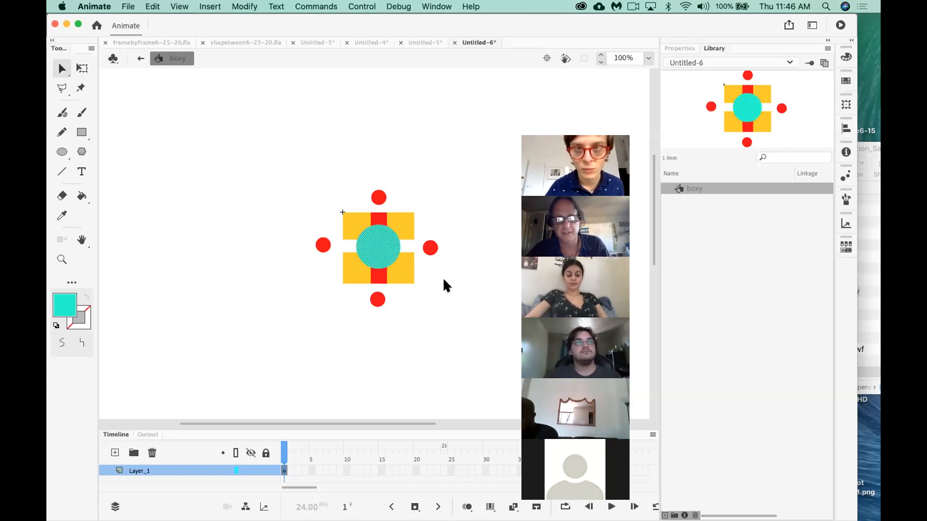
key(super+z)
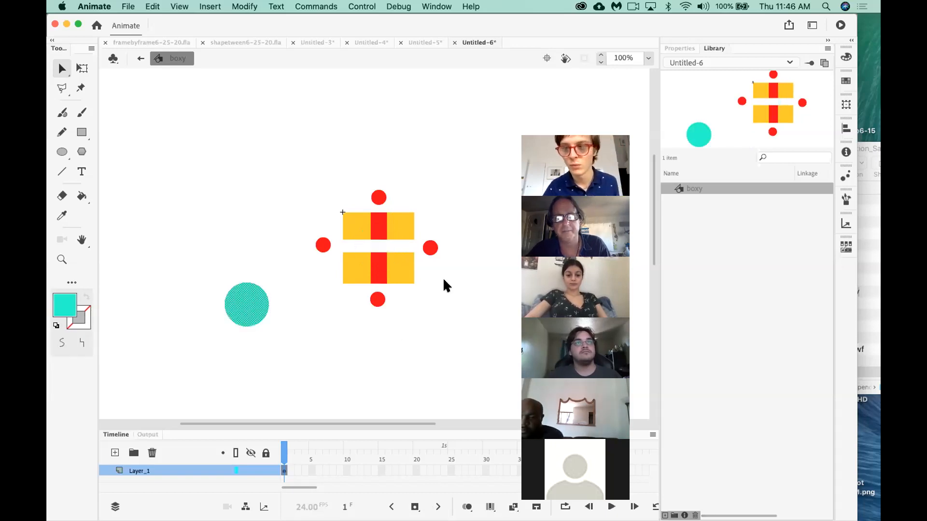
key(super+z)
key(super+z)
key(super+z)
key(super+z)
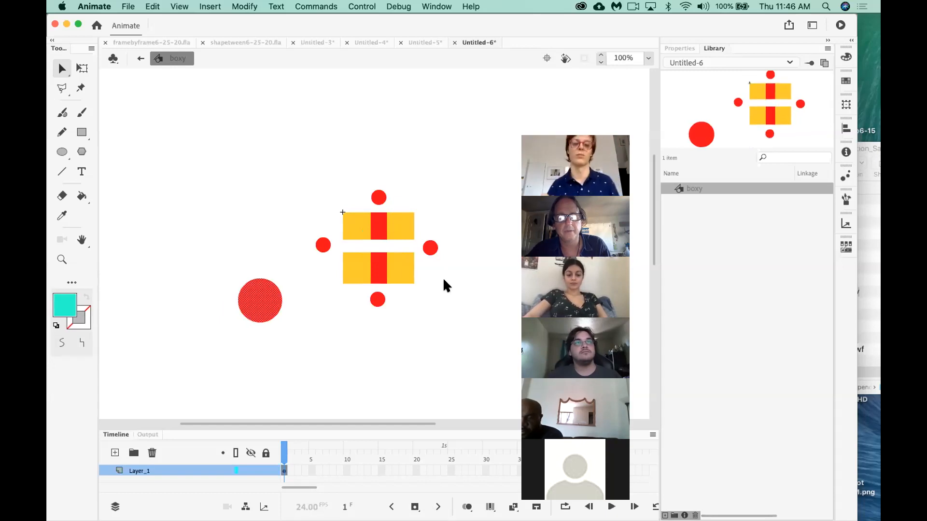
key(super+z)
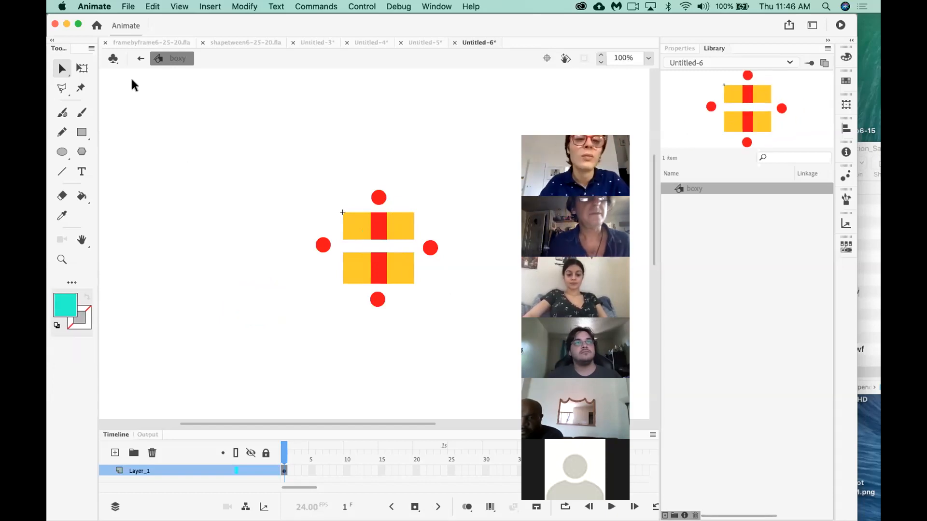
Draw a turquoise circle to the lower left of the boxy artwork with the Oval tool and undo it
click(63, 151)
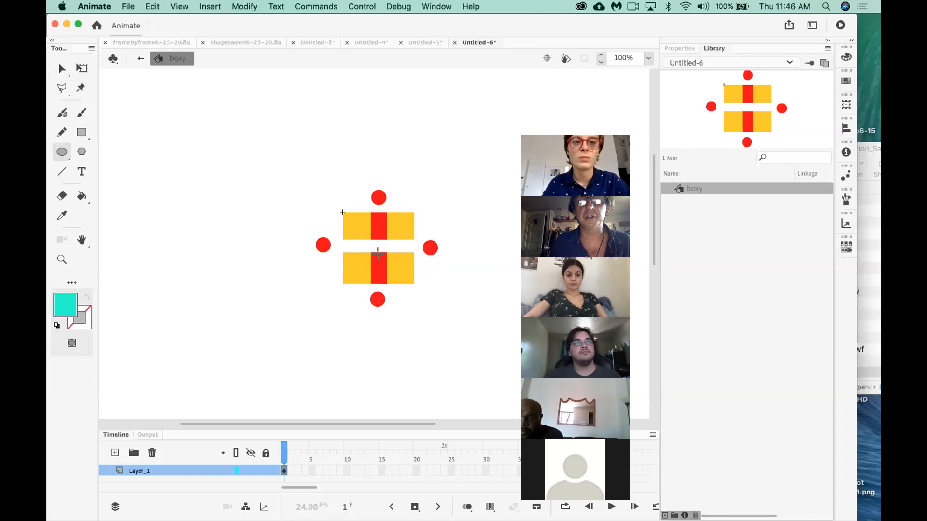
drag(257, 302, 300, 346)
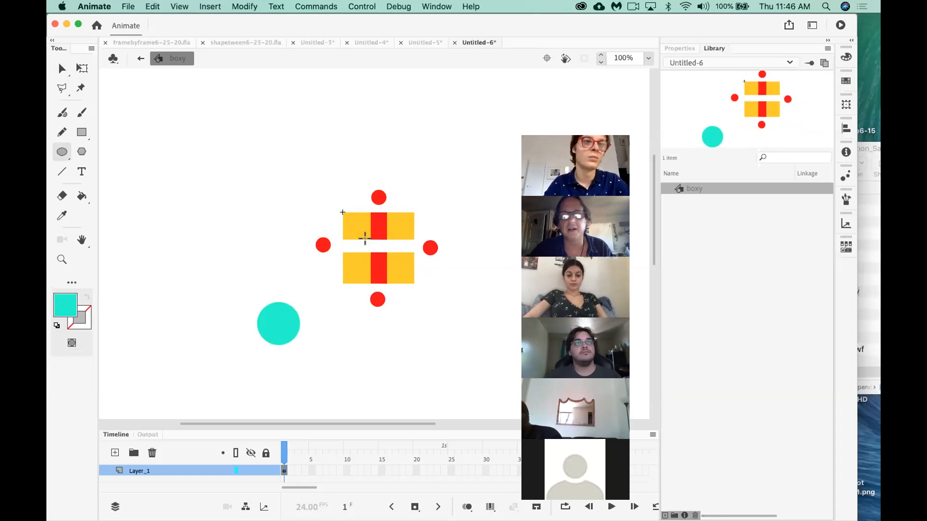
key(super+z)
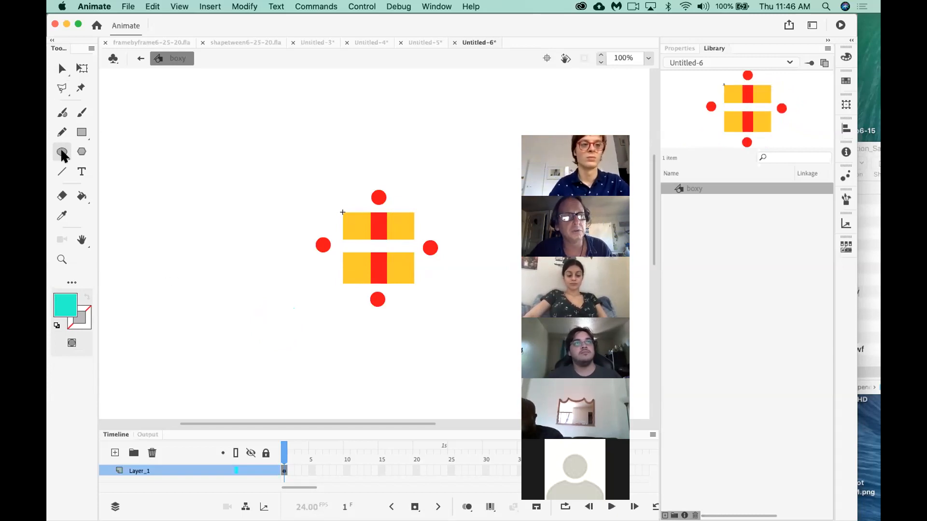
Set the fill to black and draw a circle to the lower left of the boxy artwork with the Oval tool
click(71, 299)
click(137, 363)
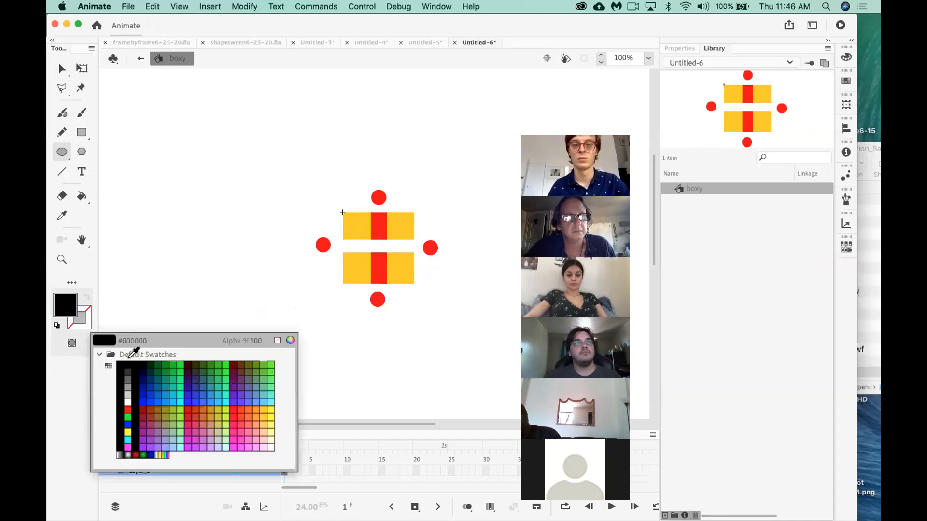
mouse_move(251, 308)
mouse_down()
mouse_move(294, 351)
mouse_move(288, 340)
mouse_up()
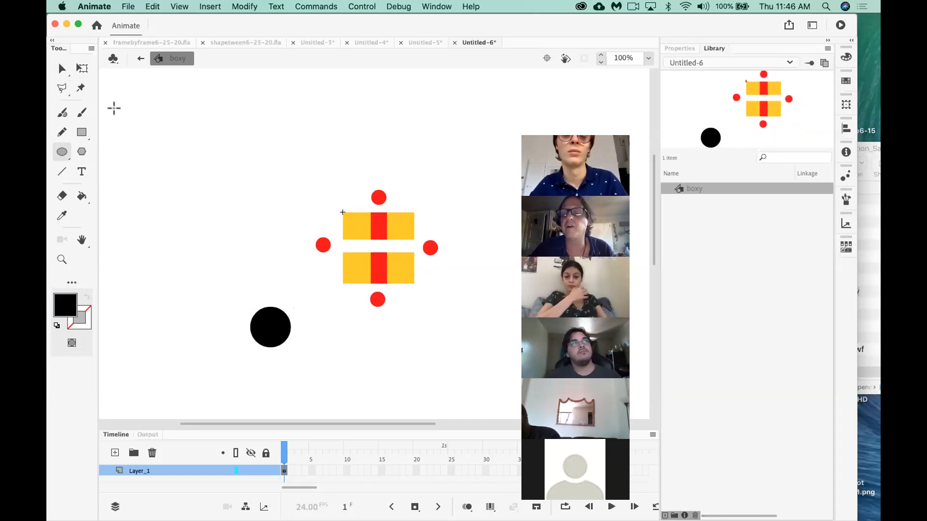
Cut a round hole in the square's centre by placing, deselecting and deleting the black circle there, and return to Scene 1
click(62, 70)
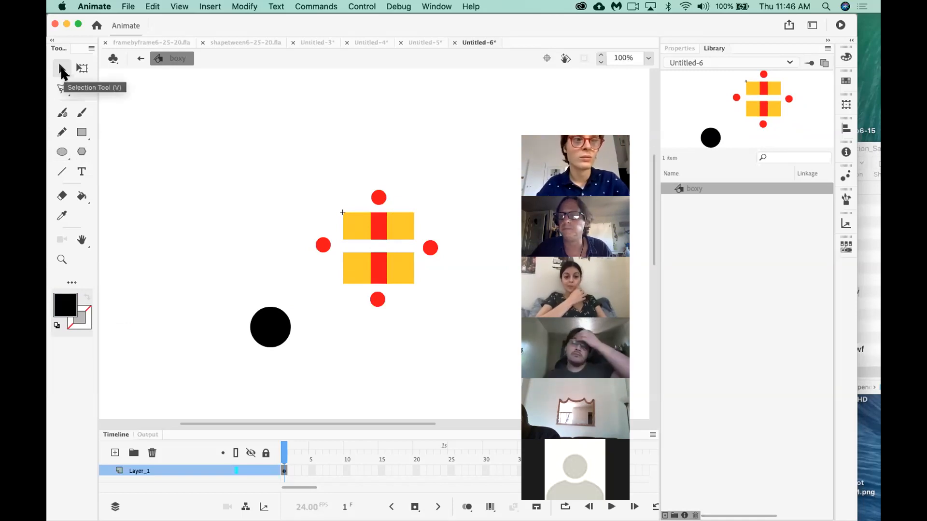
drag(292, 343, 397, 268)
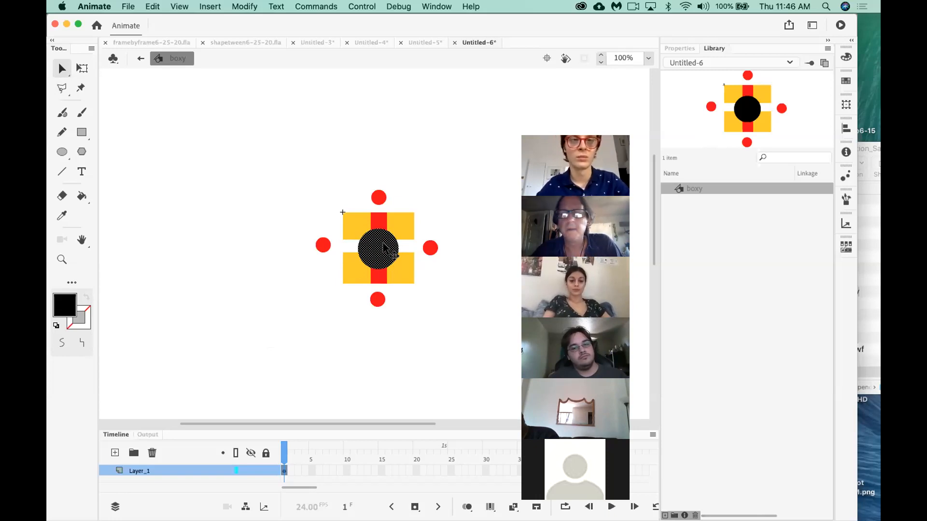
click(308, 306)
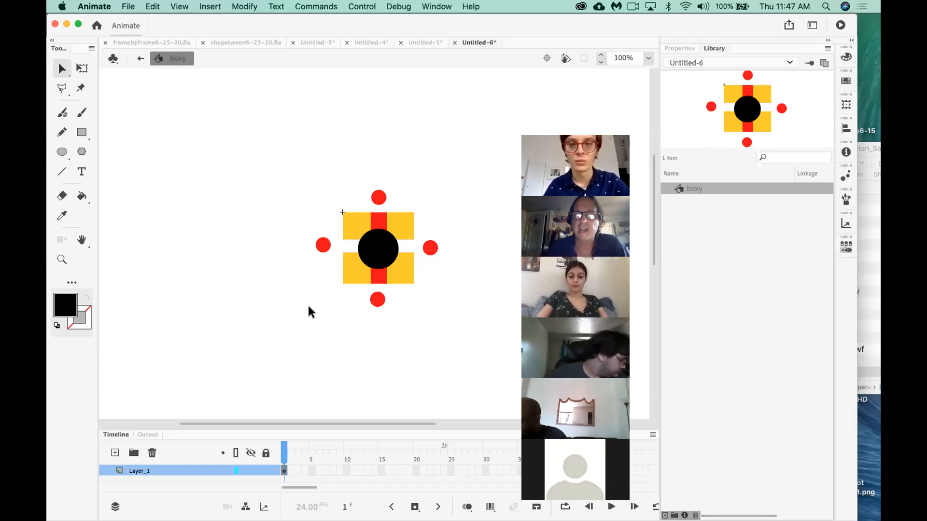
click(377, 252)
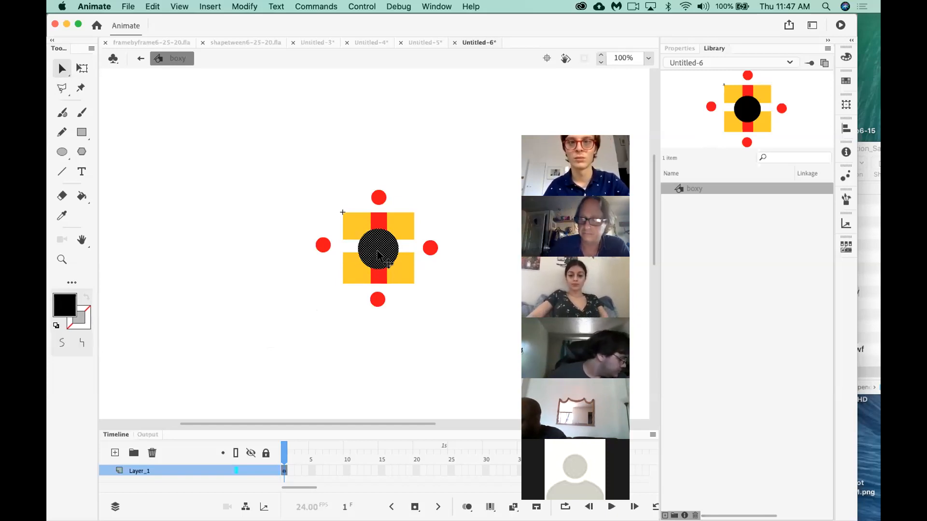
key(Delete)
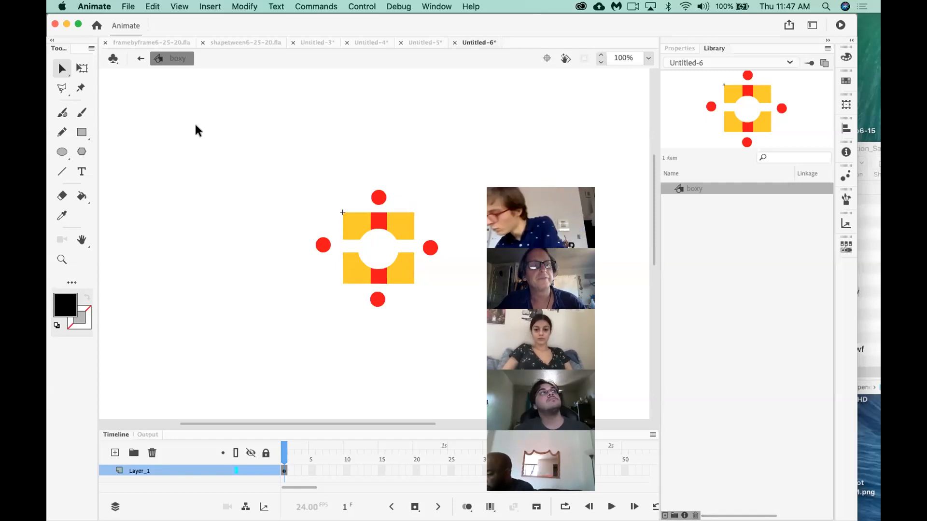
click(139, 58)
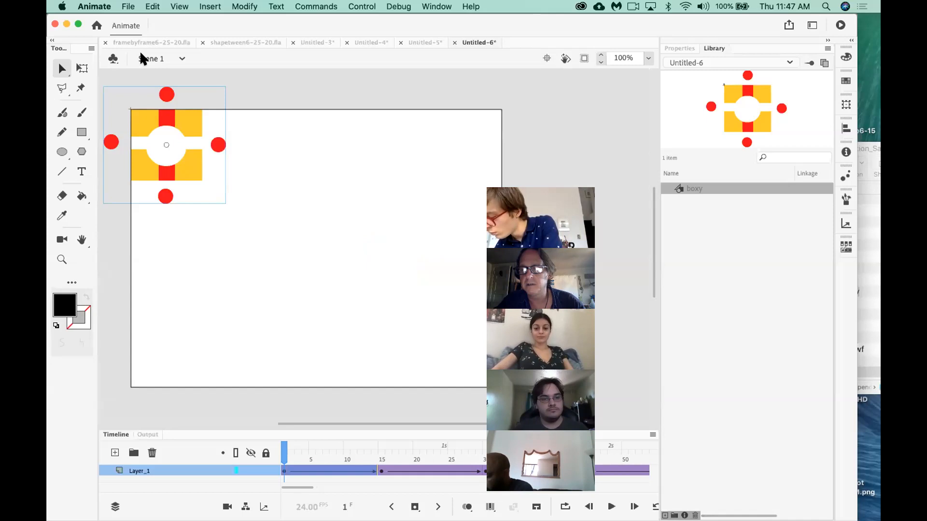
Reopen the boxy symbol from the library and inspect the yellow piece at the square's upper right
click(696, 215)
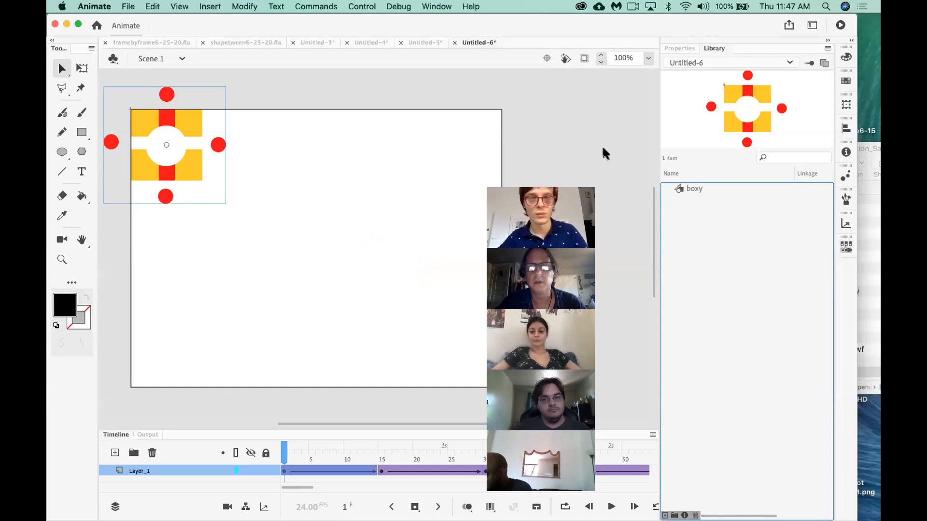
double_click(676, 189)
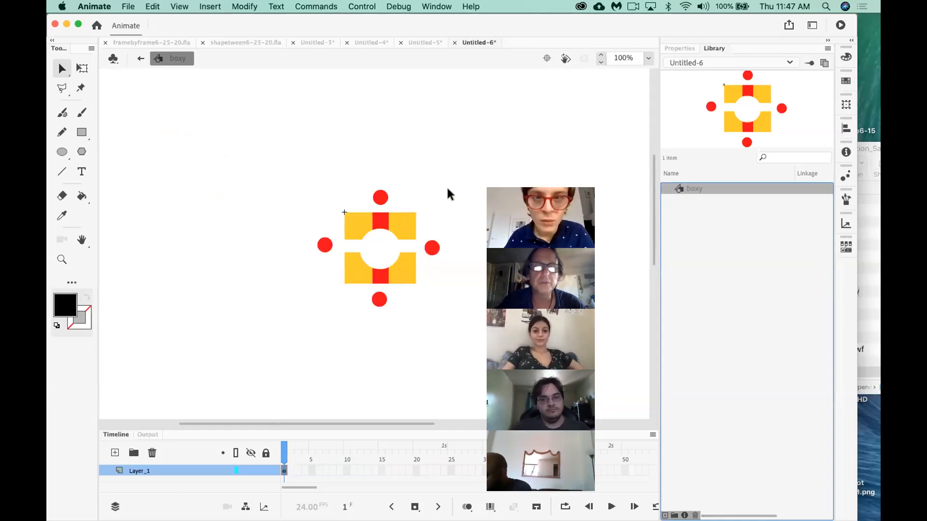
click(408, 235)
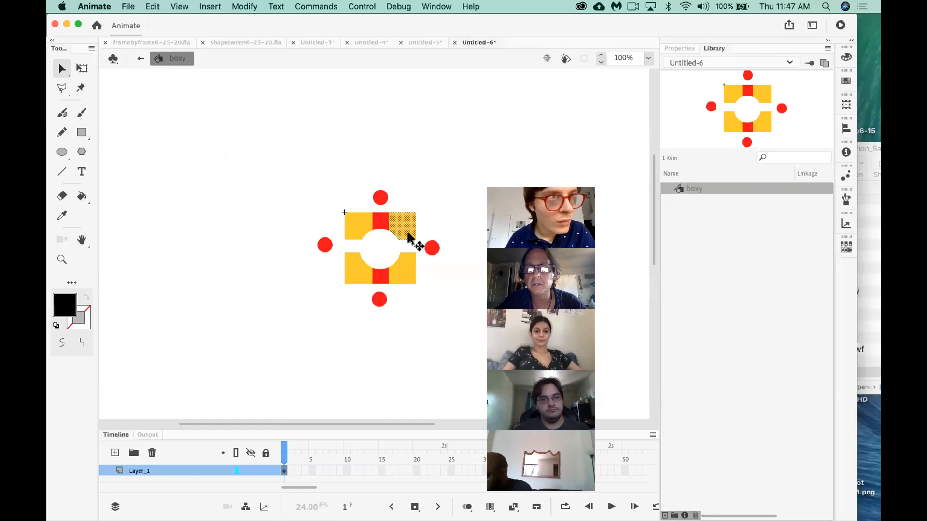
click(452, 185)
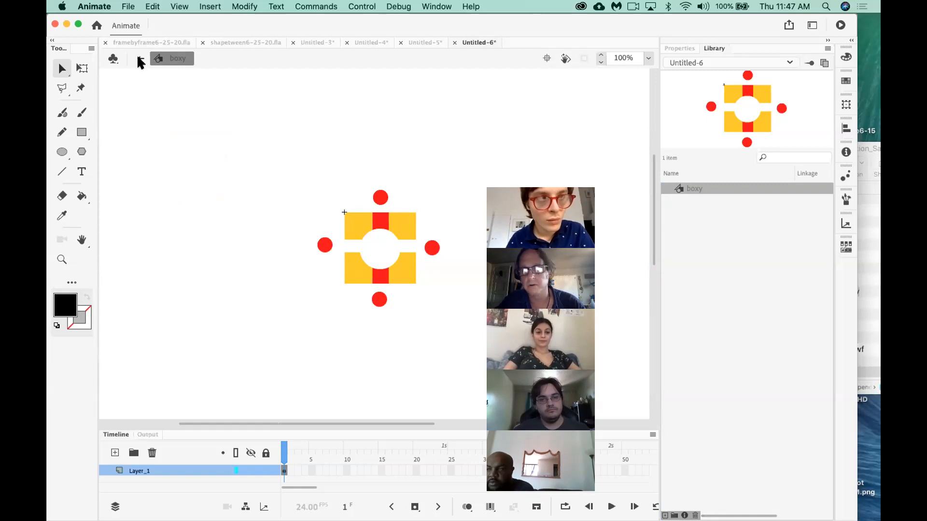
Return to Scene 1, play the boxy animation, and bring the playhead back to frame 1
click(137, 53)
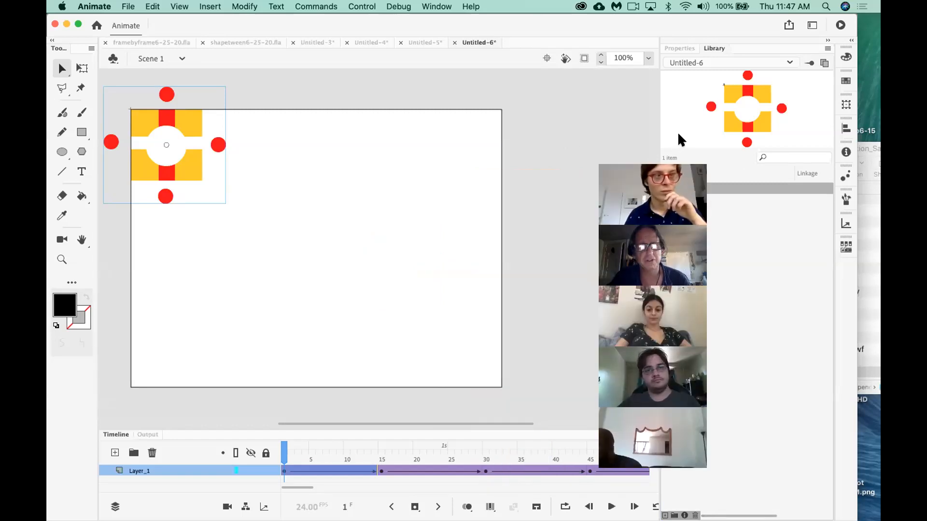
key(Return)
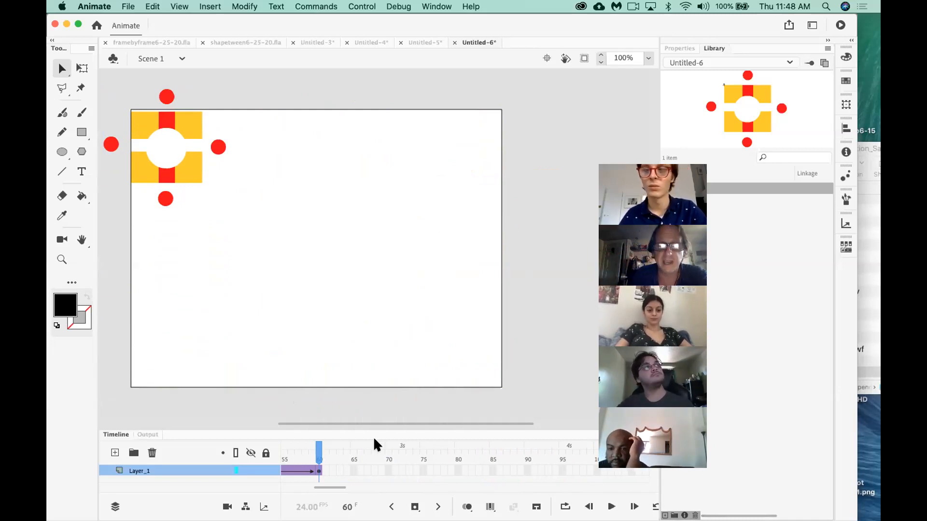
drag(336, 480, 186, 456)
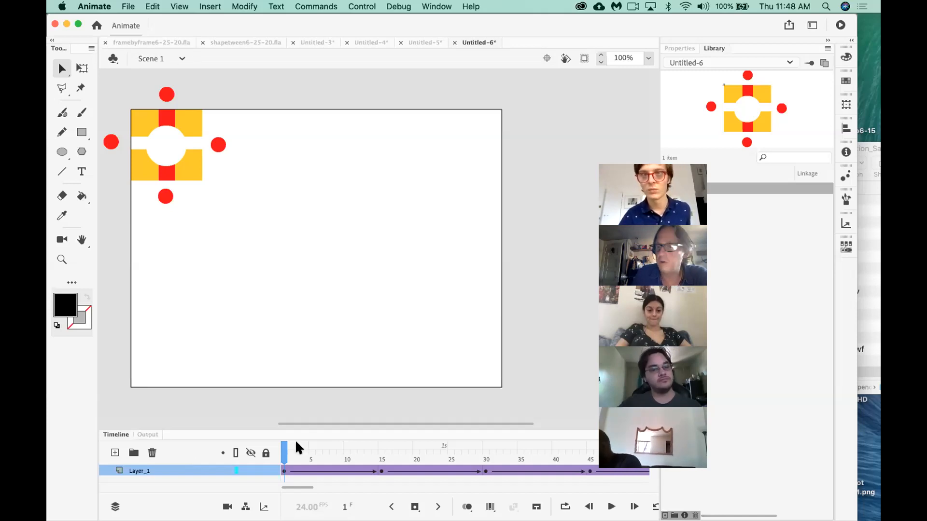
At the frame 15 keyframe, enlarge the boxy instance greatly with Free Transform and rotate it 90 degrees clockwise
click(380, 472)
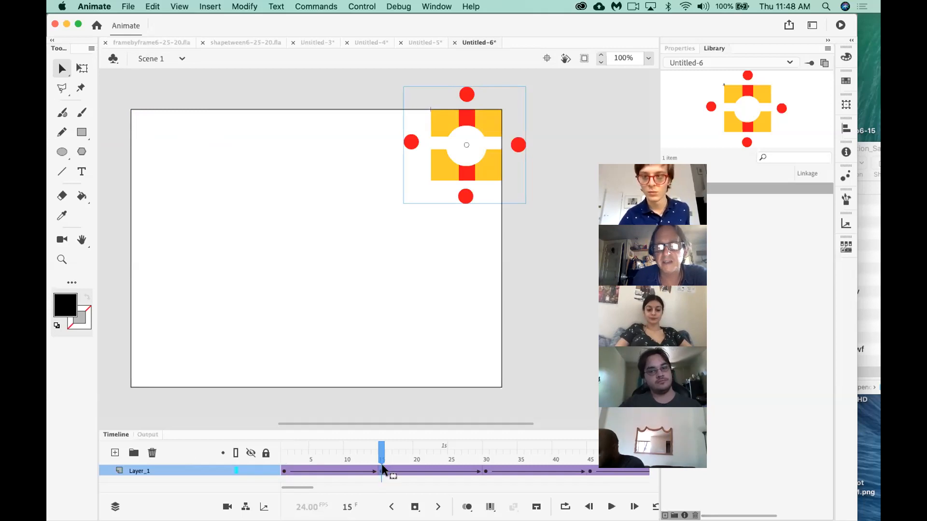
click(81, 69)
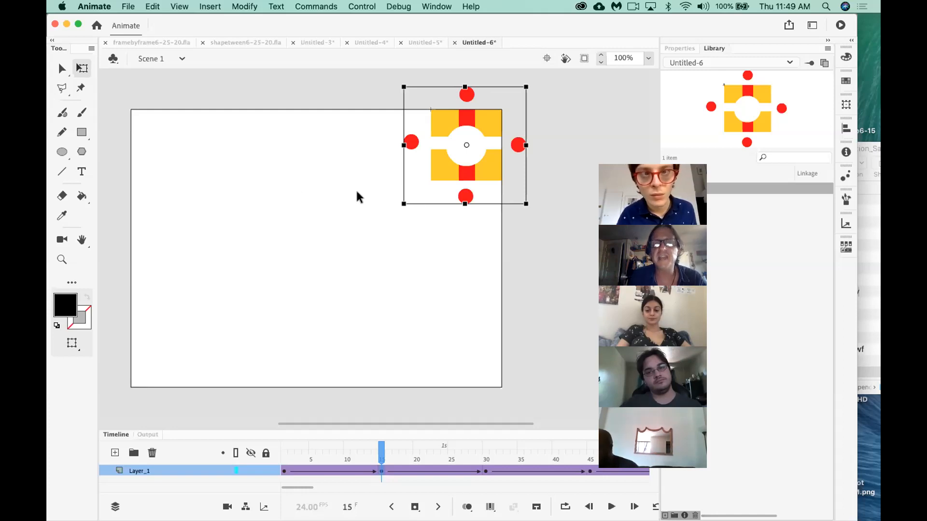
drag(401, 201, 278, 316)
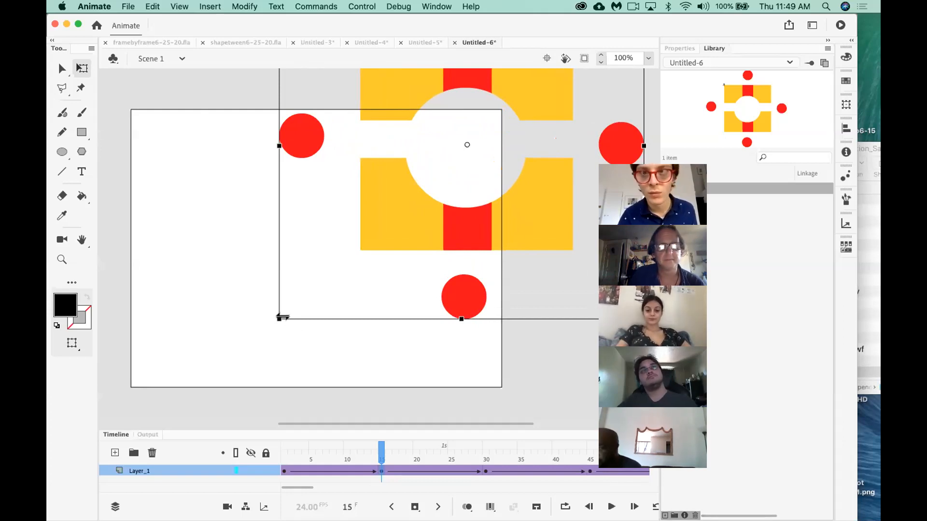
drag(277, 316, 241, 346)
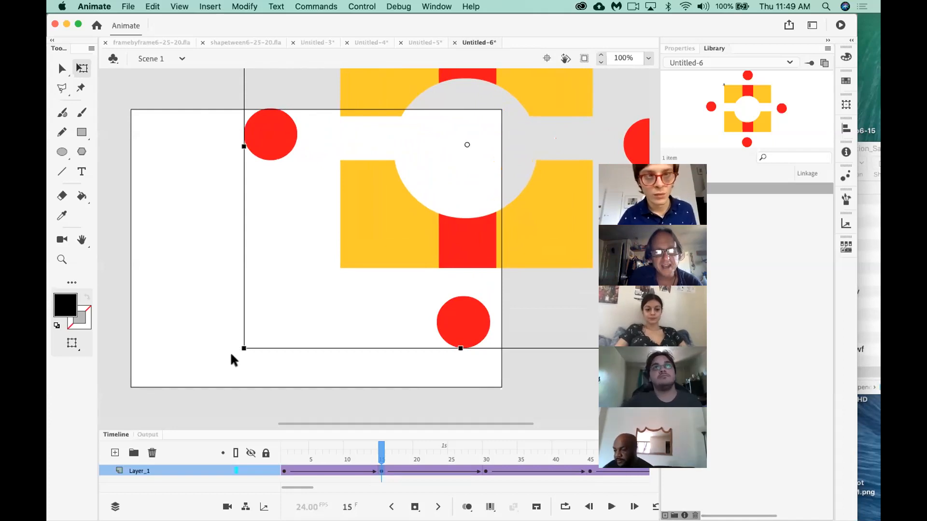
drag(234, 357, 378, 77)
mouse_move(377, 75)
mouse_down()
mouse_move(399, 70)
mouse_move(385, 73)
mouse_up()
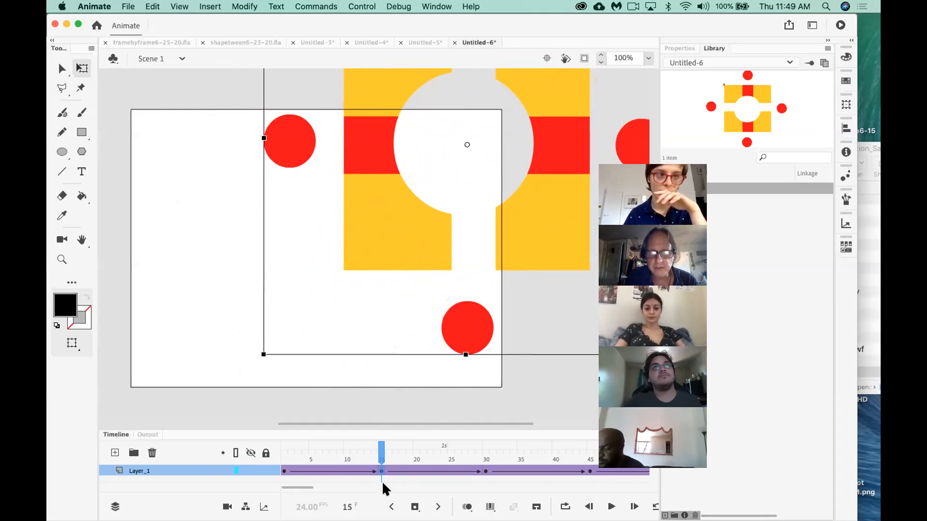
Play the animation from frame 1 to check the scaling and rotation, and bring the early keyframes back into view
drag(382, 456, 181, 470)
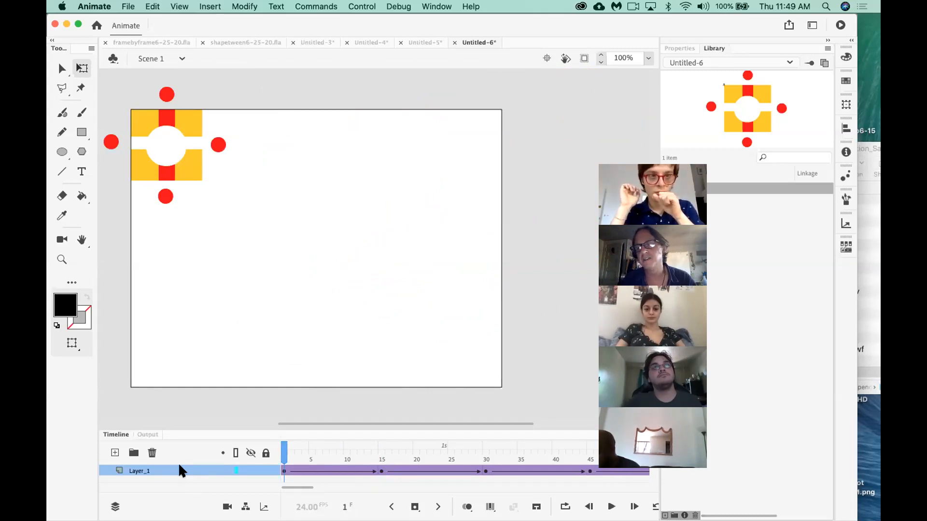
key(Return)
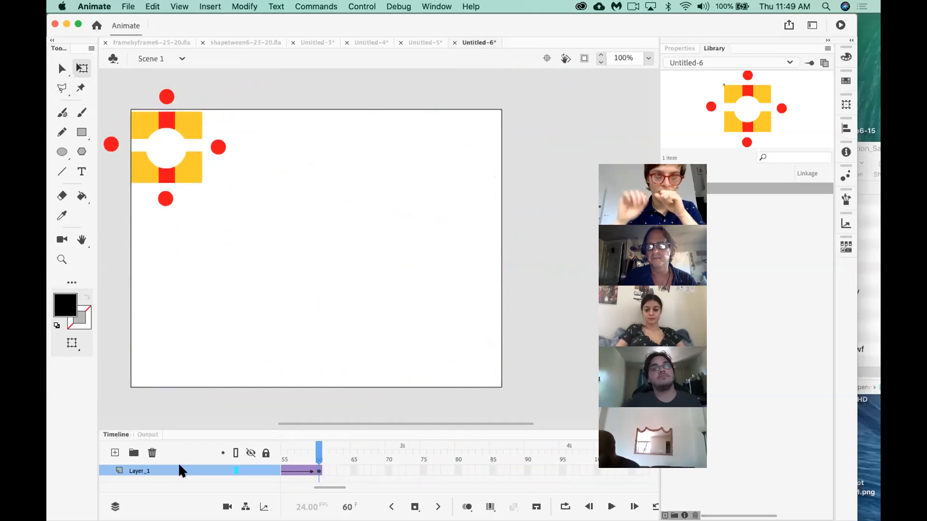
key(Return)
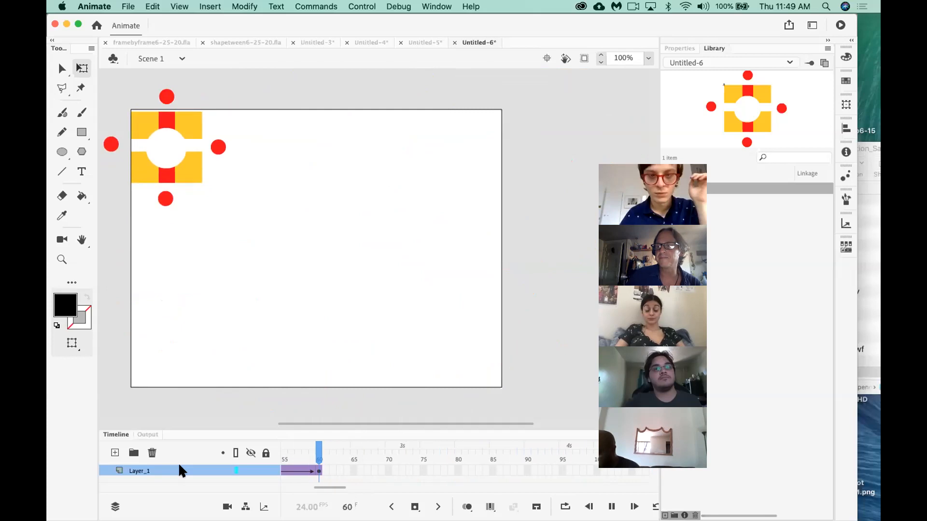
scroll(427, 446, left, 5)
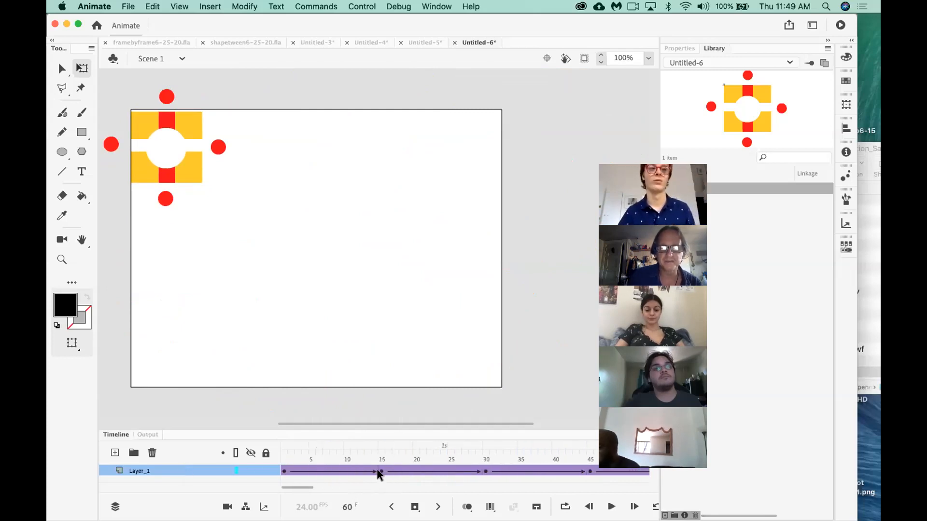
Go to the frame 30 keyframe and show the object properties of the boxy instance with the Selection tool active
click(377, 472)
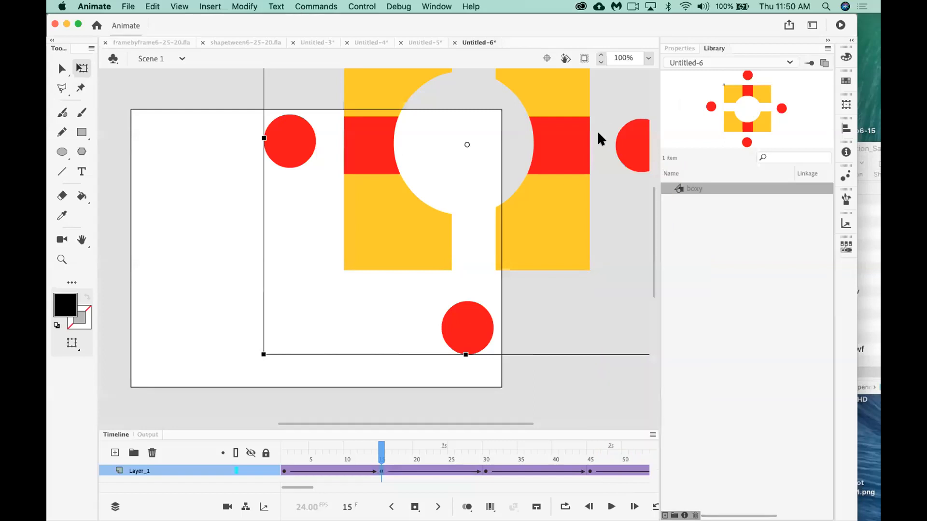
click(486, 471)
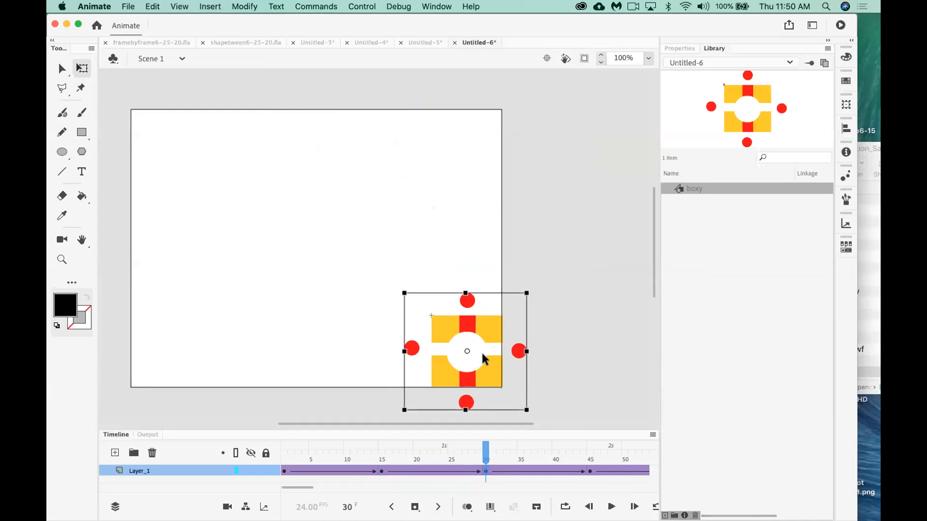
click(62, 68)
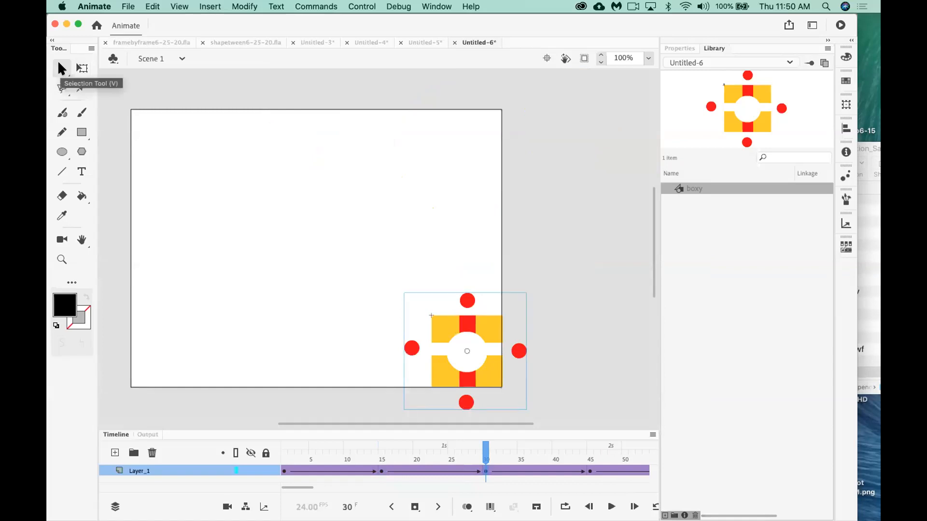
click(676, 48)
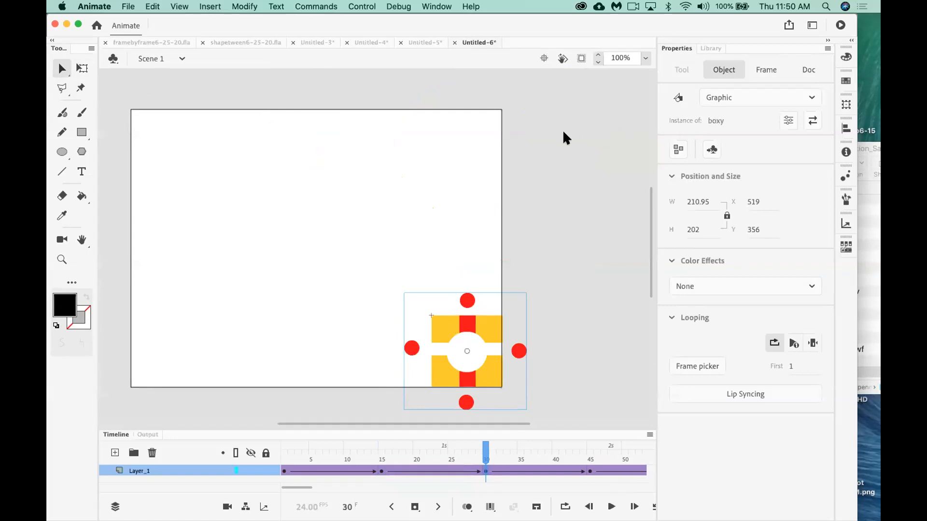
Compare the classic tween settings of the frame 30 keyframe with the boxy instance's object properties, and scrub back to frame 30
click(484, 472)
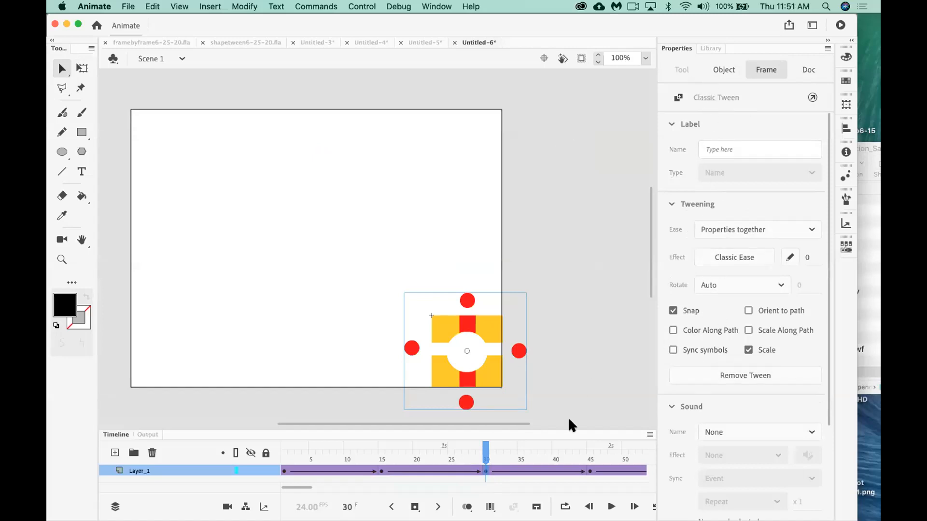
click(488, 338)
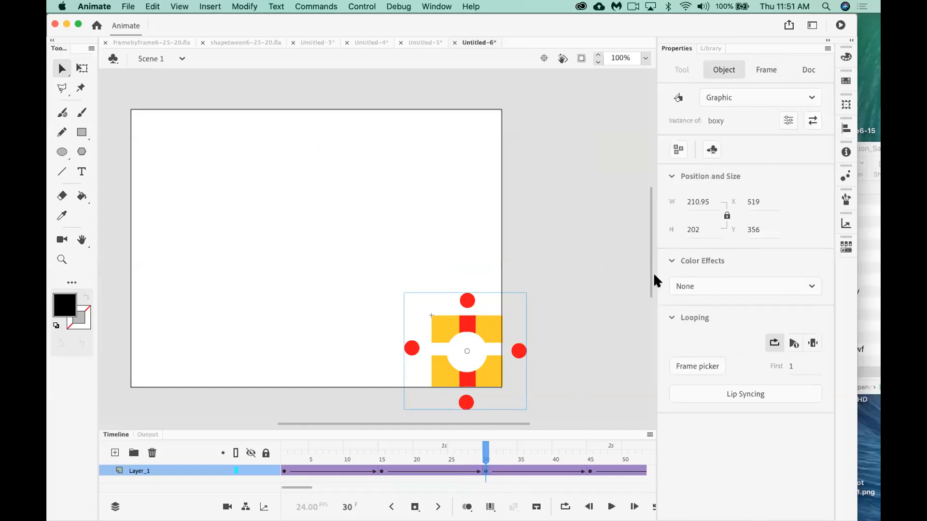
click(418, 471)
drag(413, 457, 481, 449)
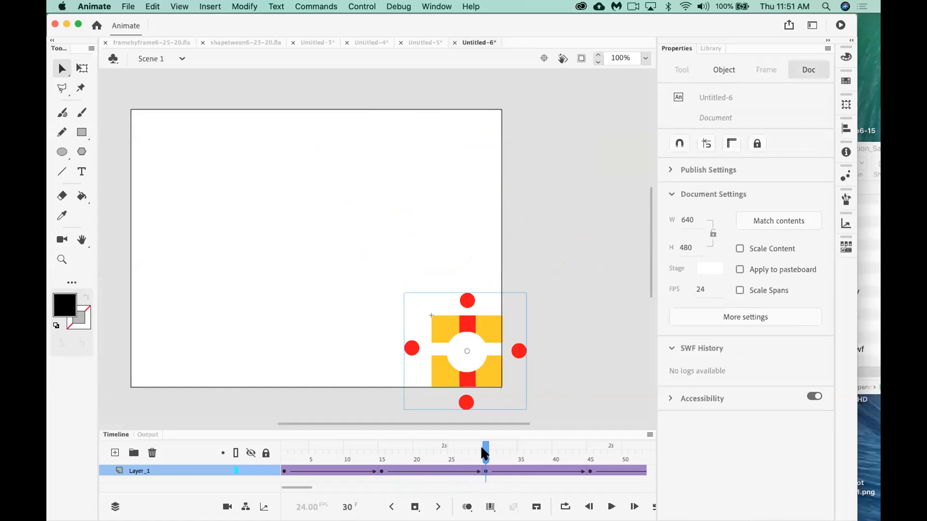
Apply a Tint color effect to the boxy instance at frame 30, using blue (0, 51, 255) at 61%
click(483, 327)
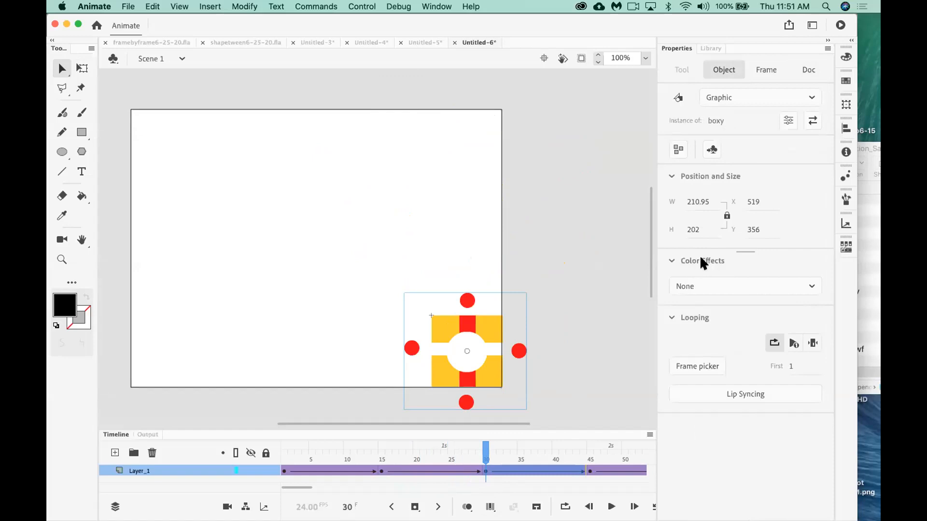
click(731, 285)
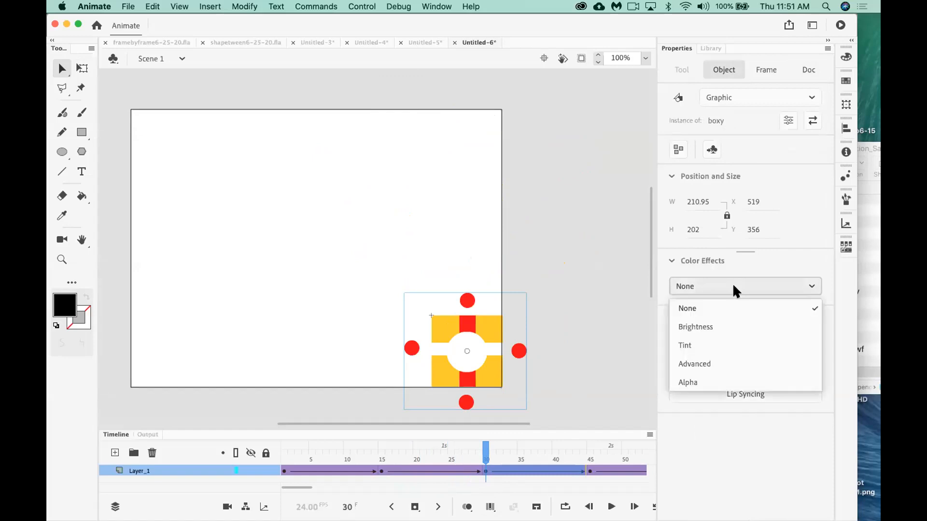
click(695, 342)
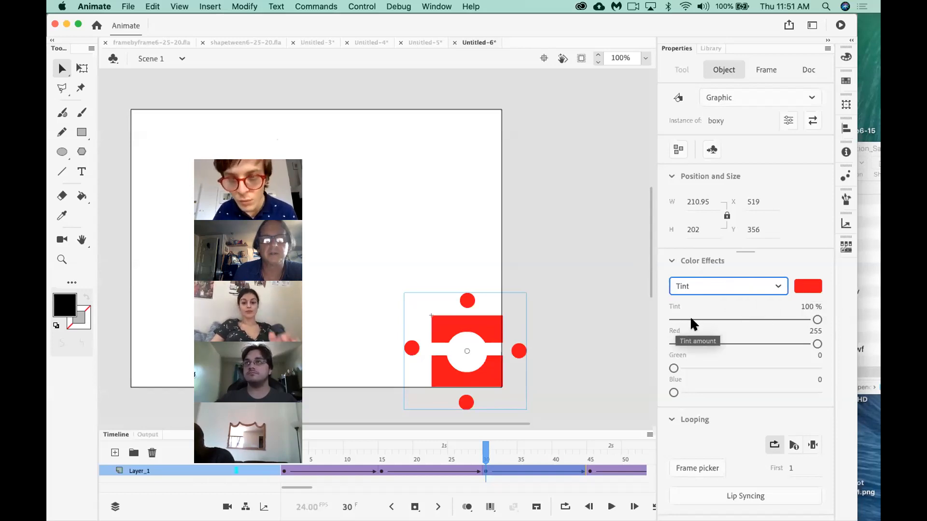
click(808, 287)
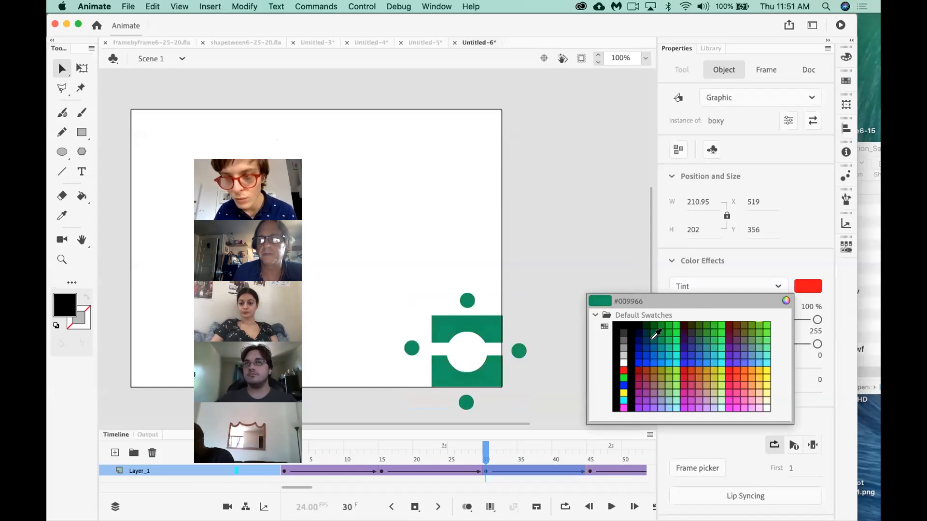
click(647, 355)
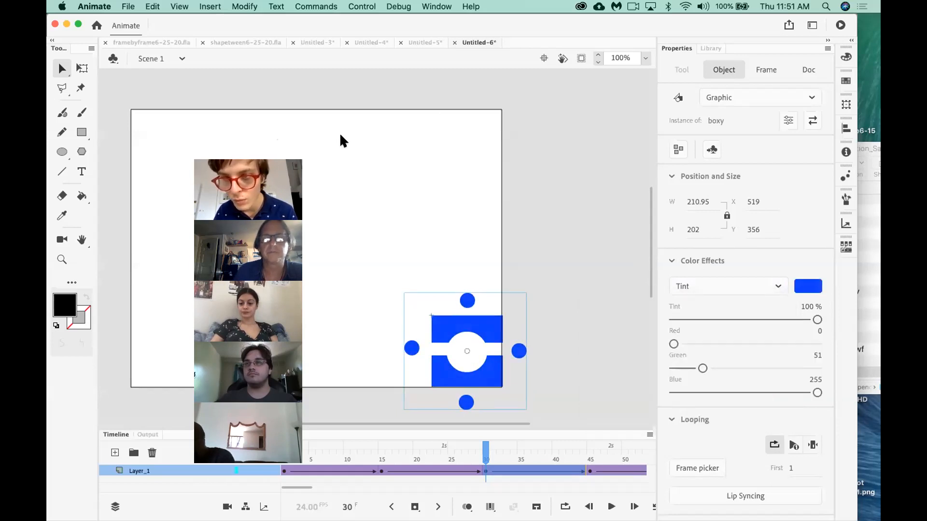
drag(816, 319, 760, 320)
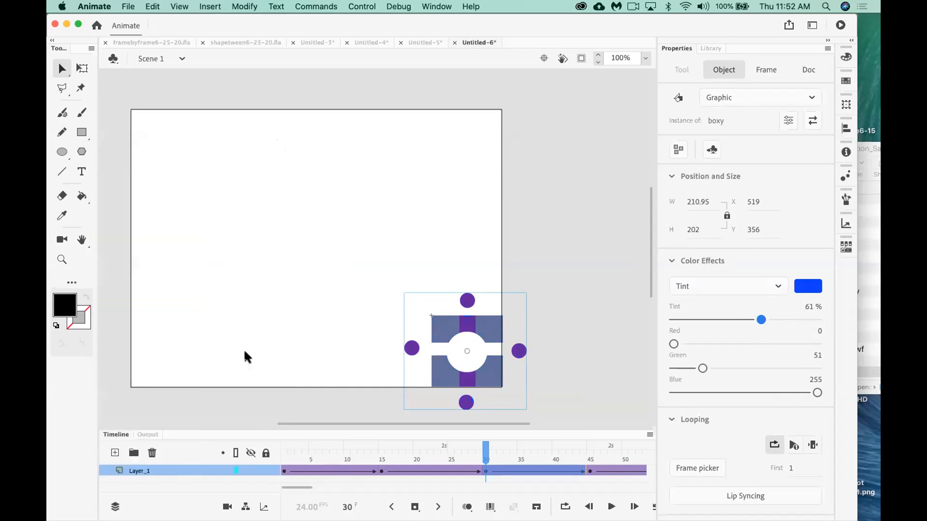
Play the animation from frame 1 to check the tint change, and bring the early keyframes back into view
drag(322, 454, 226, 454)
key(Return)
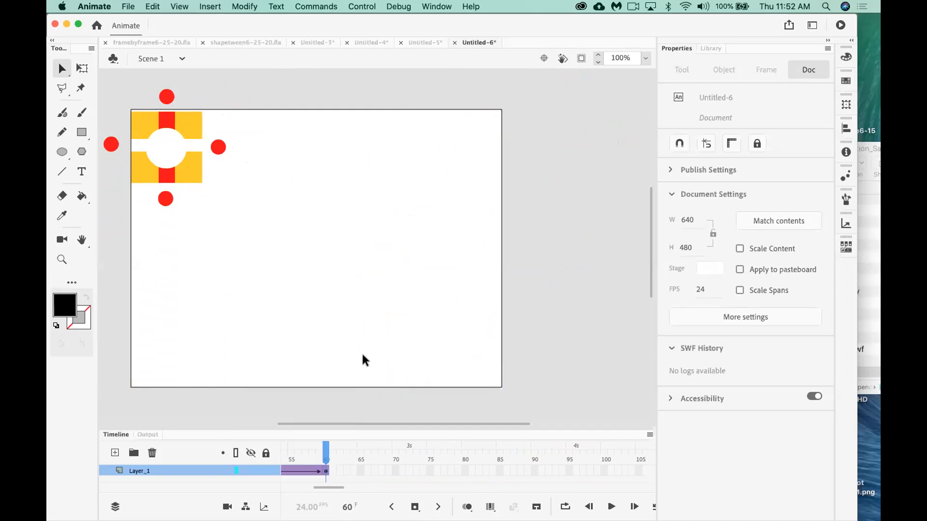
scroll(387, 468, left, 5)
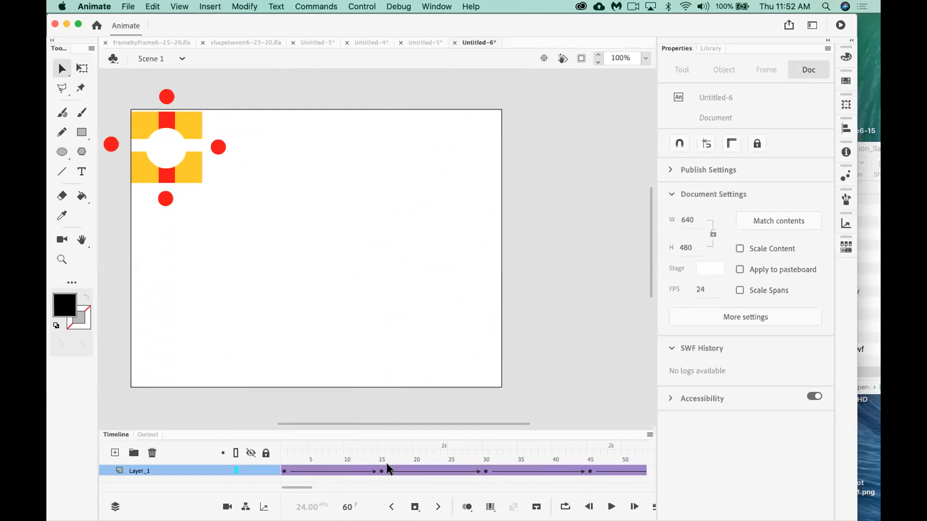
At the frame 45 keyframe, apply an Alpha color effect of 7% to the boxy instance
click(285, 471)
drag(285, 456, 589, 469)
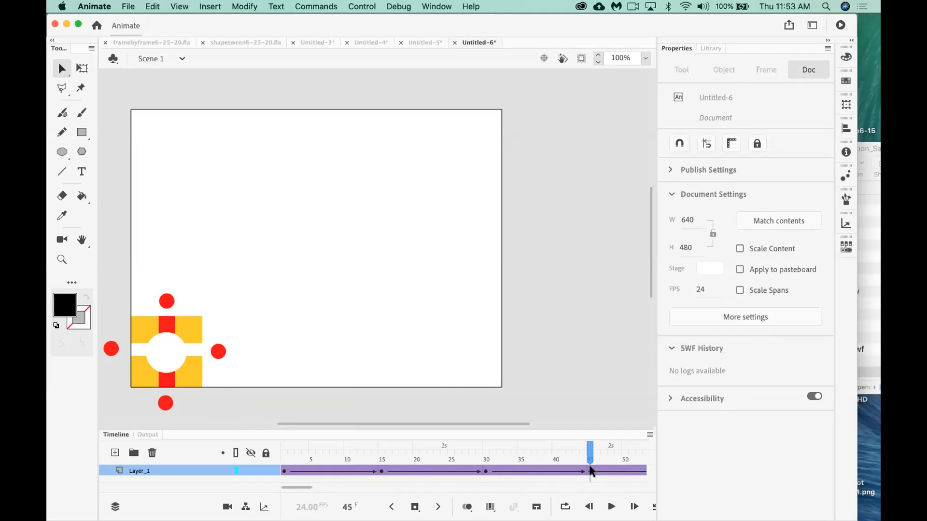
click(188, 329)
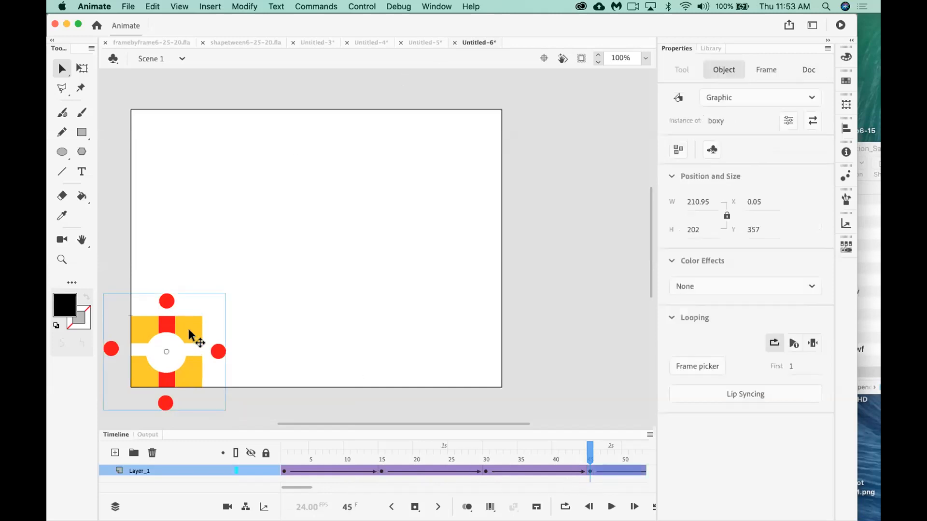
click(718, 282)
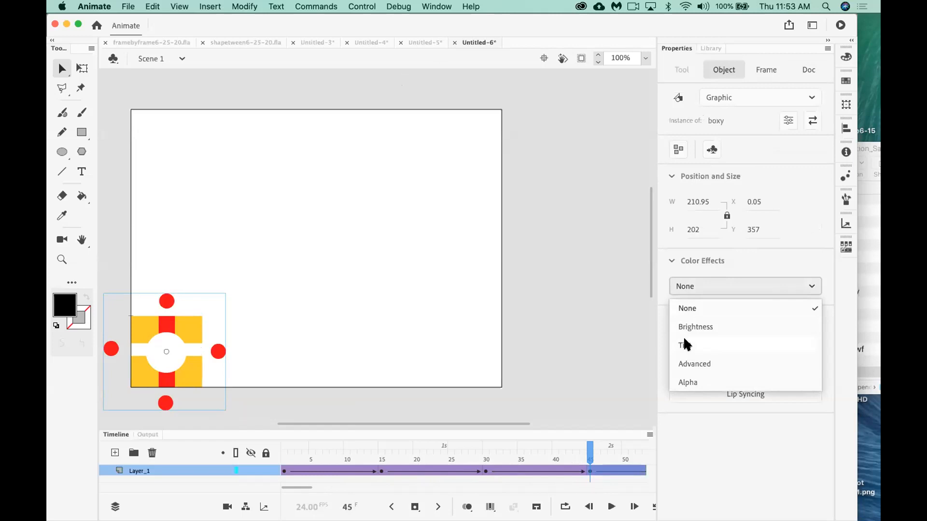
click(683, 381)
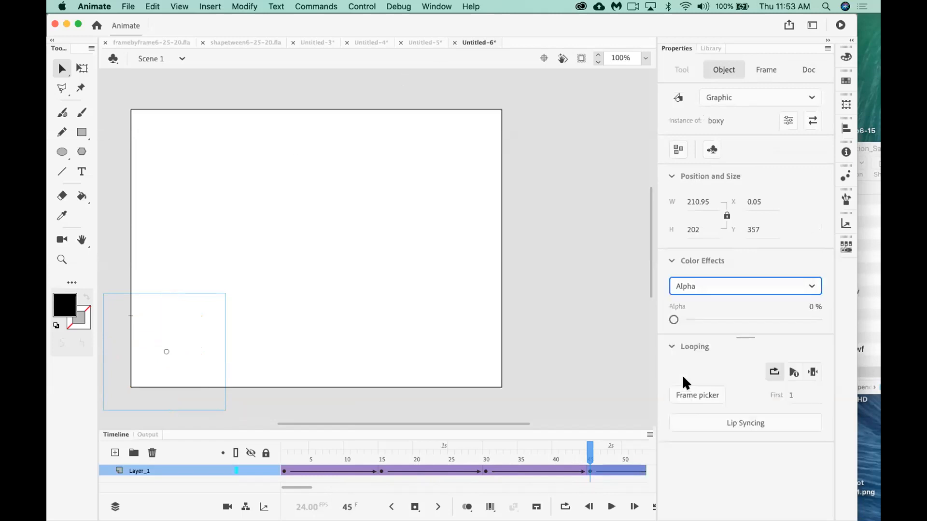
click(674, 318)
mouse_move(674, 319)
mouse_down()
mouse_move(841, 319)
mouse_move(683, 320)
mouse_up()
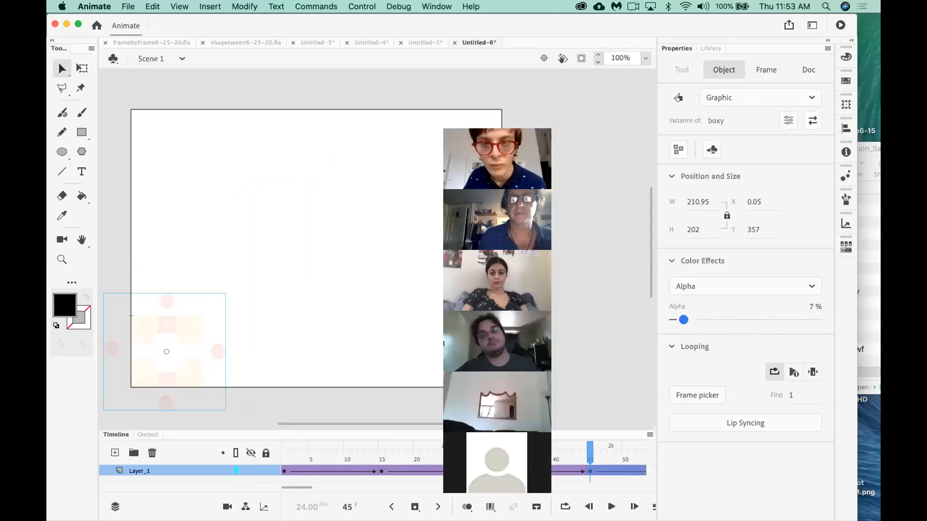
Play the animation from frame 1 several times to check the fade around frame 45
drag(589, 451, 232, 459)
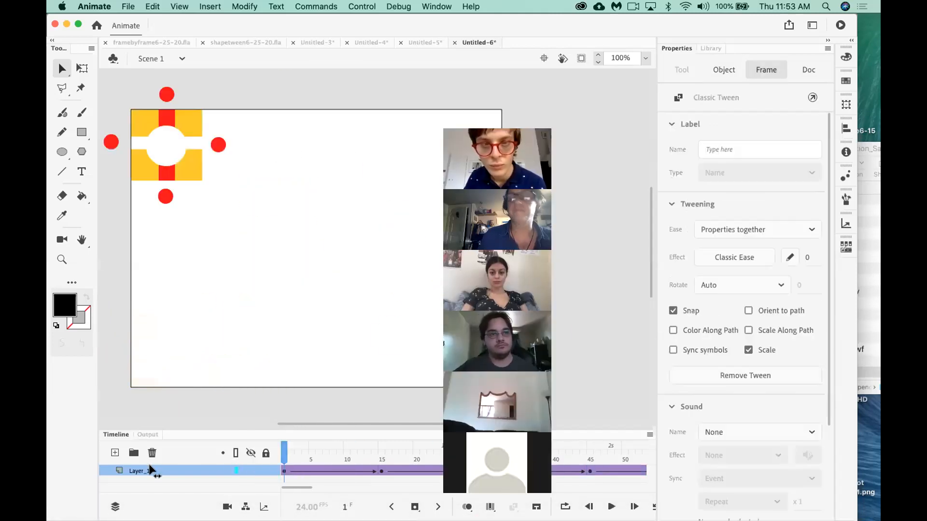
key(Return)
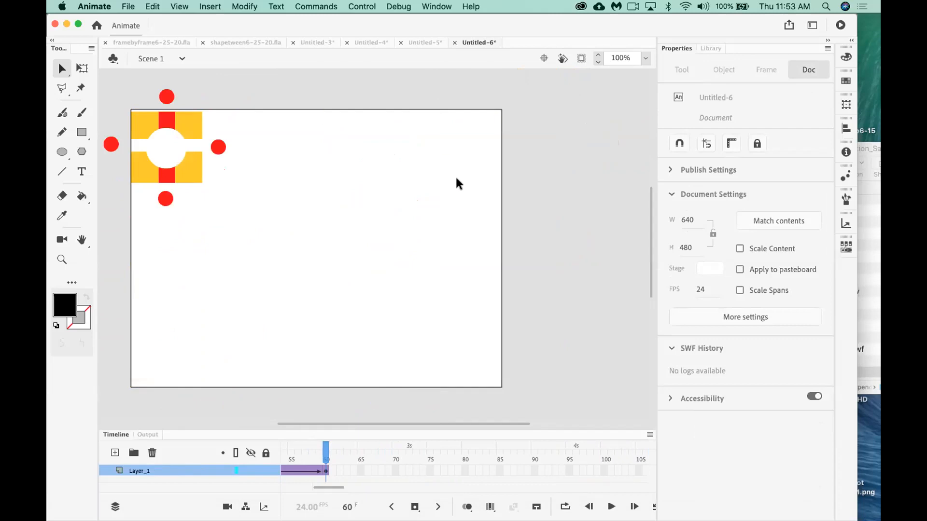
key(Return)
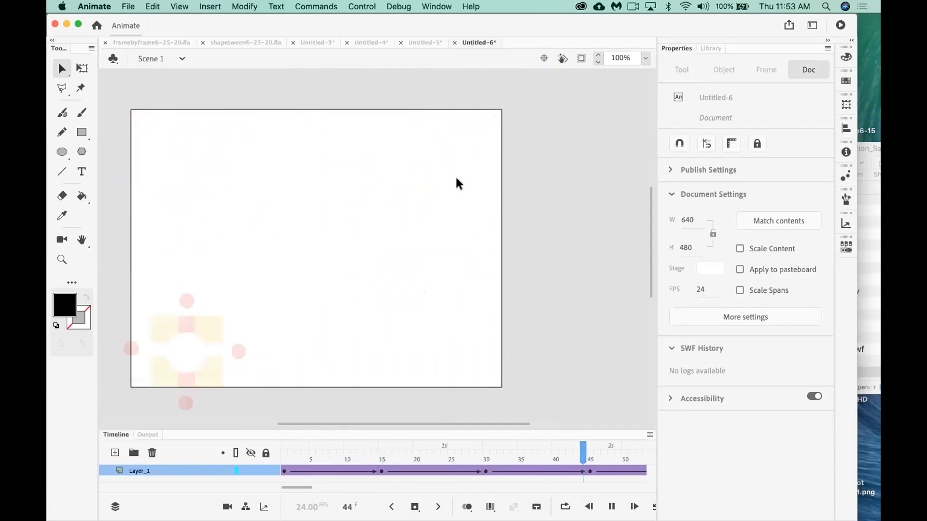
key(Return)
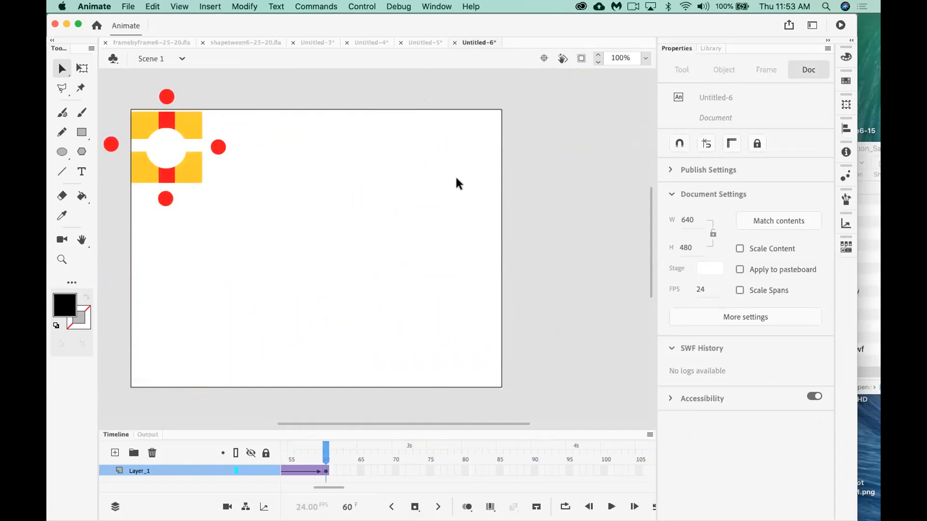
key(Return)
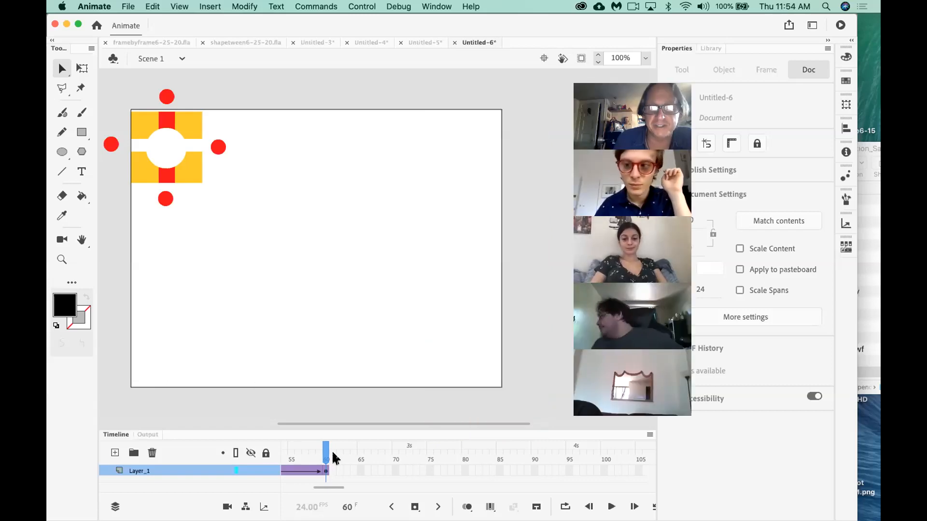
Return to frame 1, make the timeline area taller, and add three new layers above Layer_1
drag(326, 451, 218, 445)
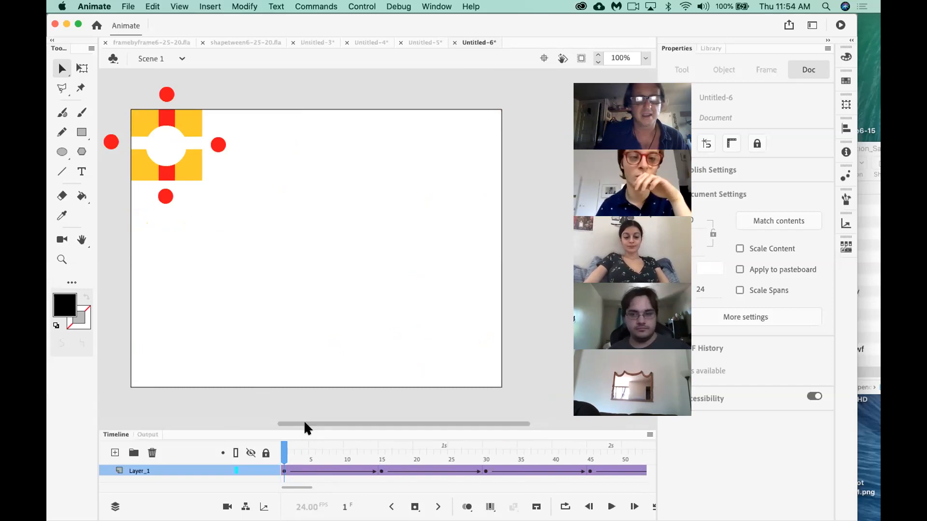
drag(306, 428, 306, 386)
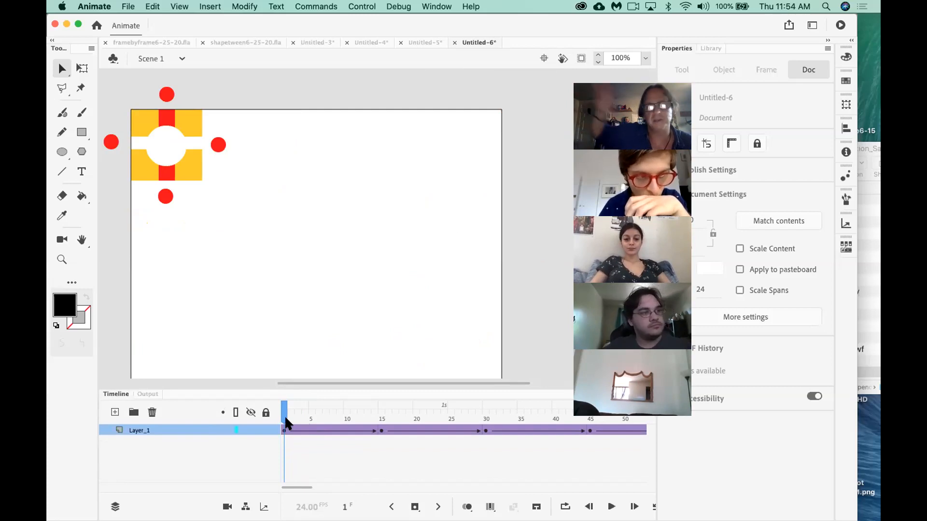
click(116, 411)
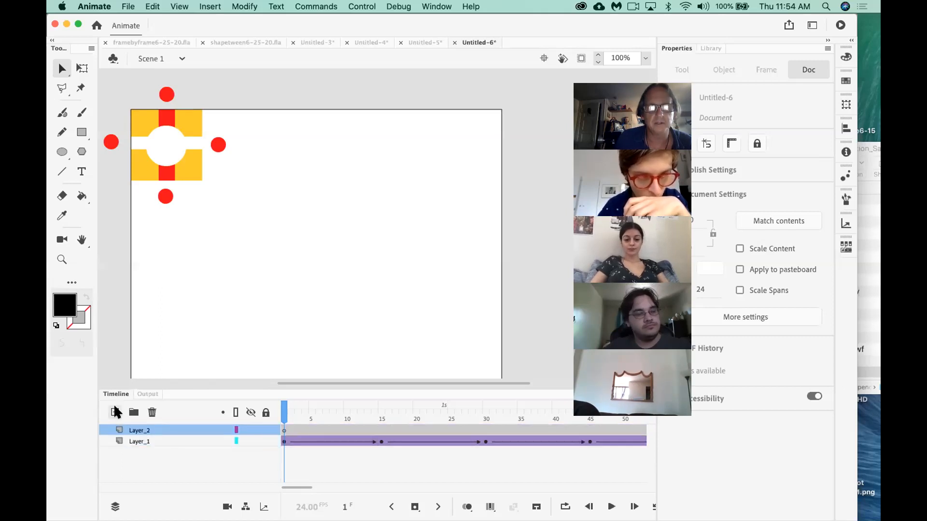
click(116, 411)
click(116, 411)
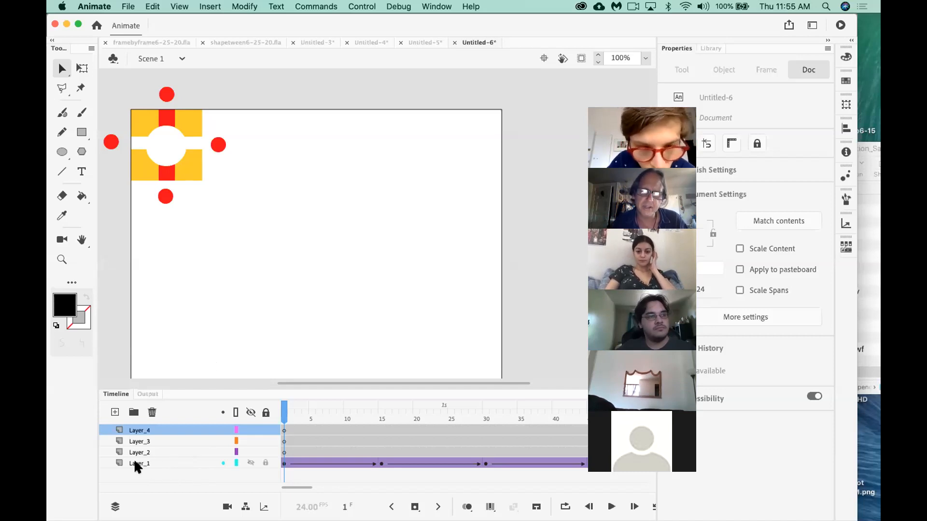
Duplicate all of Layer_1's tween frames onto Layer_2, Layer_3 and Layer_4, starting at frames 6, 12 and 19 respectively
click(183, 463)
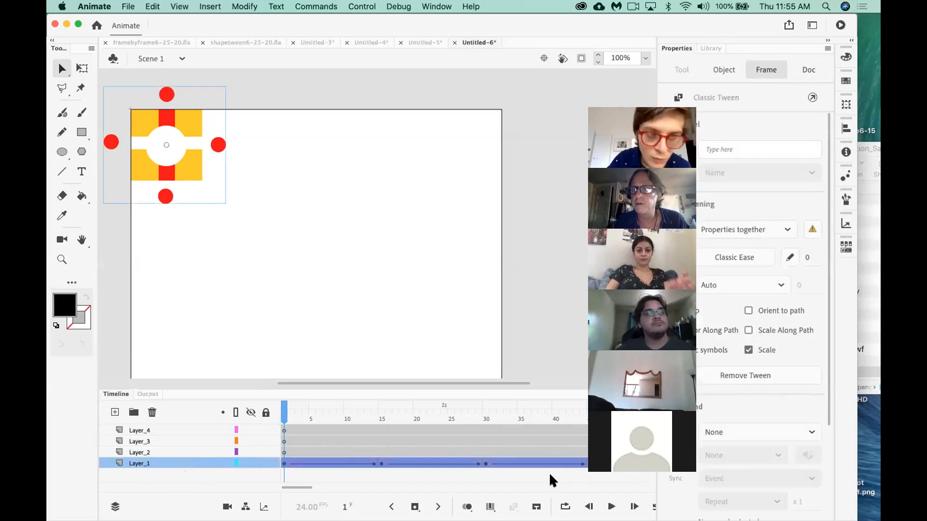
click(180, 450)
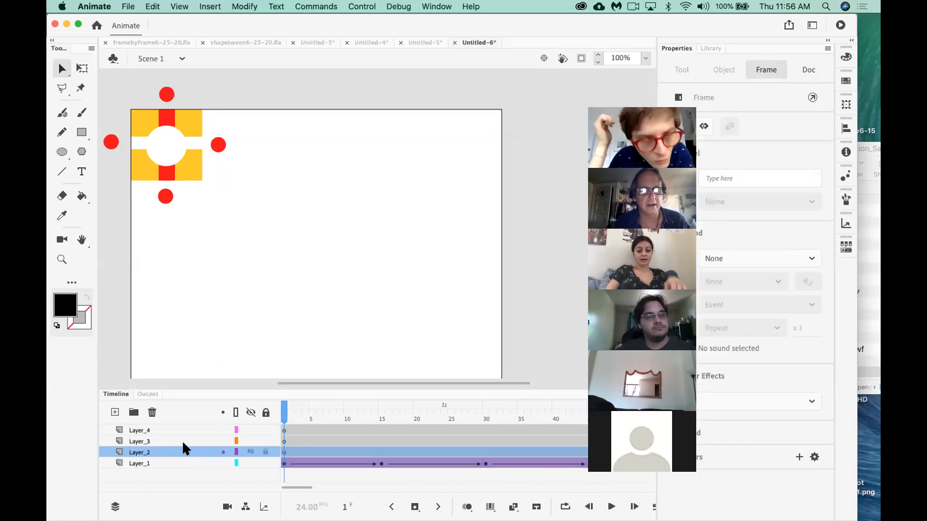
click(190, 440)
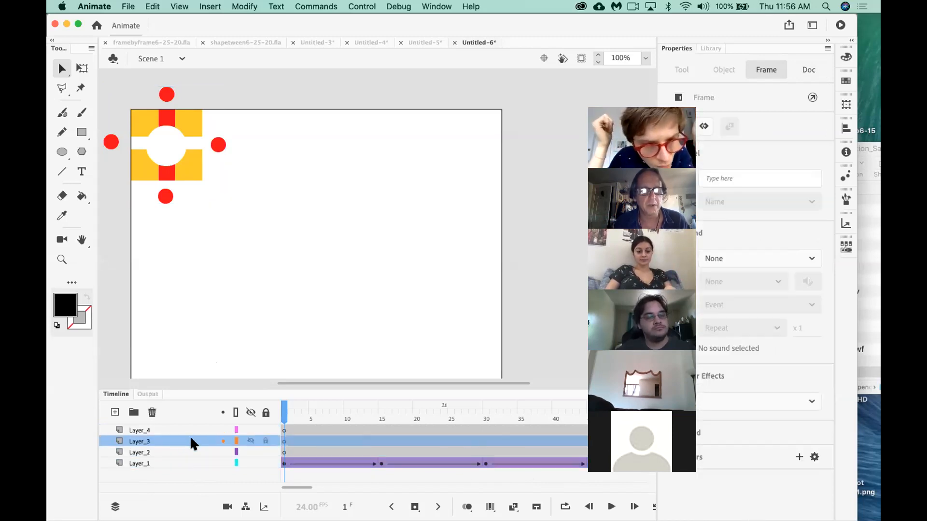
click(188, 465)
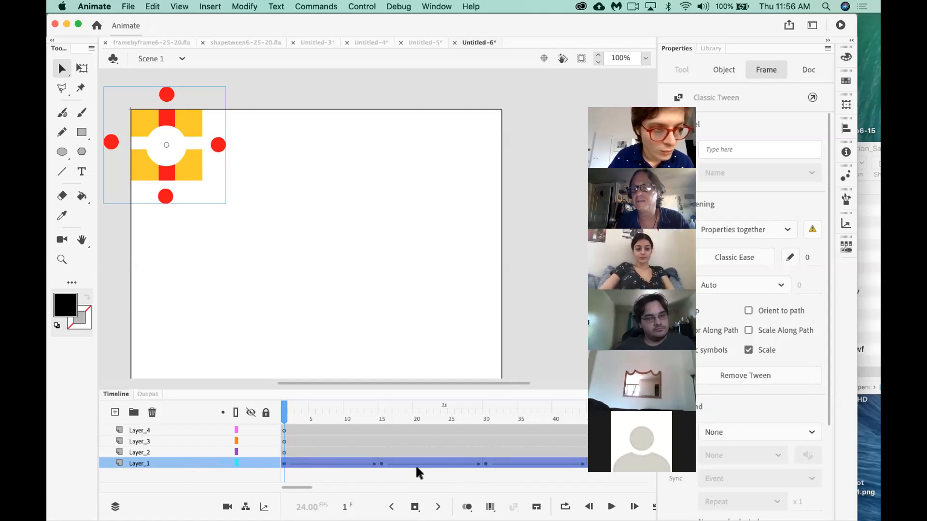
drag(288, 462, 288, 445)
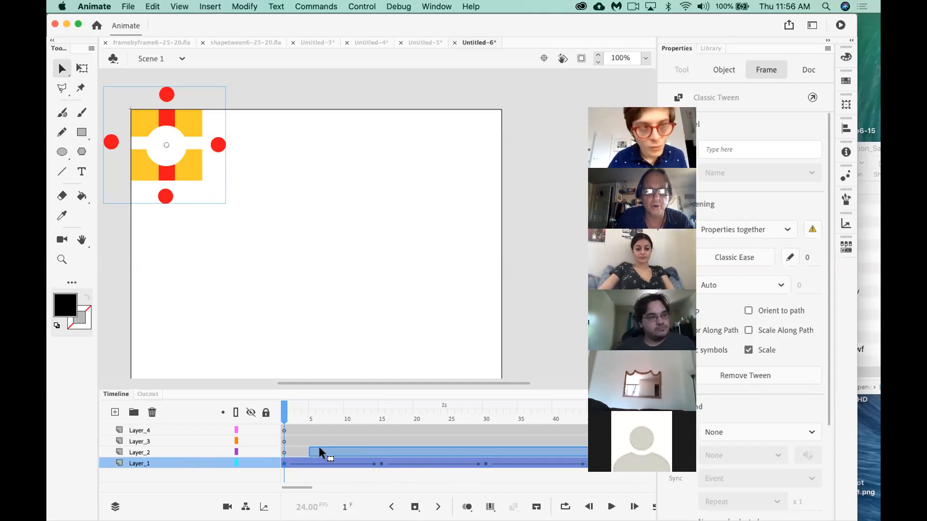
drag(323, 447, 323, 447)
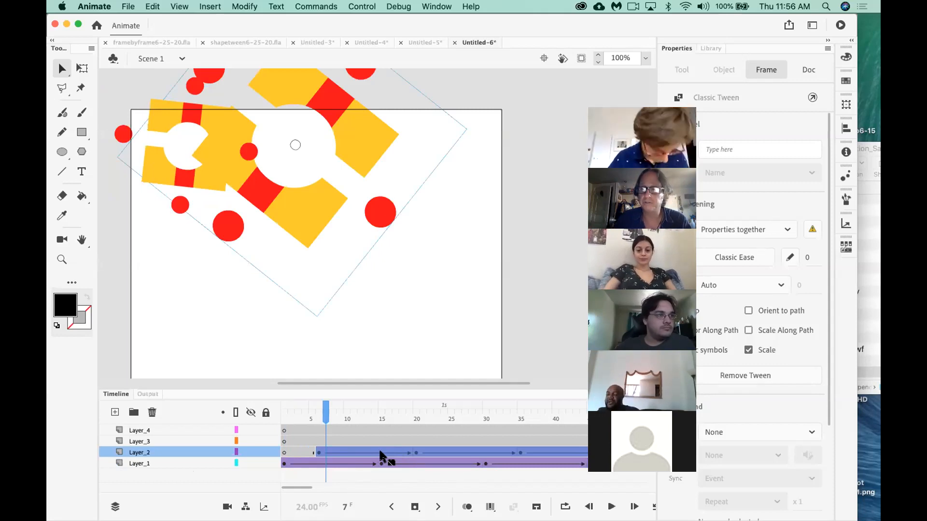
drag(380, 451, 418, 436)
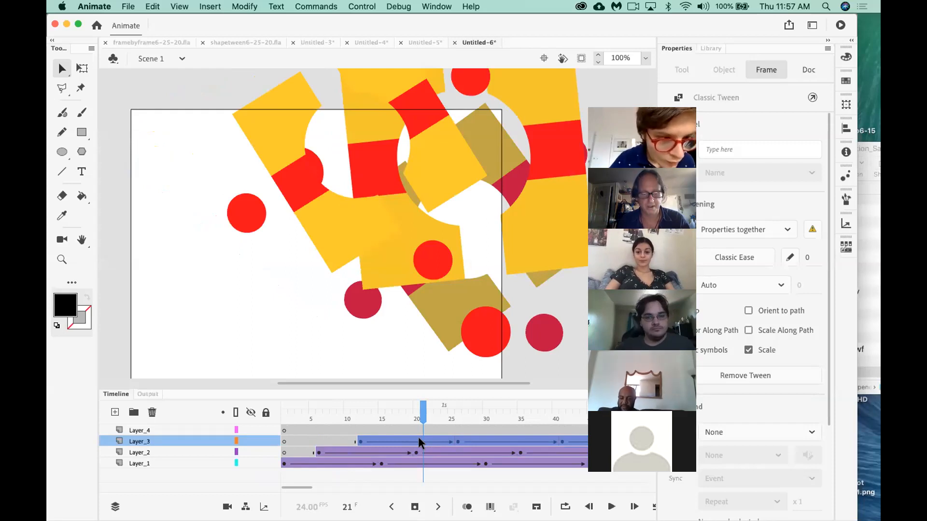
drag(414, 436, 452, 420)
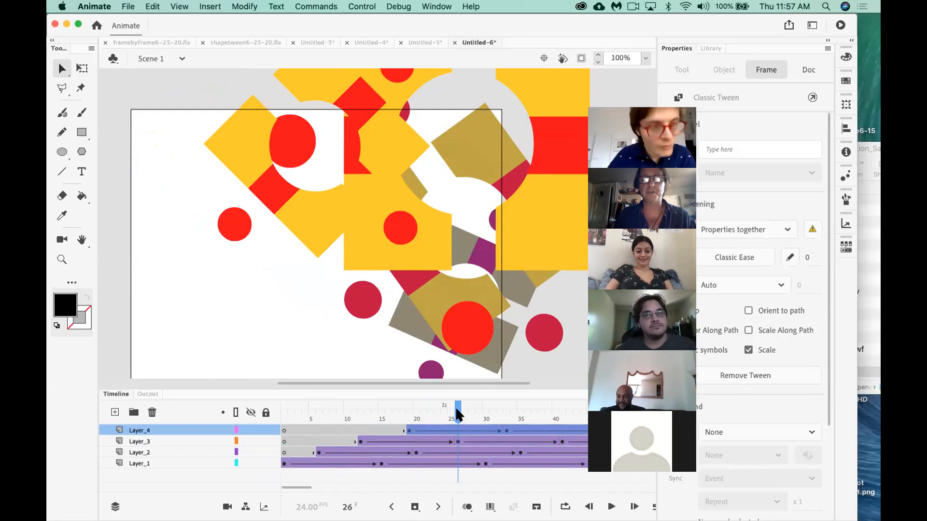
Play the four-layer animation in the timeline, test it as a movie in its own window, and close the test window
key(Return)
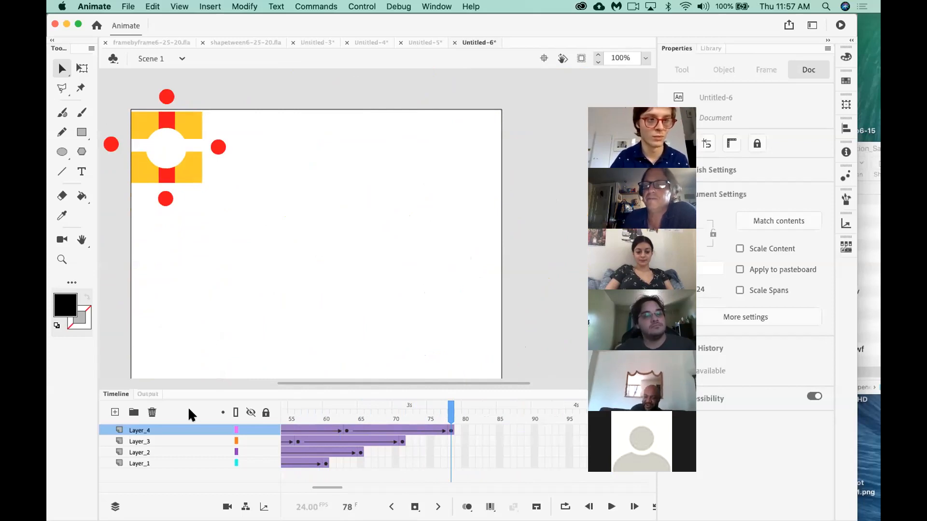
key(super+Return)
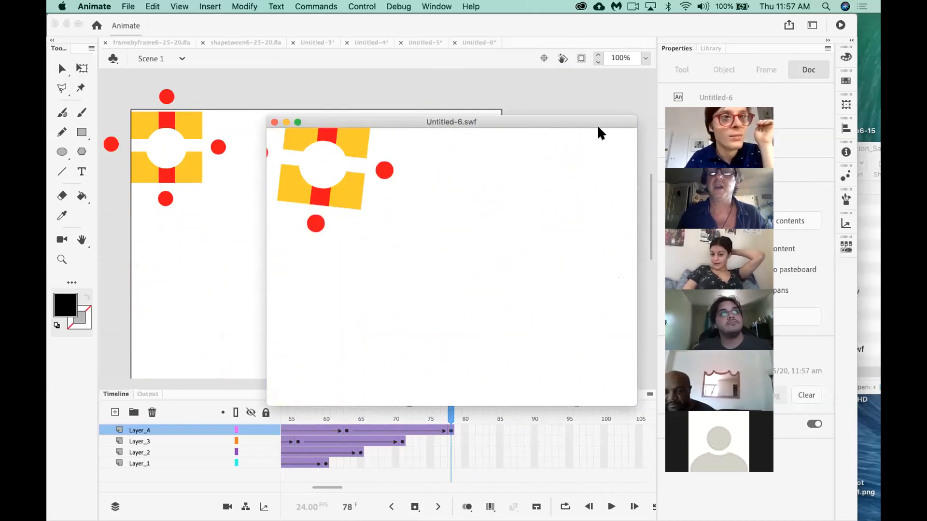
drag(601, 125, 469, 202)
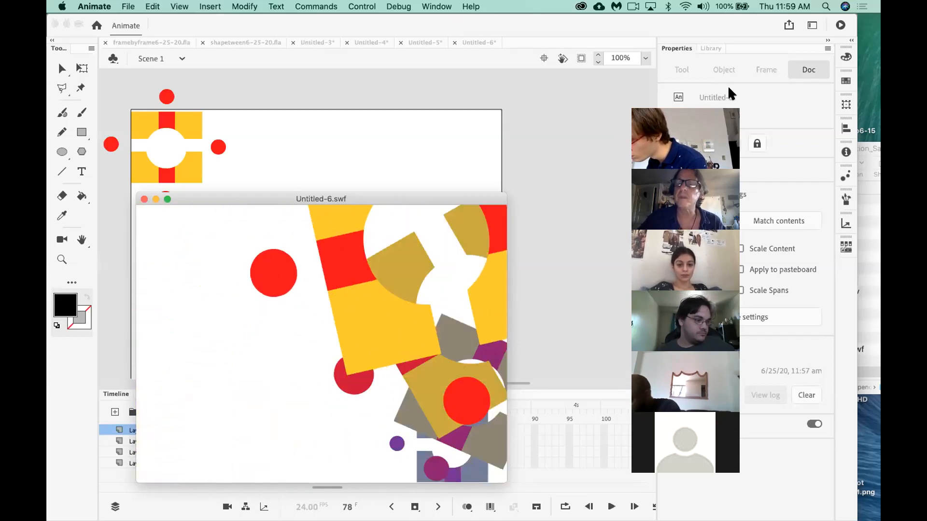
drag(730, 77, 519, 115)
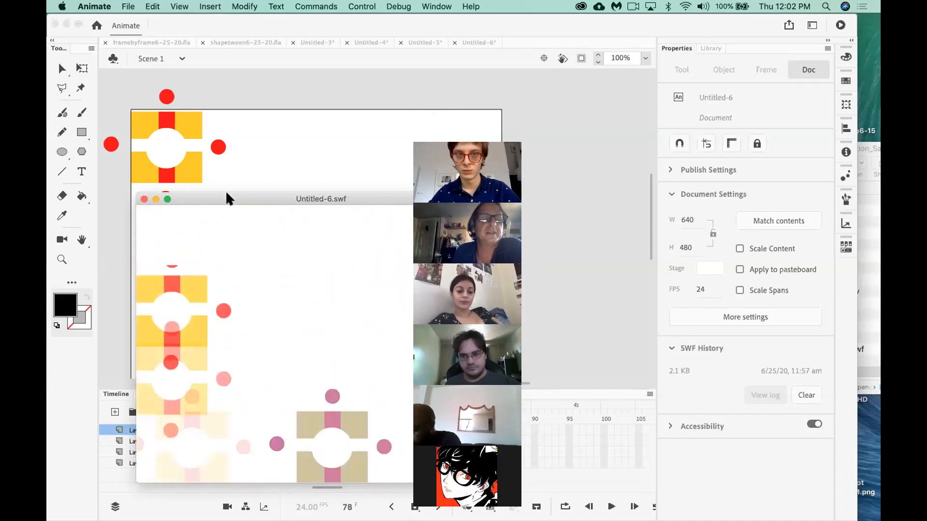
click(143, 199)
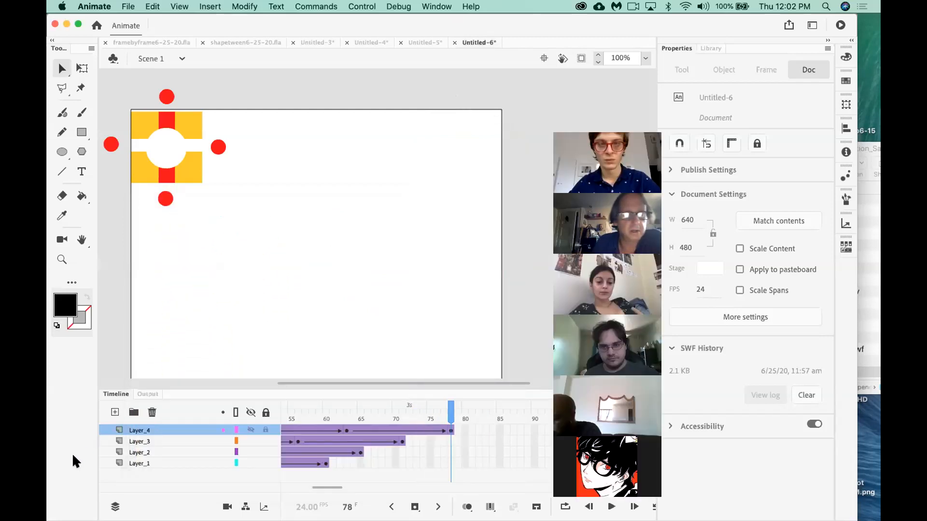
Add a new layer, move it below Layer_1 at the bottom of the layer stack, and select its frame 1
click(117, 412)
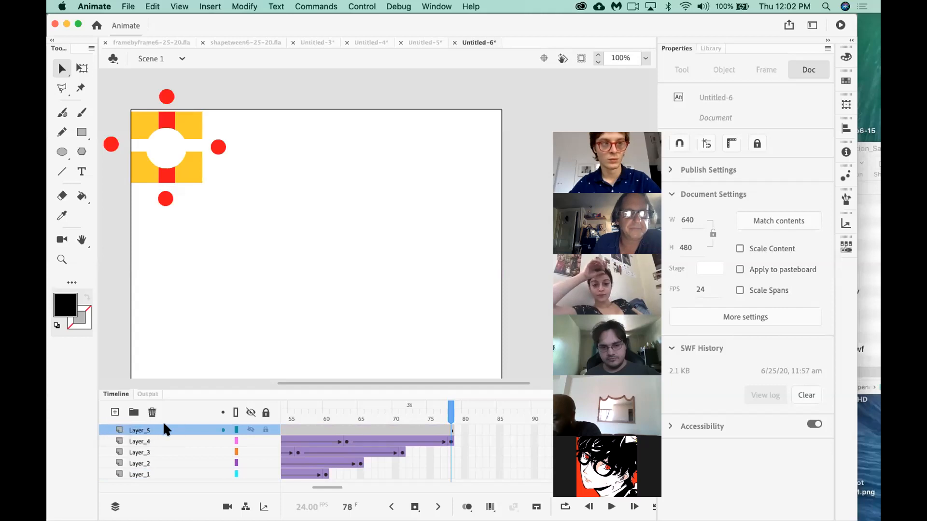
drag(165, 428, 165, 485)
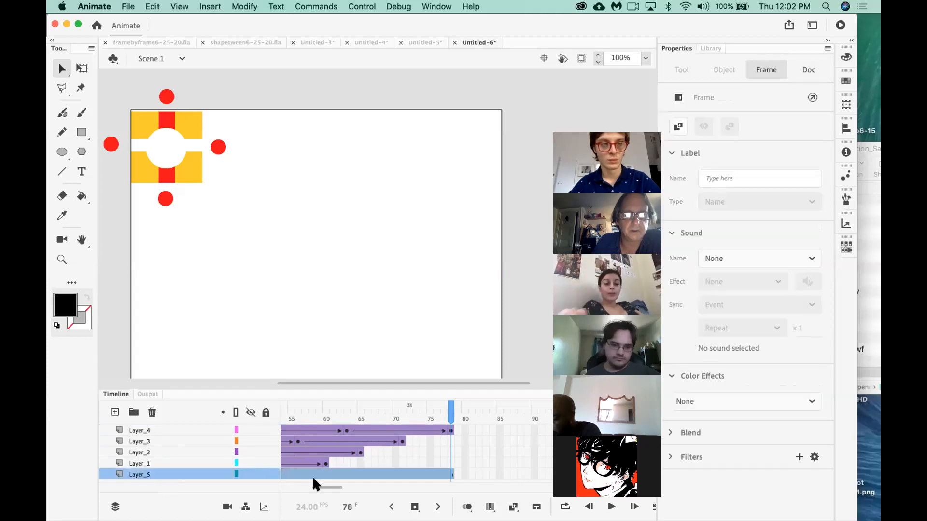
scroll(336, 481, left, 5)
click(283, 475)
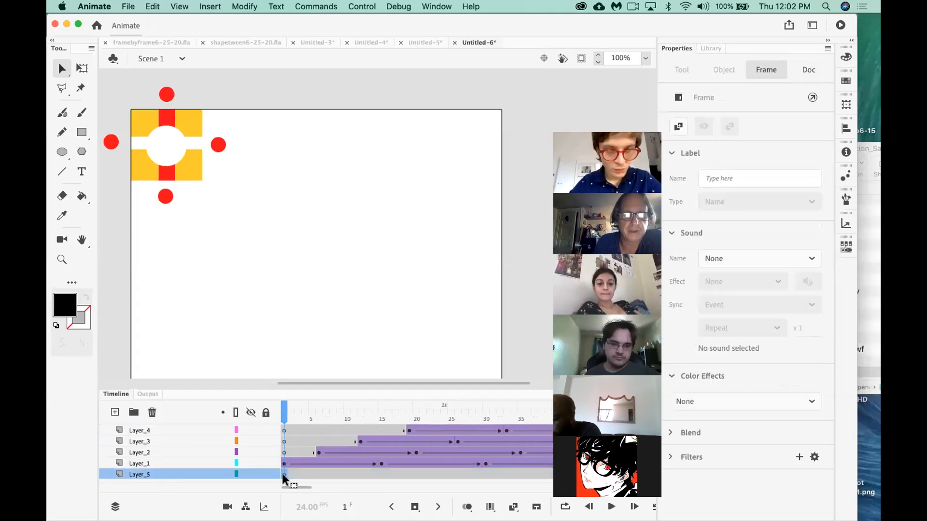
Import lascaux-cave2.jpg into the document's library, searching the computer for .jpg files to find it
click(128, 6)
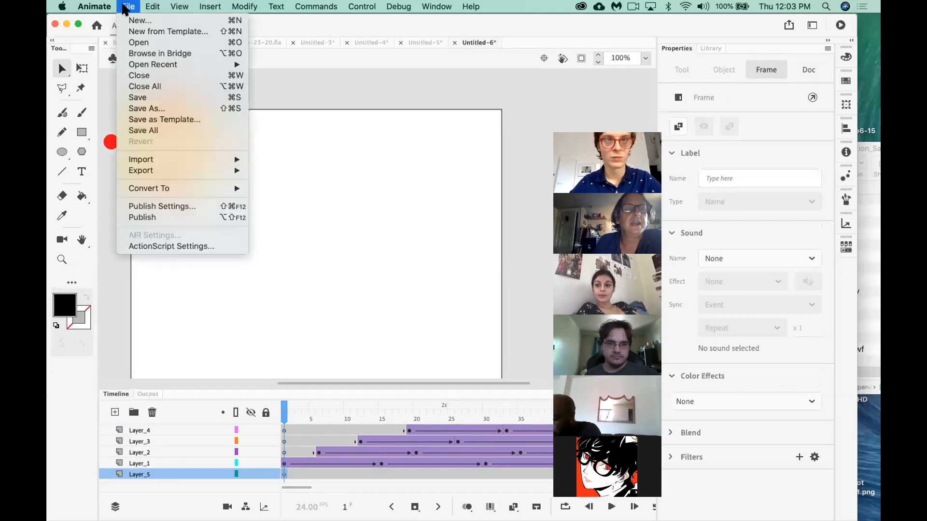
mouse_move(155, 161)
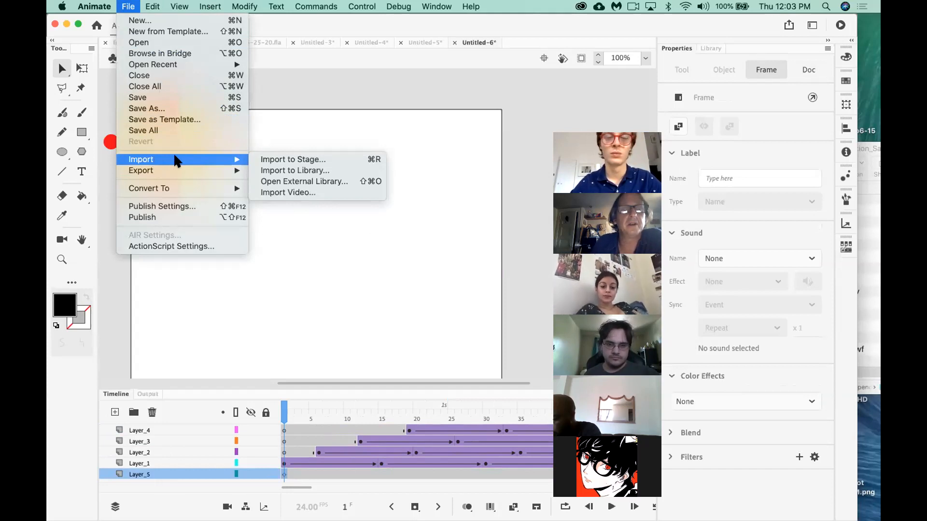
click(314, 172)
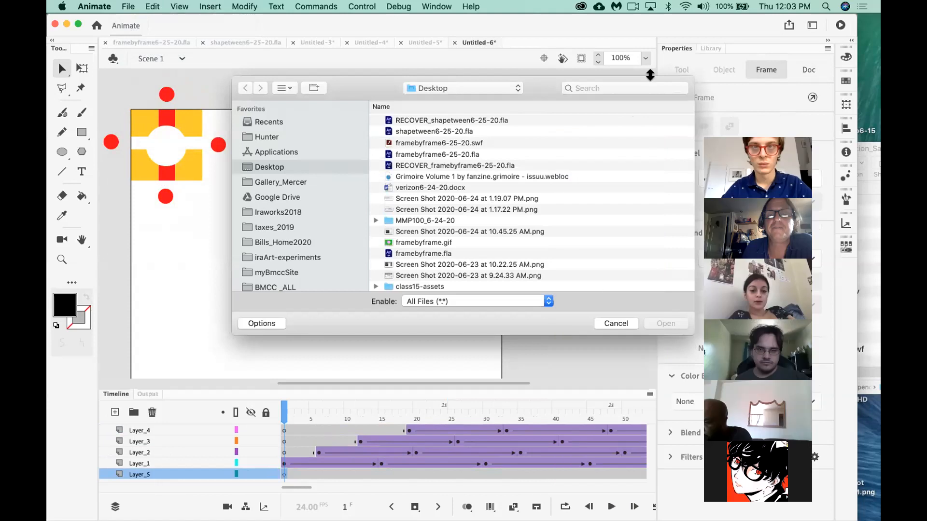
click(609, 89)
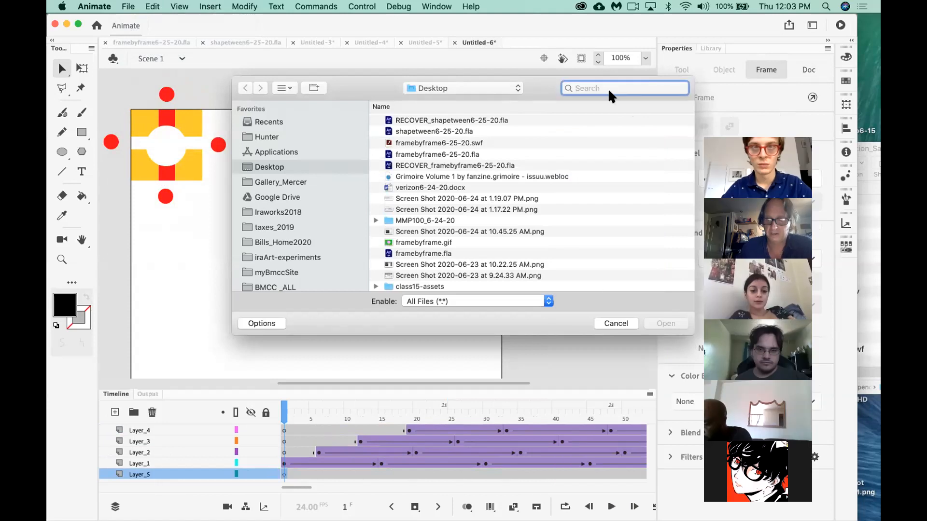
text(.jpg)
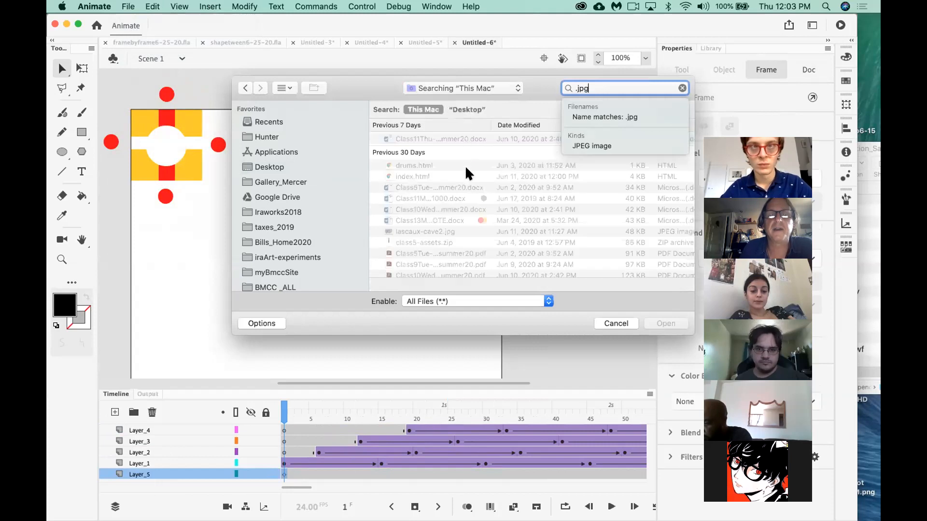
click(413, 164)
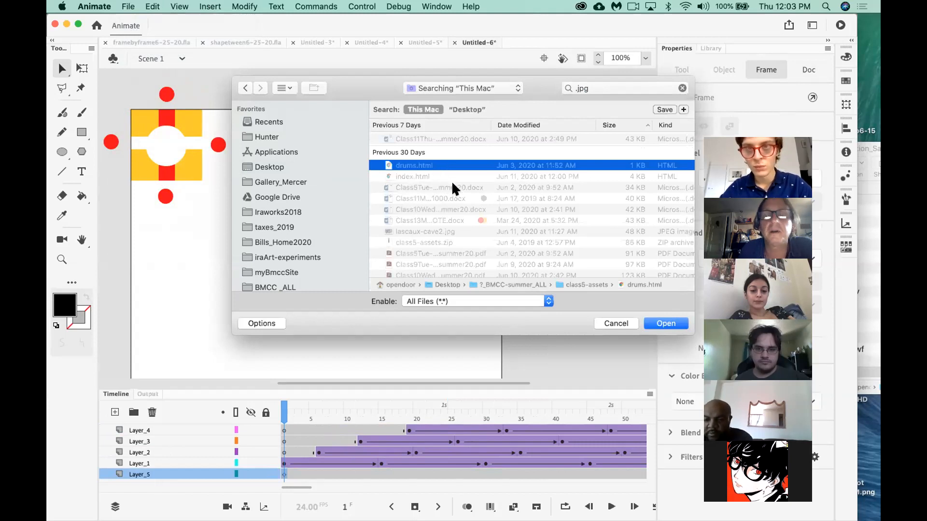
click(445, 230)
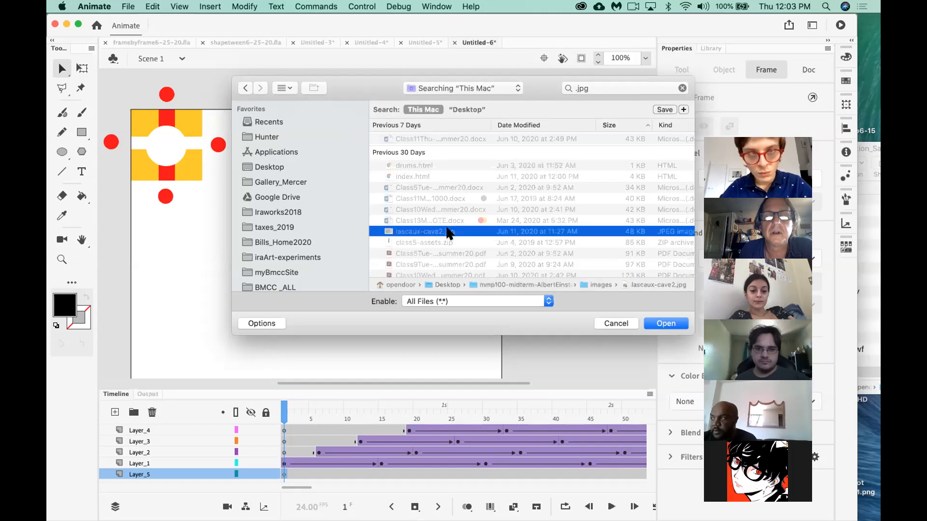
click(666, 323)
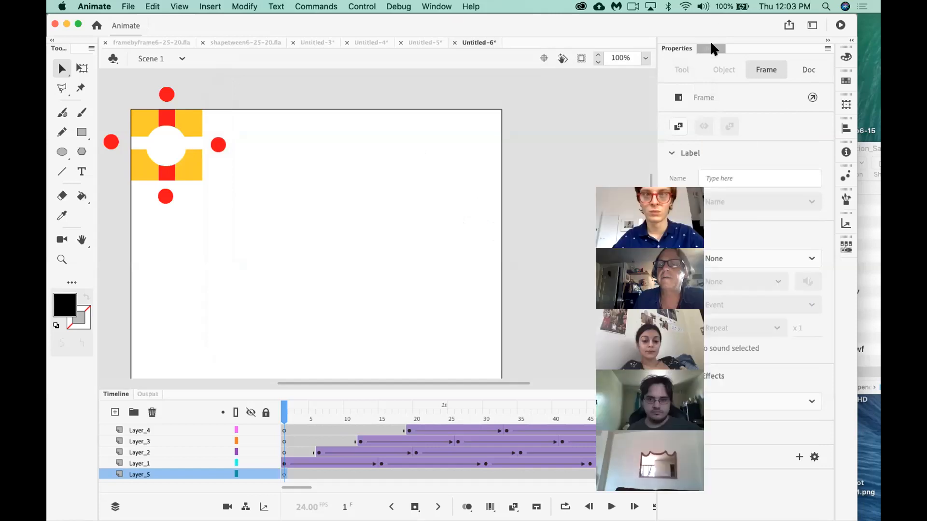
Place the lascaux-cave2.jpg bitmap from the library near the middle of the stage on Layer_5
click(711, 48)
click(700, 189)
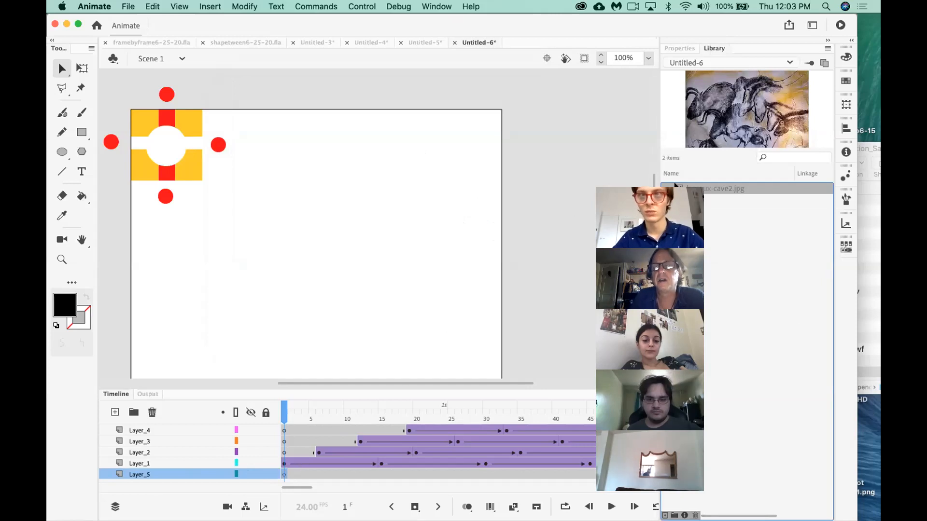
drag(680, 189, 320, 257)
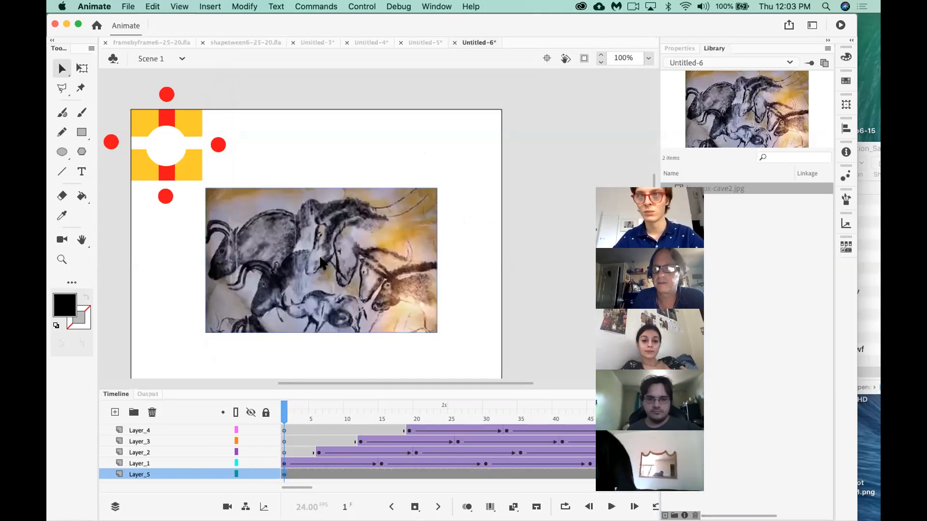
Play the animation over the cave picture and return the playhead to frame 1
key(Return)
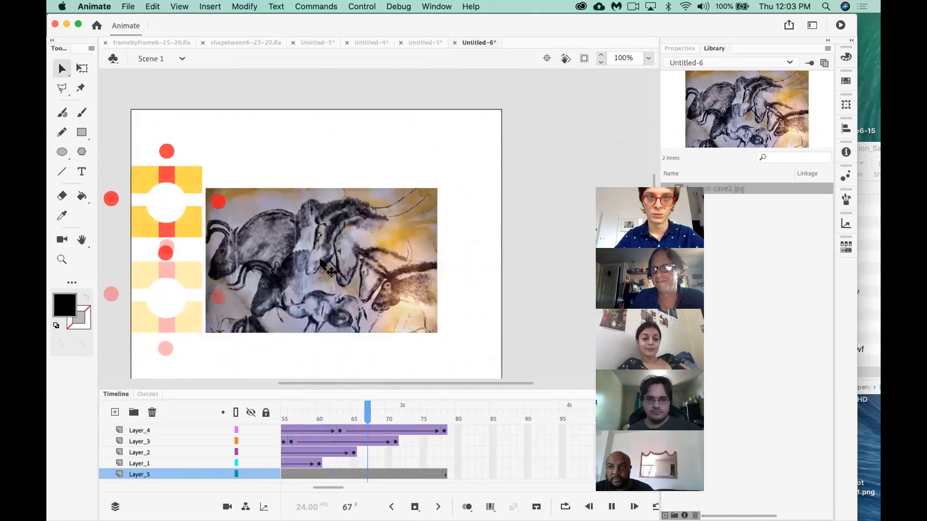
scroll(335, 457, left, 5)
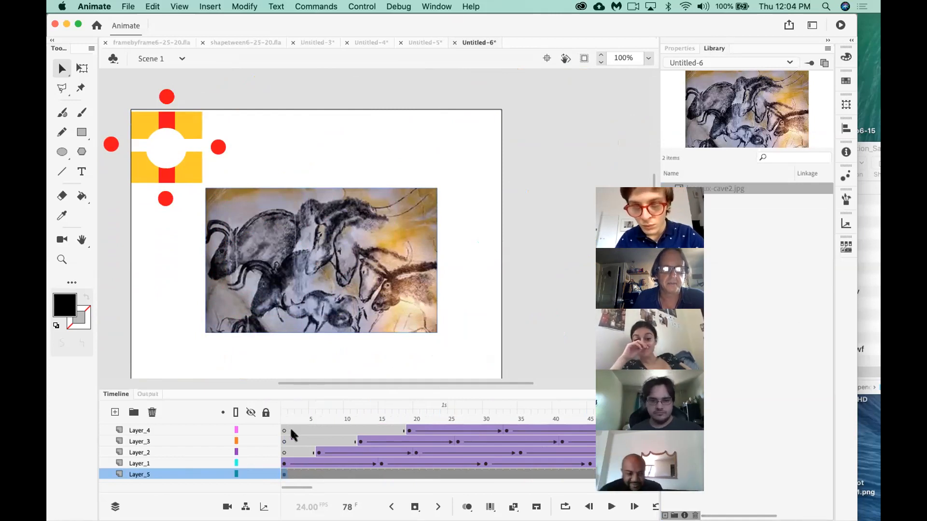
click(291, 411)
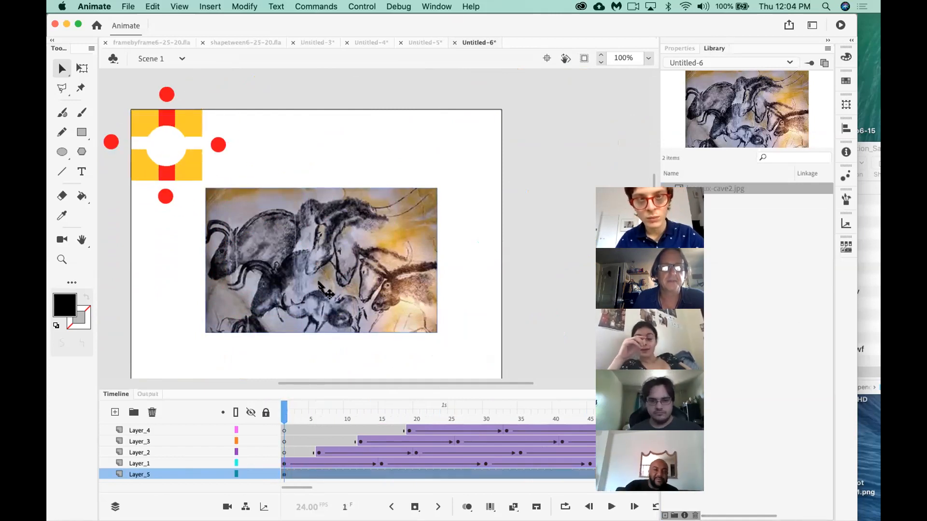
drag(309, 409, 87, 395)
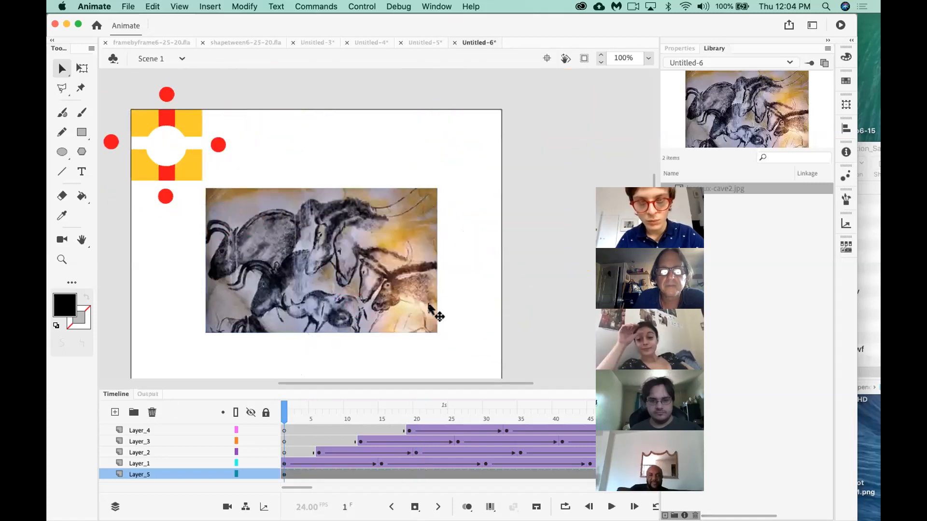
Convert the cave picture on the stage to a Graphic symbol named photo
right_click(426, 304)
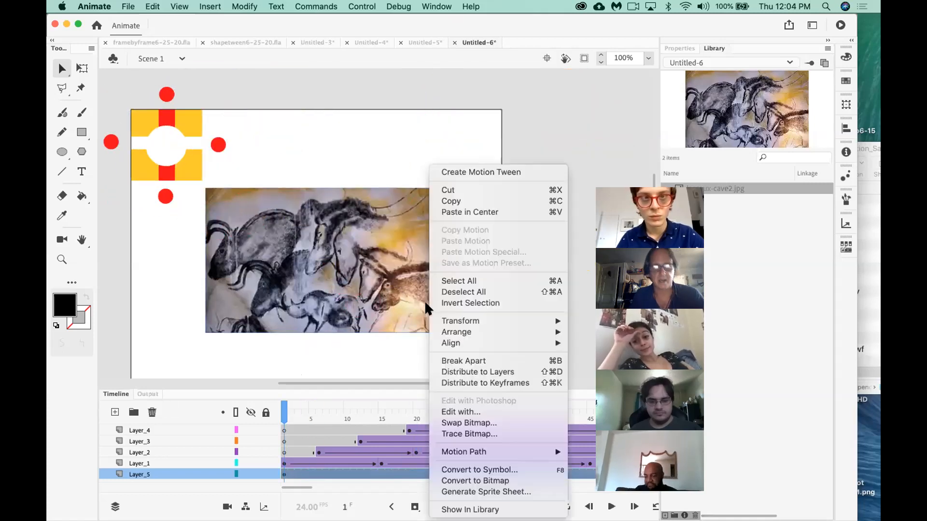
click(493, 468)
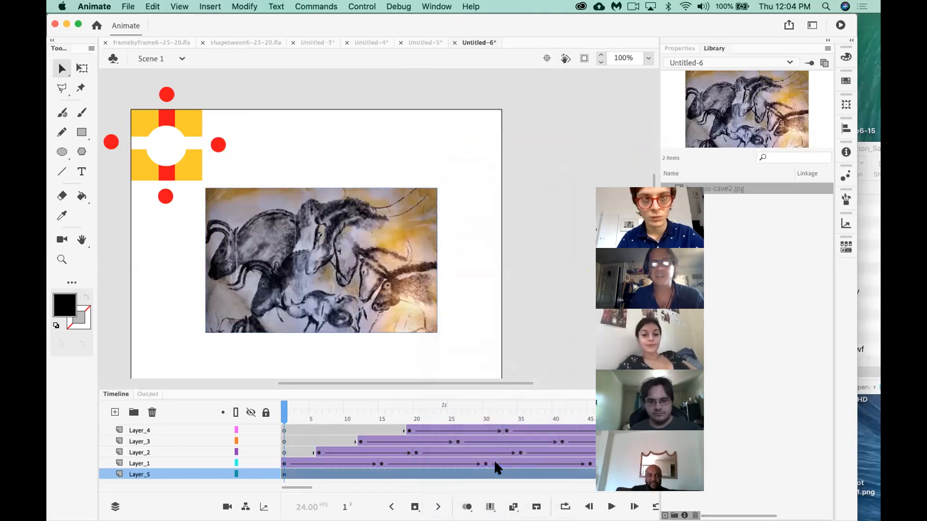
text(photo)
click(452, 169)
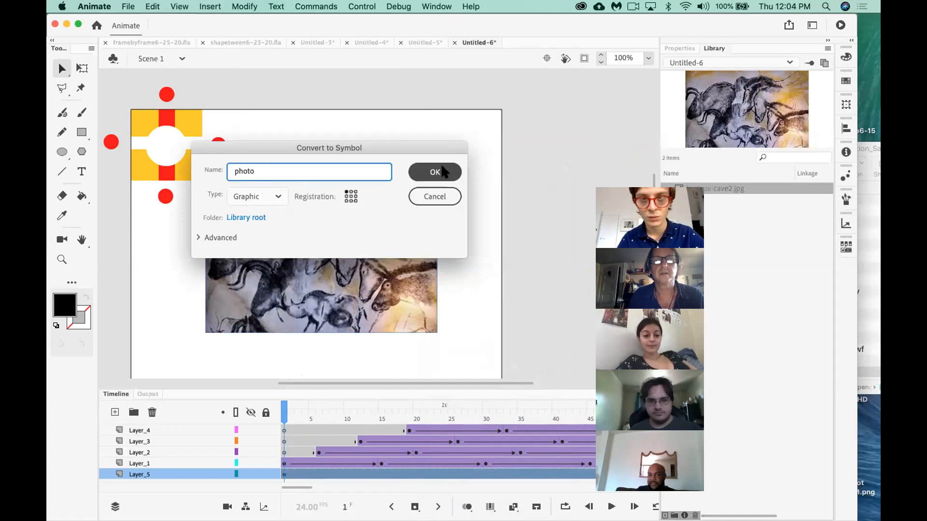
Create a classic tween on Layer_5 from frame 1 and insert its ending keyframe at frame 78
right_click(282, 476)
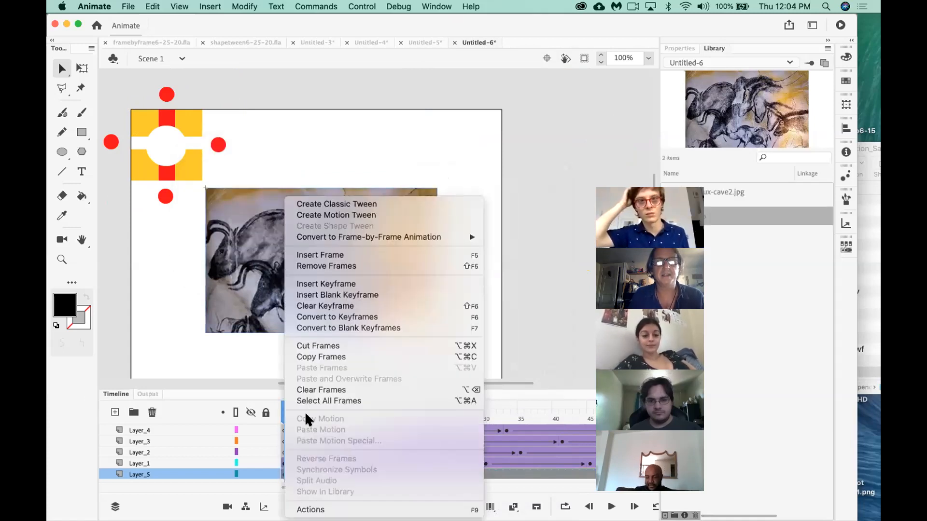
click(338, 202)
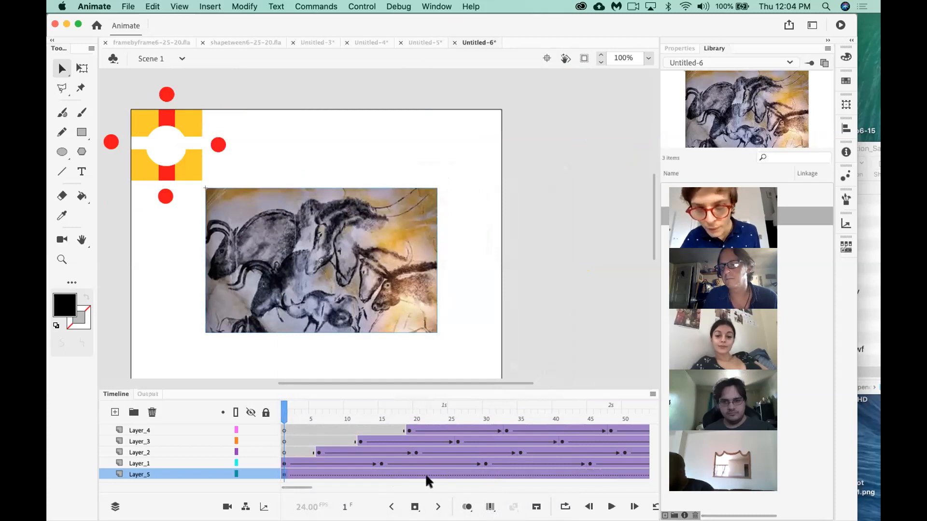
click(644, 473)
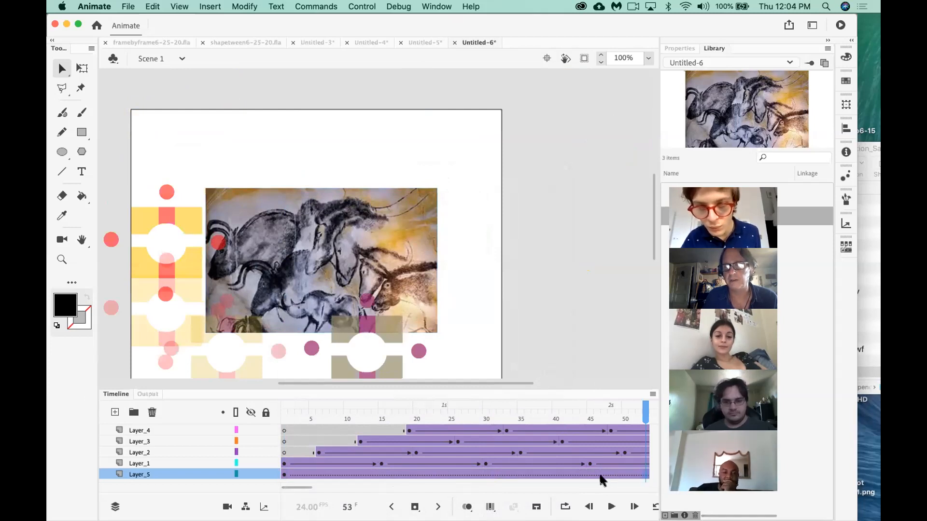
scroll(600, 477, right, 10)
scroll(600, 480, right, 5)
scroll(598, 480, left, 8)
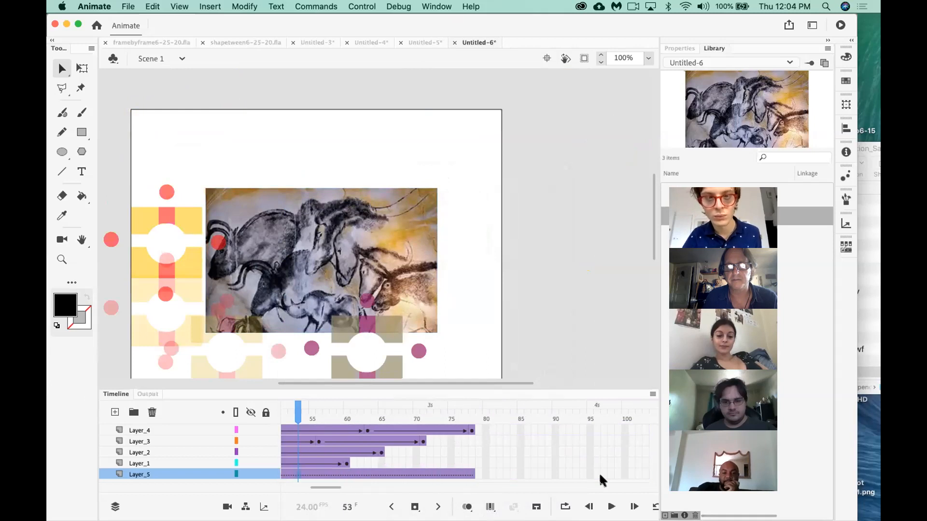
click(541, 473)
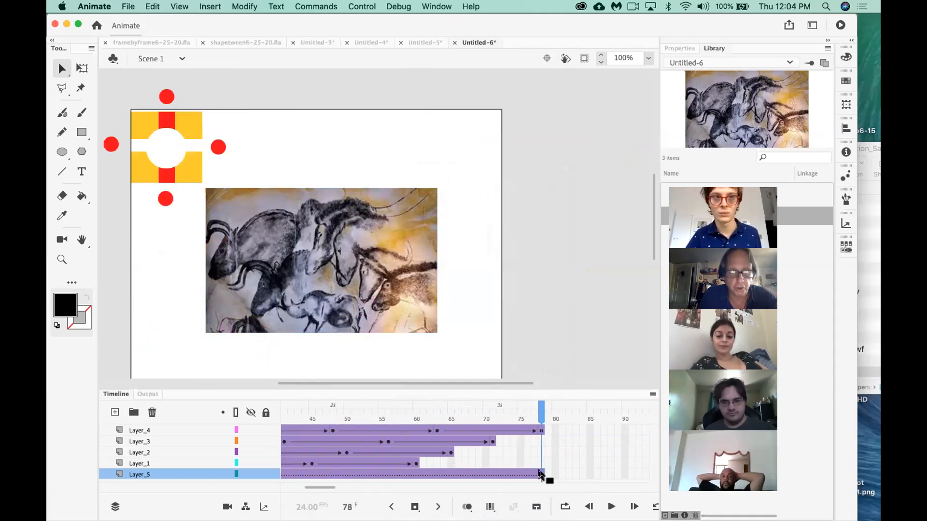
key(F6)
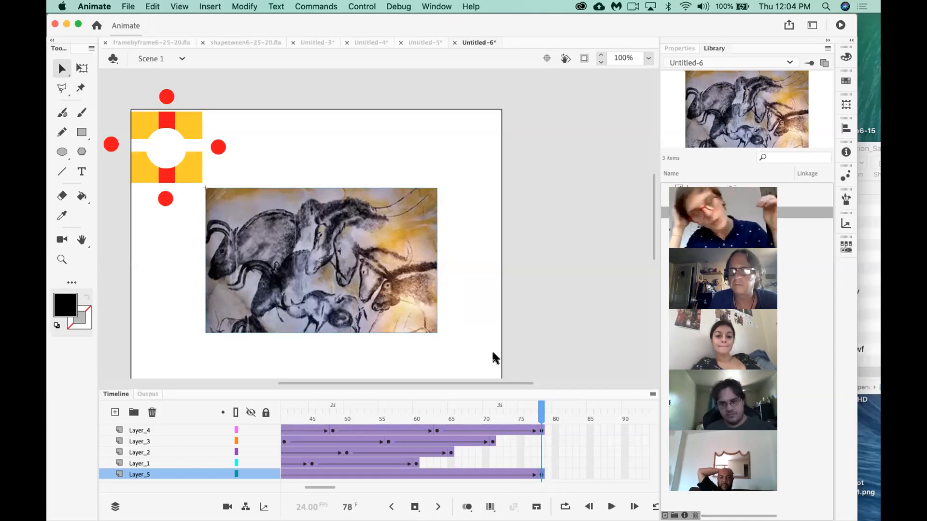
Set the photo instance's color effect at frame 78 to Alpha with a value of 7%
click(680, 48)
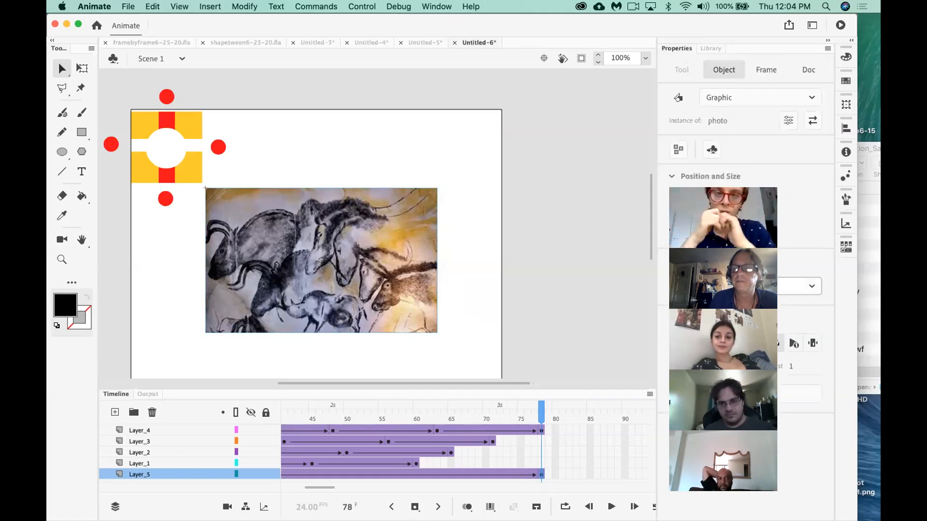
click(765, 280)
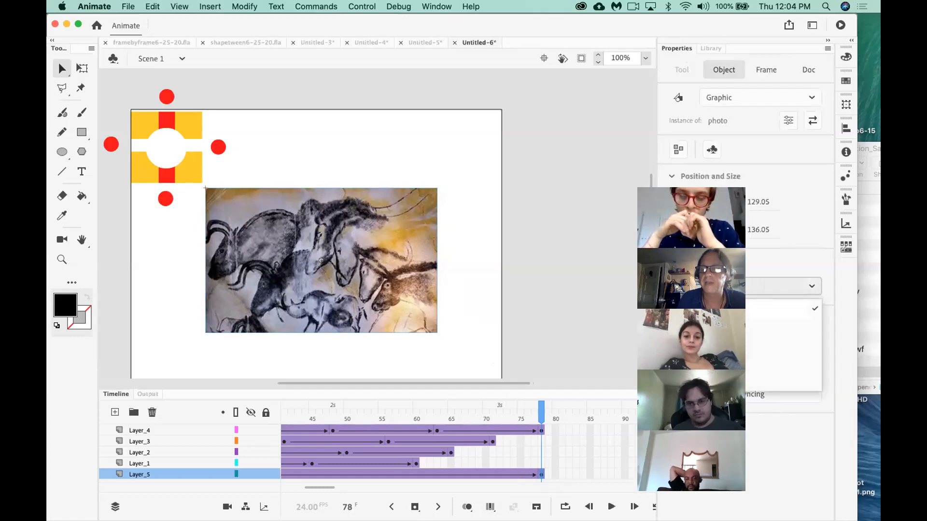
click(724, 381)
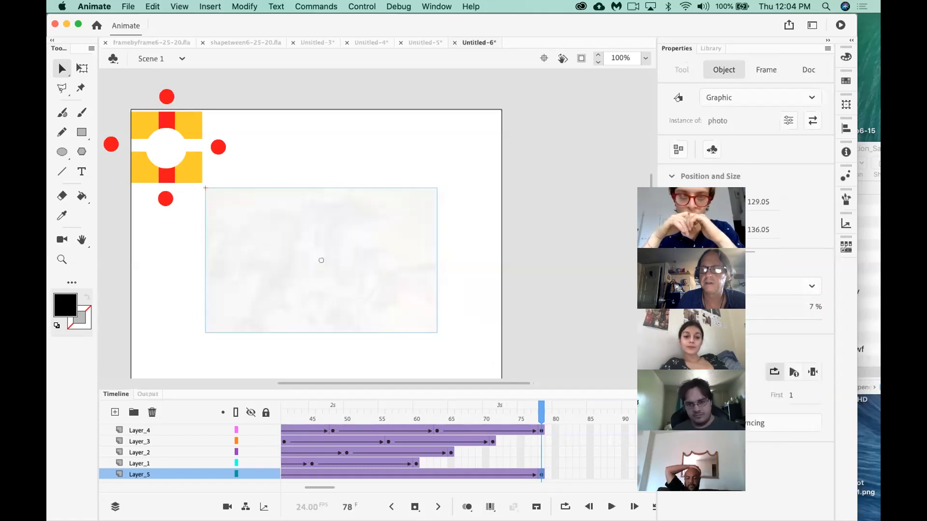
Test the movie in its own window to check the photo's fade, and close the test window
click(534, 405)
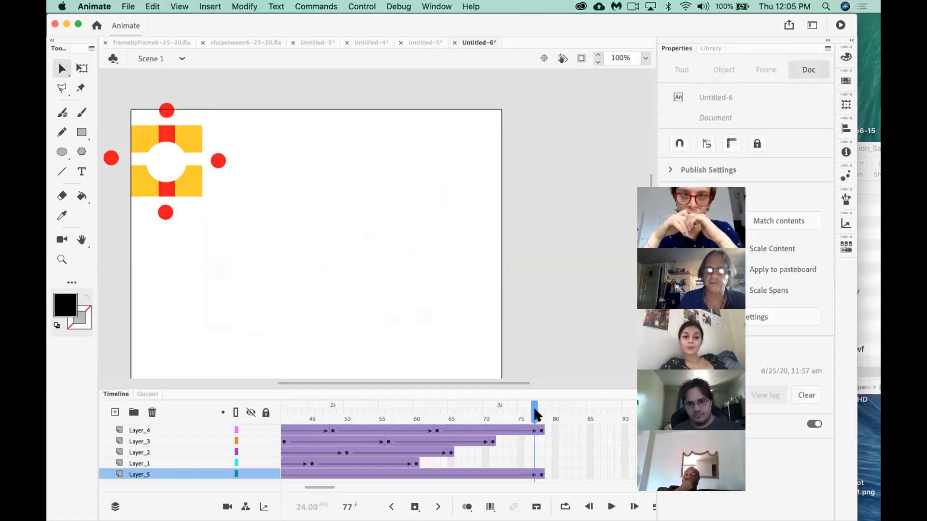
key(super+Return)
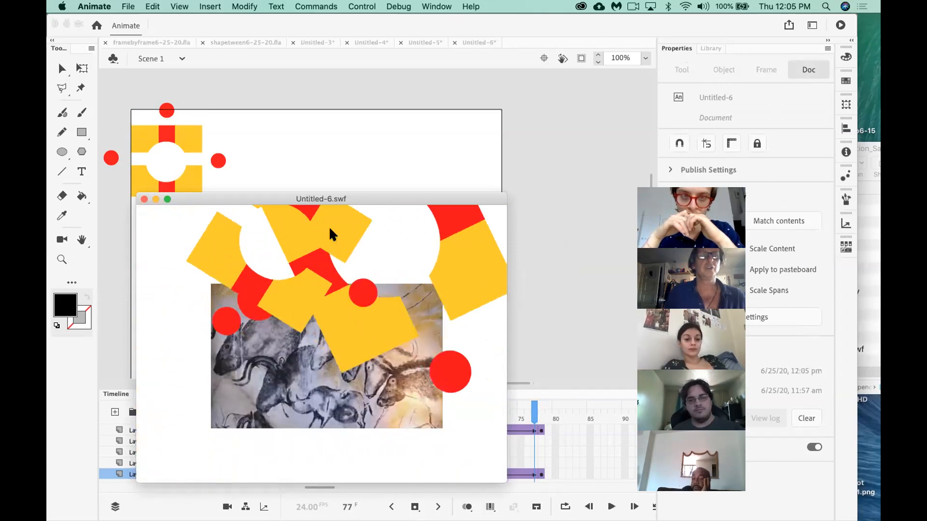
click(144, 200)
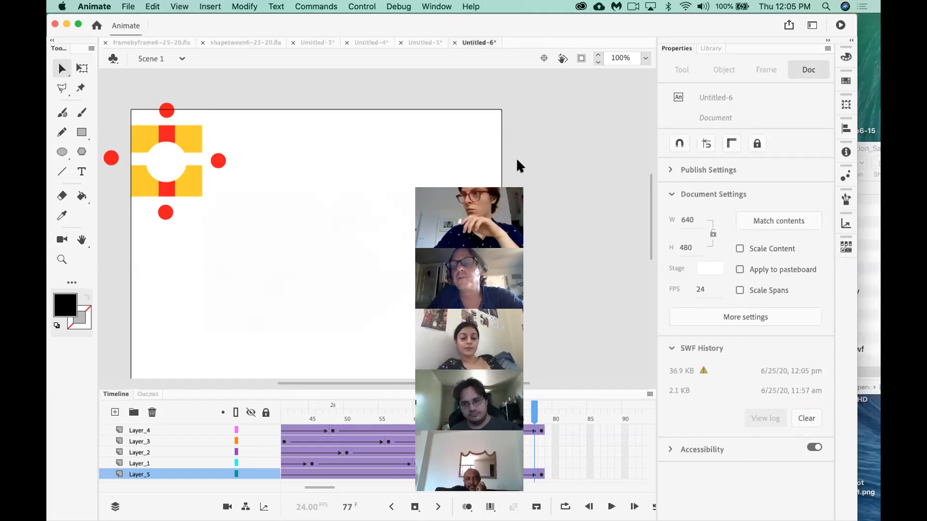
Show the library and compare the stage at Layer_1's last keyframe, frame 60, with frame 61
click(711, 48)
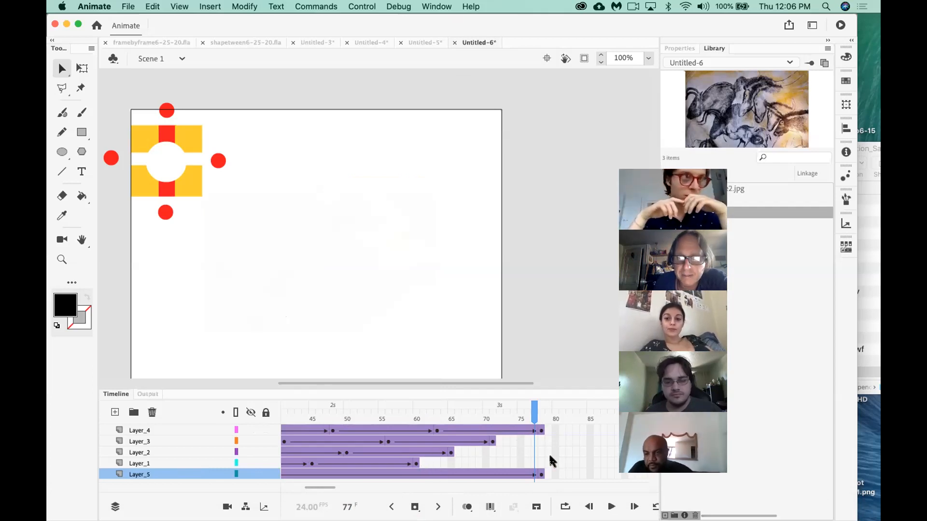
click(416, 465)
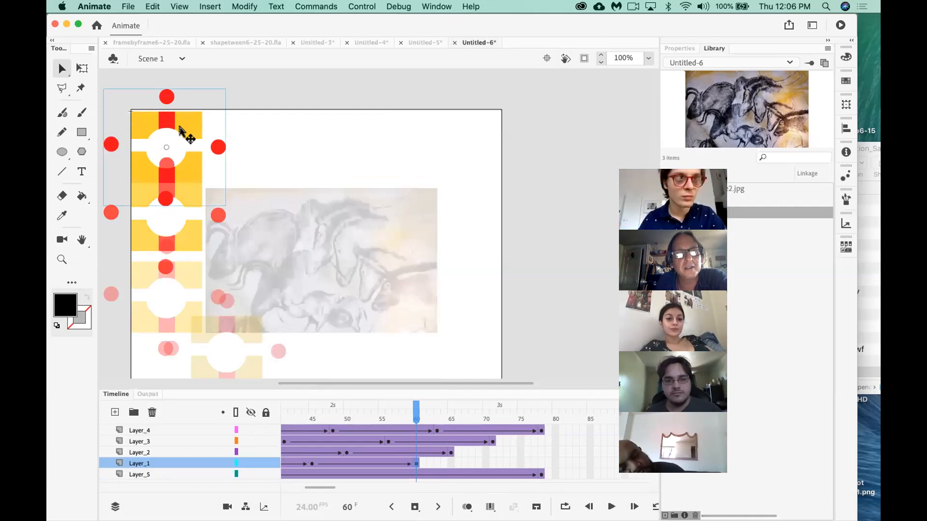
click(423, 412)
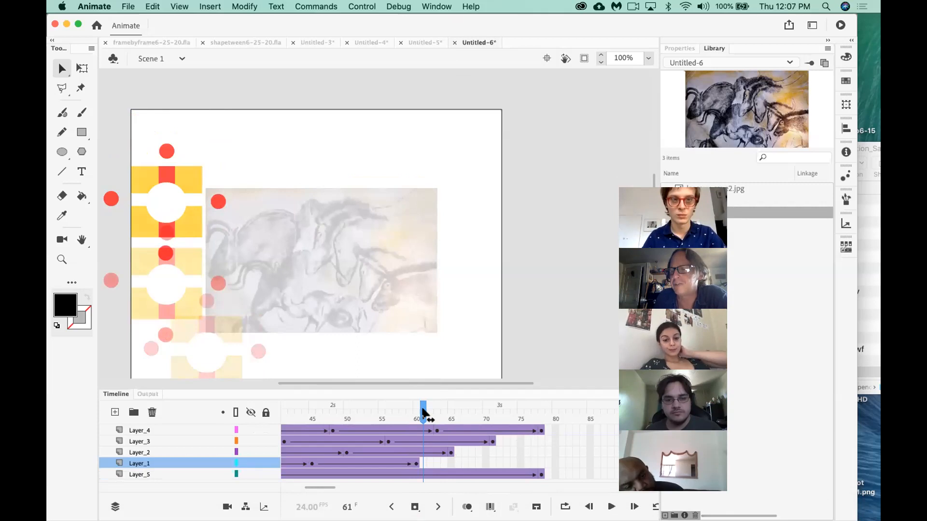
Compare the stage at frames 60, 61 and 78, and return to Layer_1's last keyframe at frame 60
click(416, 412)
click(423, 411)
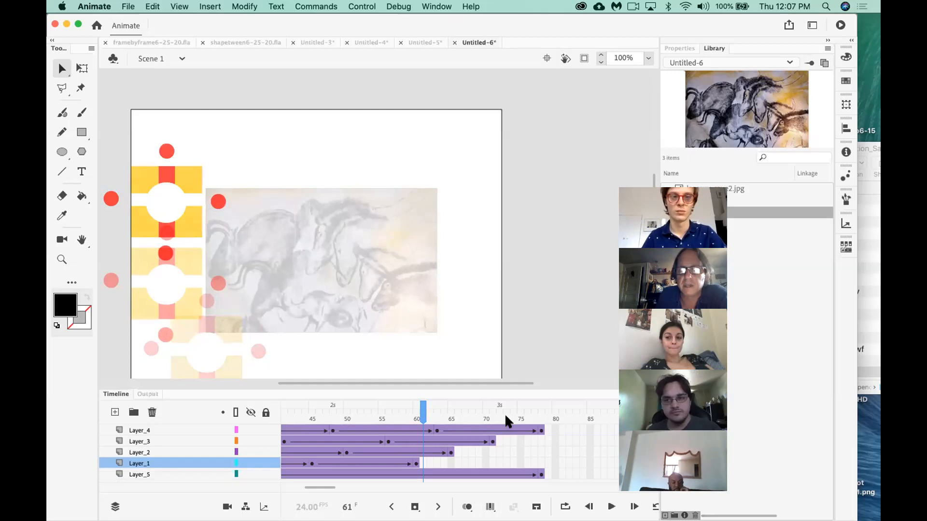
click(541, 411)
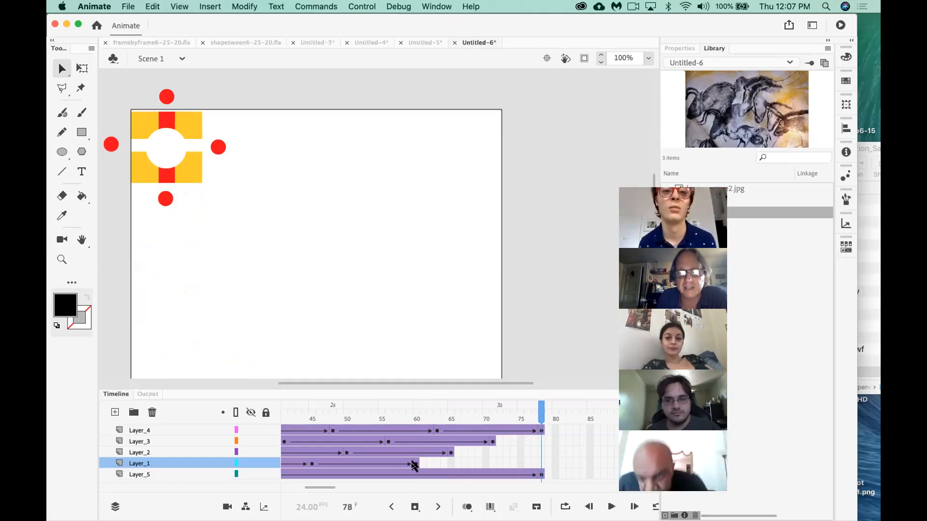
click(414, 464)
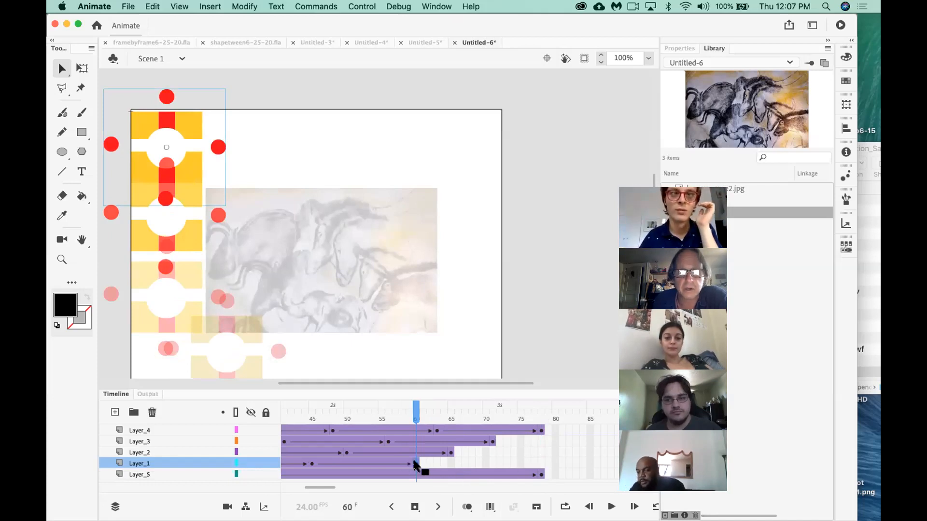
Try extending Layer_1 with regular frames up to frame 78, and undo the extension
click(541, 463)
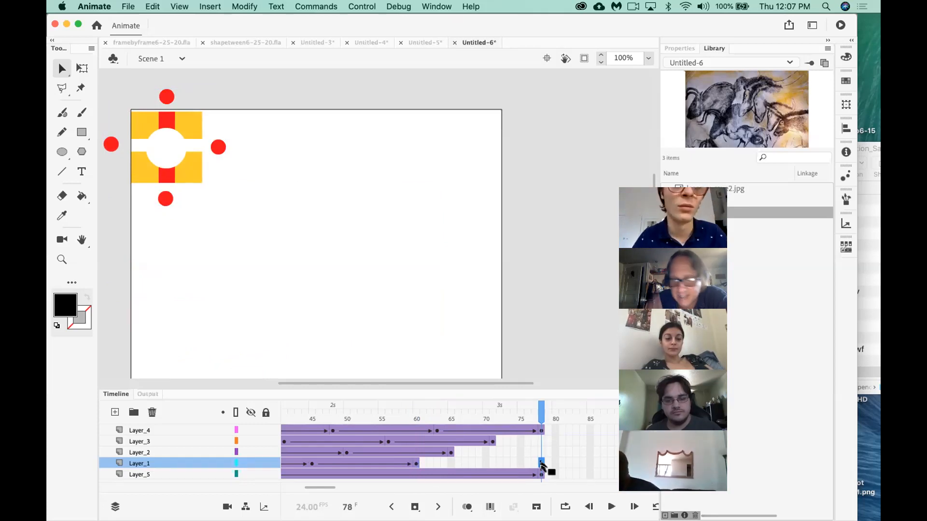
key(F5)
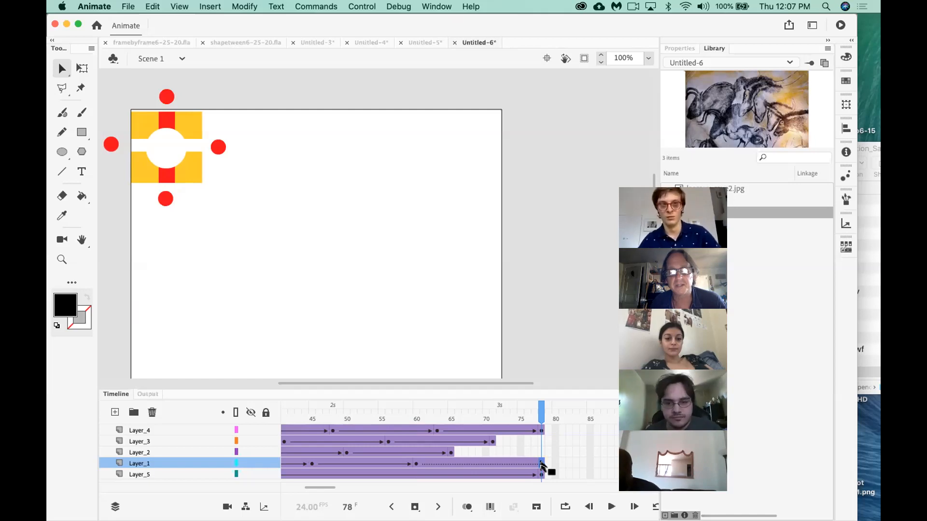
key(cmd+z)
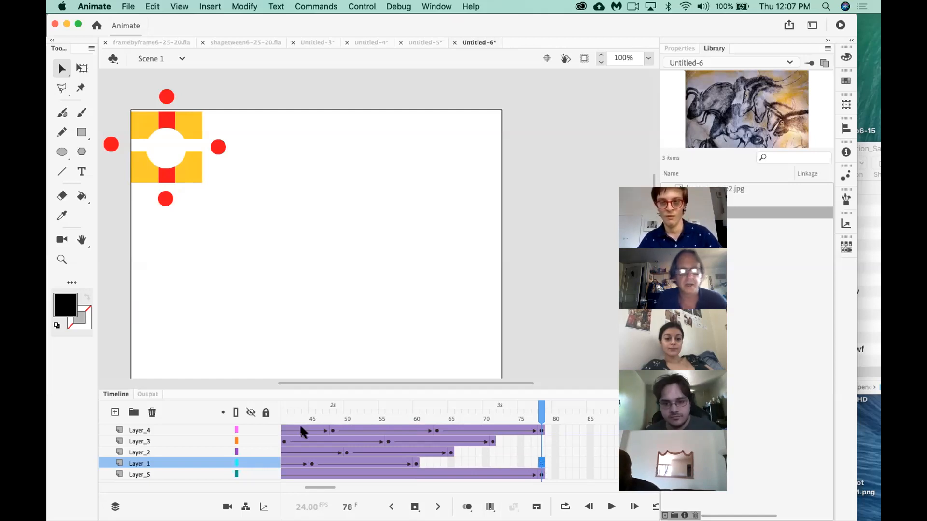
Hide every layer except Layer_1 and scrub from its last keyframe at frame 60 to frame 71
click(248, 410)
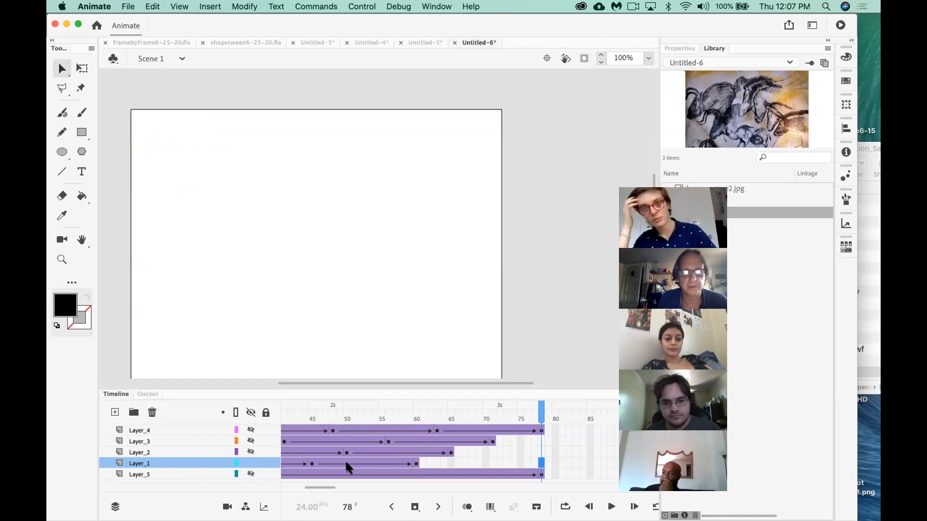
click(416, 465)
drag(414, 412, 493, 408)
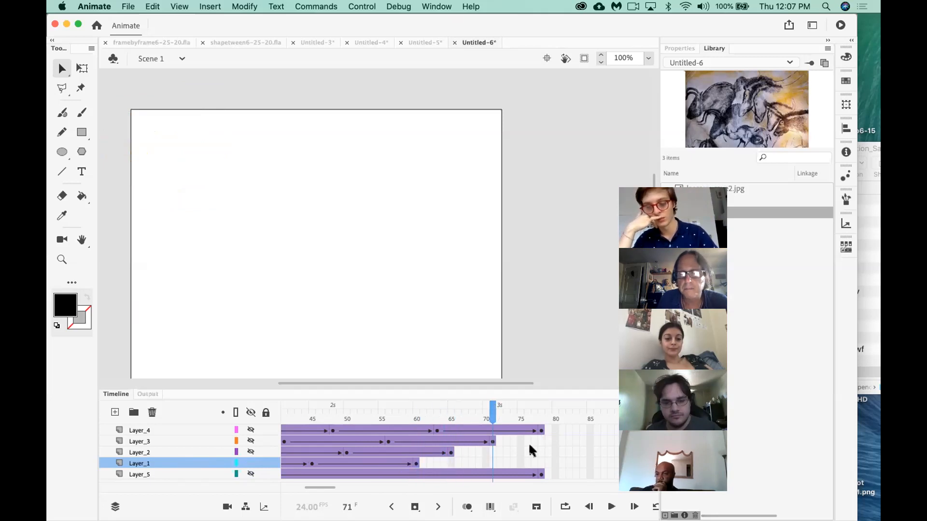
Extend Layer_1, Layer_2 and Layer_3 with regular frames up to frame 78, dismissing the Flash Player update window
click(540, 462)
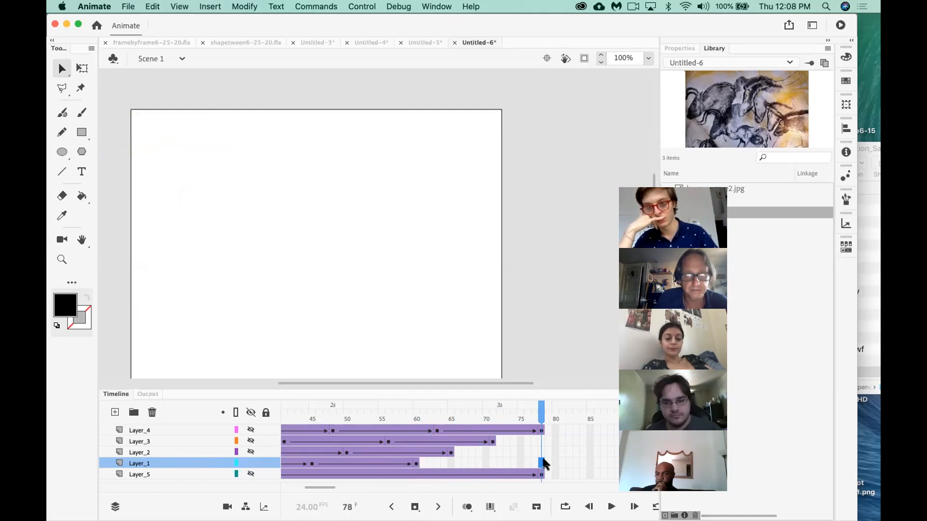
key(F5)
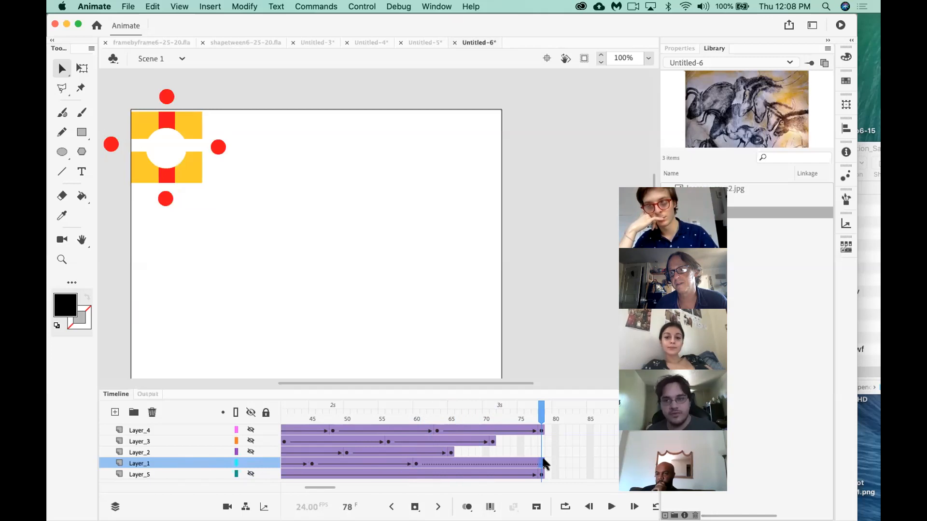
click(541, 452)
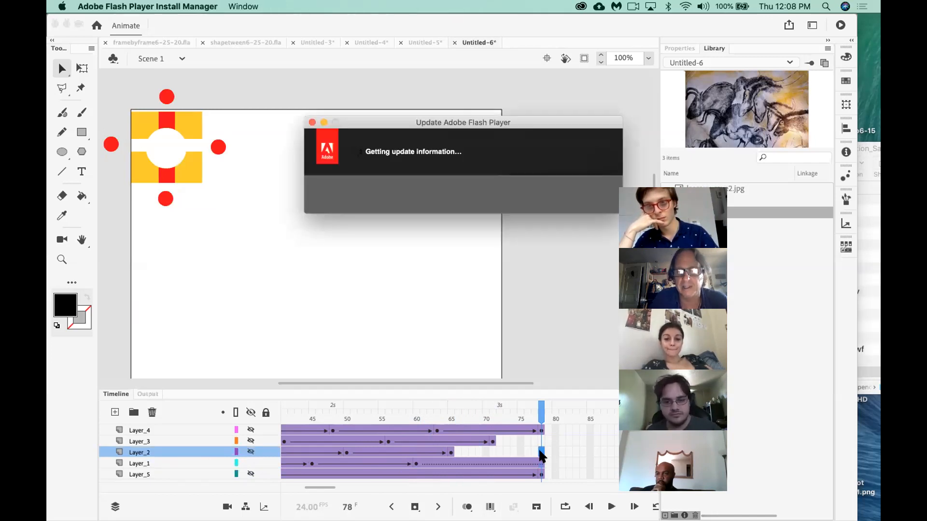
click(311, 122)
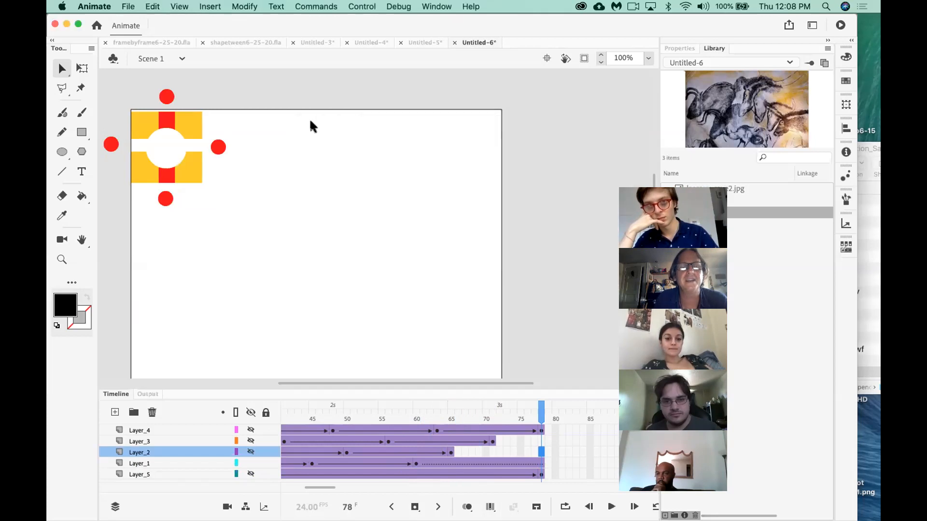
key(F5)
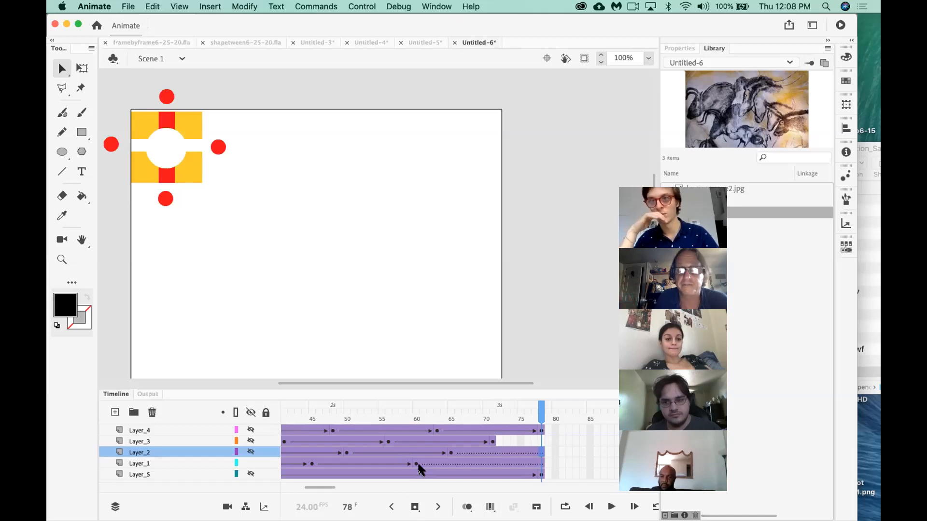
click(541, 441)
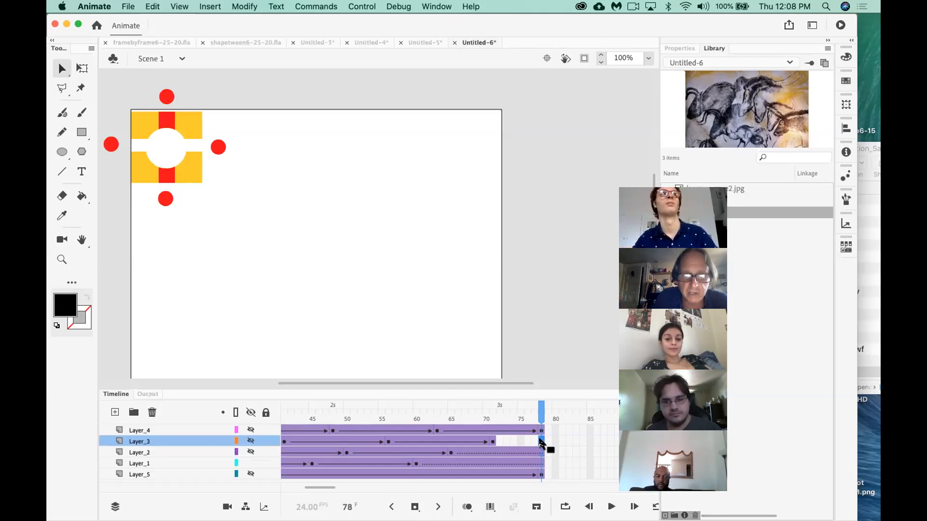
key(F5)
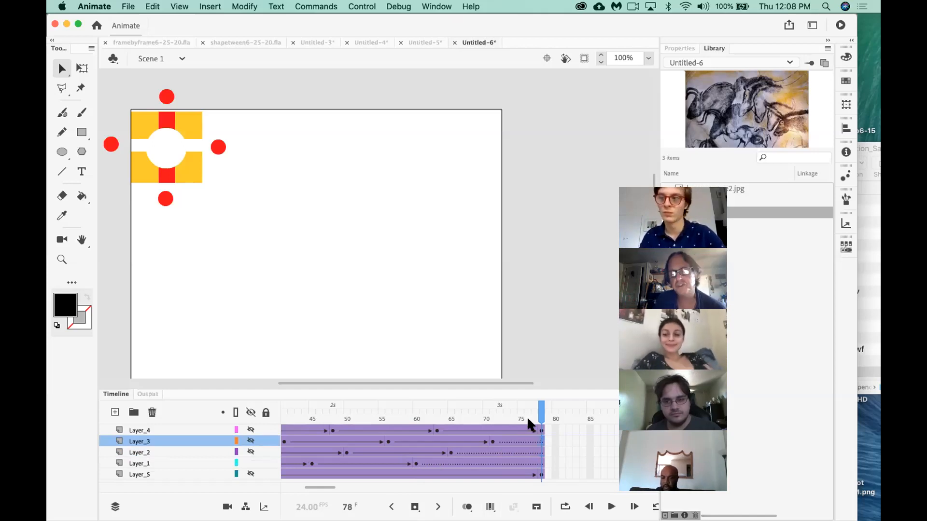
Make all layers visible again and preview the extended animation on the timeline and in a test movie window
drag(535, 410, 210, 410)
key(Return)
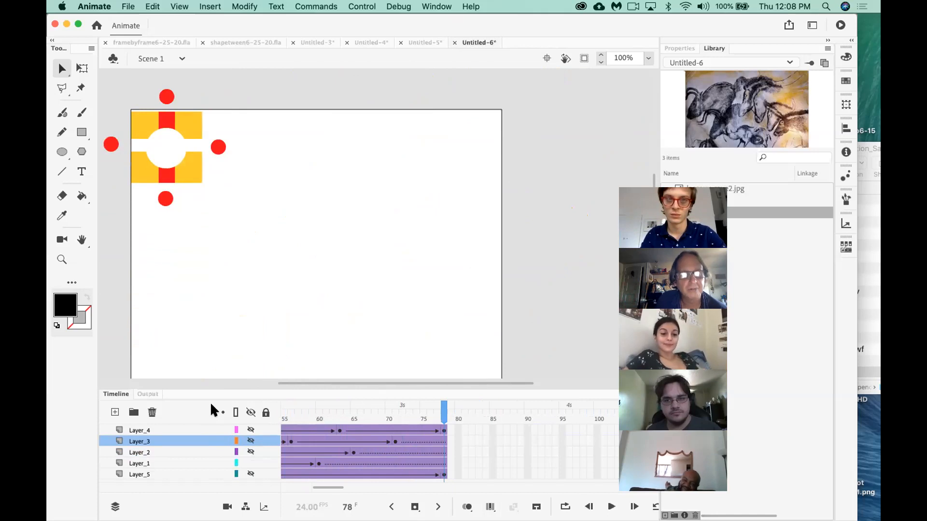
click(250, 412)
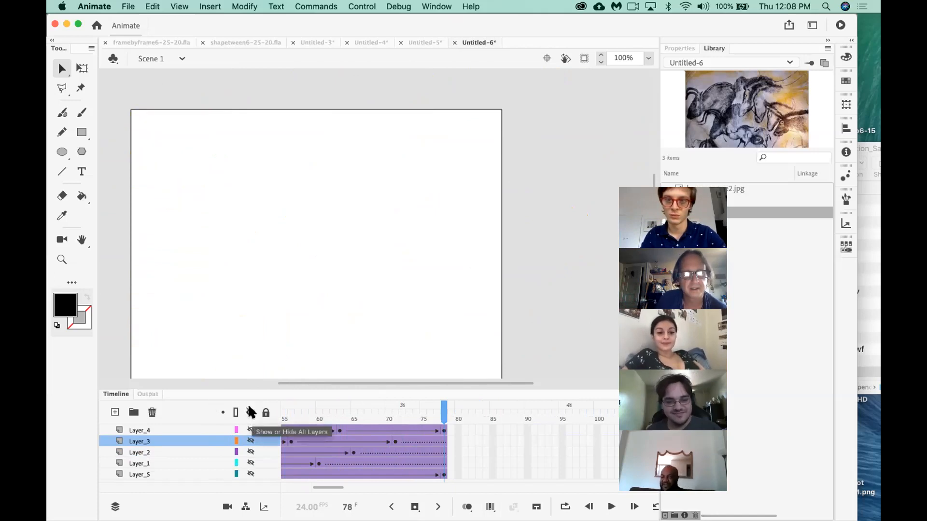
click(250, 413)
key(Return)
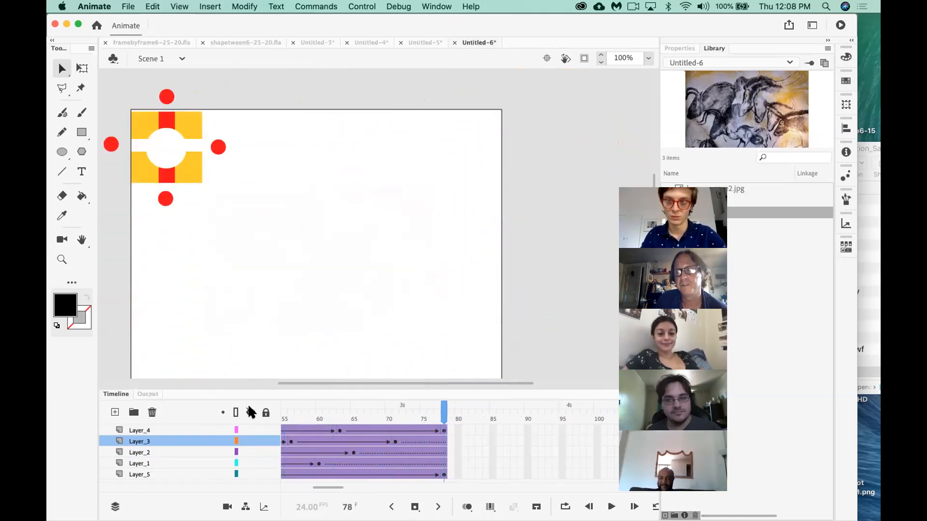
key(super+Return)
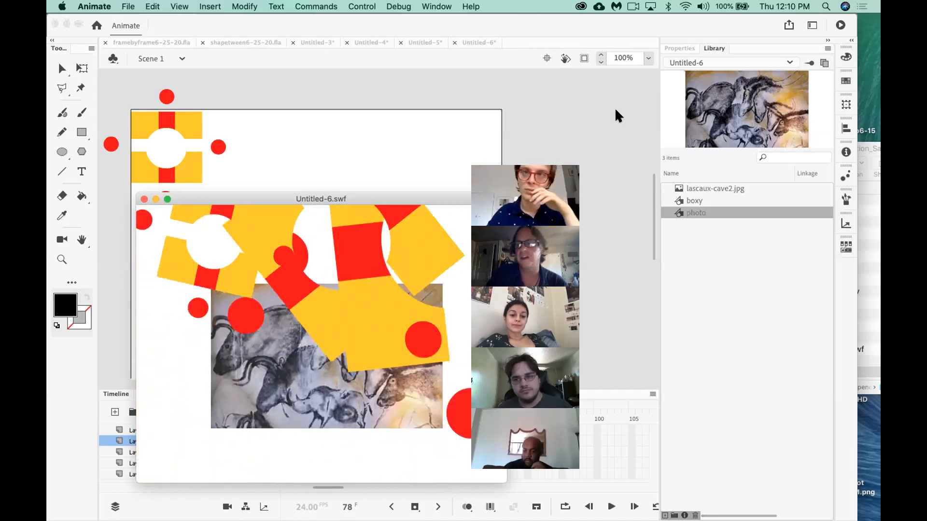
Switch to Finder's _Animation_Samples_MINE folder and view Blinky Talks 11-21-19a.swf from the Blink and Talk folder, closing both when finished
click(865, 143)
drag(864, 141, 418, 77)
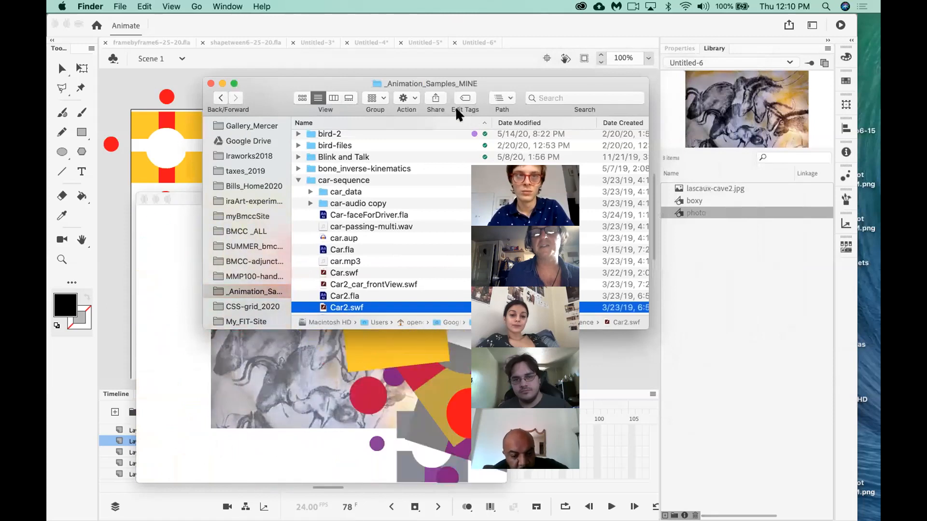
click(295, 180)
scroll(337, 183, up, 3)
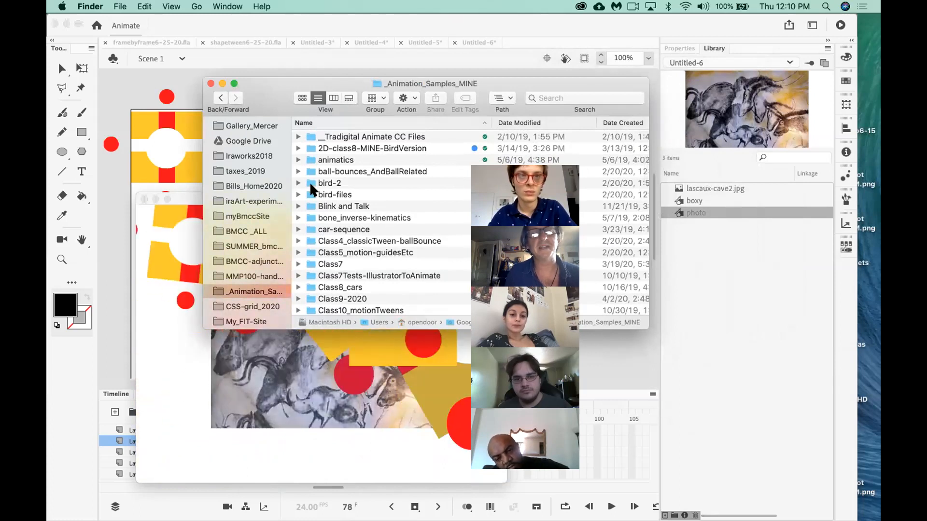
click(295, 207)
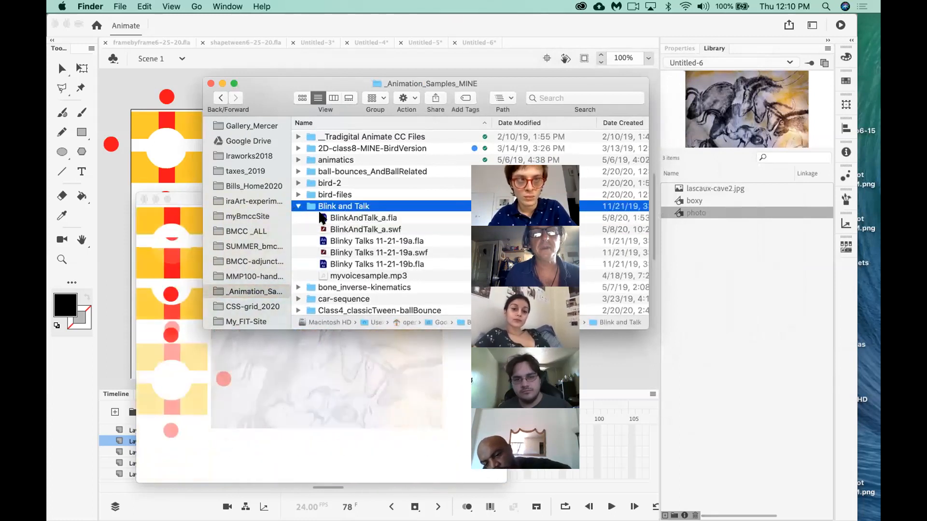
double_click(323, 253)
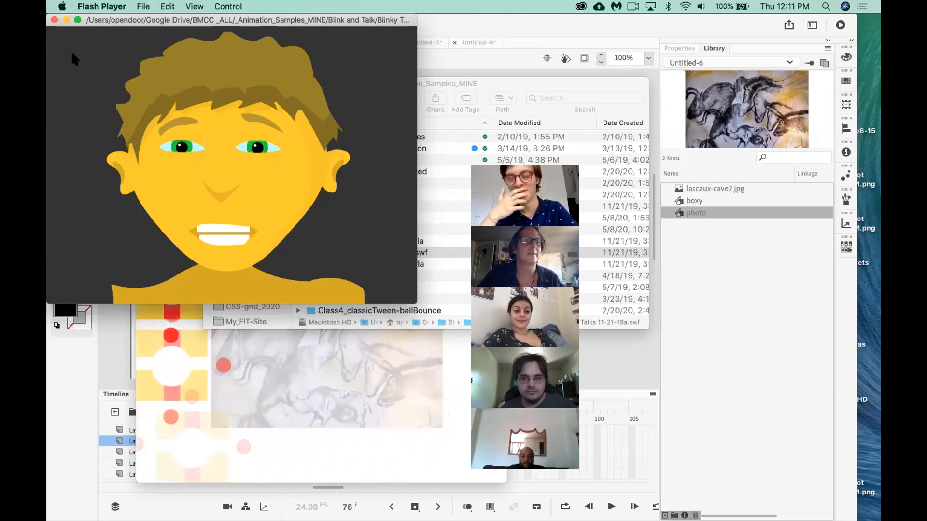
click(54, 21)
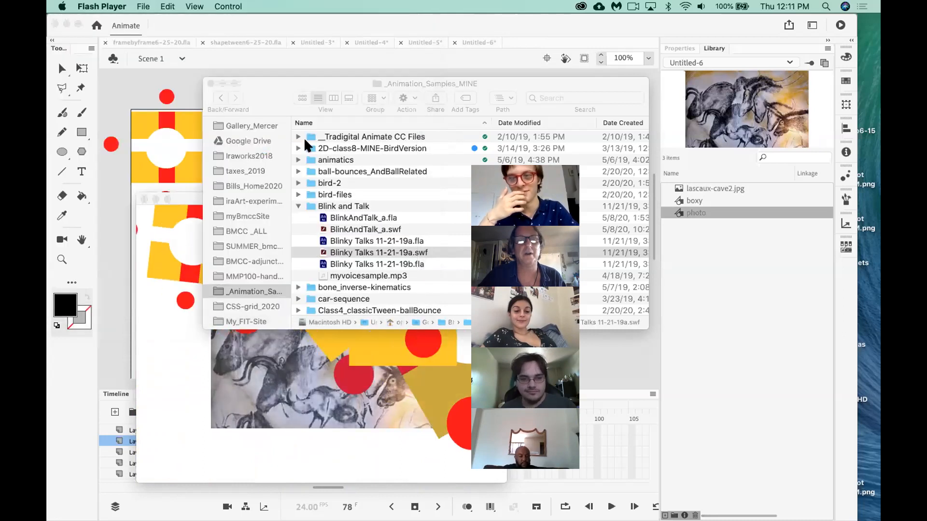
click(296, 205)
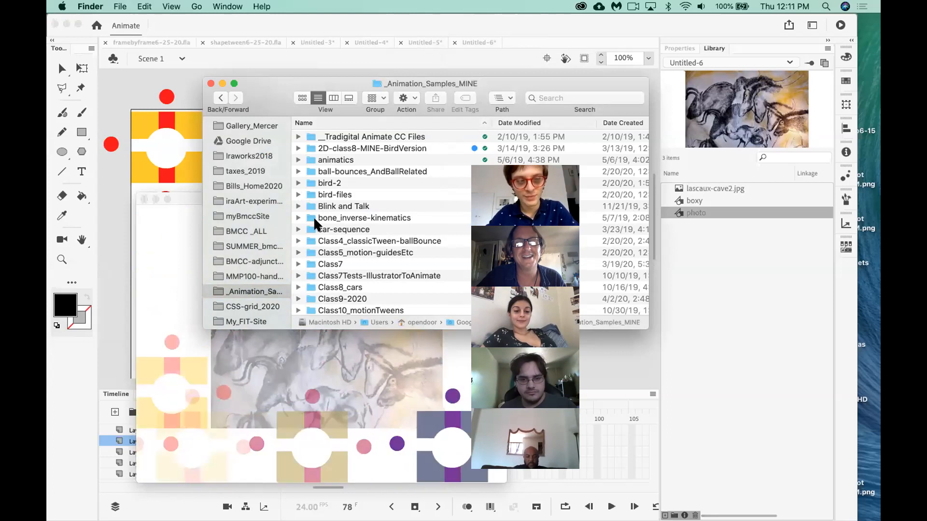
View ball-bounce_EaseSquashStretch.swf from the Class4_classicTween-ballBounce folder, and close the player and the folder's listing
scroll(314, 216, down, 3)
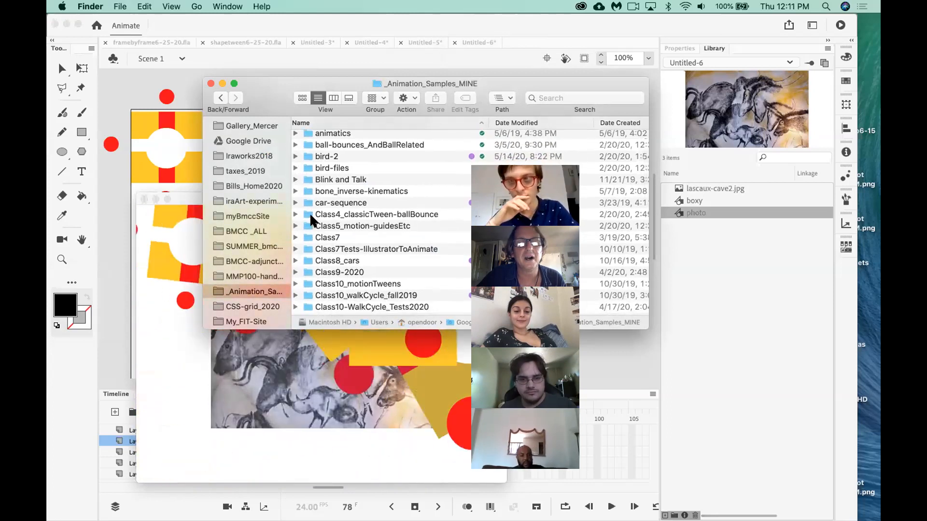
scroll(310, 212, left, 1)
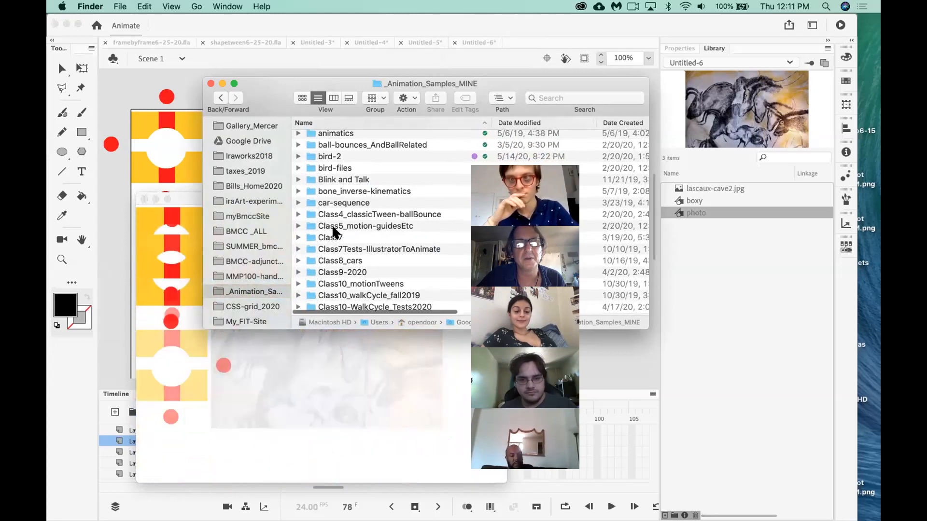
click(299, 214)
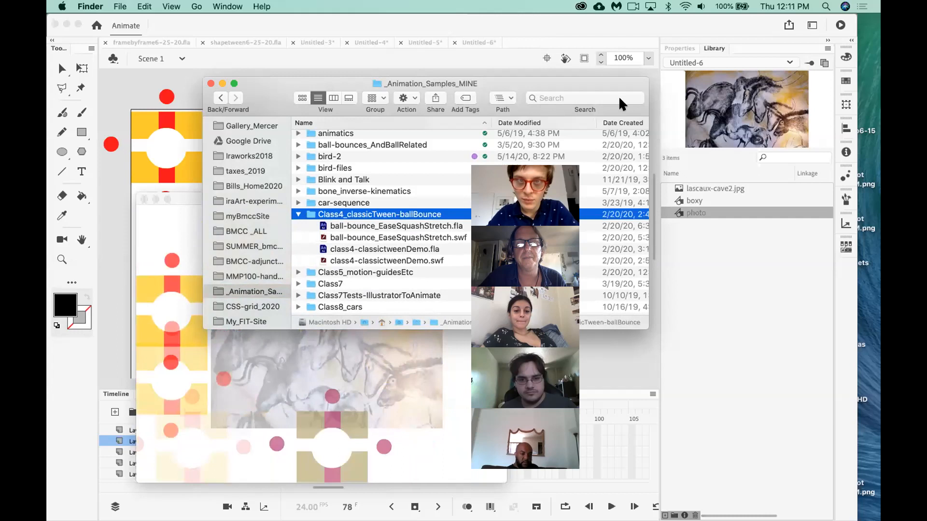
double_click(354, 237)
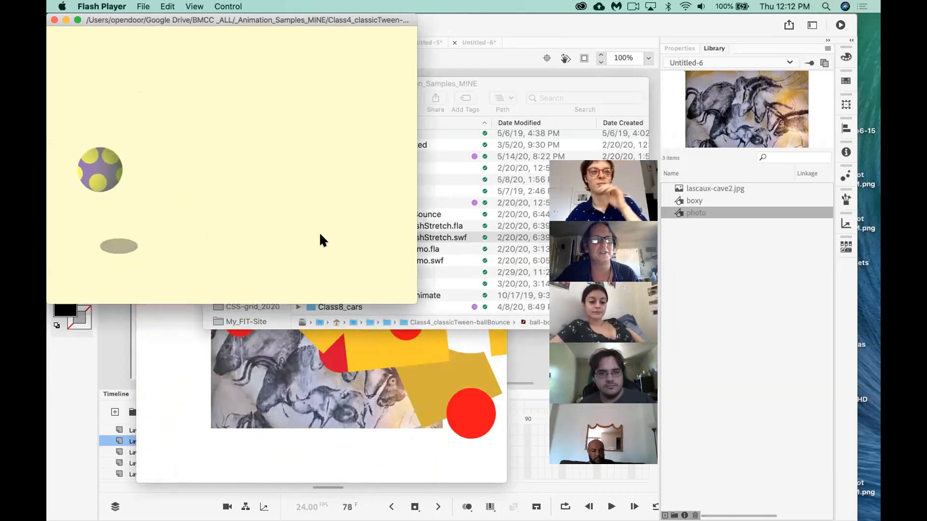
click(53, 19)
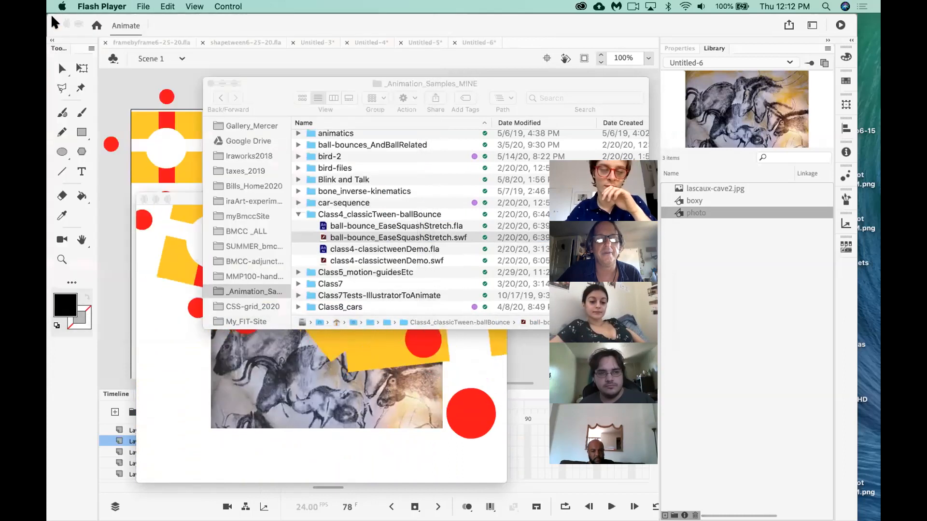
click(297, 213)
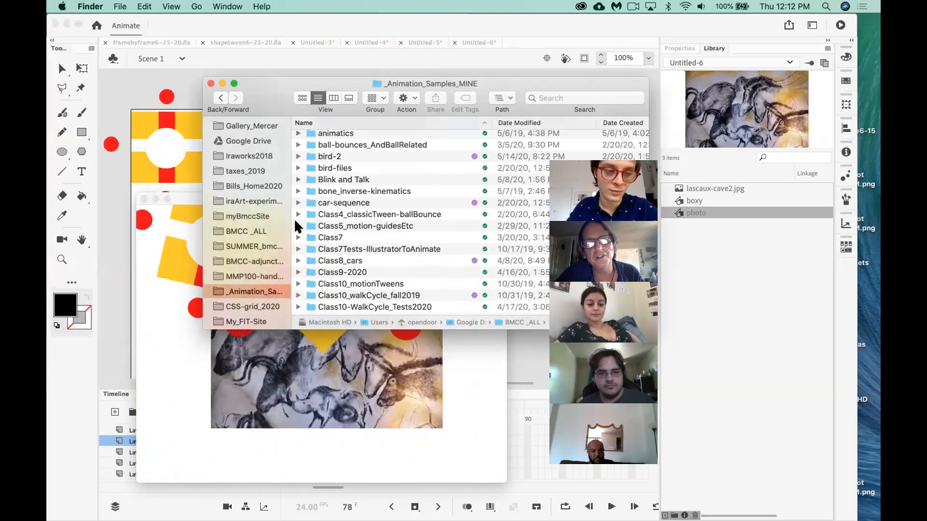
View CubeAndLeaves.swf from the Class5_motion-guidesEtc folder, and close its player window
click(297, 225)
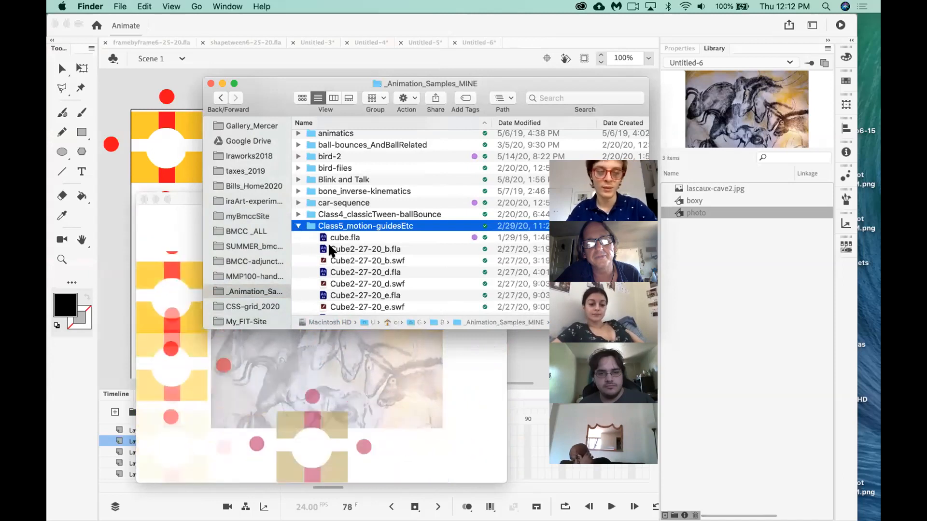
scroll(340, 252, down, 4)
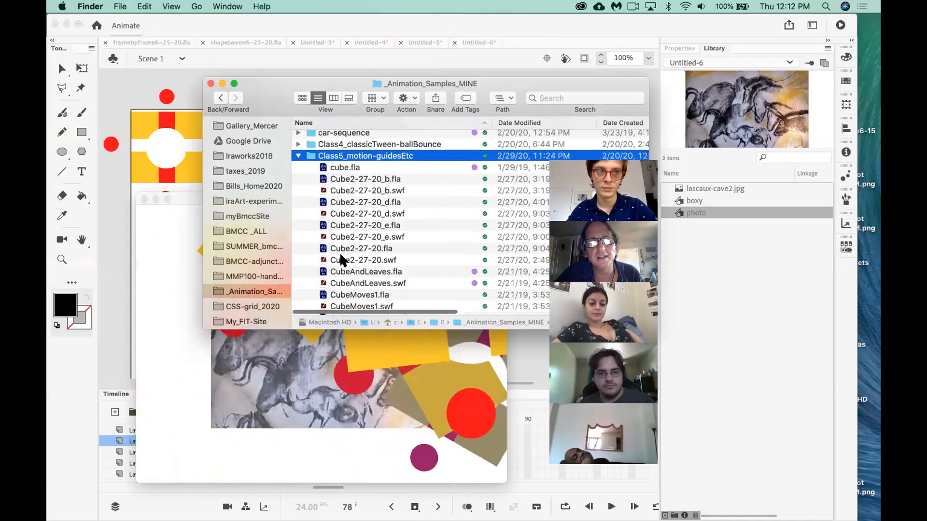
click(322, 283)
double_click(321, 283)
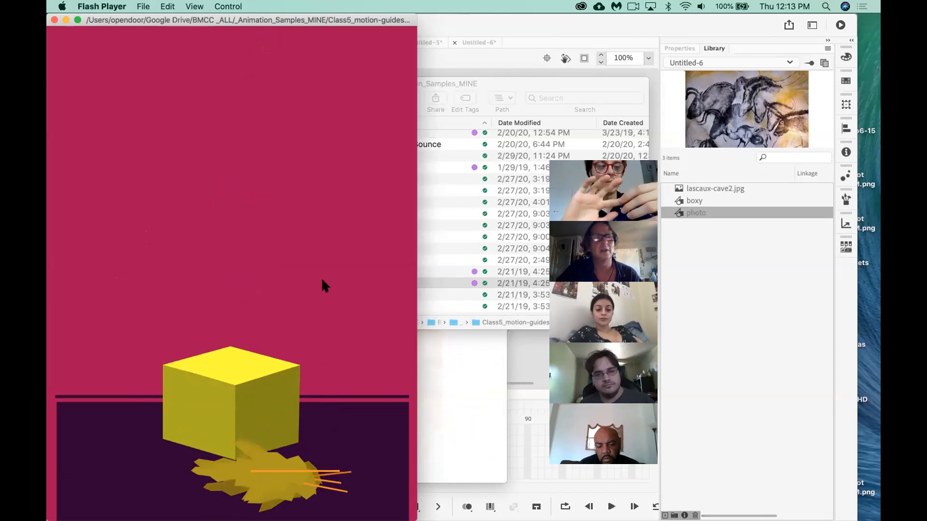
click(53, 20)
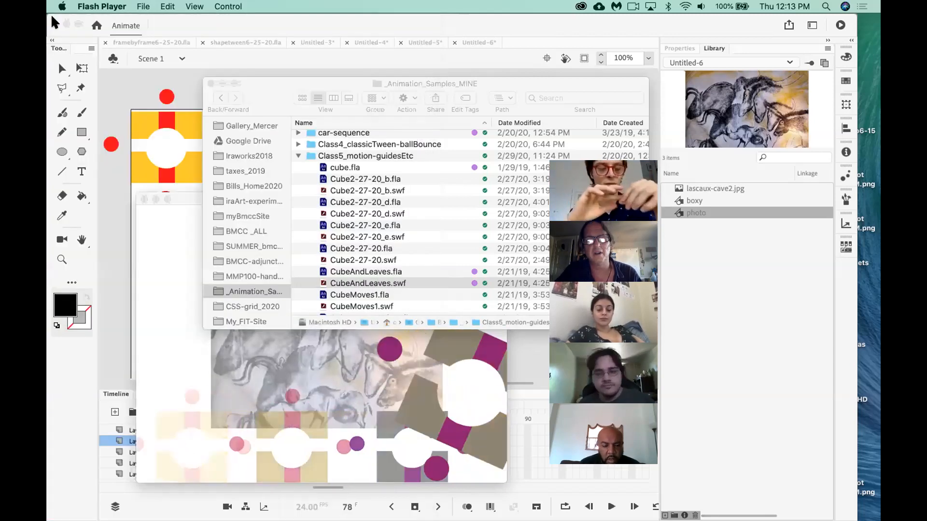
Collapse the Class5_motion-guidesEtc folder's listing and raise the system volume to maximum
click(297, 155)
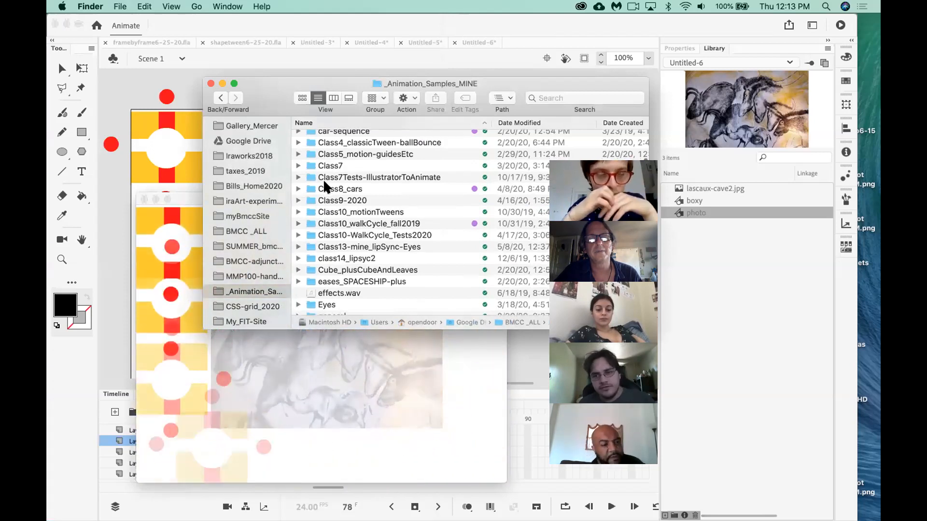
scroll(326, 186, down, 1)
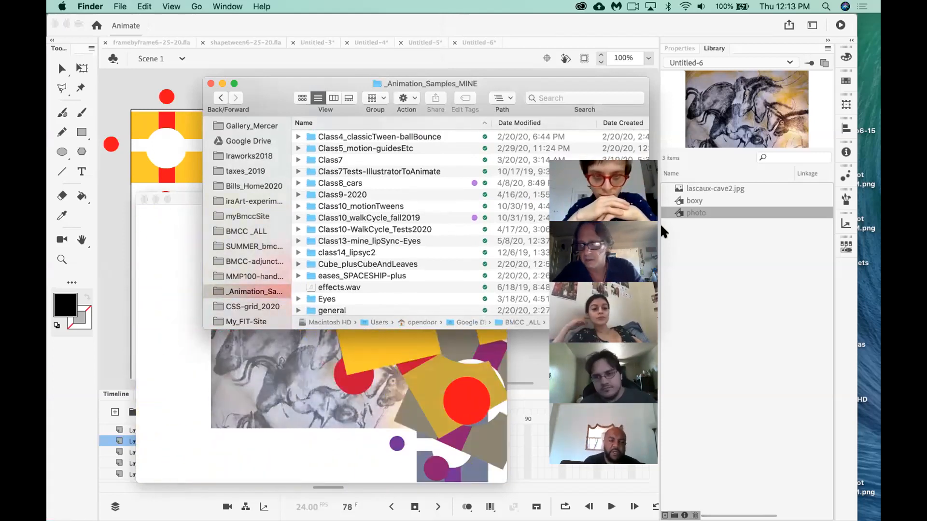
key(XF86AudioRaiseVolume)
key(XF86AudioRaiseVolume)
key(XF86AudioRaiseVolume)
key(XF86AudioRaiseVolume)
key(XF86AudioRaiseVolume)
key(XF86AudioRaiseVolume)
key(XF86AudioRaiseVolume)
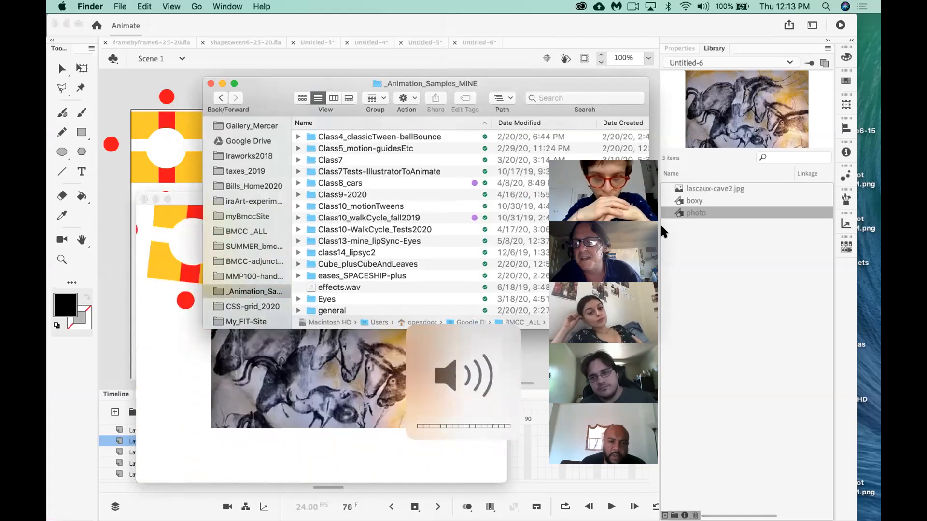
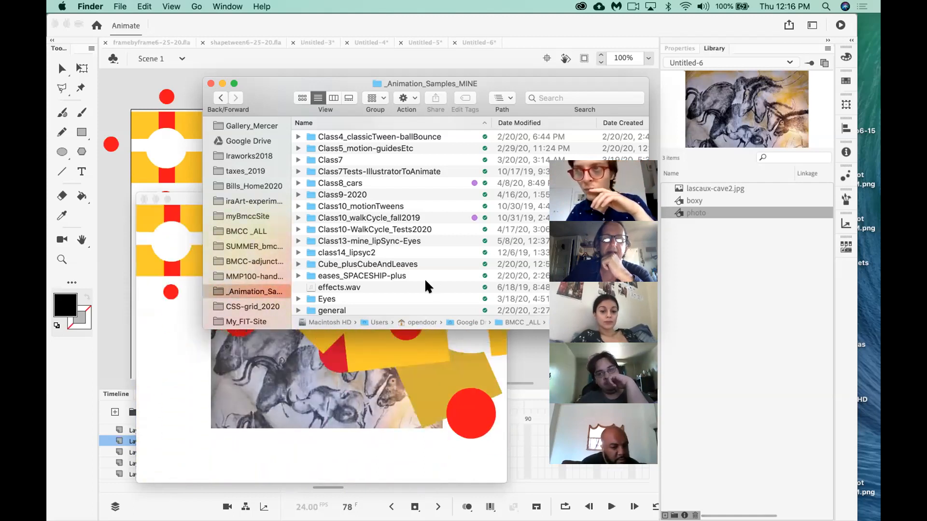
Expand the kinetic-type folder, view peace_kineticTypeMotionTween-4.swf in Flash Player, and close its player window
scroll(427, 287, down, 5)
scroll(425, 282, down, 1)
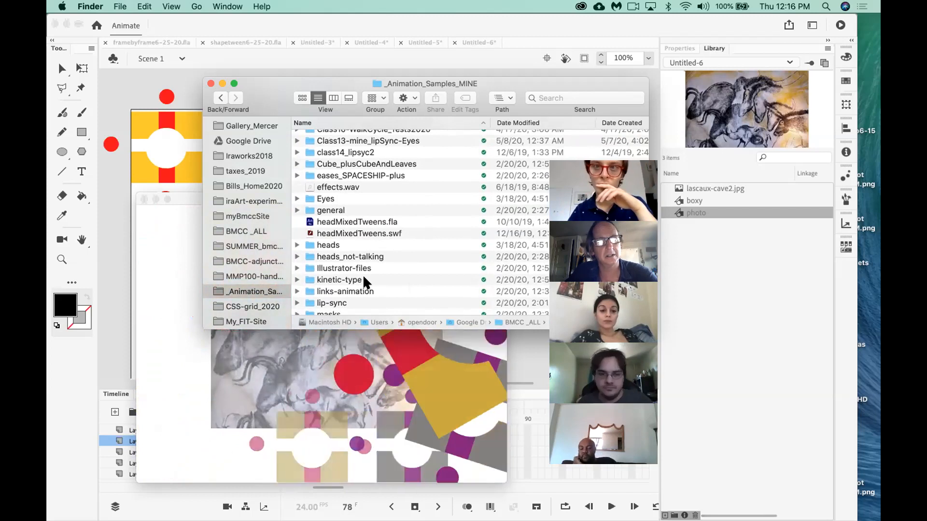
click(297, 280)
scroll(372, 275, down, 3)
scroll(373, 274, down, 1)
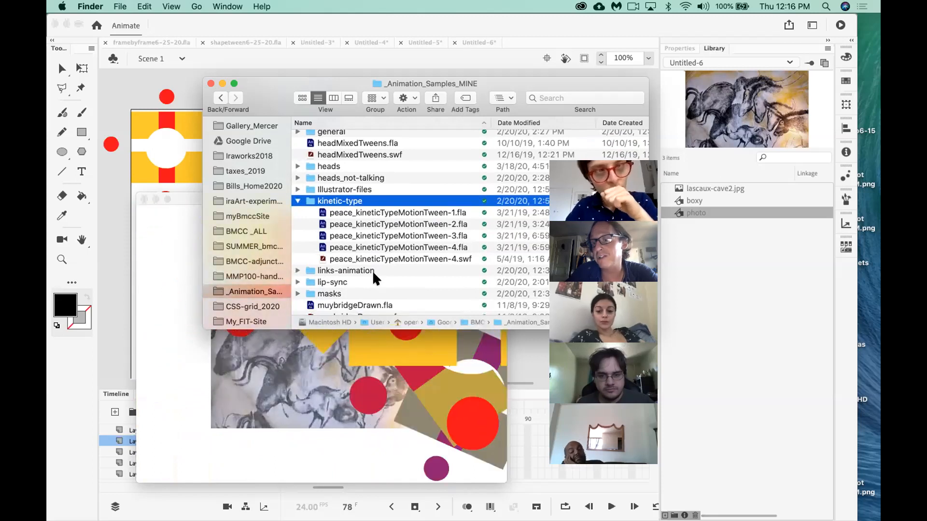
click(320, 260)
double_click(320, 260)
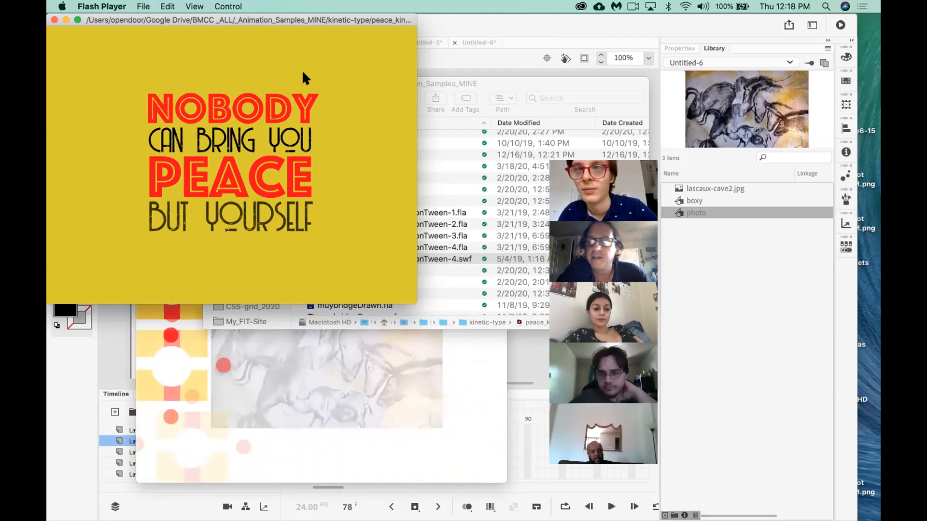
click(53, 19)
Expand the trees-storm folder in _Animation_Samples_MINE and look through its files
scroll(363, 227, down, 5)
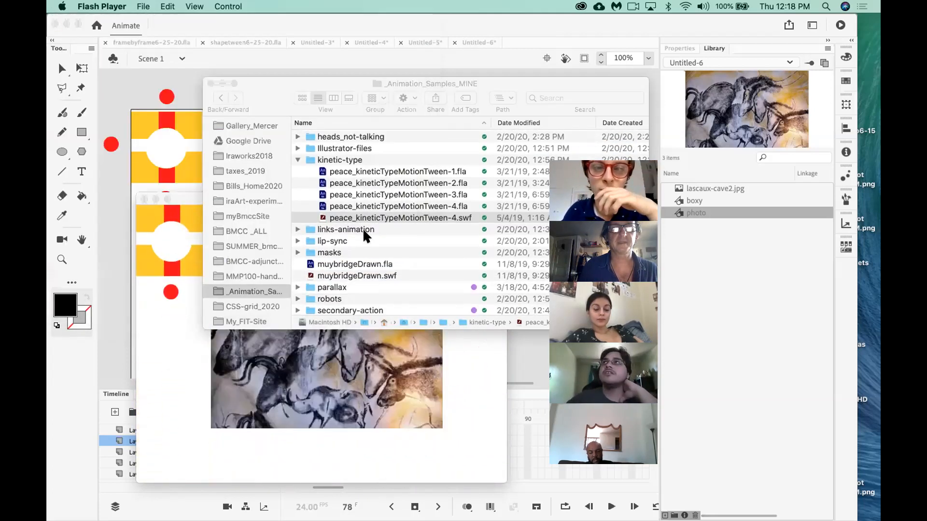
scroll(364, 229, up, 1)
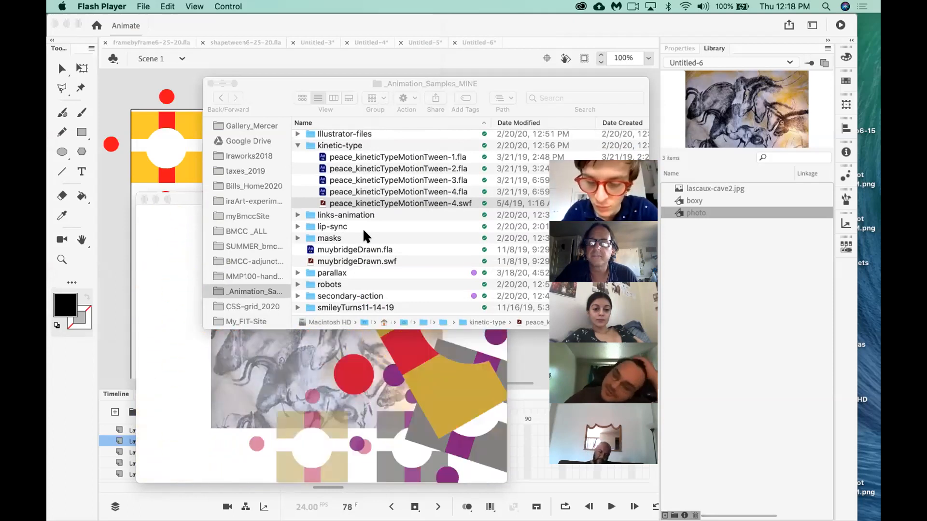
scroll(364, 231, down, 4)
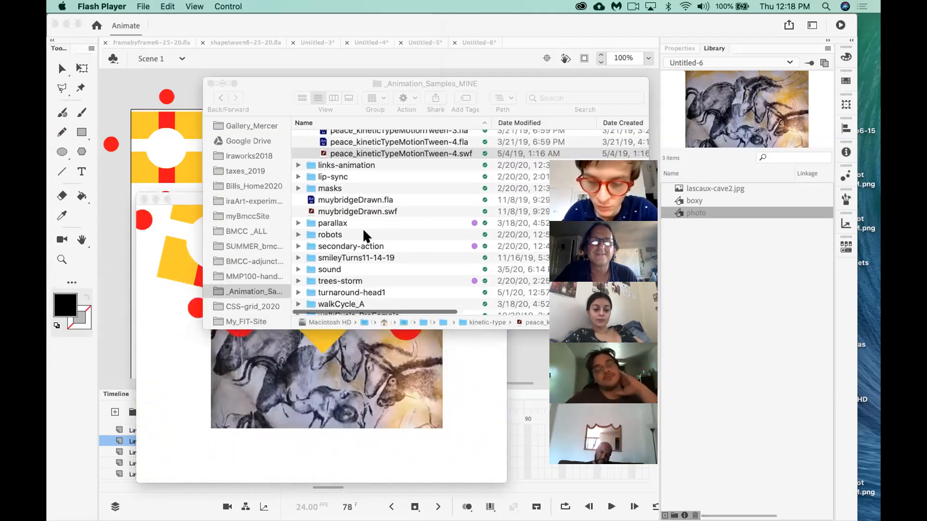
click(299, 279)
click(299, 280)
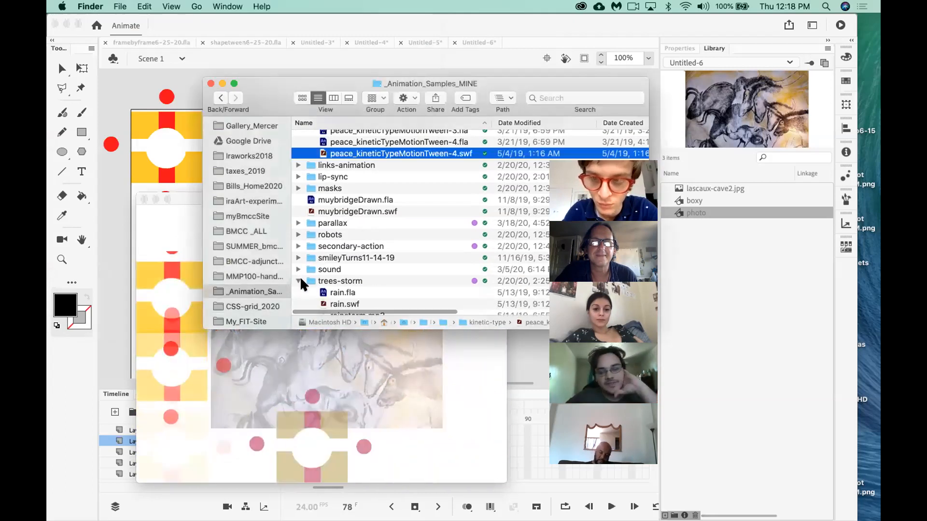
scroll(329, 268, down, 5)
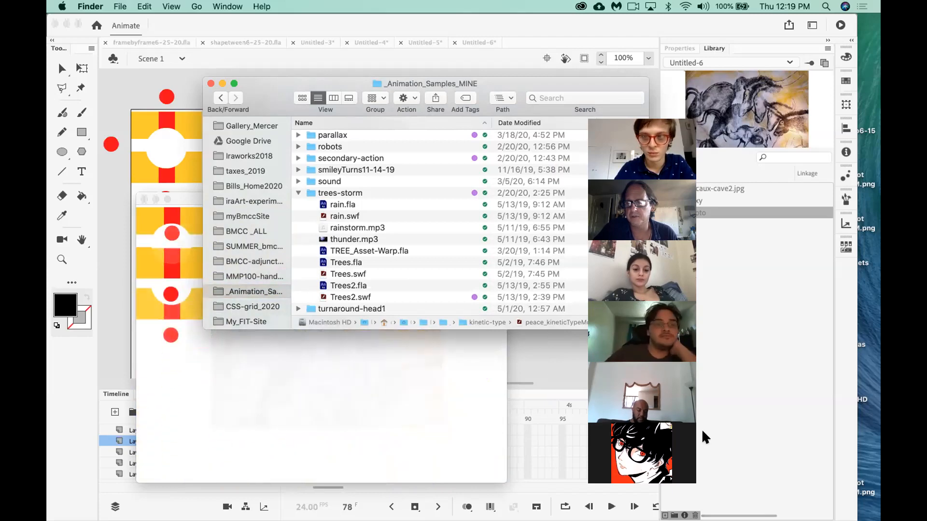
click(506, 45)
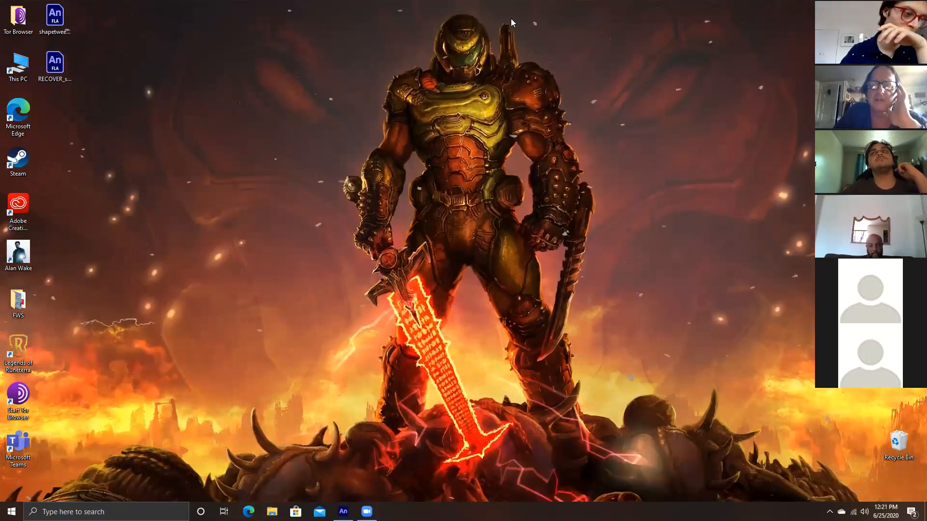
right_click(320, 118)
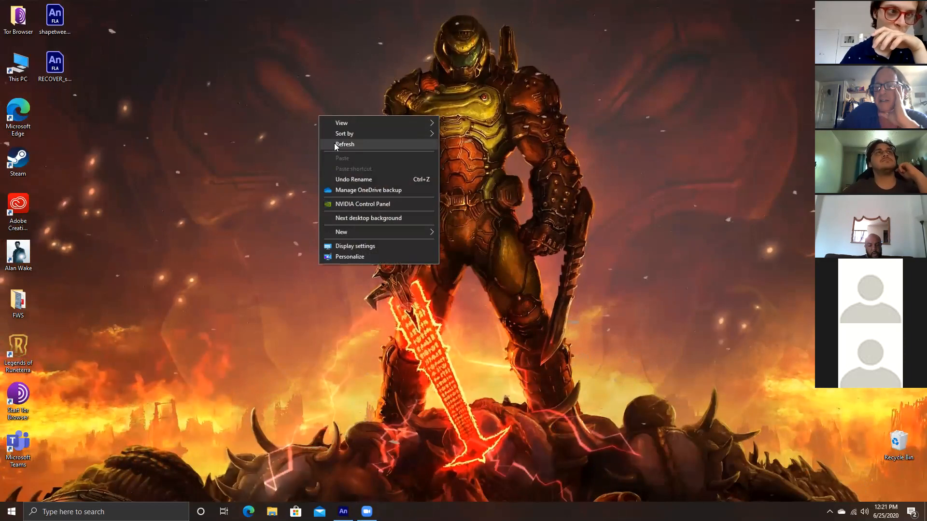
click(627, 140)
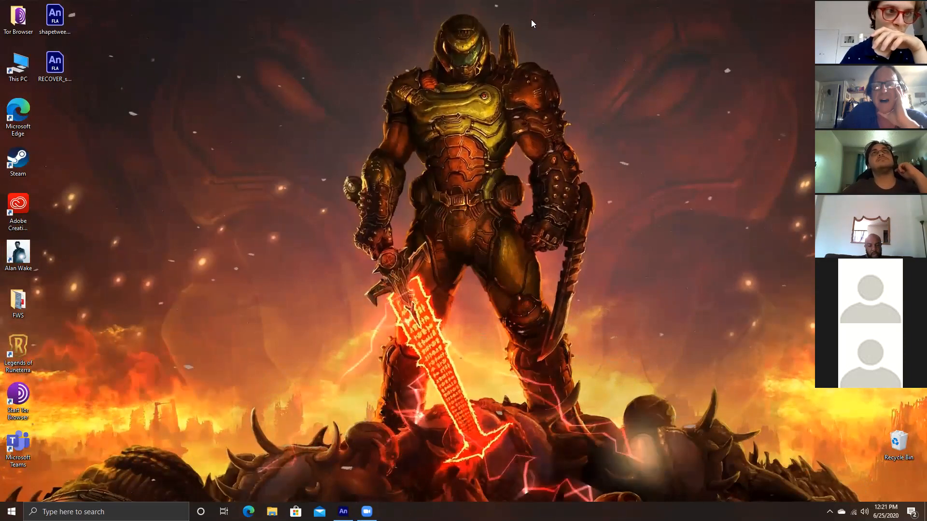